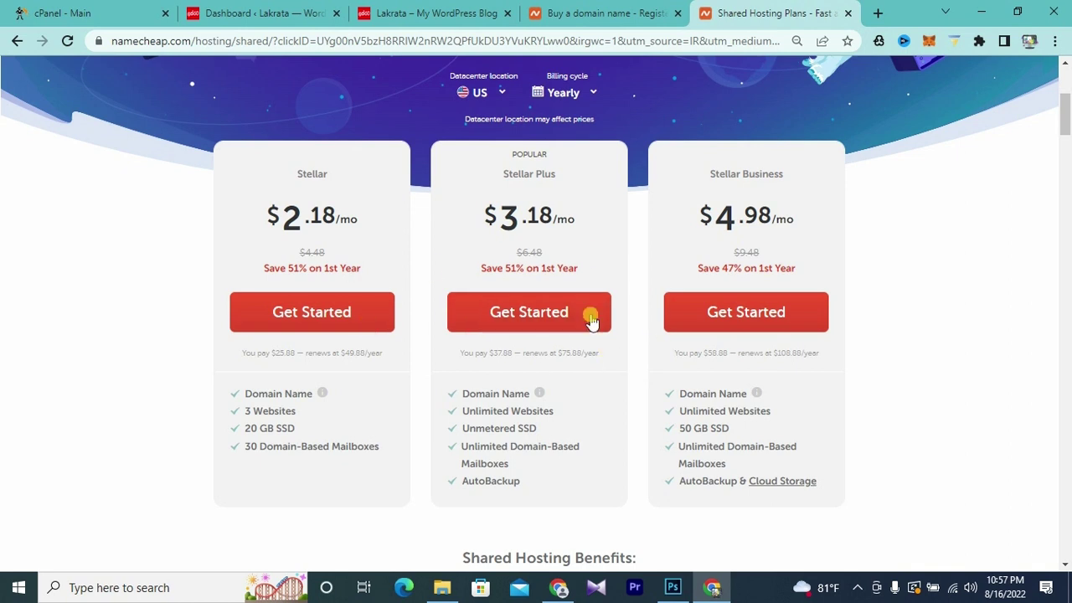
- Start a Stellar Plus hosting order and connect one of the existing Namecheap domains
scroll(742, 260, "up", 2)
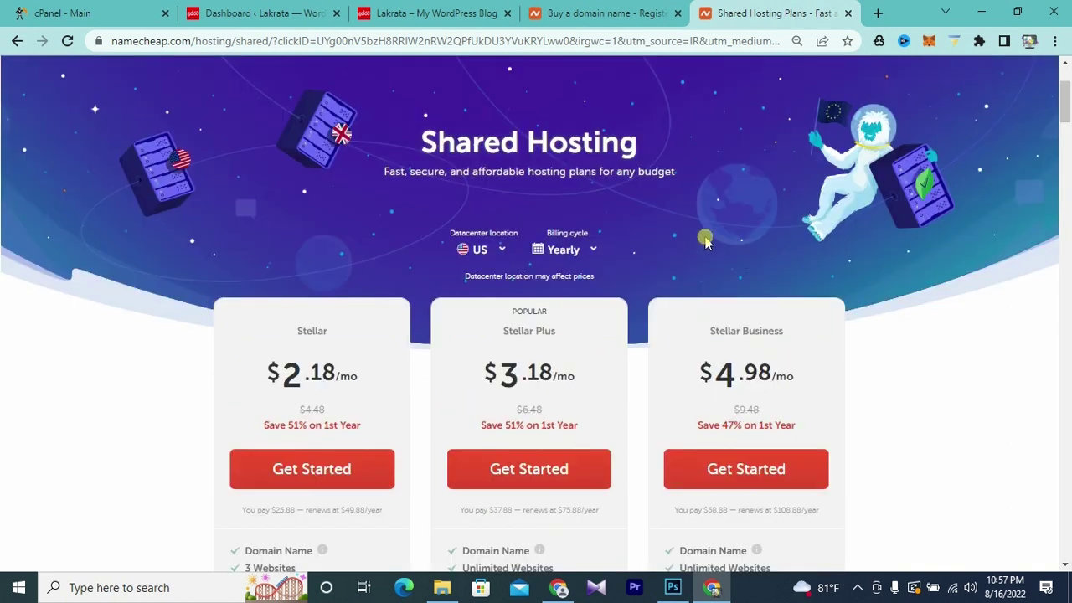
scroll(704, 251, "down", 2)
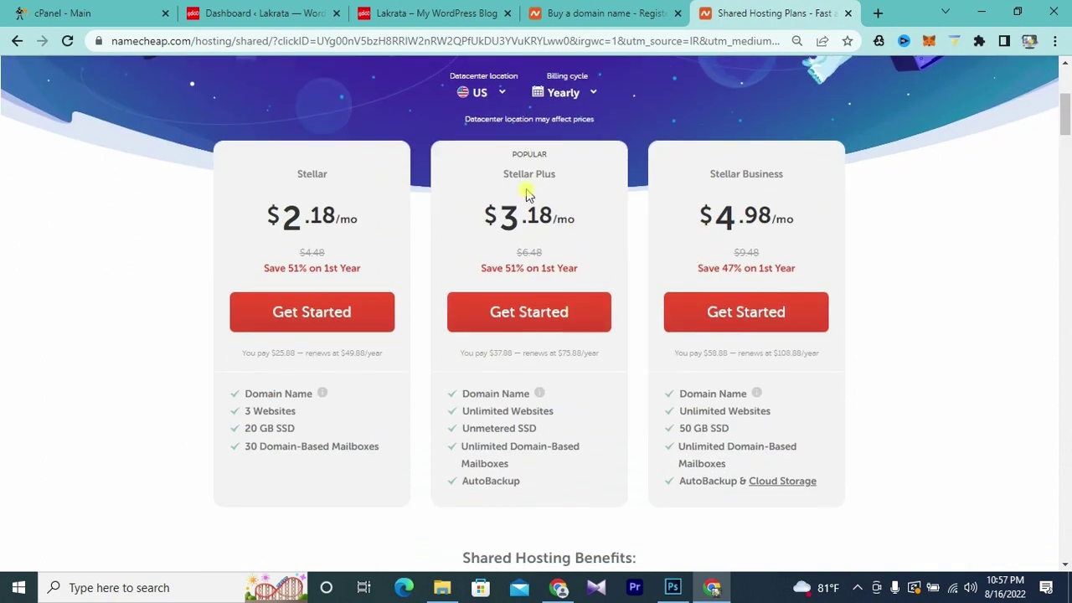
left_click(523, 318)
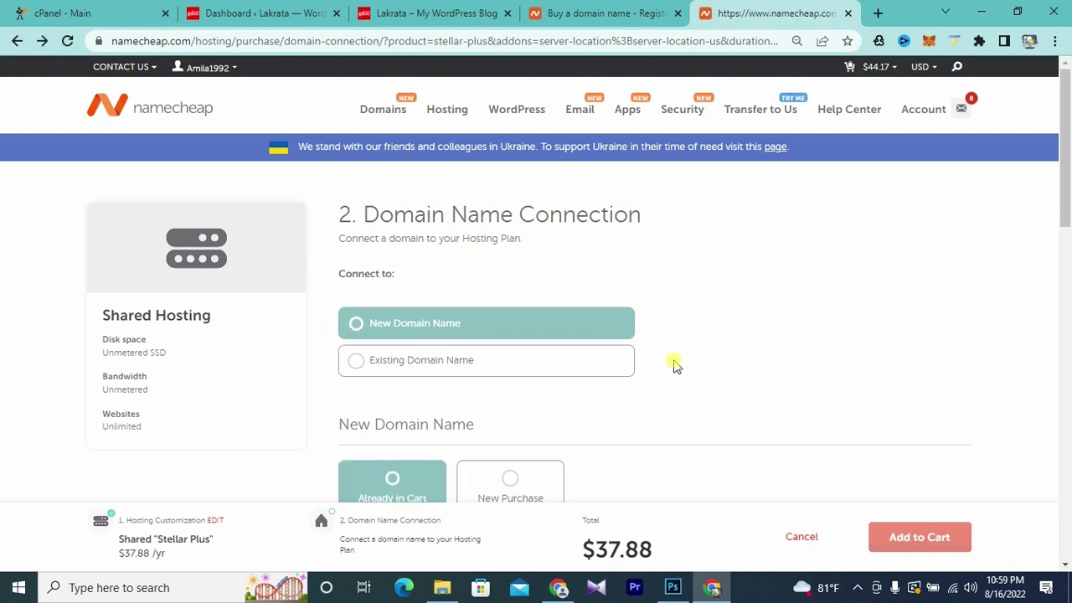
left_click(355, 360)
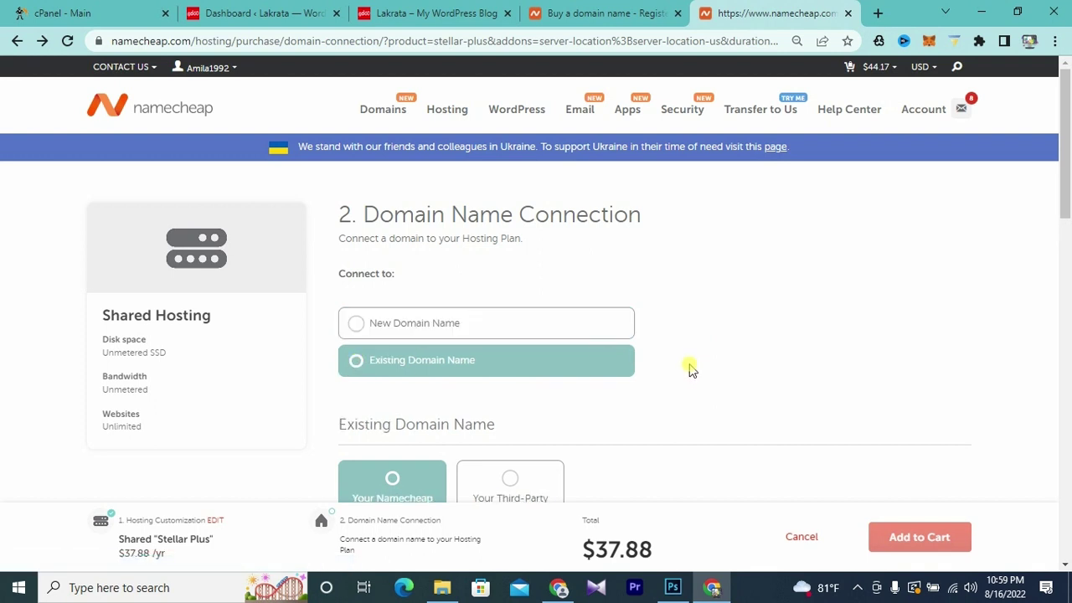
scroll(722, 359, "down", 3)
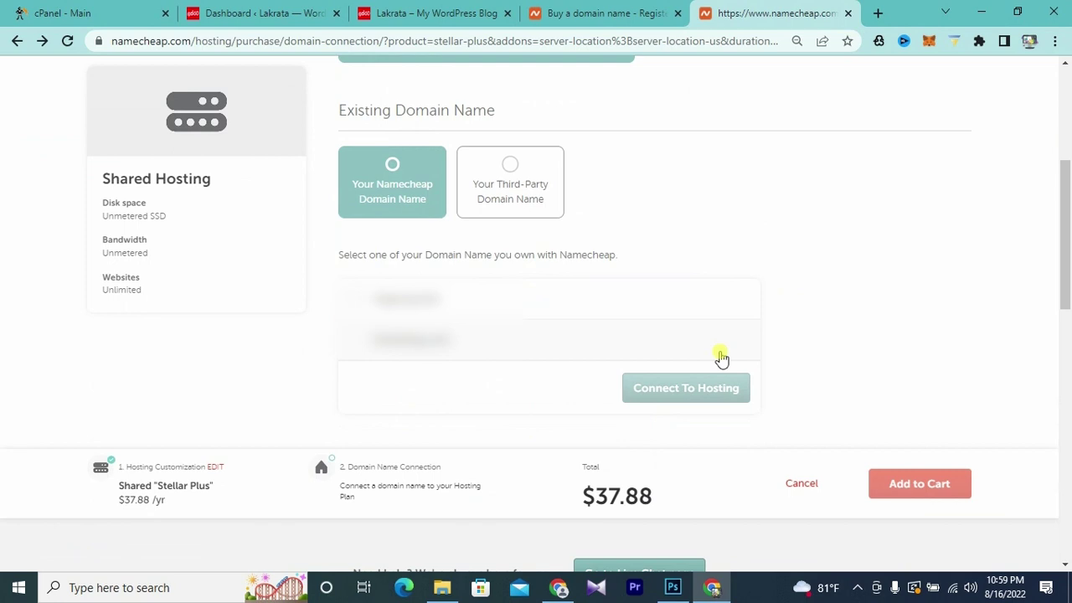
left_click(353, 306)
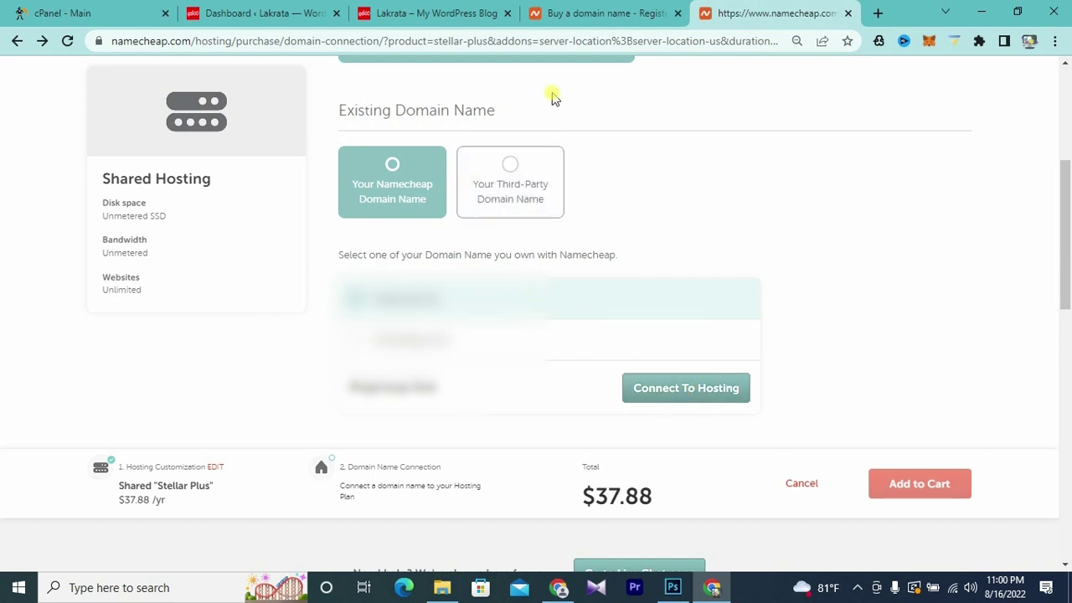
scroll(767, 289, "up", 4)
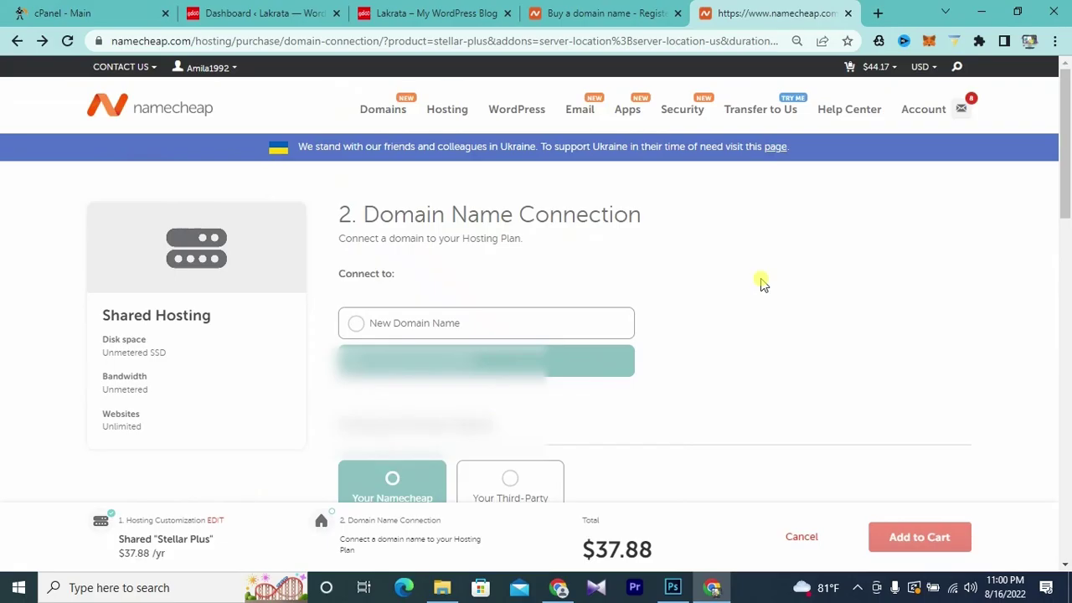
- From the account dashboard's Hosting List, open cPanel for the hosting subscription
mouse_move(913, 109)
left_click(894, 147)
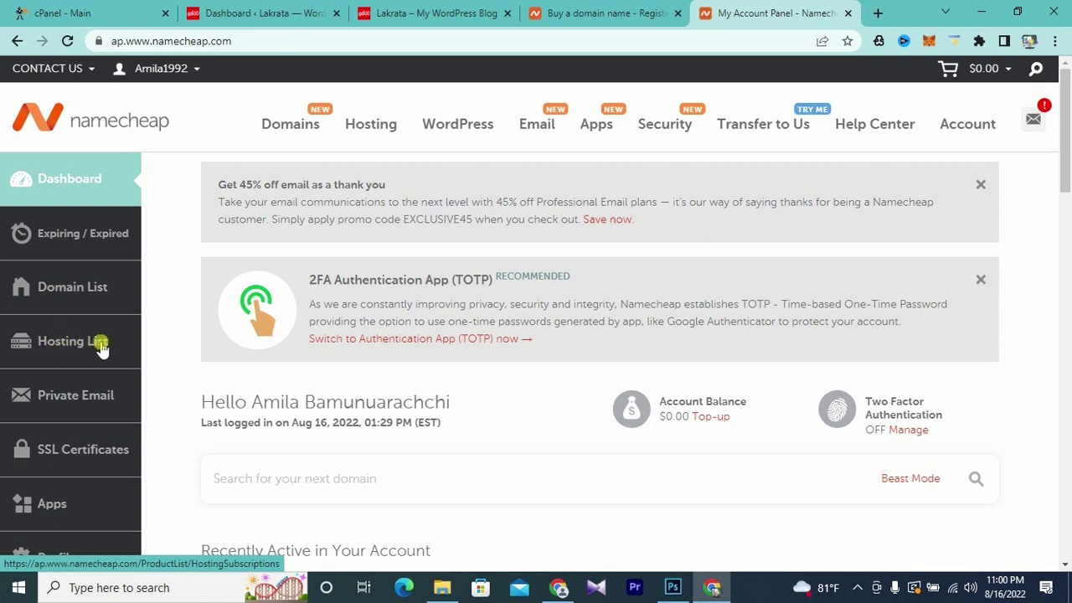
left_click(73, 349)
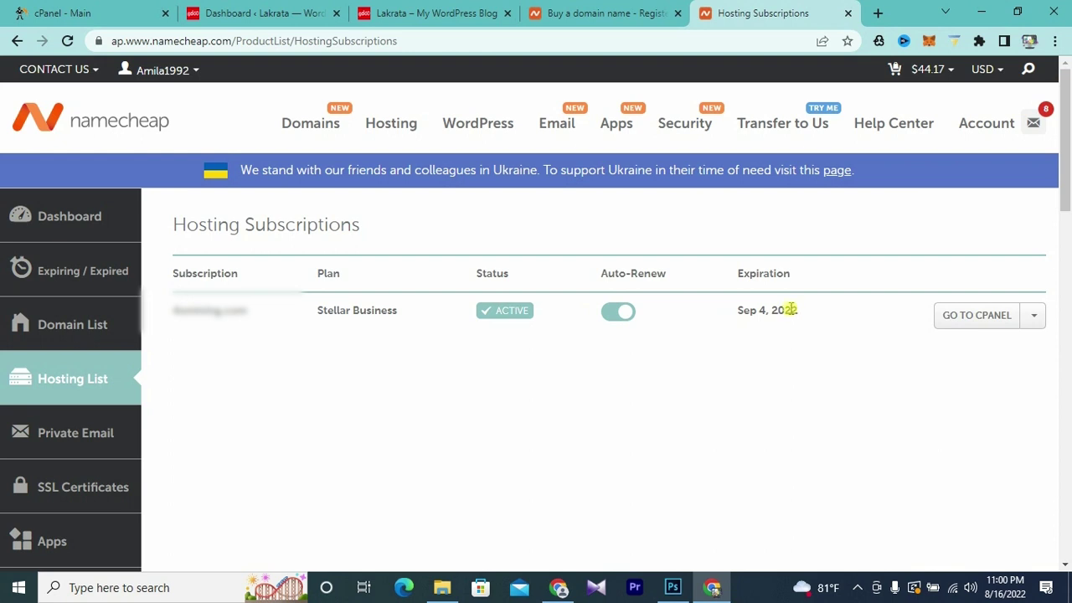
left_click(980, 325)
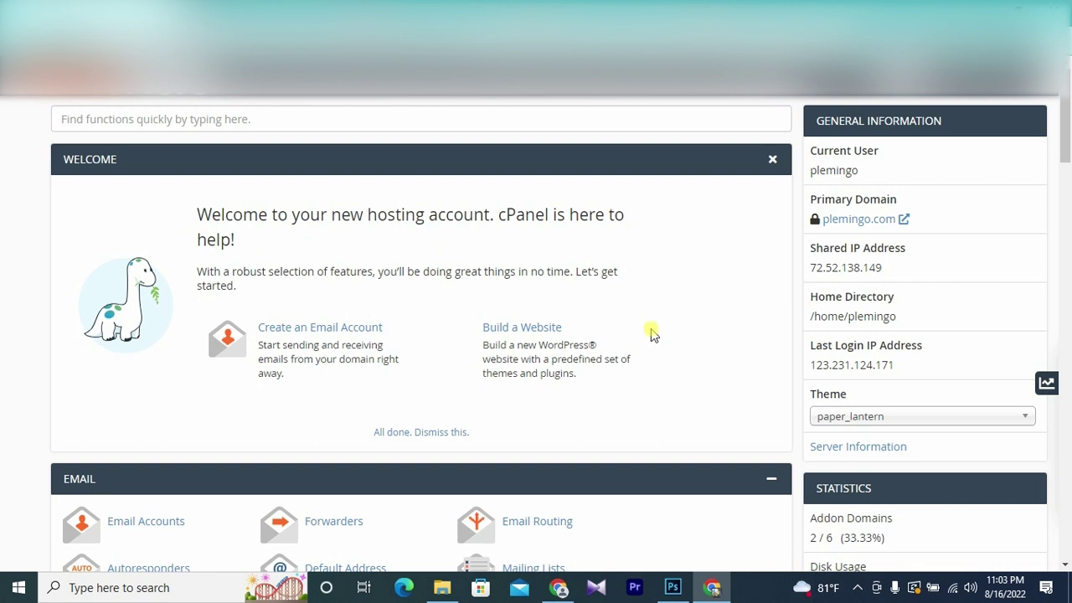
- Scroll to the bottom of cPanel and launch the Softaculous Apps Installer
scroll(654, 333, "down", 11)
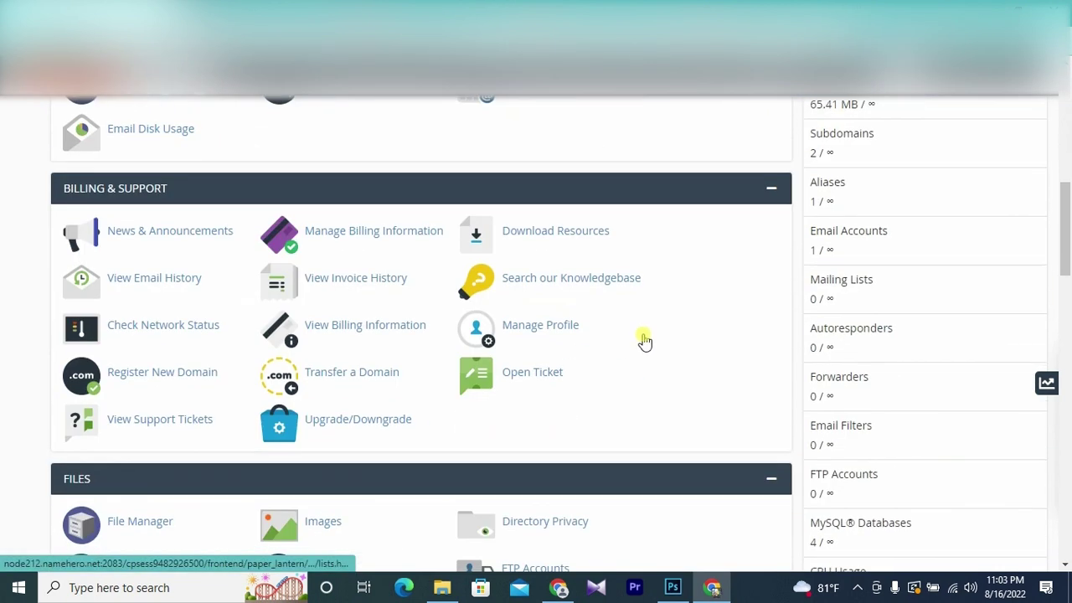
scroll(642, 337, "down", 10)
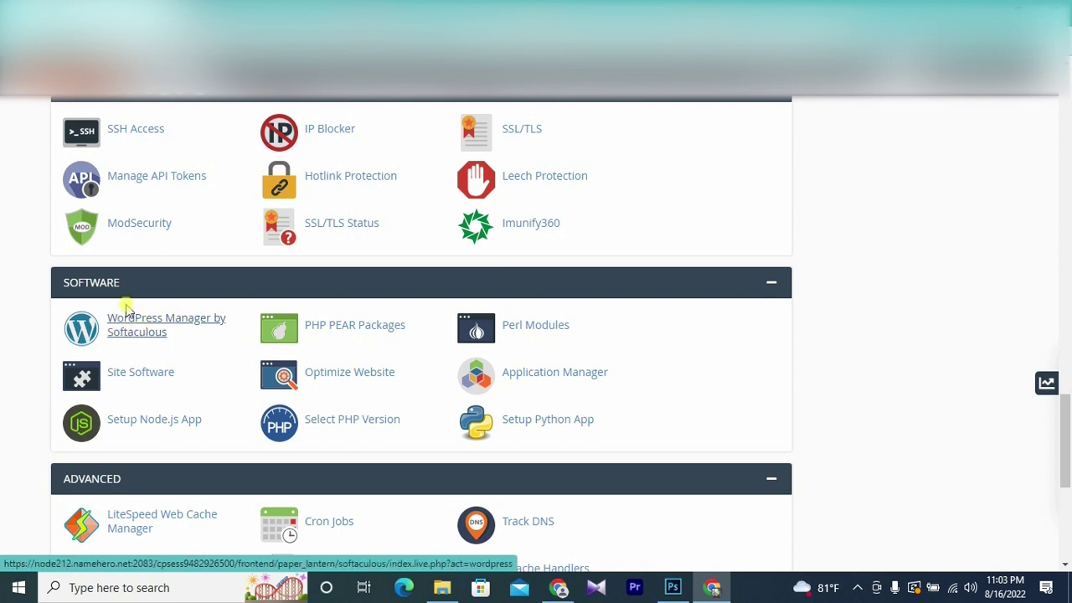
scroll(199, 332, "down", 5)
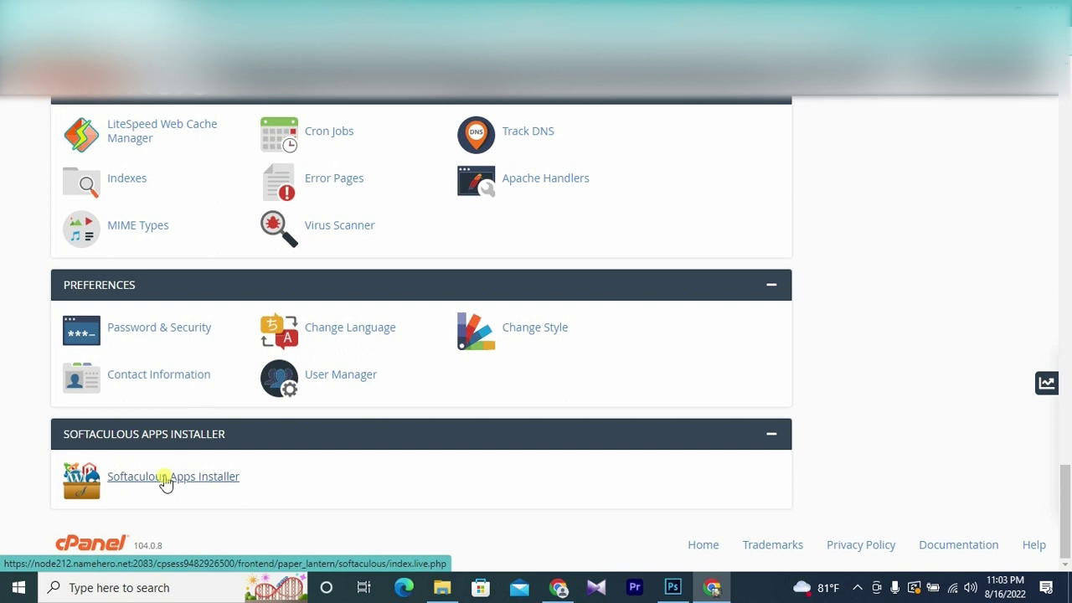
scroll(166, 484, "up", 4)
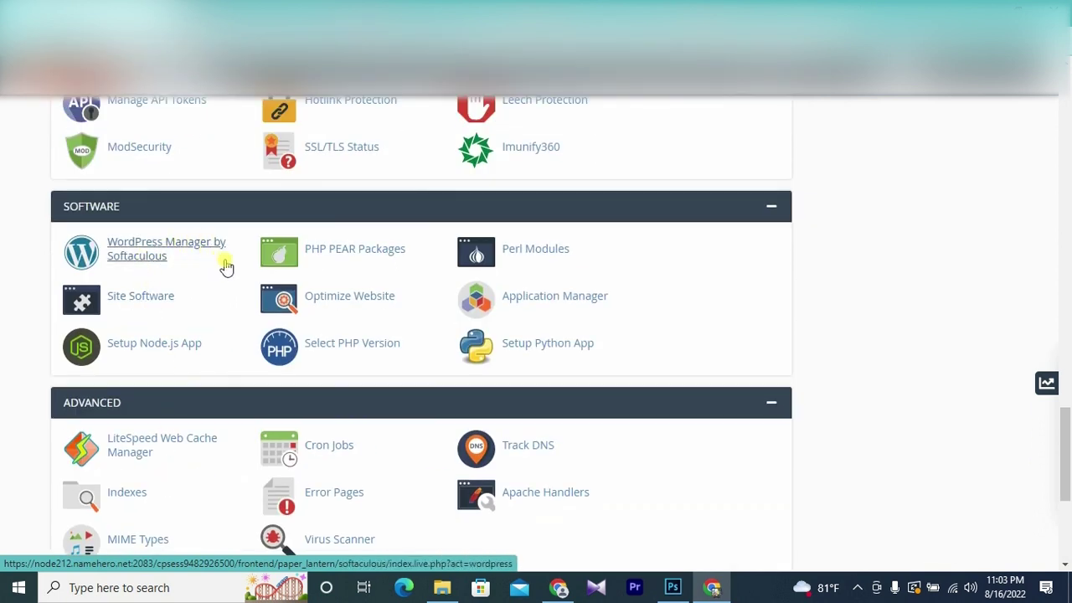
scroll(230, 277, "down", 4)
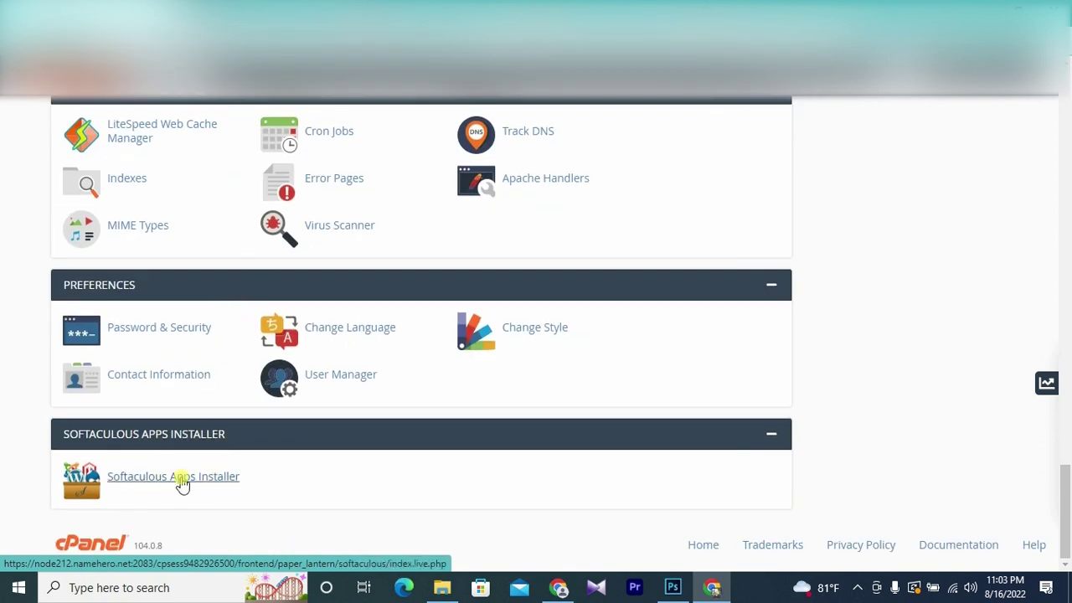
left_click(182, 478)
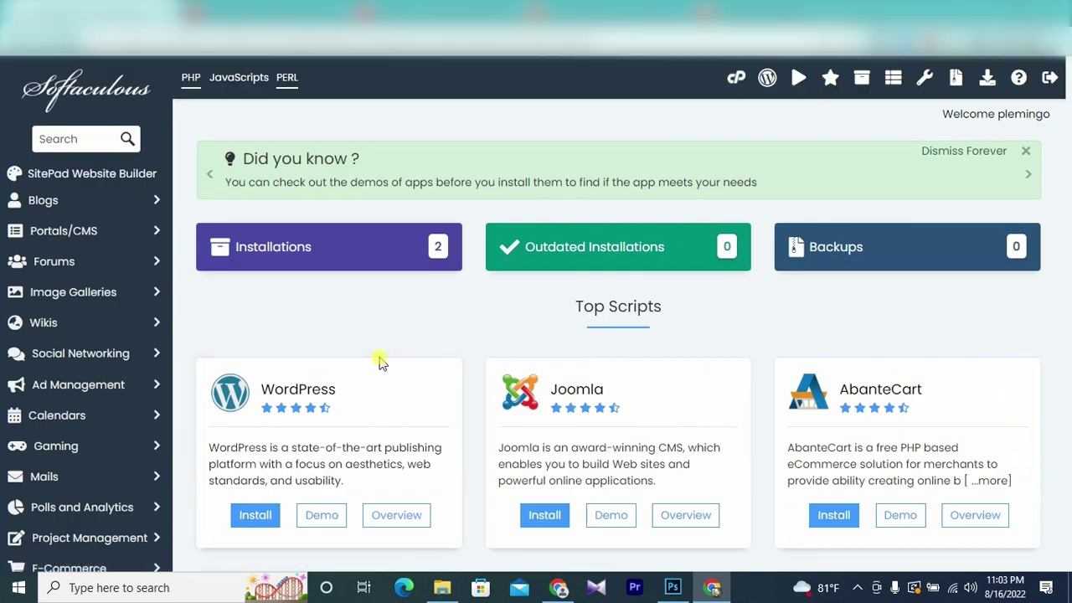
scroll(380, 362, "down", 1)
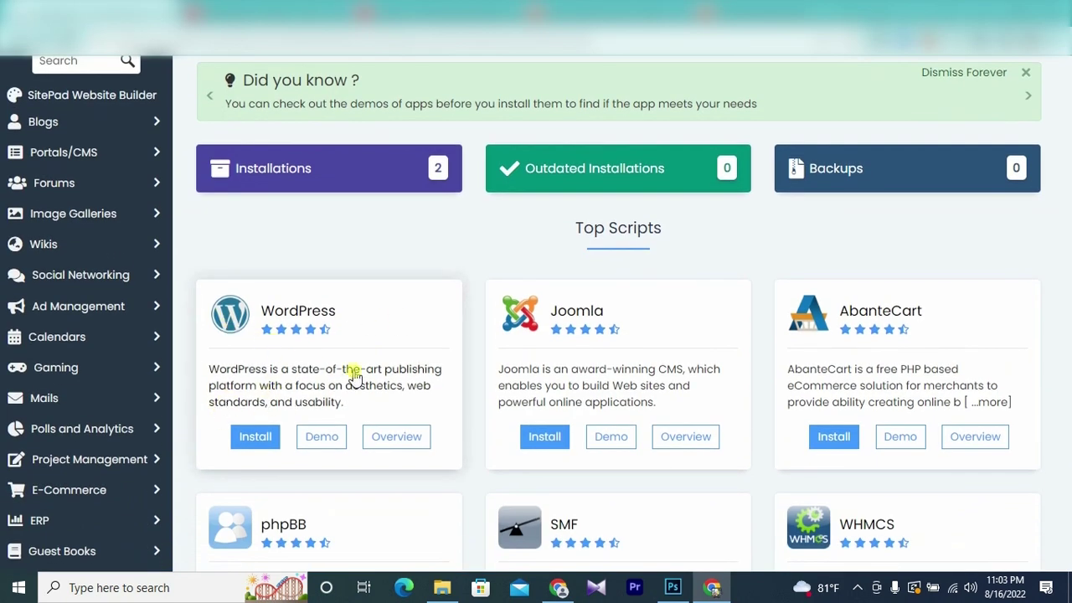
left_click(400, 333)
scroll(427, 335, "down", 2)
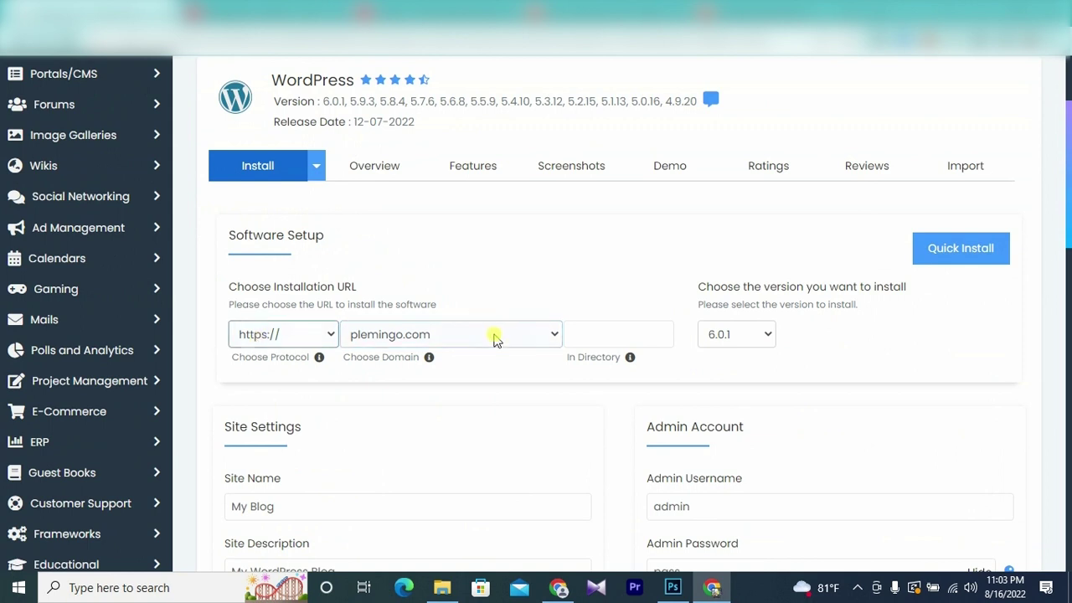
left_click(321, 337)
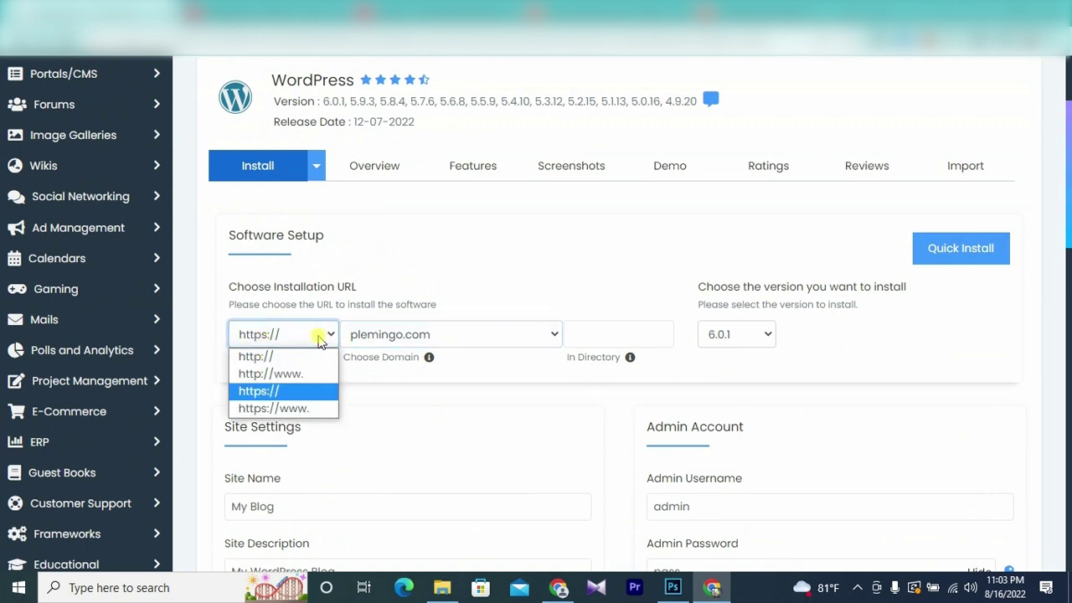
left_click(275, 391)
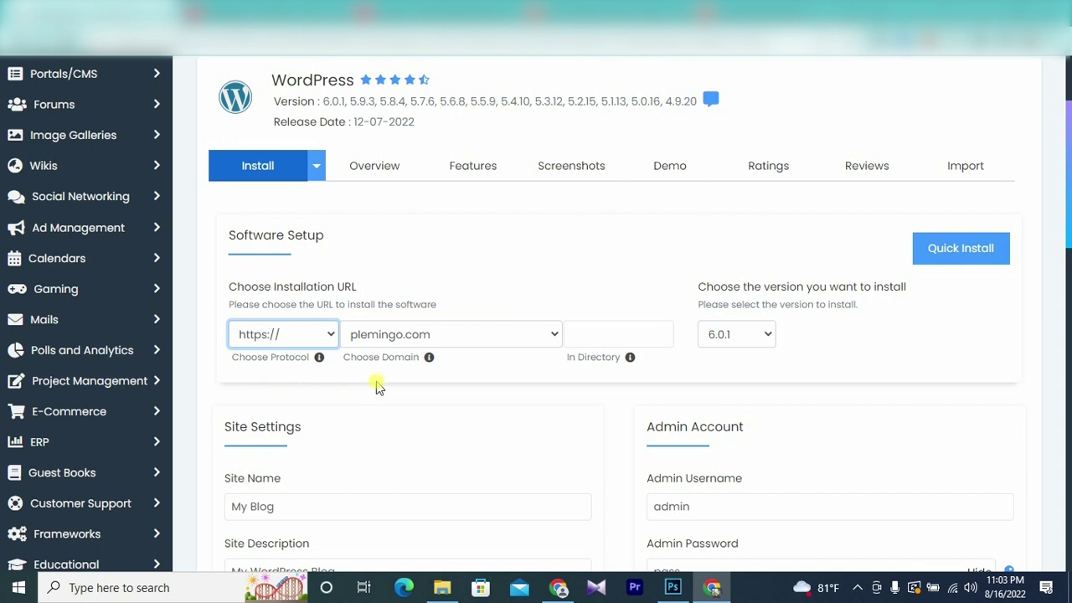
left_click(490, 343)
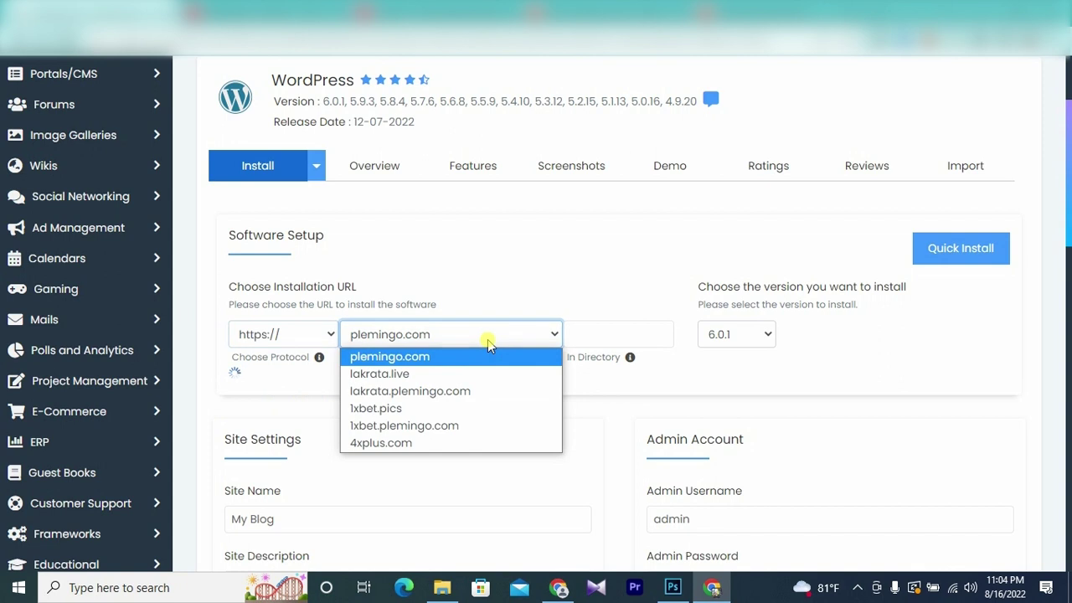
left_click(396, 375)
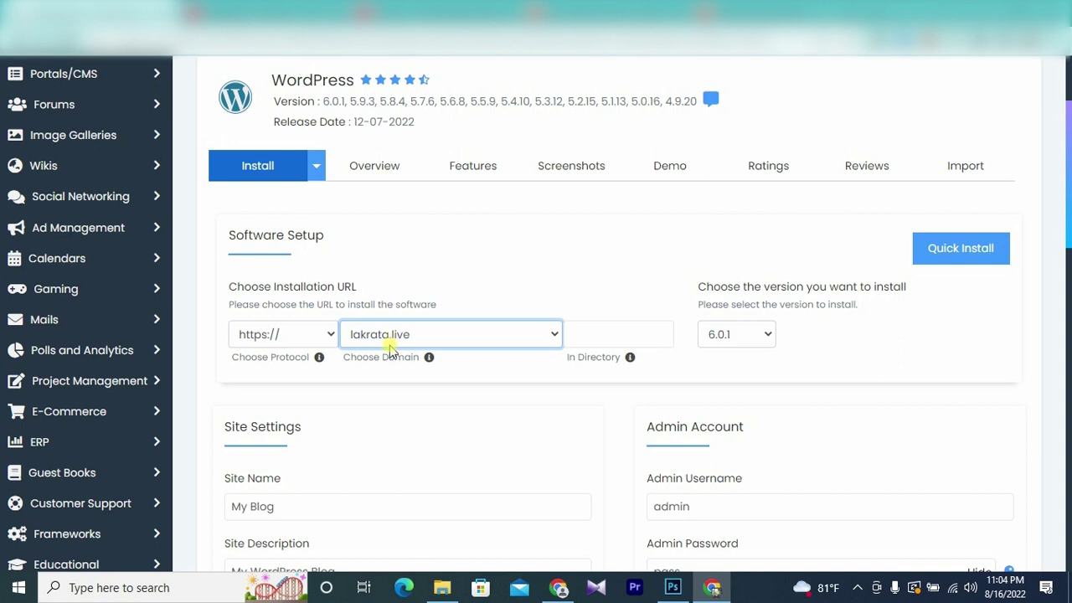
- Leave the install directory blank and replace the default admin password with a new one
left_click(584, 335)
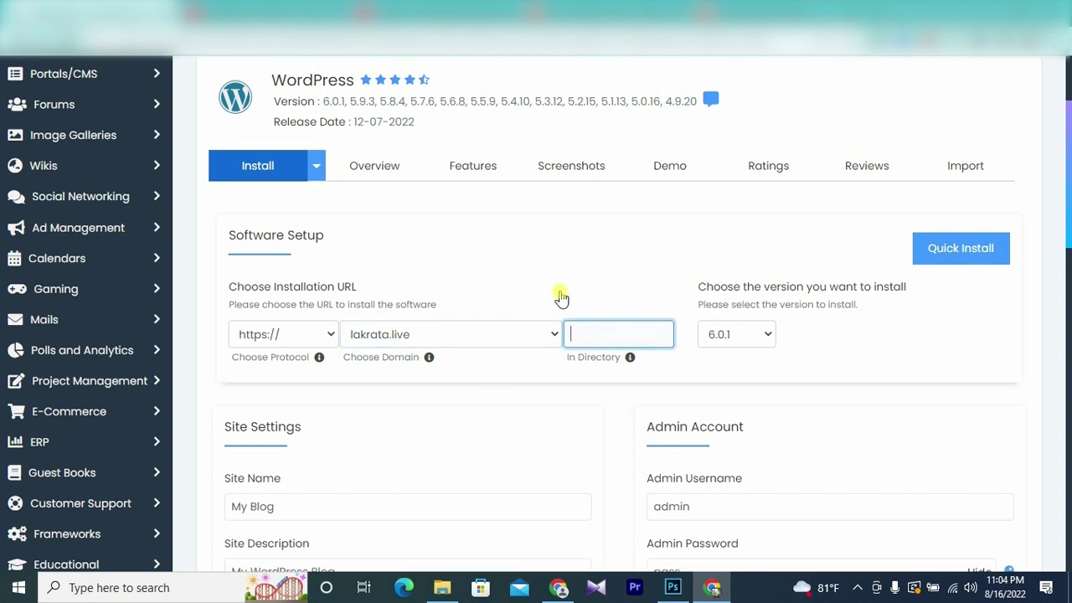
scroll(638, 299, "down", 2)
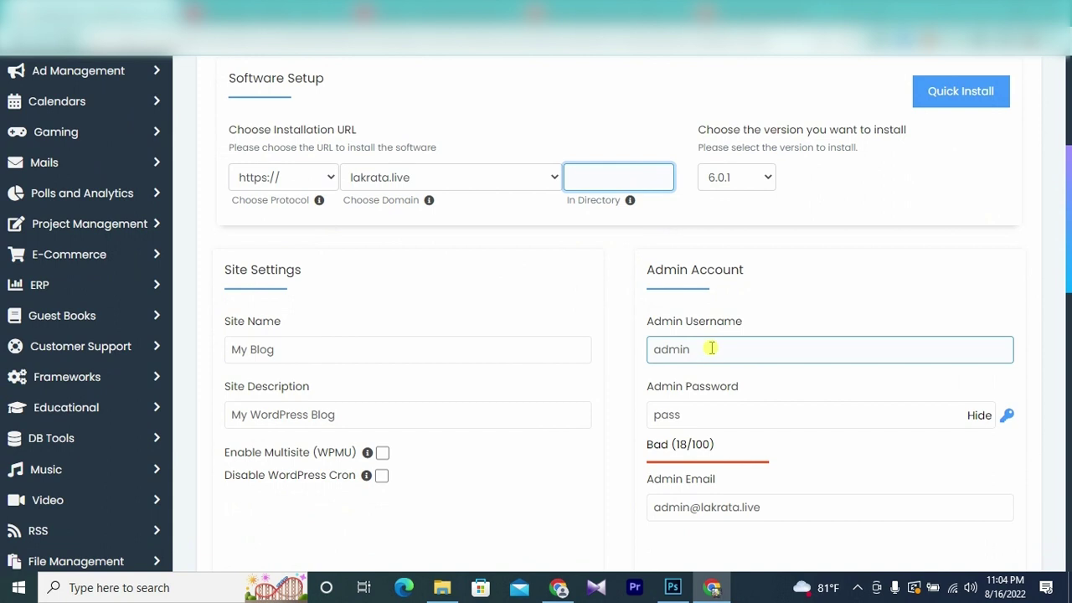
scroll(711, 348, "down", 1)
left_click(694, 345)
key("ctrl+a")
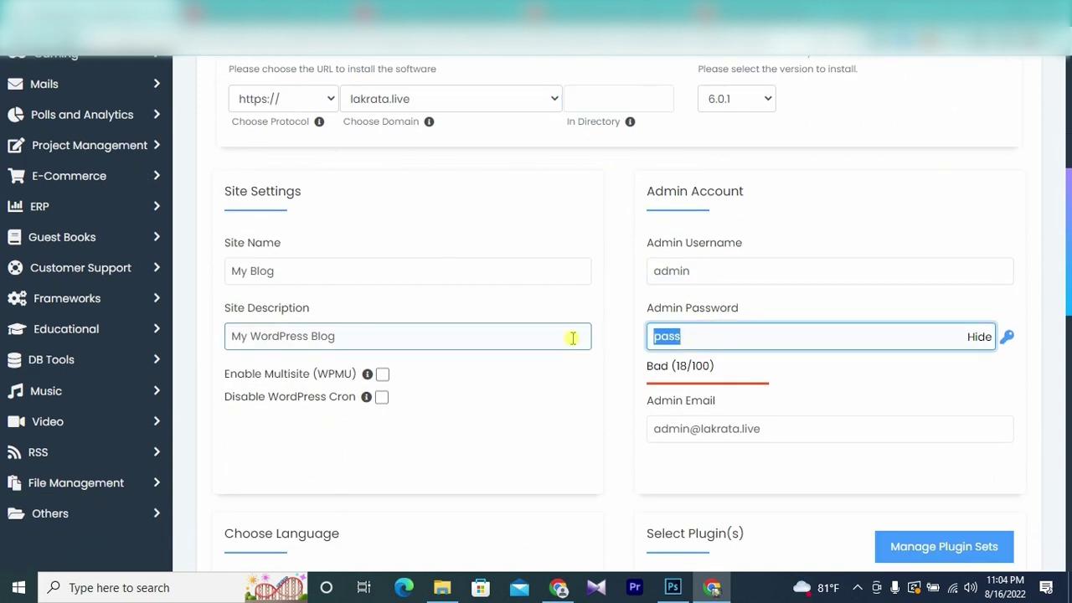
type("123456")
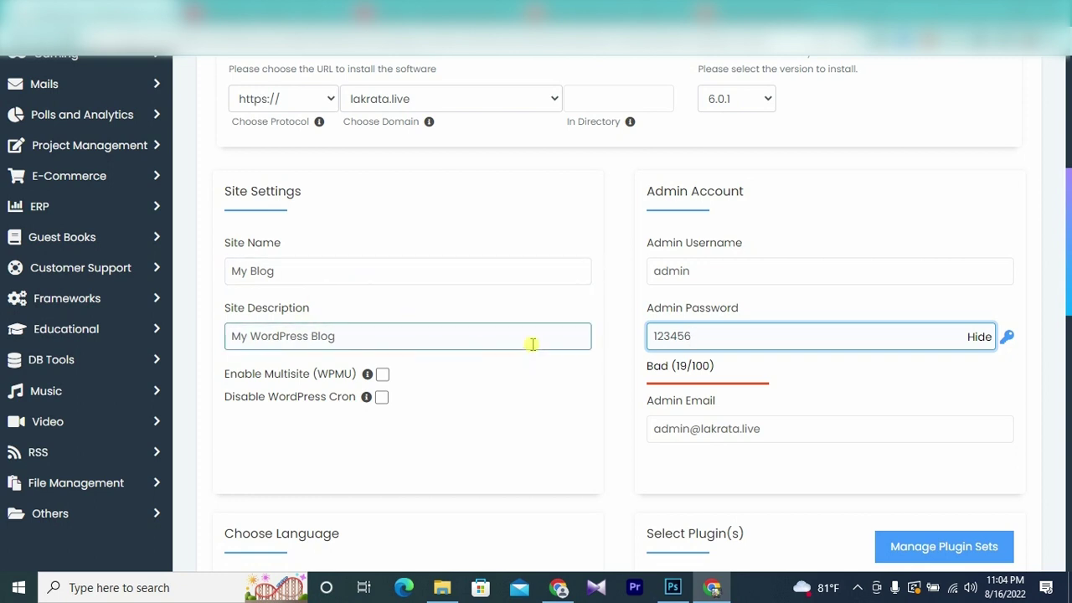
scroll(532, 343, "down", 5)
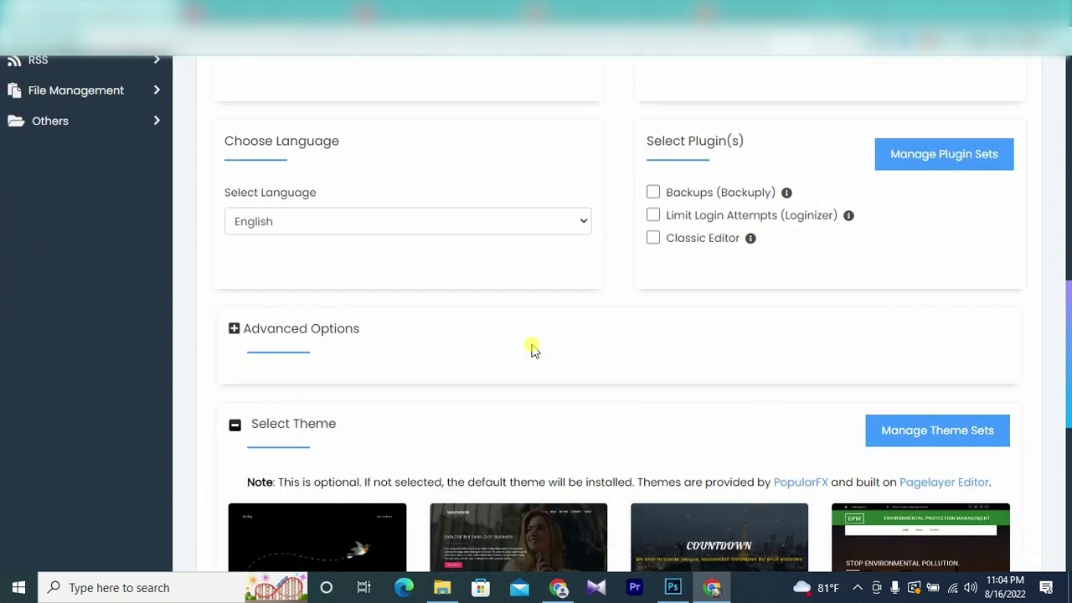
scroll(619, 332, "down", 6)
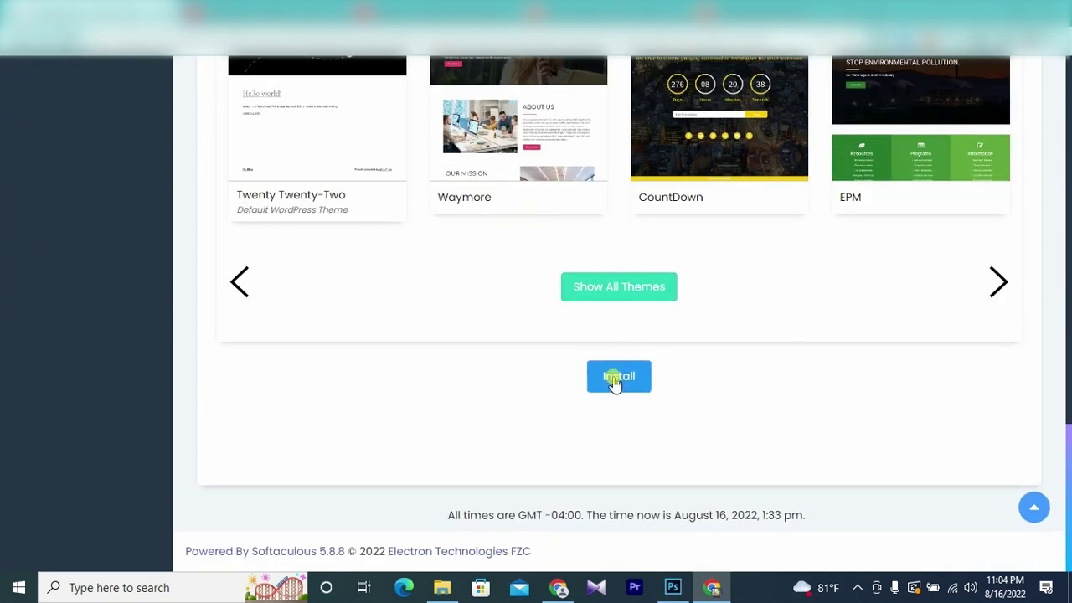
- Run the WordPress installation and open the admin at lakrata.live/wp-admin
left_click(622, 382)
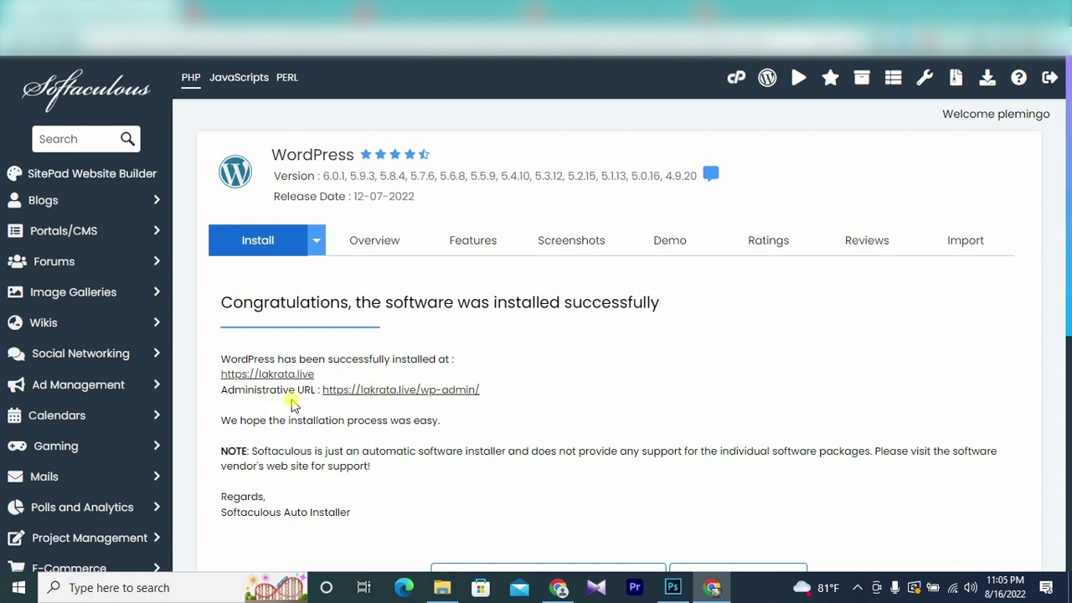
left_click(404, 393)
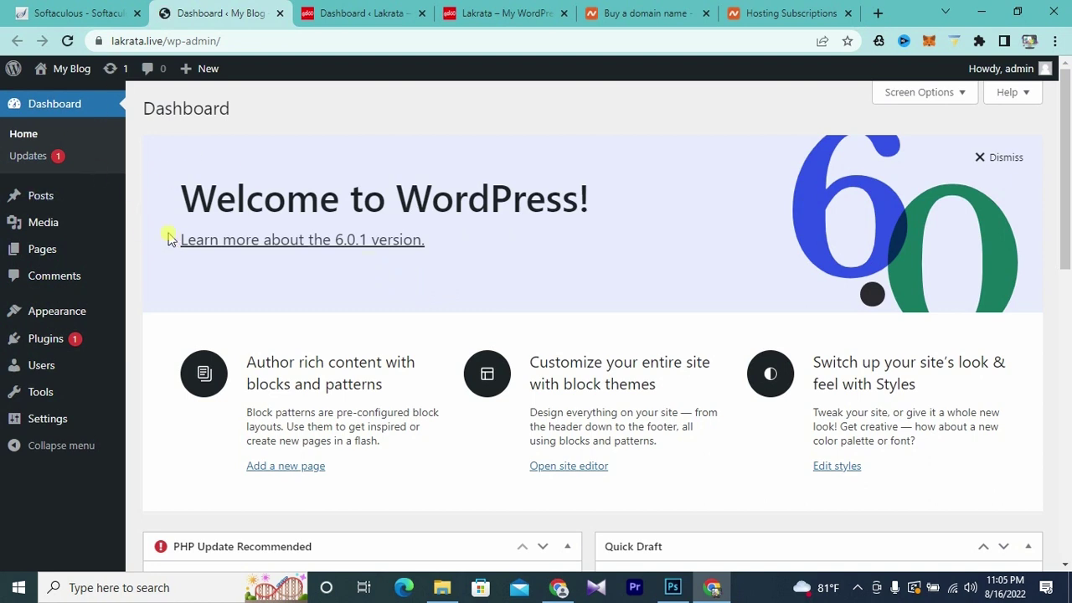
mouse_move(54, 70)
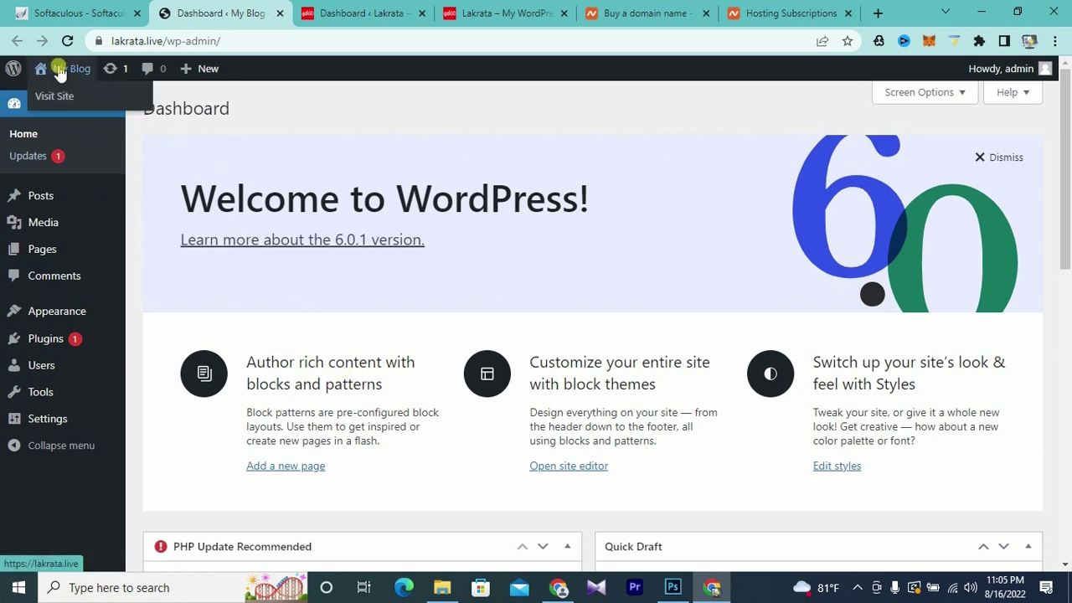
left_click(52, 101)
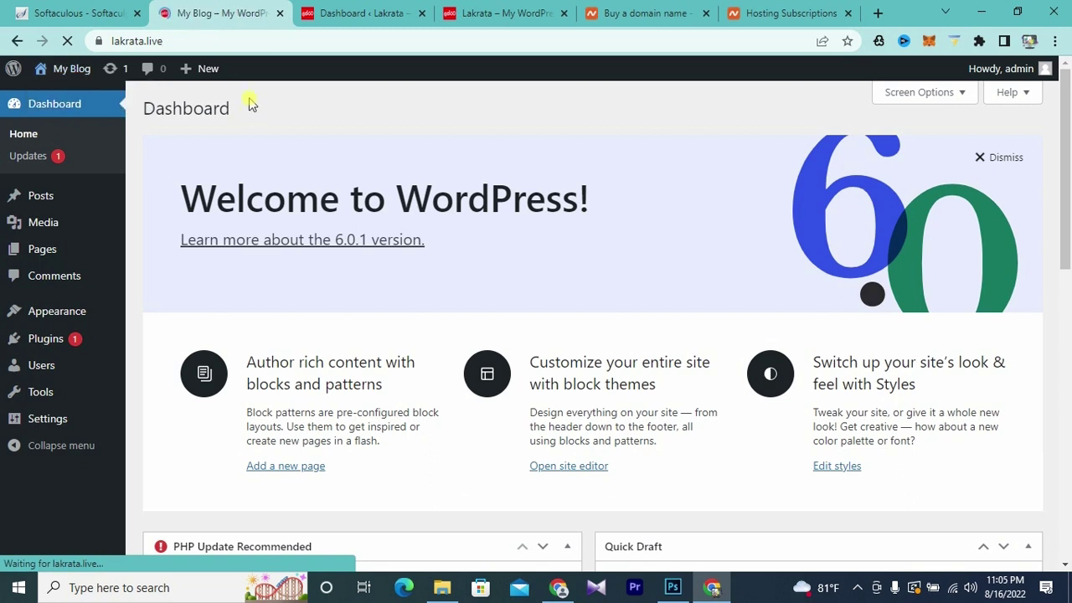
scroll(596, 294, "down", 3)
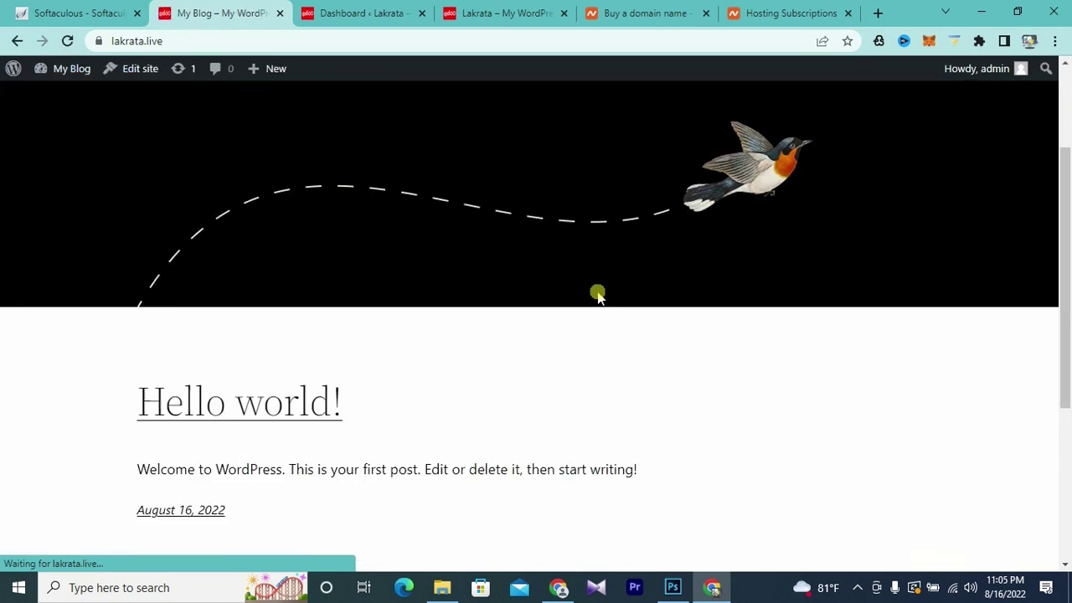
scroll(599, 293, "down", 2)
scroll(599, 294, "up", 5)
scroll(599, 293, "down", 6)
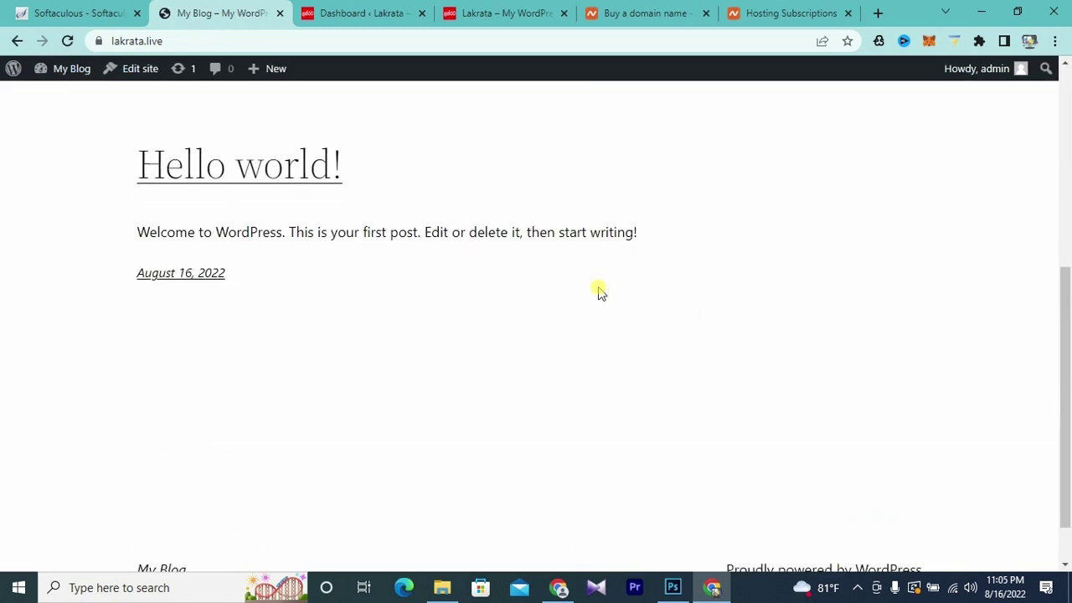
scroll(599, 293, "up", 5)
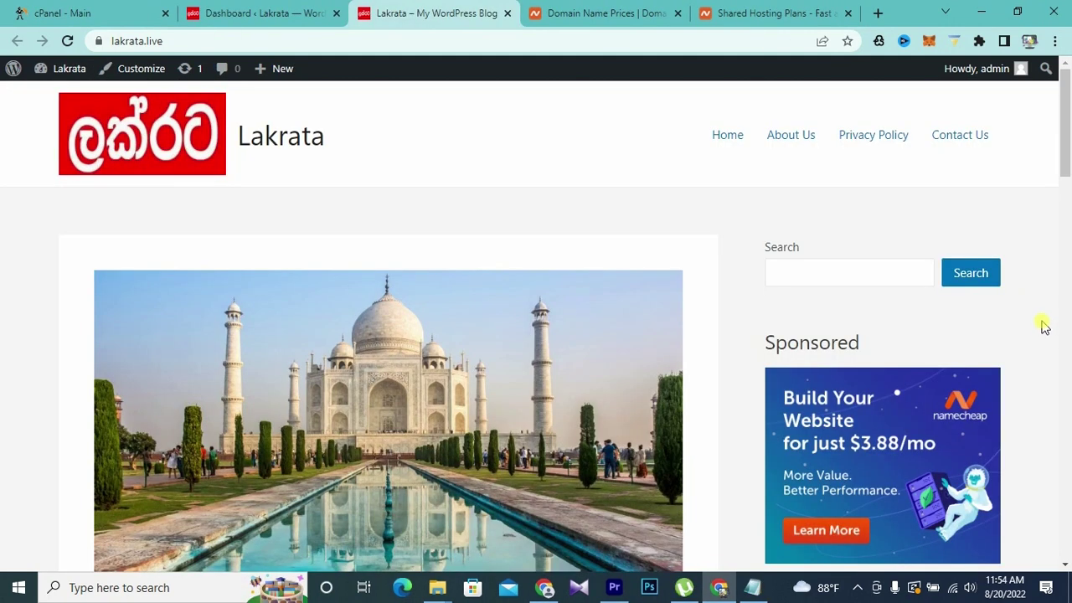
left_click_drag(1065, 163, 1063, 192)
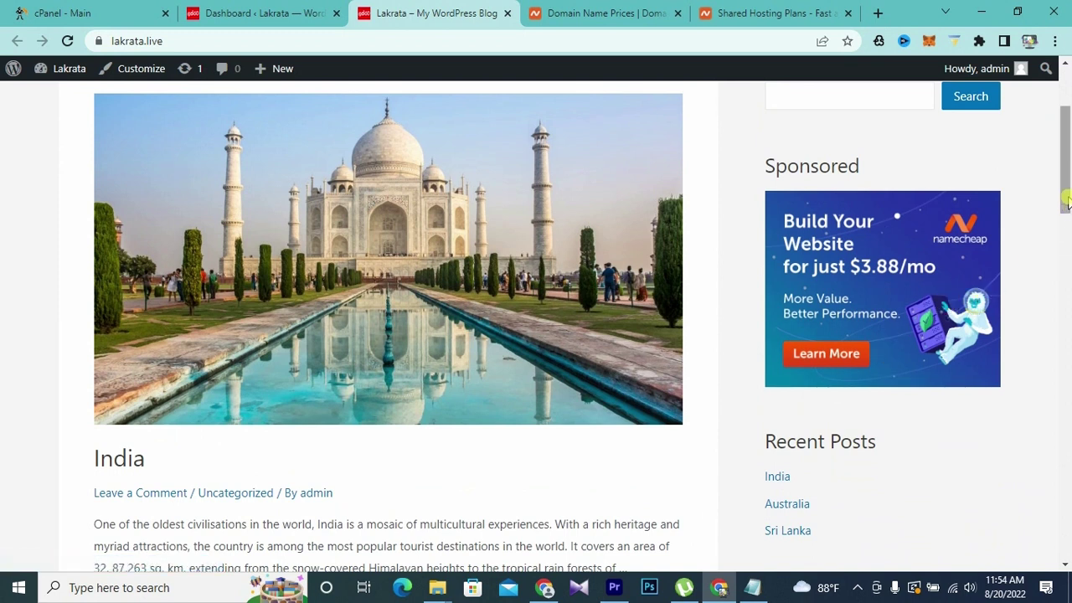
left_click_drag(1064, 190, 1065, 153)
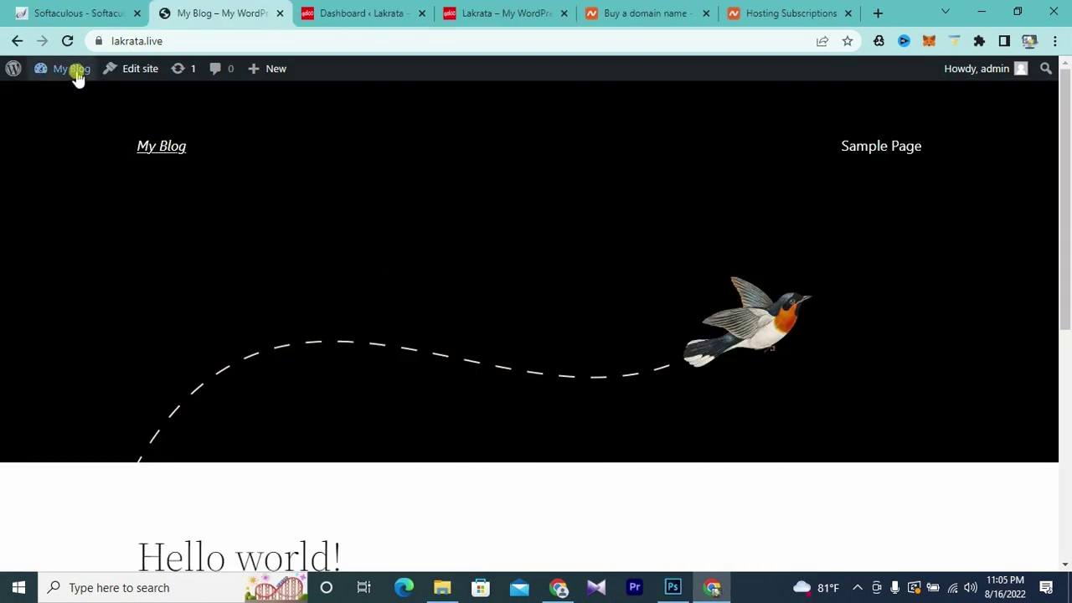
mouse_move(75, 74)
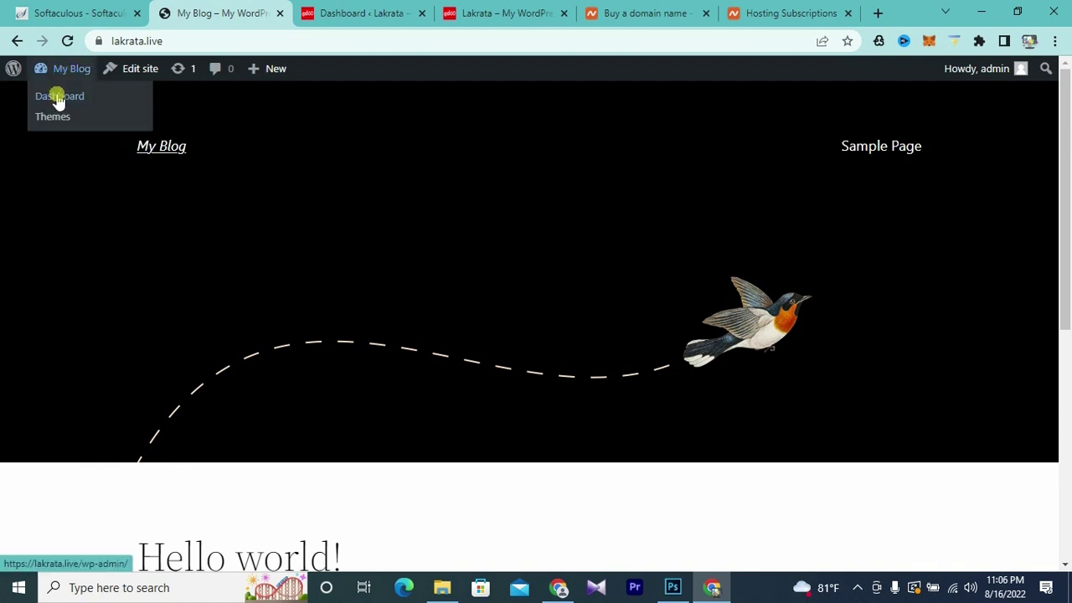
left_click(54, 98)
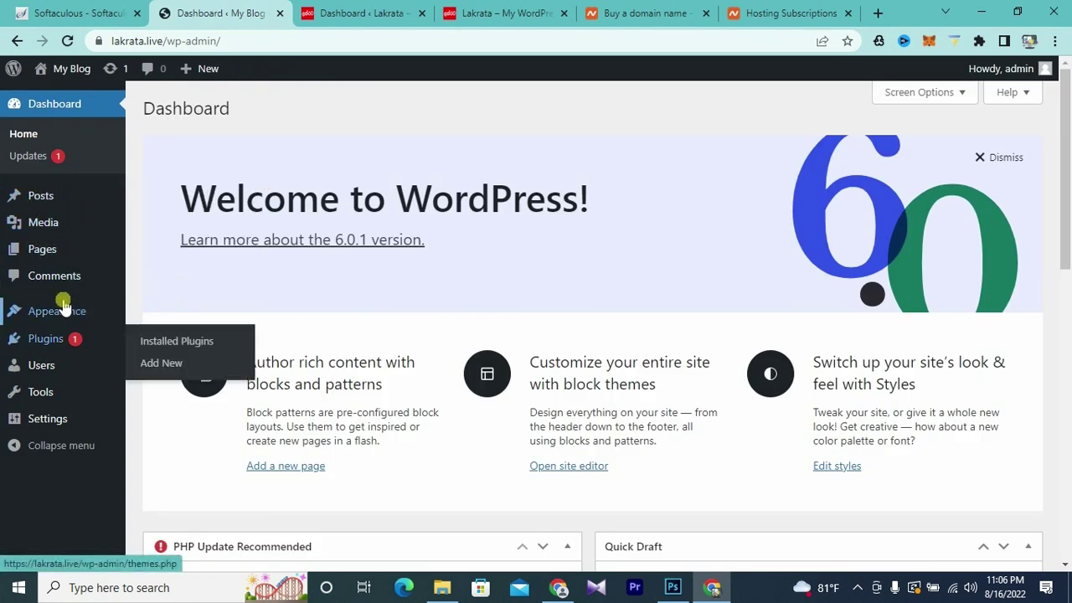
mouse_move(55, 321)
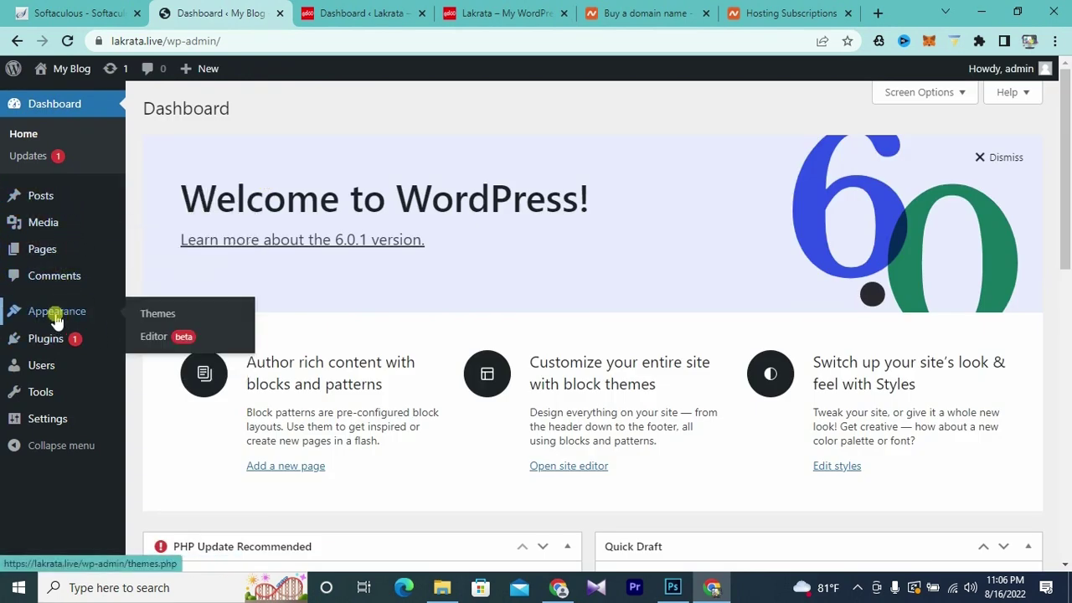
- Search the theme directory for Astra, install it and activate it
left_click(163, 315)
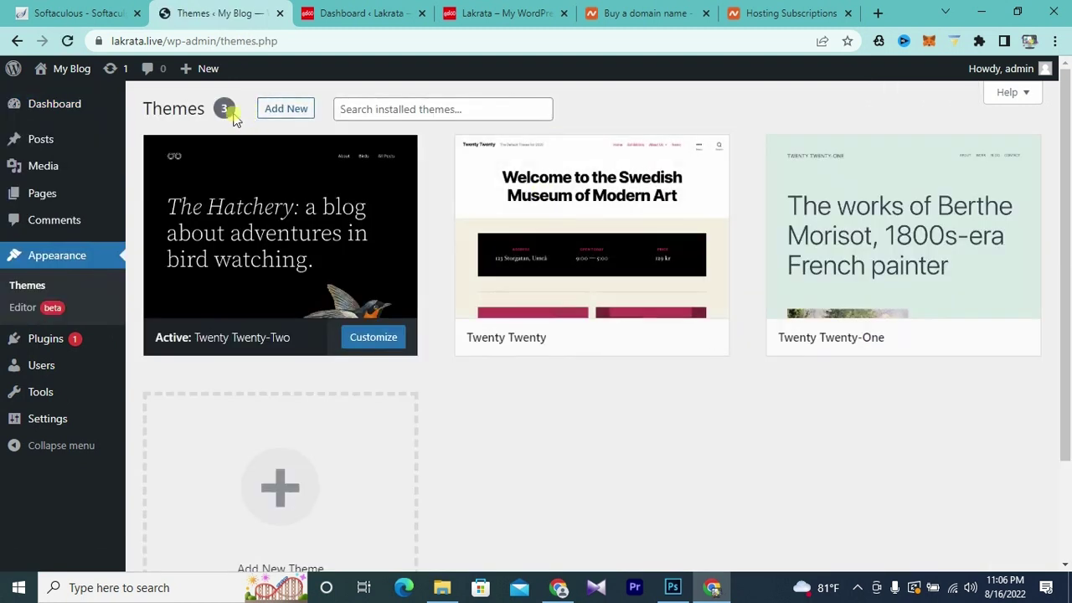
left_click(285, 110)
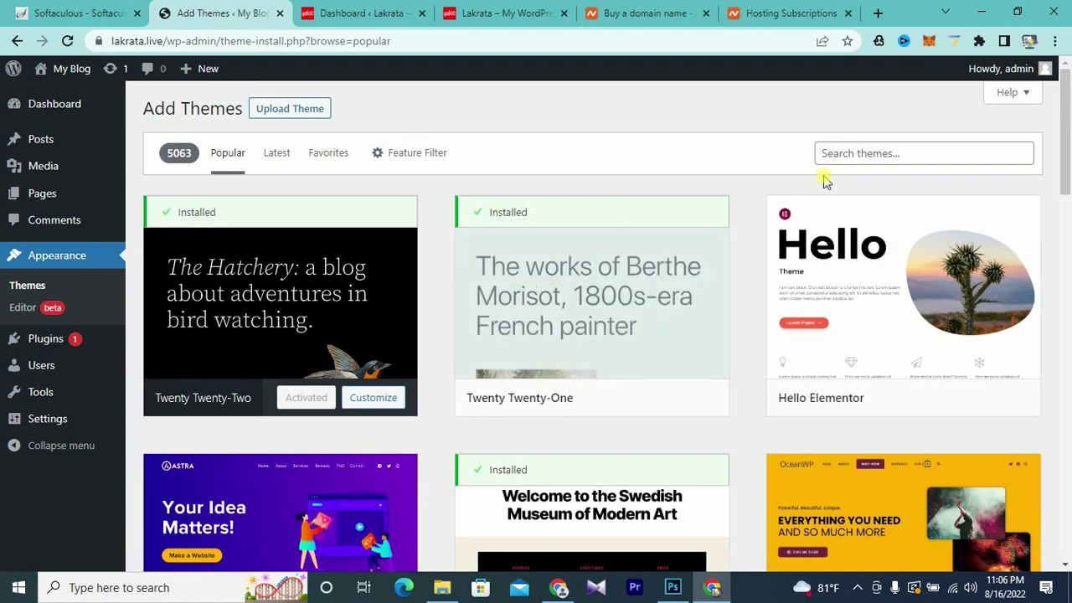
left_click(872, 149)
type("astra")
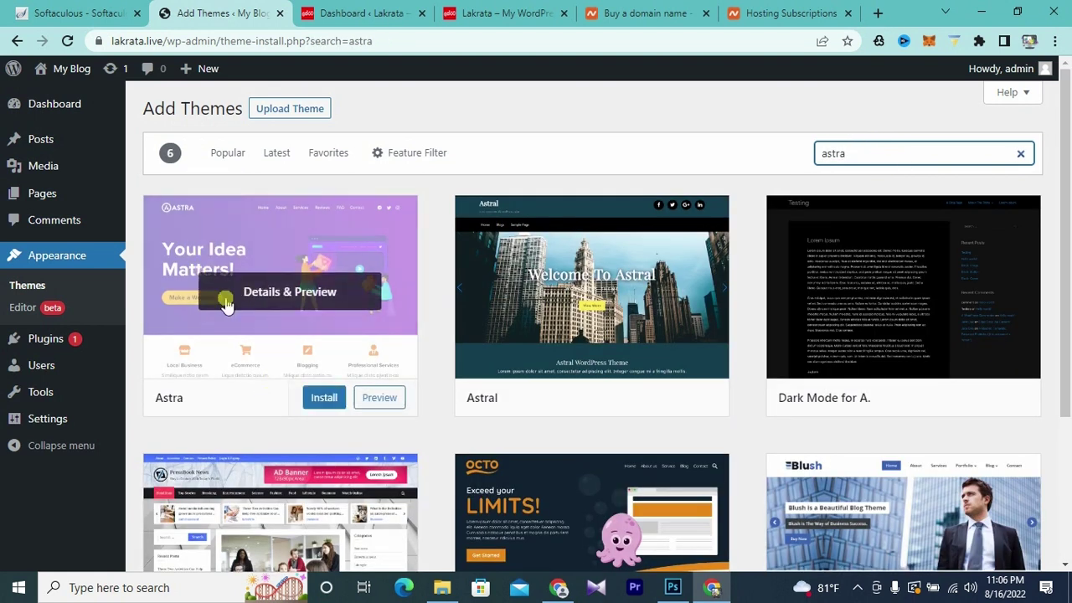
left_click(324, 399)
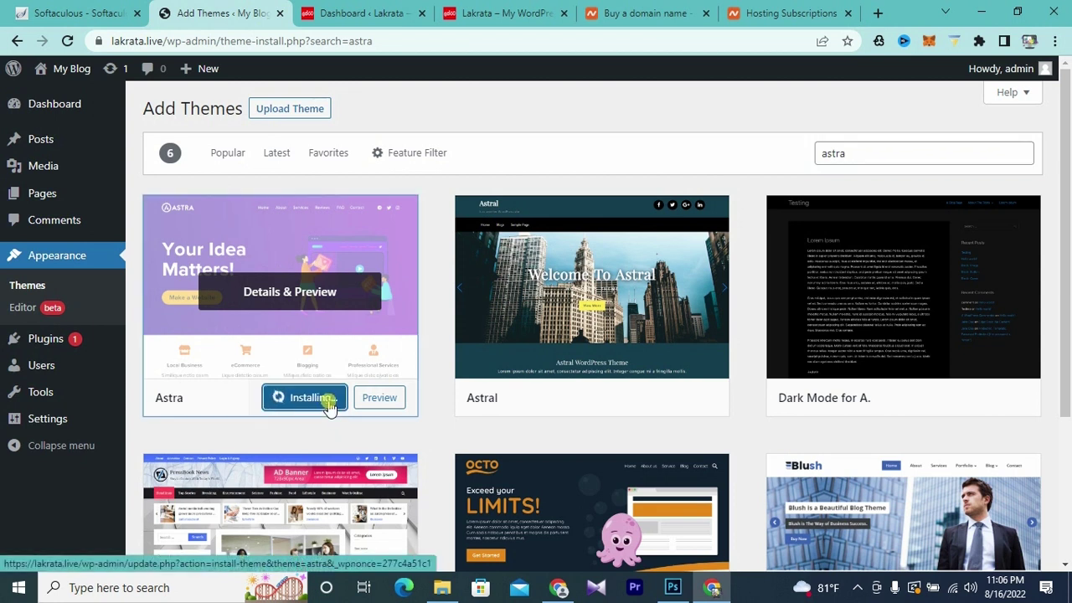
left_click(306, 404)
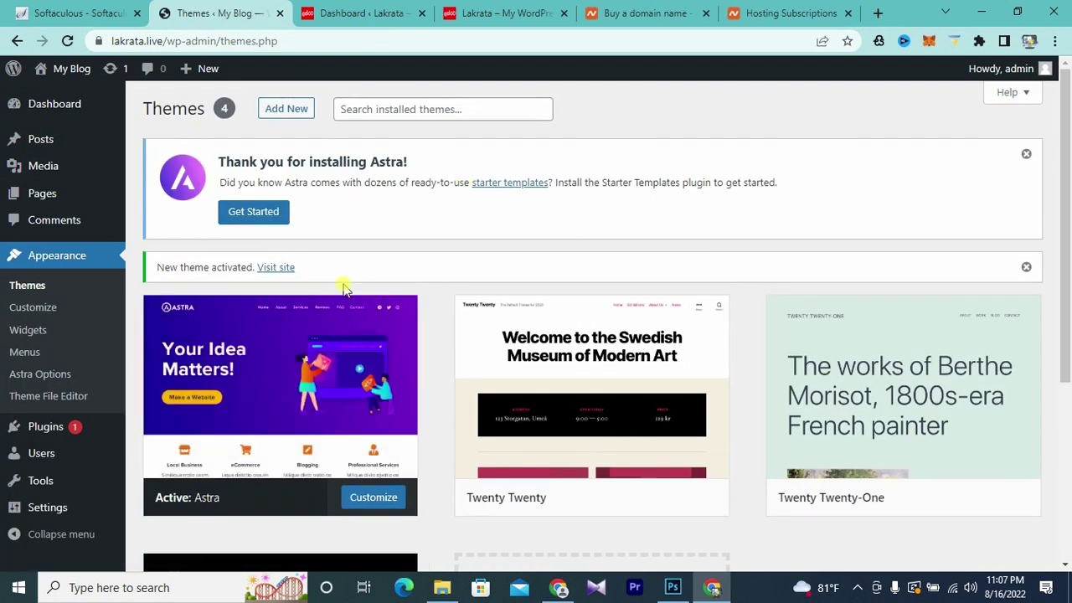
- Open the My Blog site in a new tab from the admin bar and scroll through it
mouse_move(40, 69)
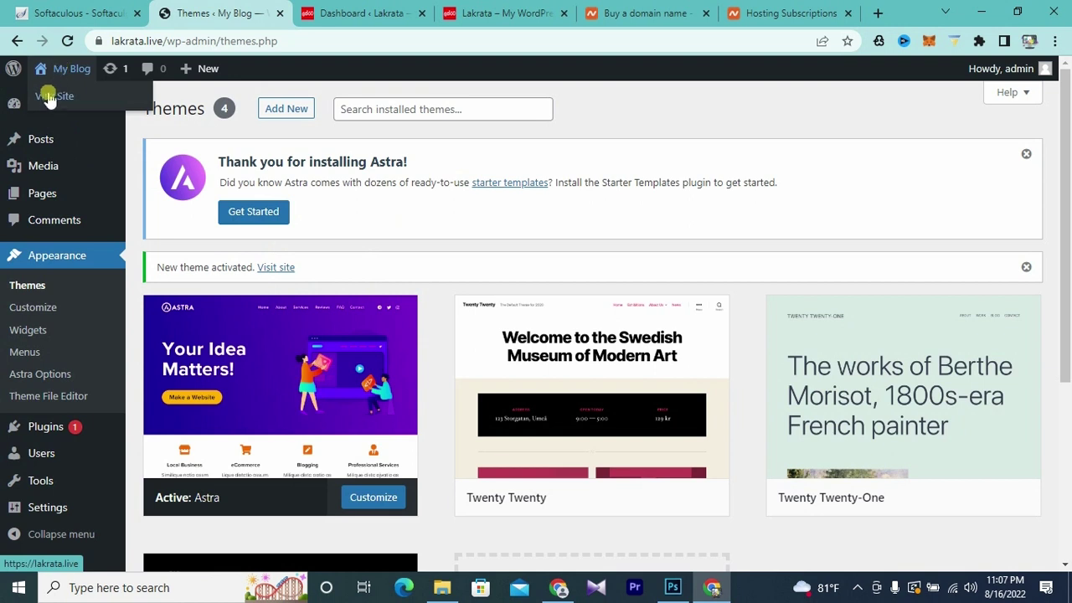
right_click(54, 99)
left_click(77, 108)
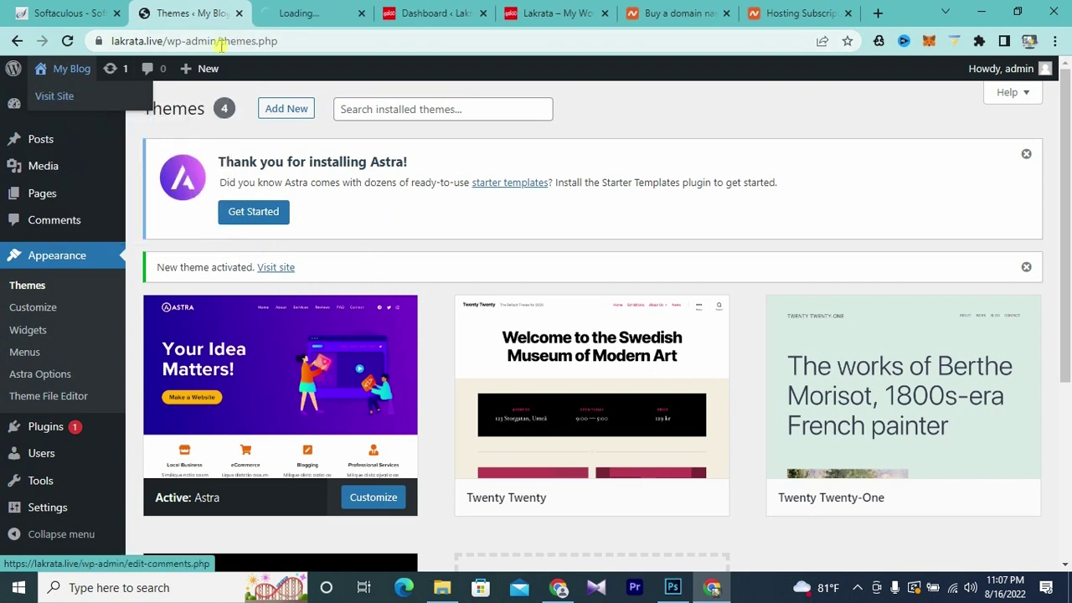
left_click(310, 14)
scroll(640, 335, "down", 2)
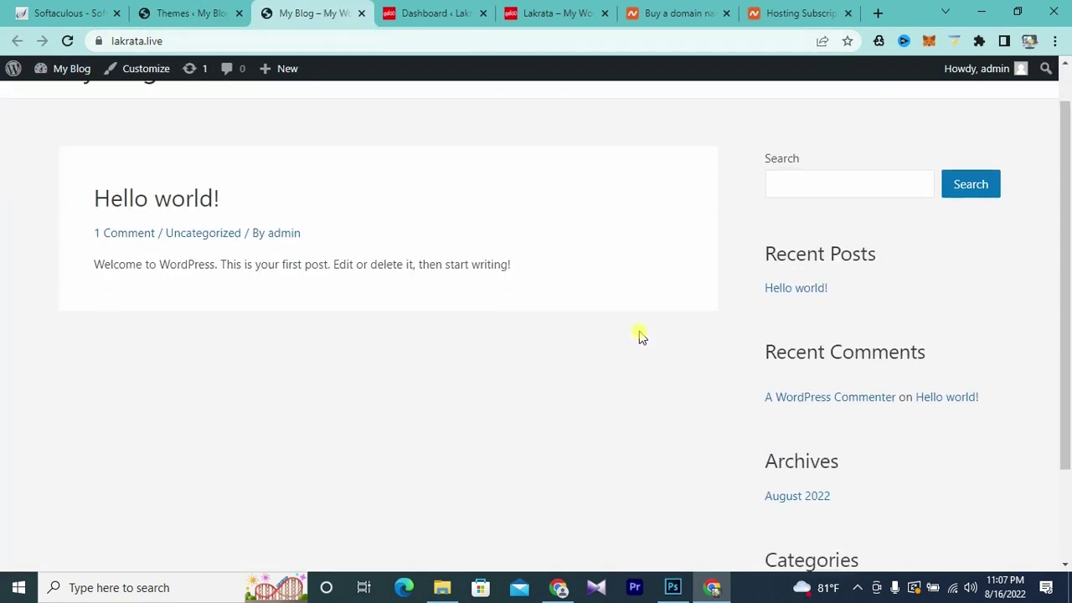
scroll(641, 333, "up", 2)
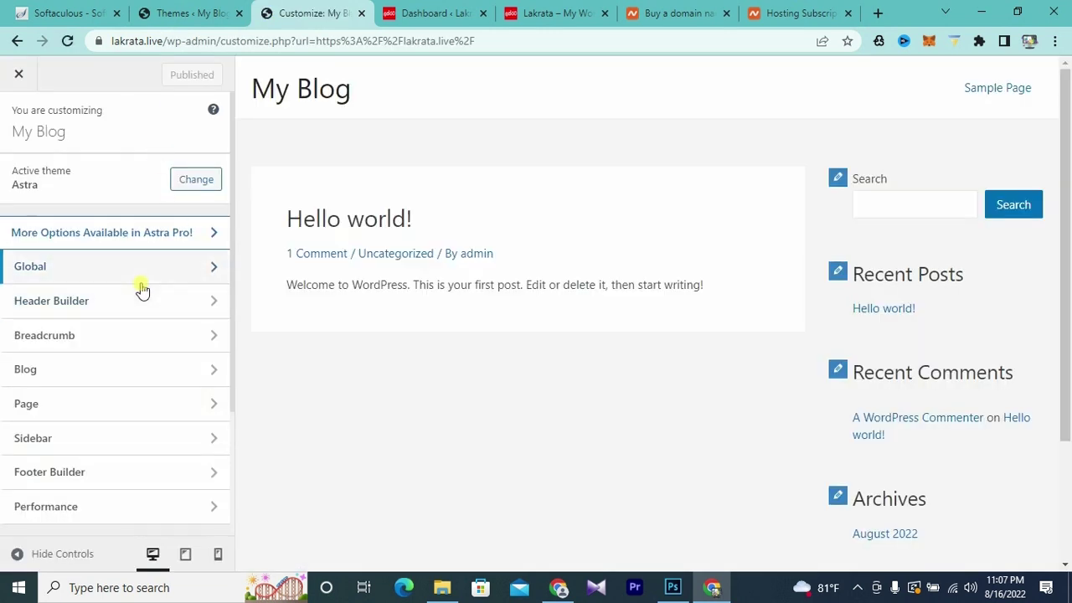
scroll(142, 290, "down", 2)
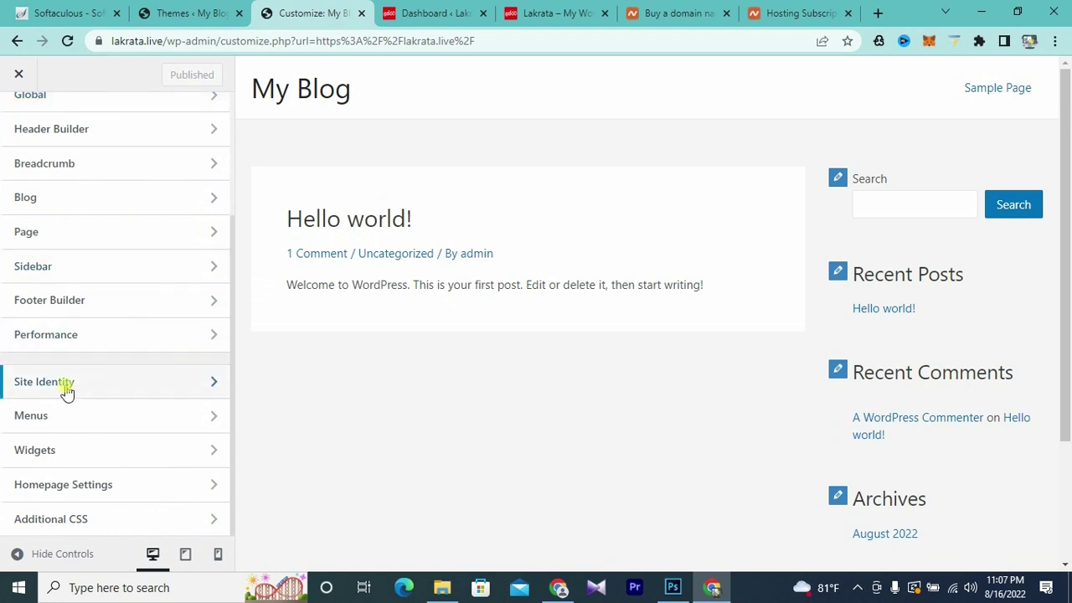
- Upload the red Lakrata logo and set it, uncropped, as the site icon in Site Identity
left_click(110, 380)
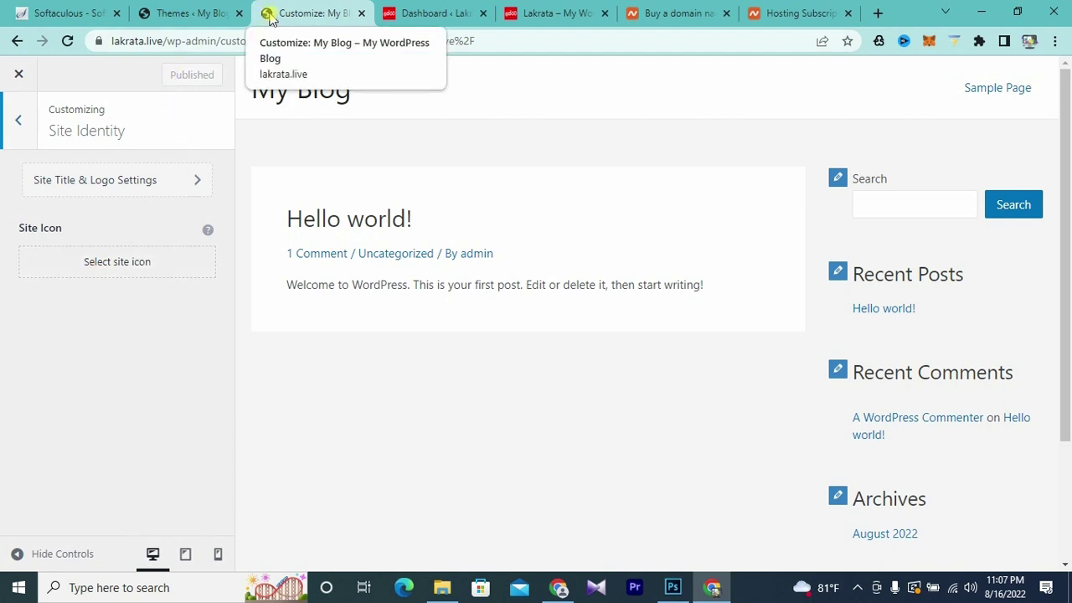
left_click(120, 274)
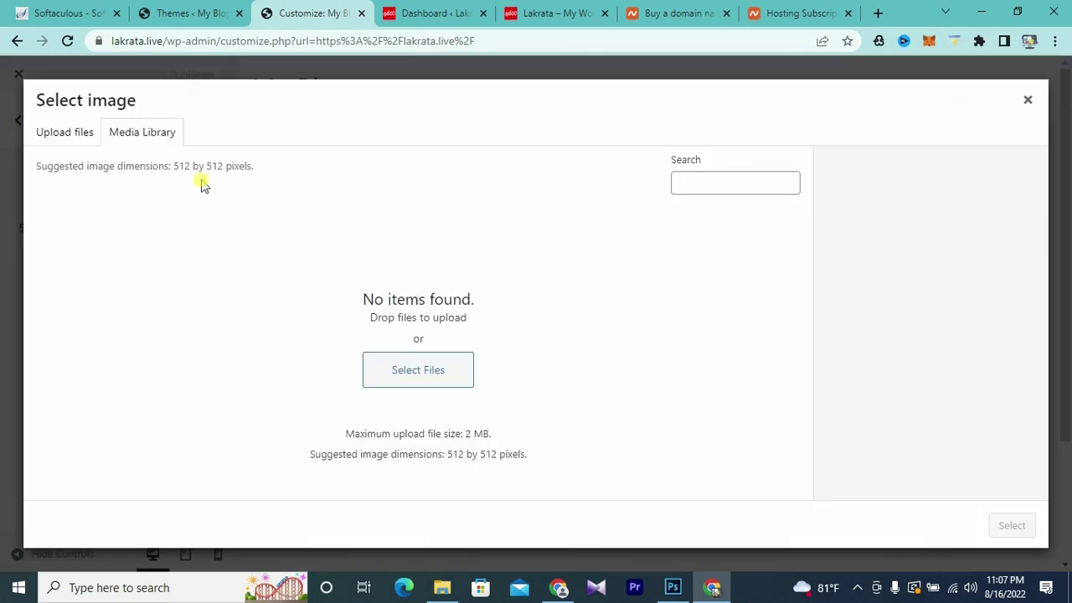
left_click(55, 136)
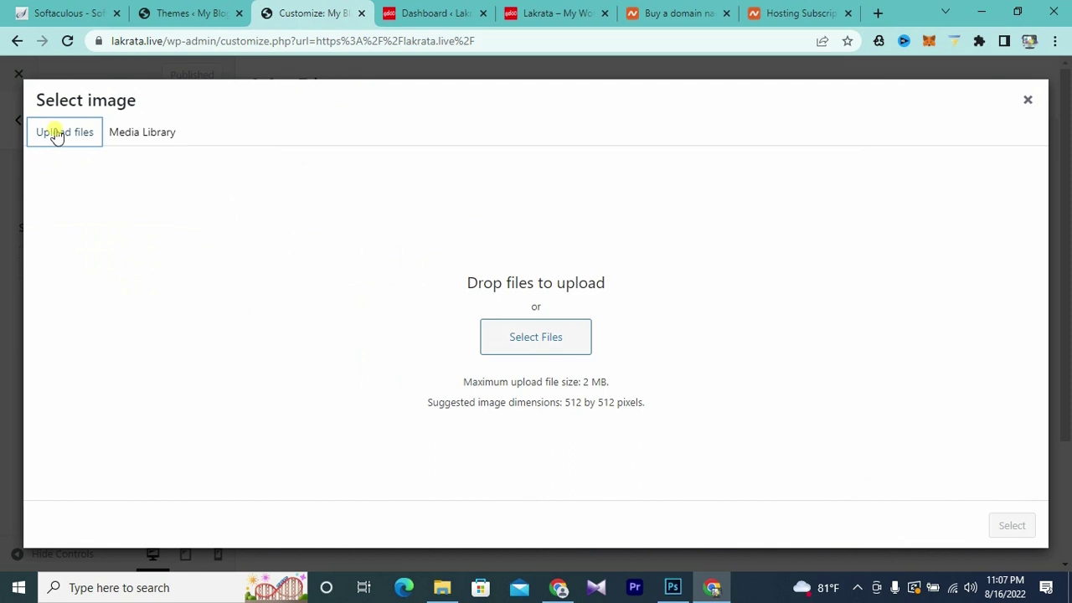
left_click(531, 349)
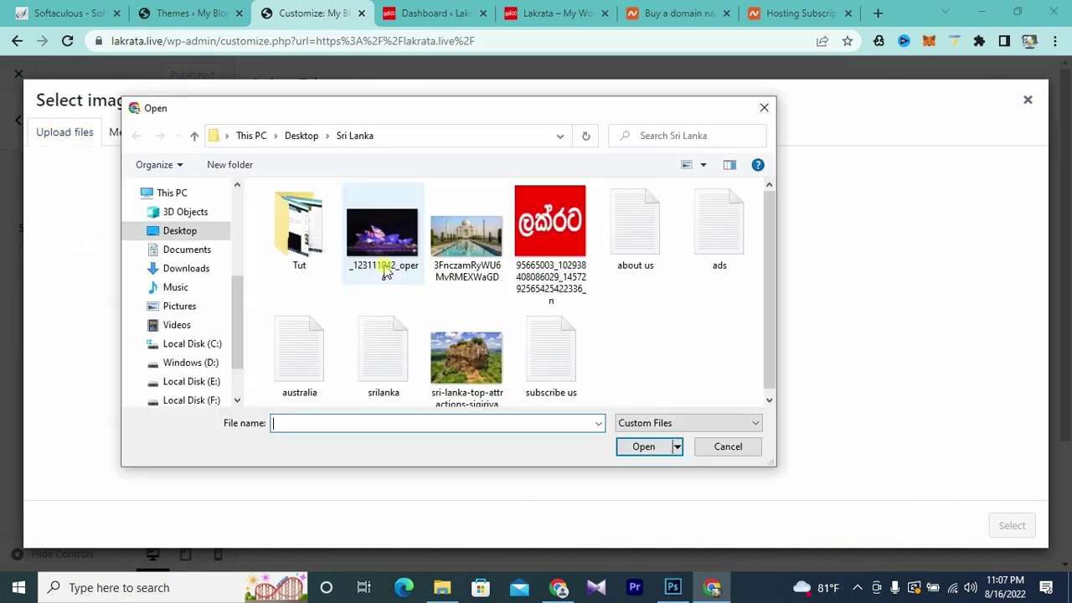
left_click(551, 222)
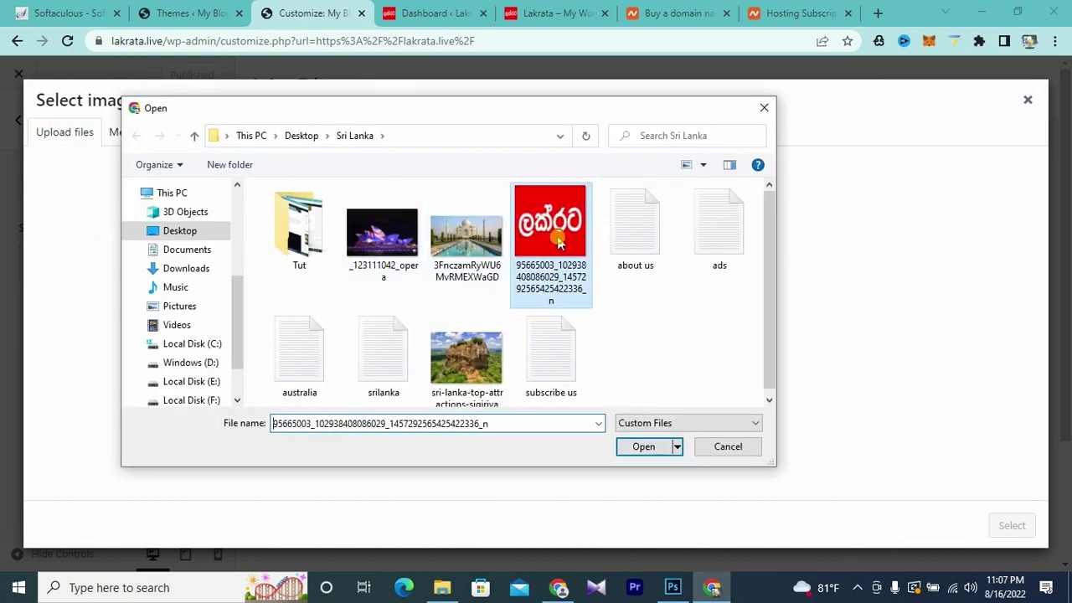
left_click(641, 446)
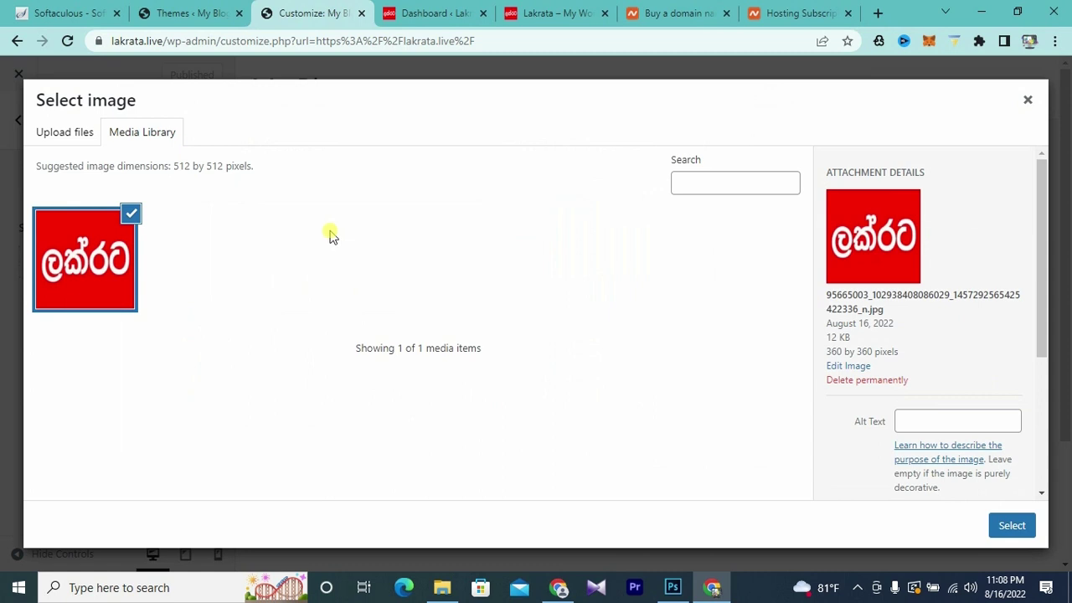
left_click(1011, 526)
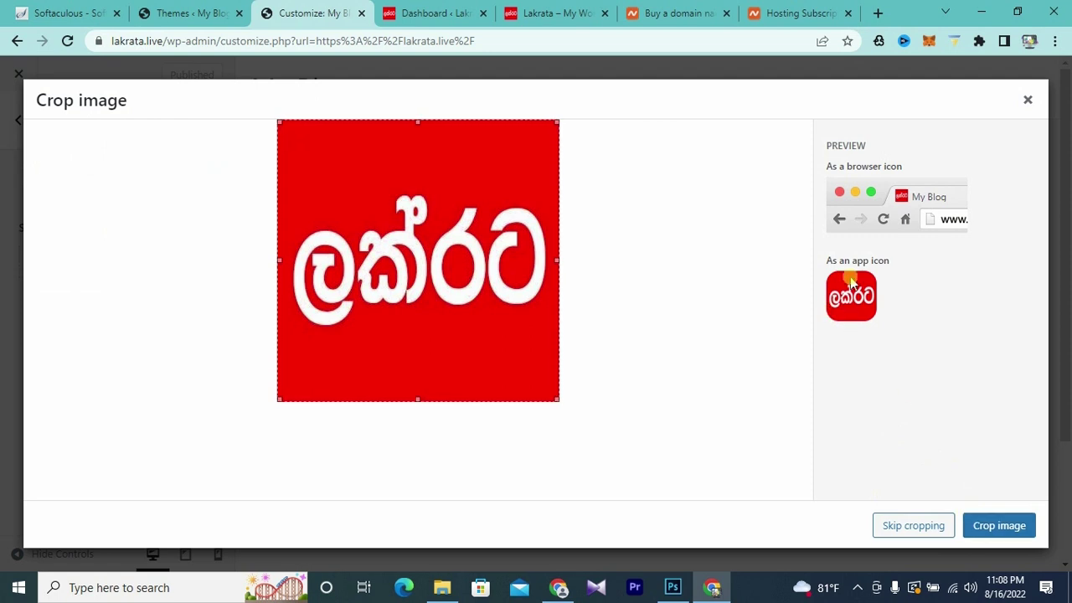
left_click(912, 533)
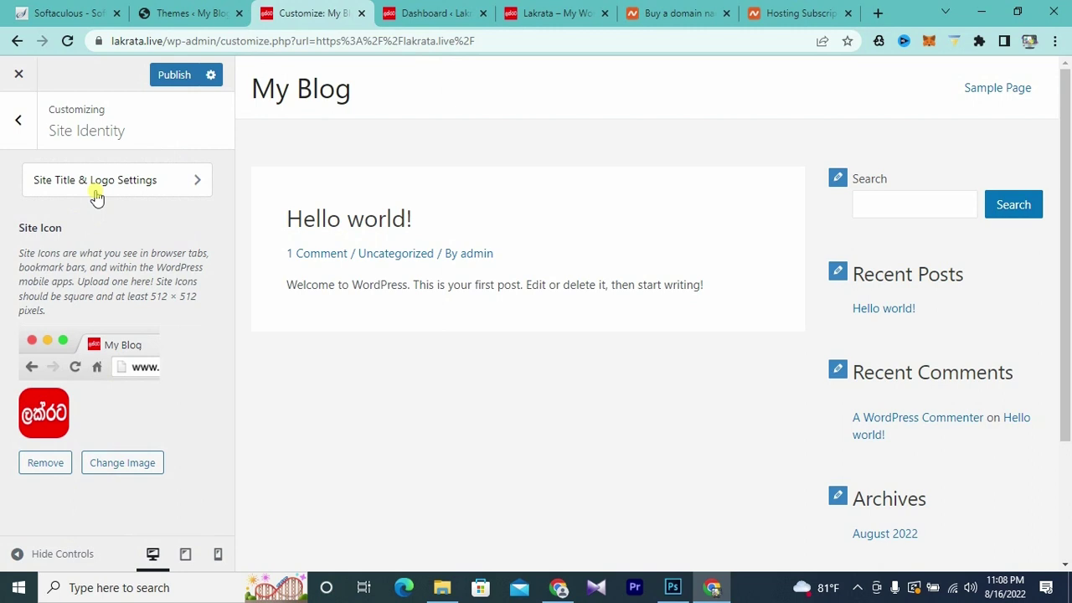
- Choose the red logo from the media library and crop it as the header logo
left_click(436, 14)
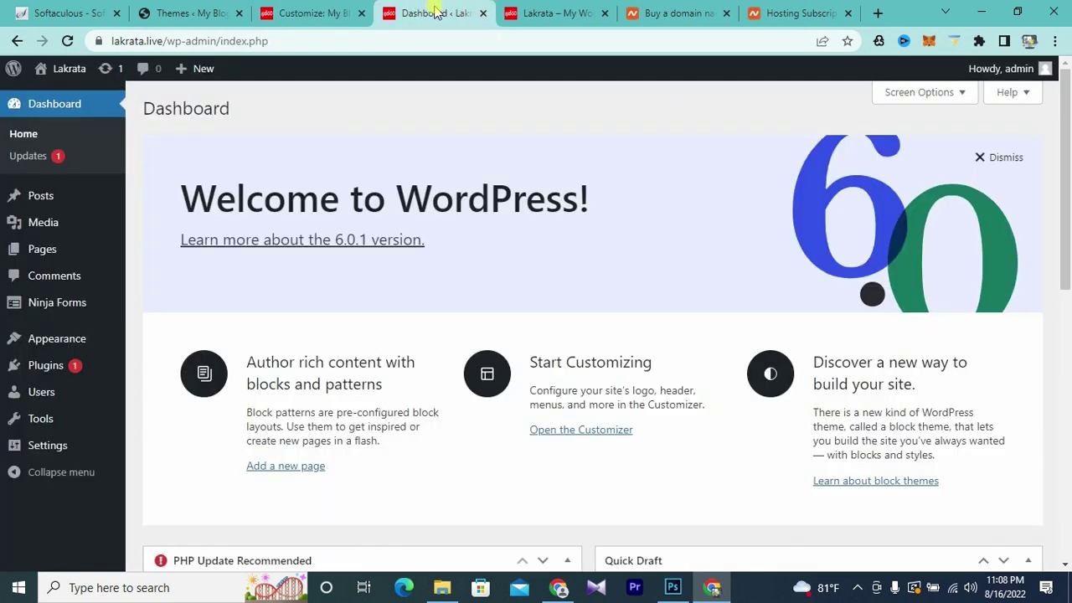
left_click(546, 14)
left_click(432, 14)
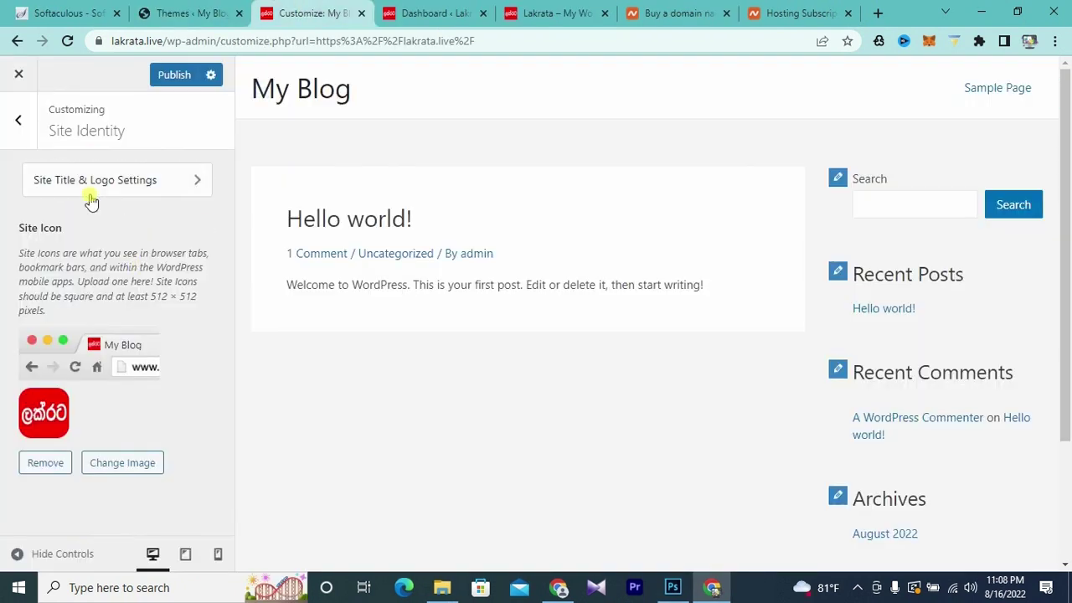
left_click(106, 183)
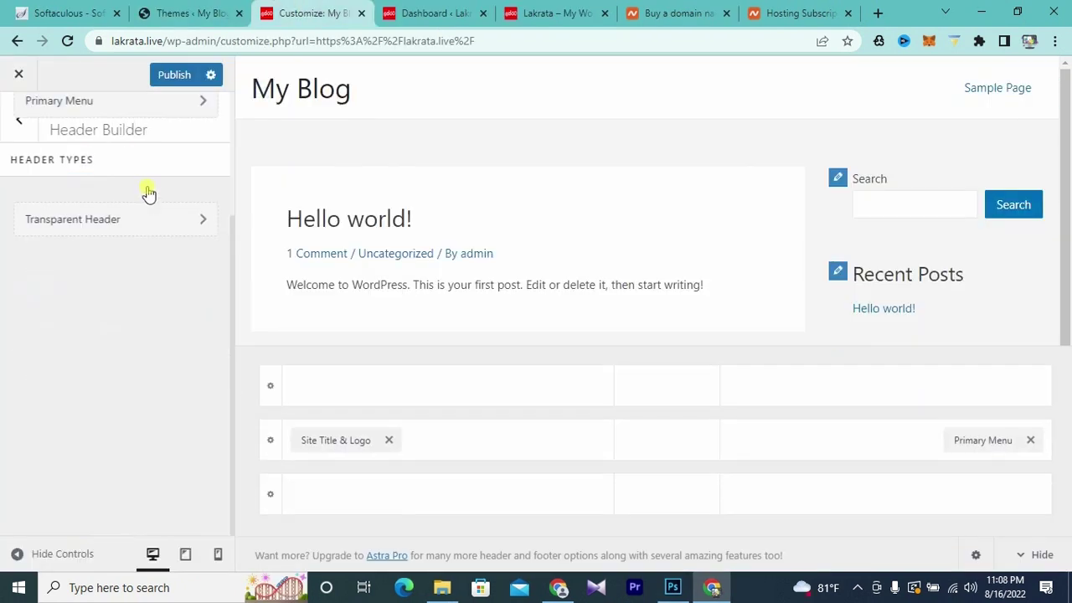
left_click(110, 255)
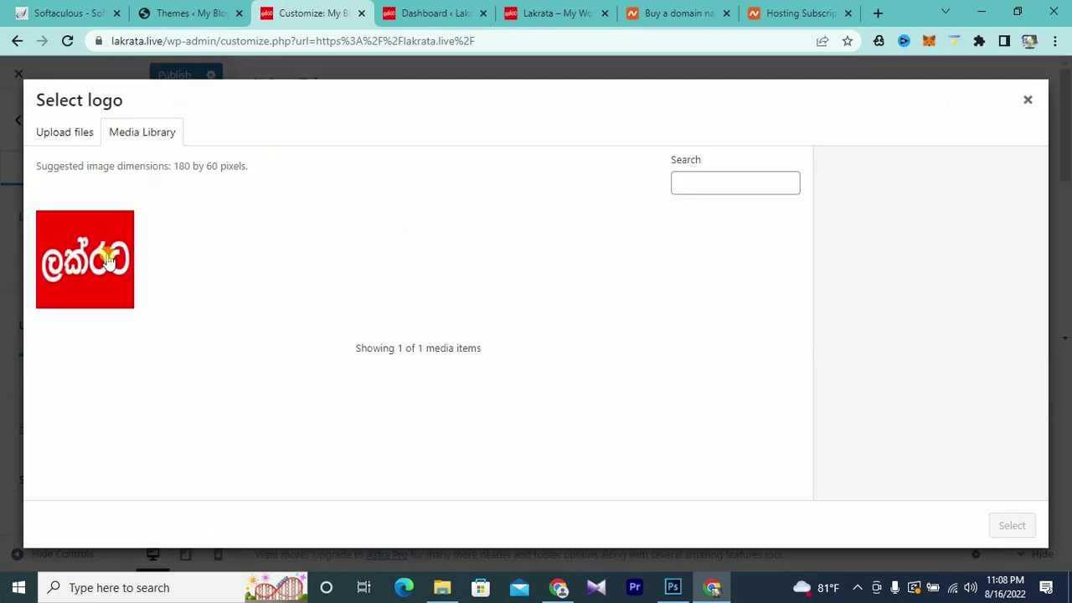
left_click(107, 260)
left_click(1013, 526)
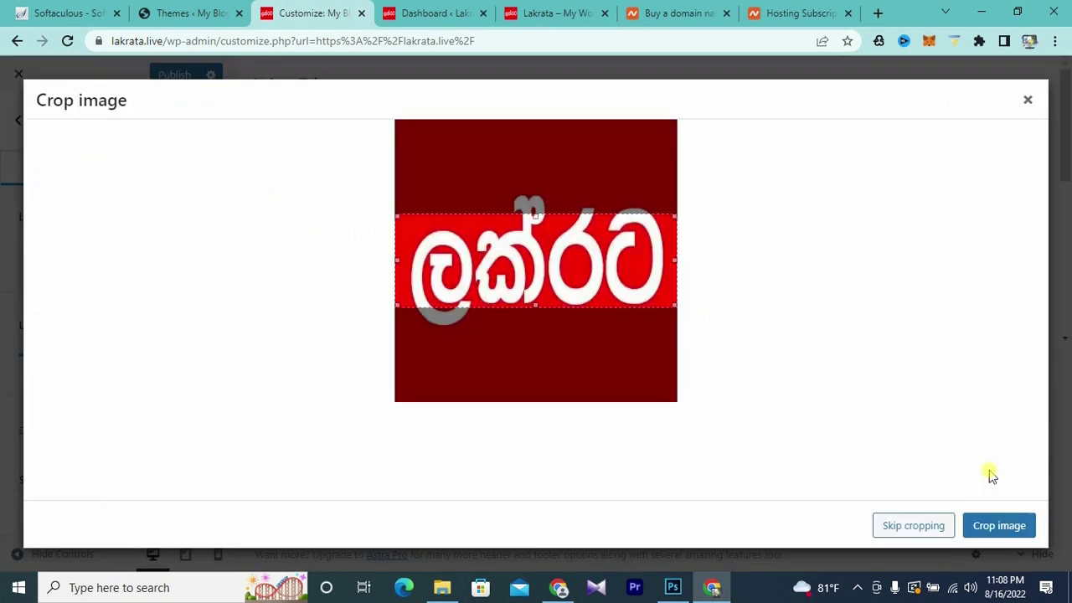
left_click_drag(534, 303, 535, 328)
left_click_drag(536, 216, 538, 191)
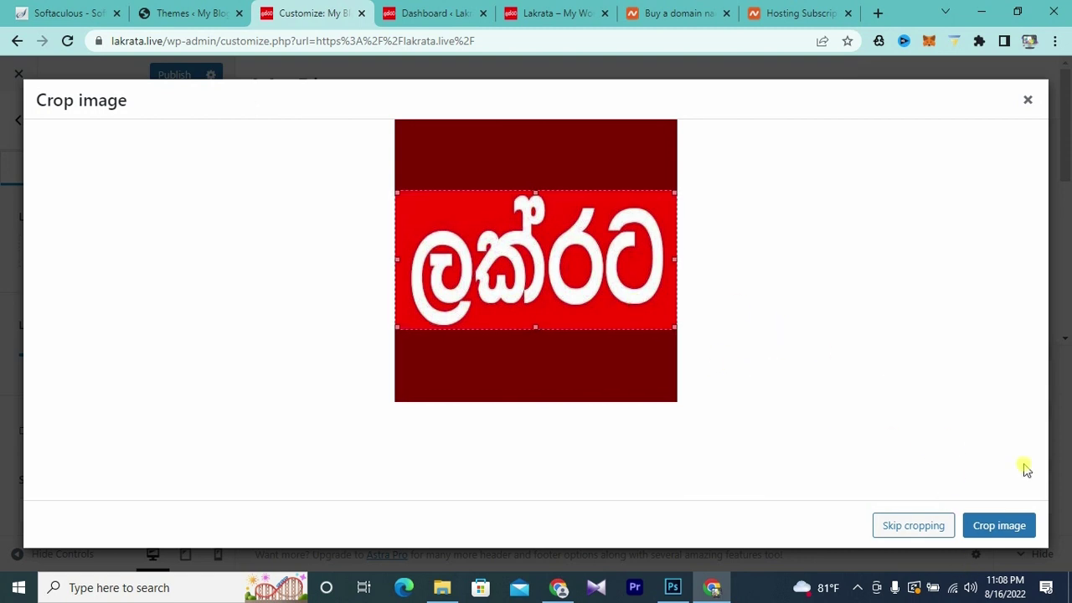
left_click(1000, 528)
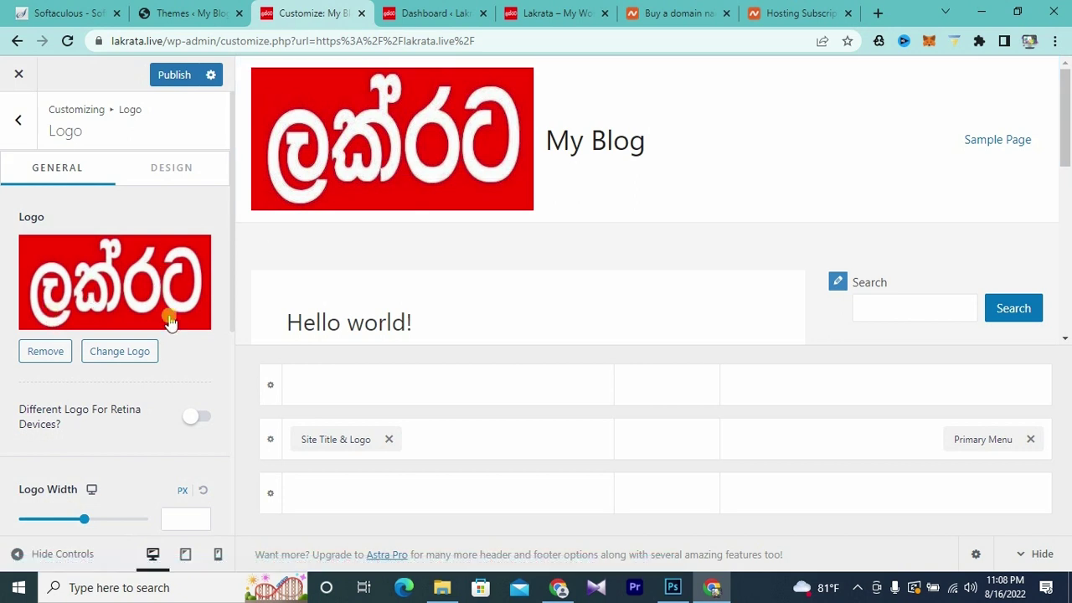
- Shrink the logo width to 213 px and rename the site title from My Blog to 'Lakrata'
mouse_move(84, 521)
left_mouse_down()
mouse_move(42, 520)
mouse_move(68, 525)
left_mouse_up()
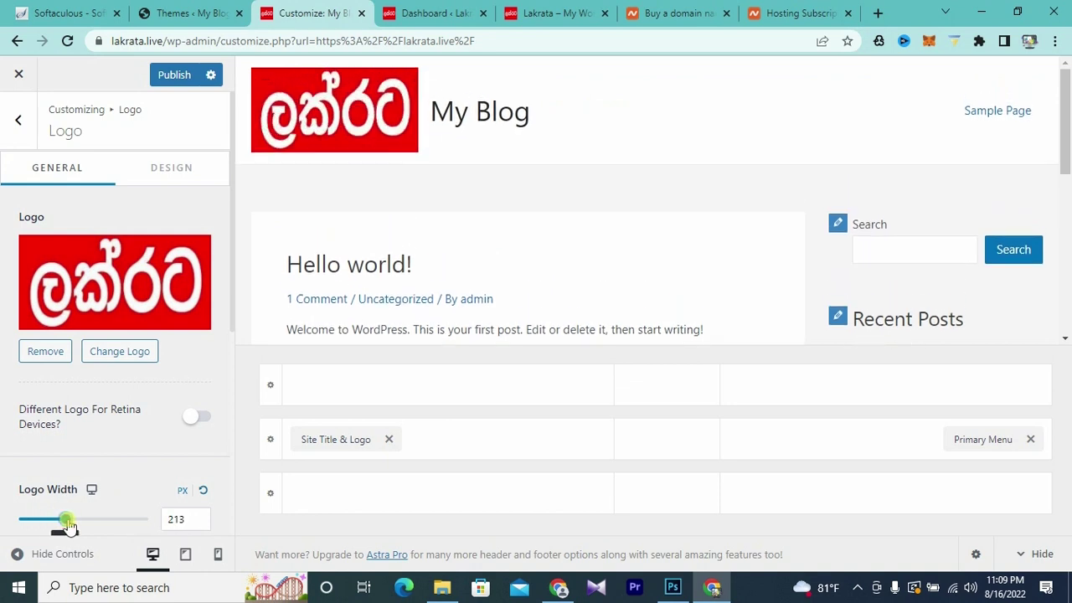
scroll(189, 343, "down", 3)
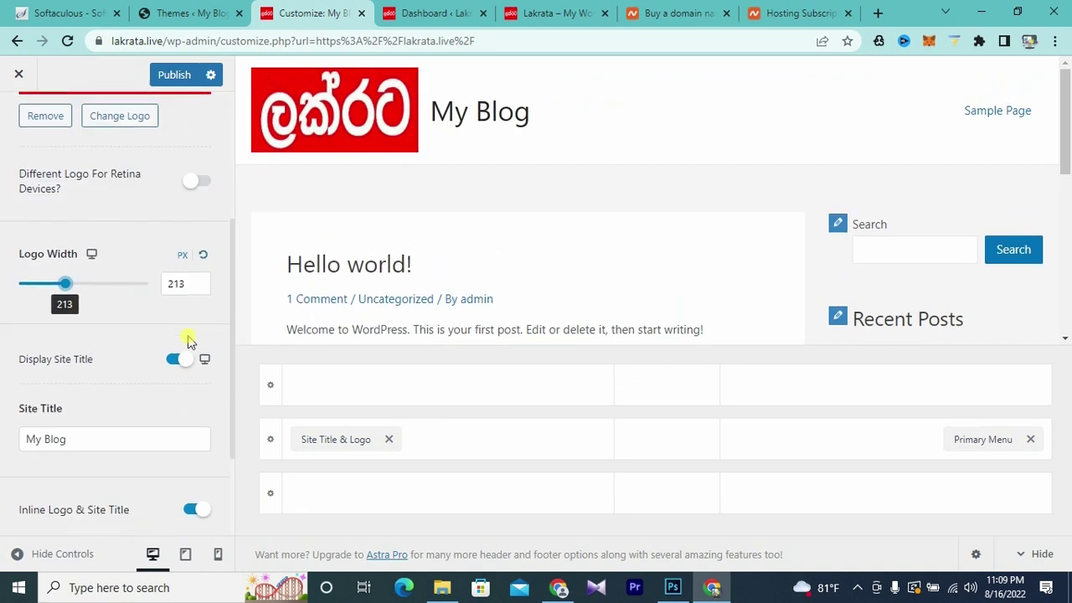
scroll(189, 339, "down", 1)
left_click_drag(84, 366, 14, 368)
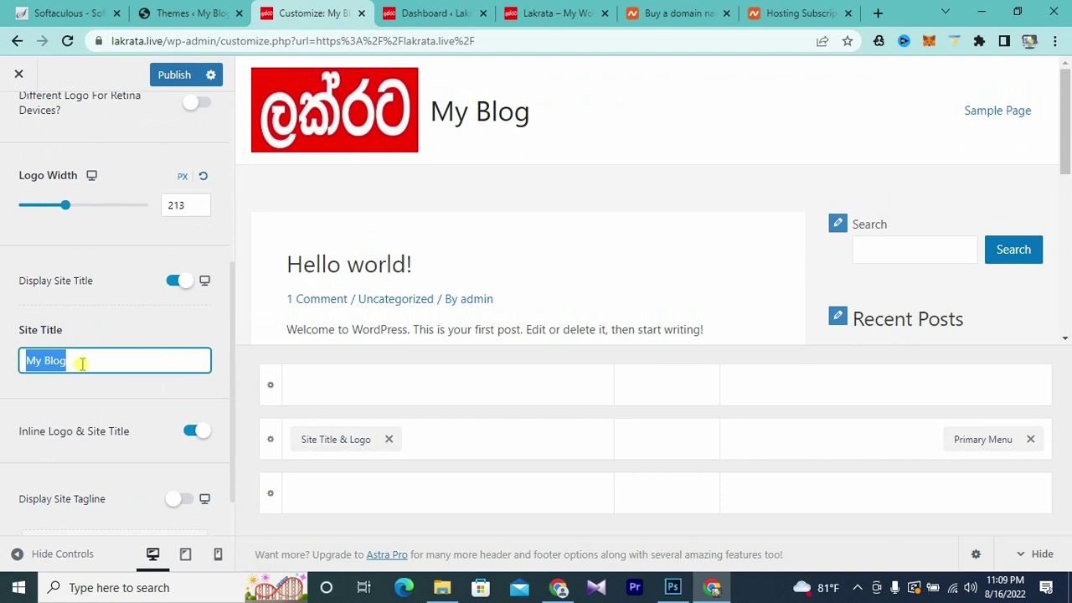
type("Lakrata")
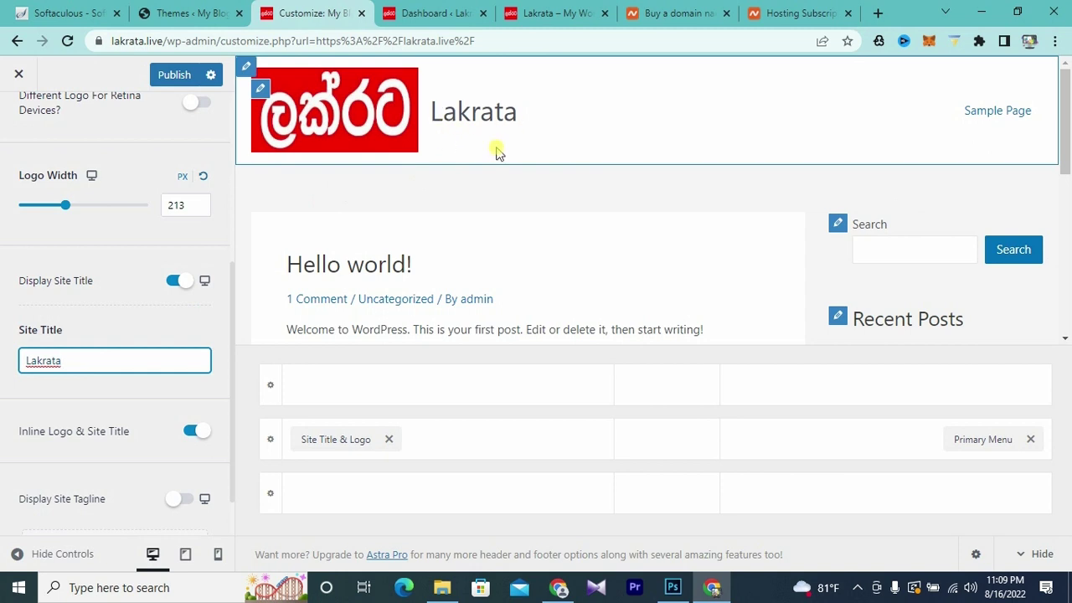
scroll(178, 408, "down", 1)
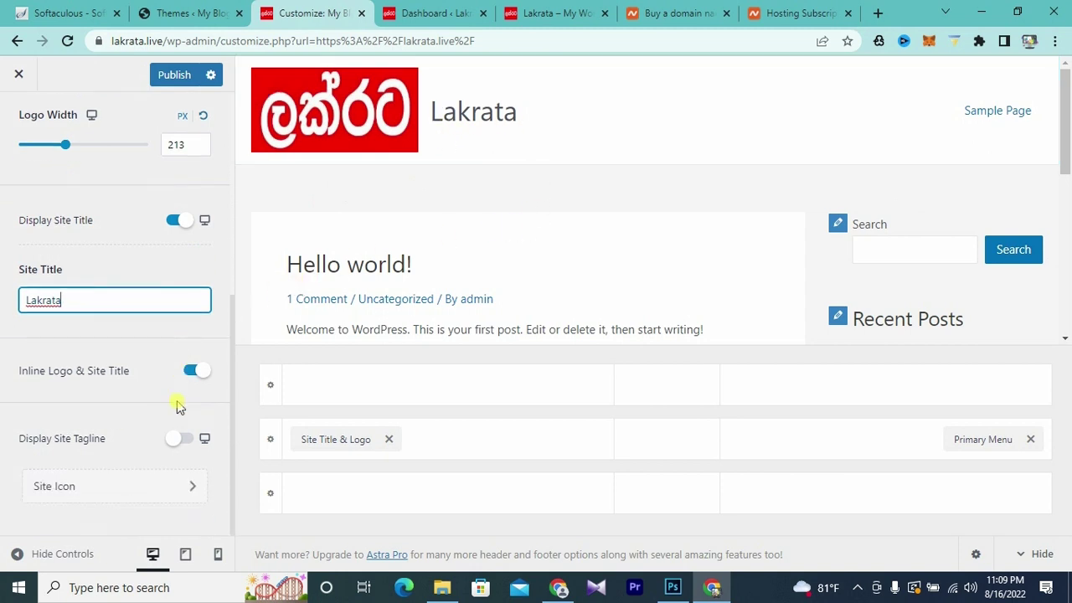
scroll(164, 389, "up", 6)
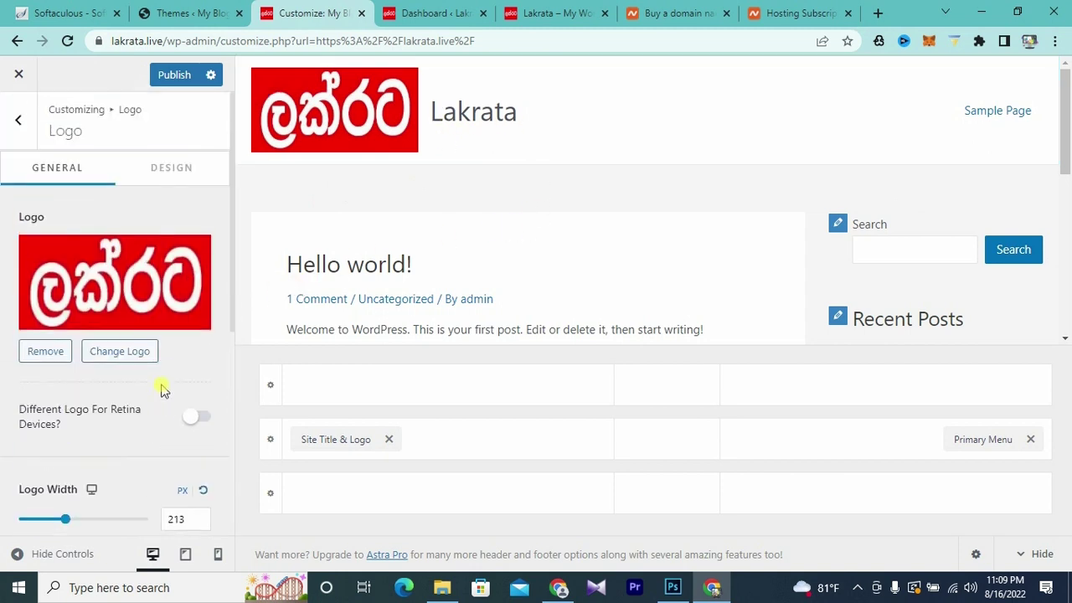
- Publish the logo and title changes and open the live site in a new tab to check them
left_click(175, 74)
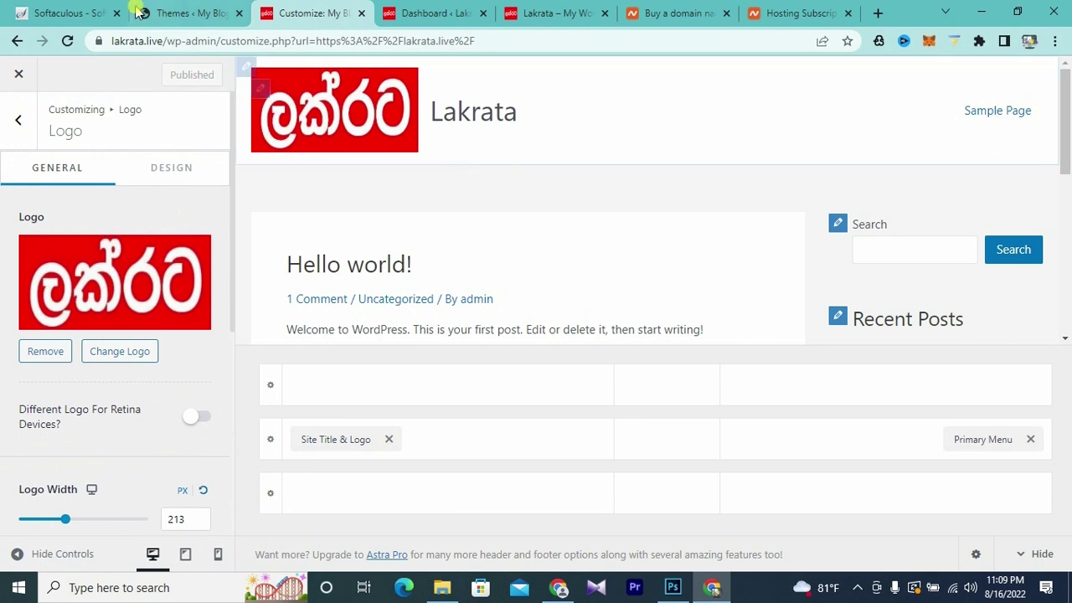
left_click(423, 11)
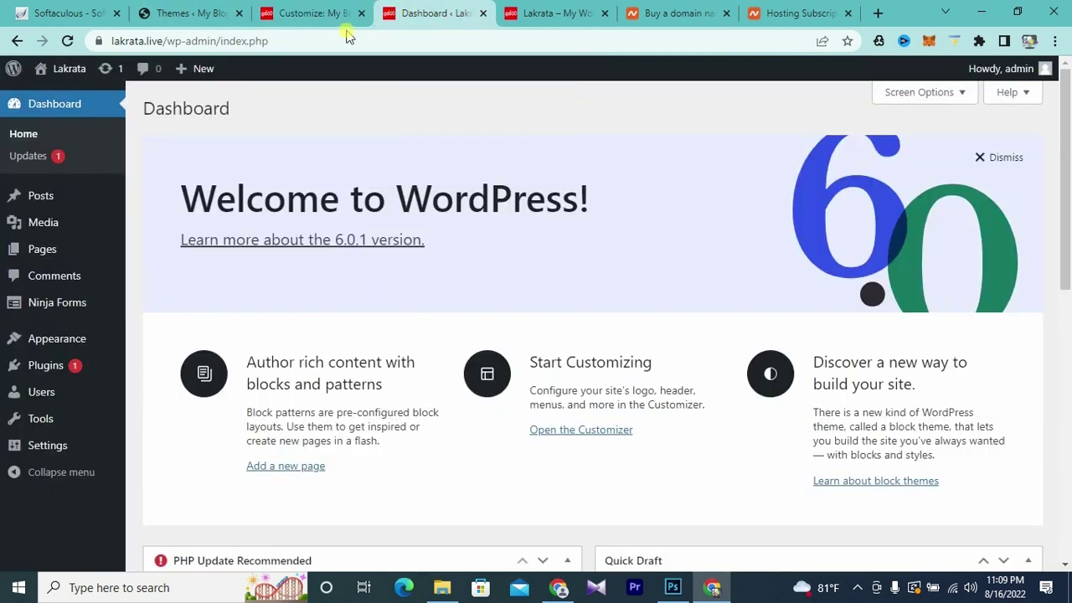
mouse_move(53, 70)
right_click(50, 90)
left_click(92, 103)
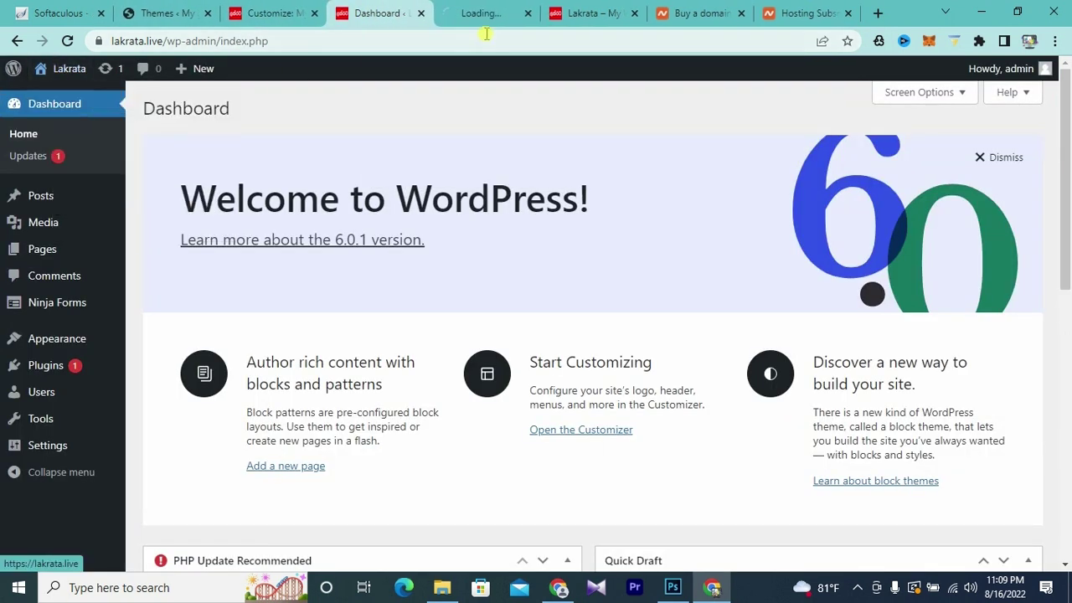
left_click(478, 13)
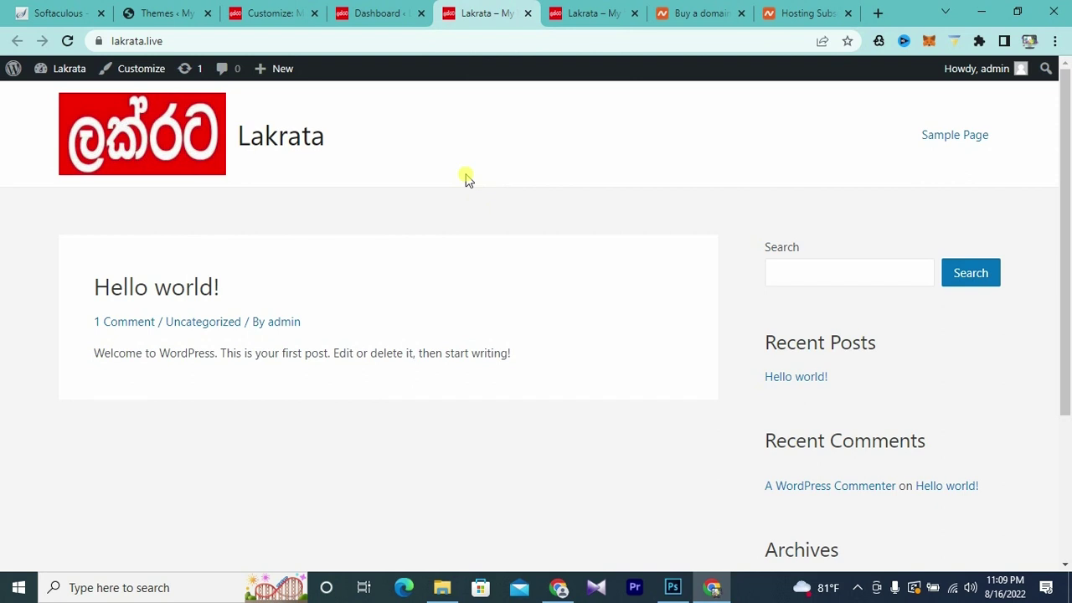
- Return through the open tabs to the WordPress Dashboard
left_click(165, 14)
left_click(267, 14)
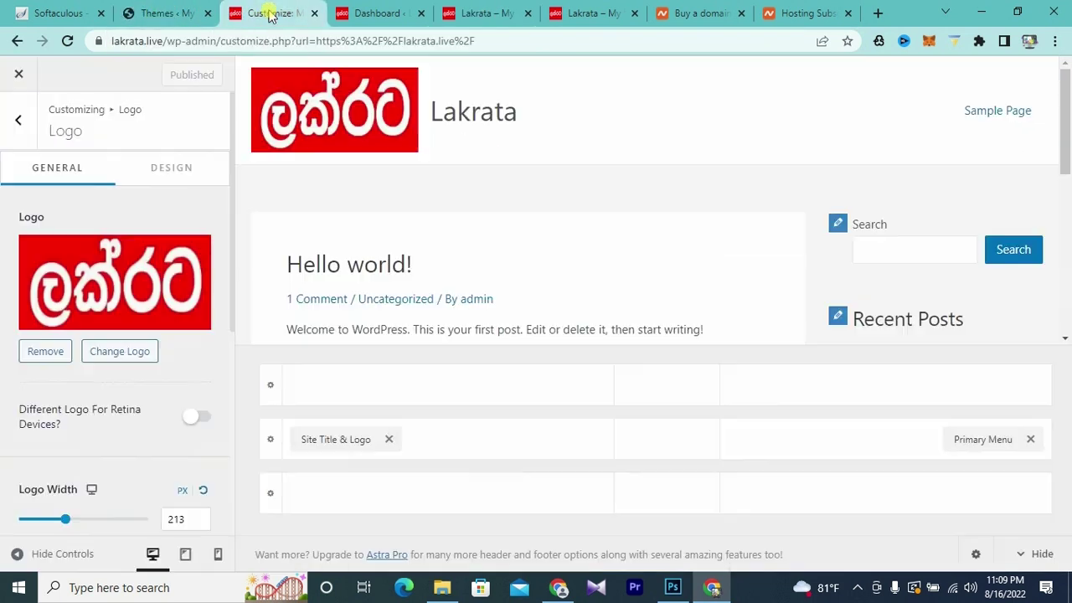
left_click(381, 14)
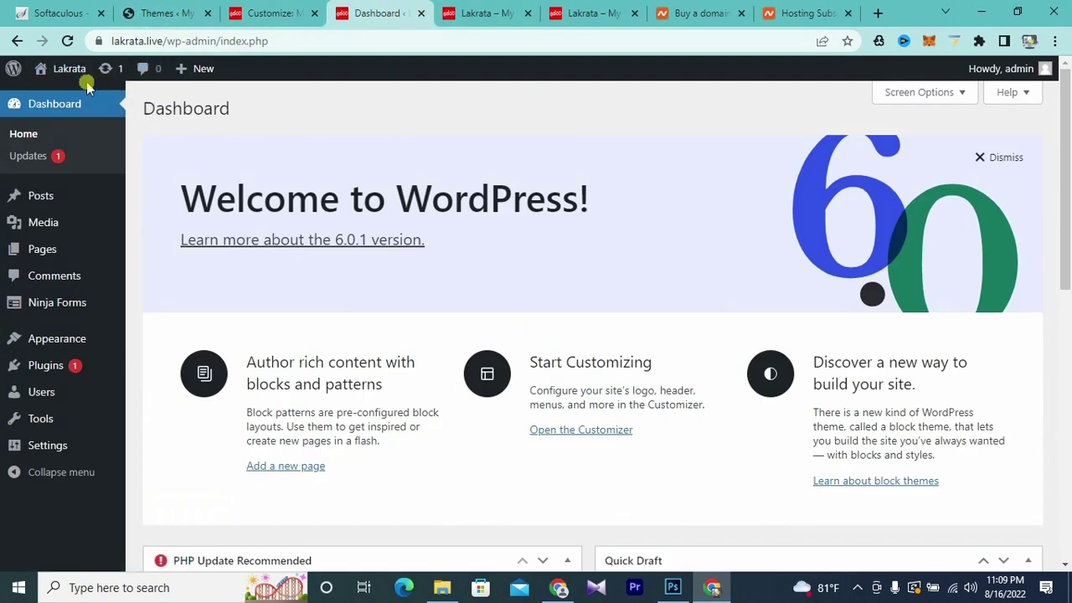
mouse_move(43, 207)
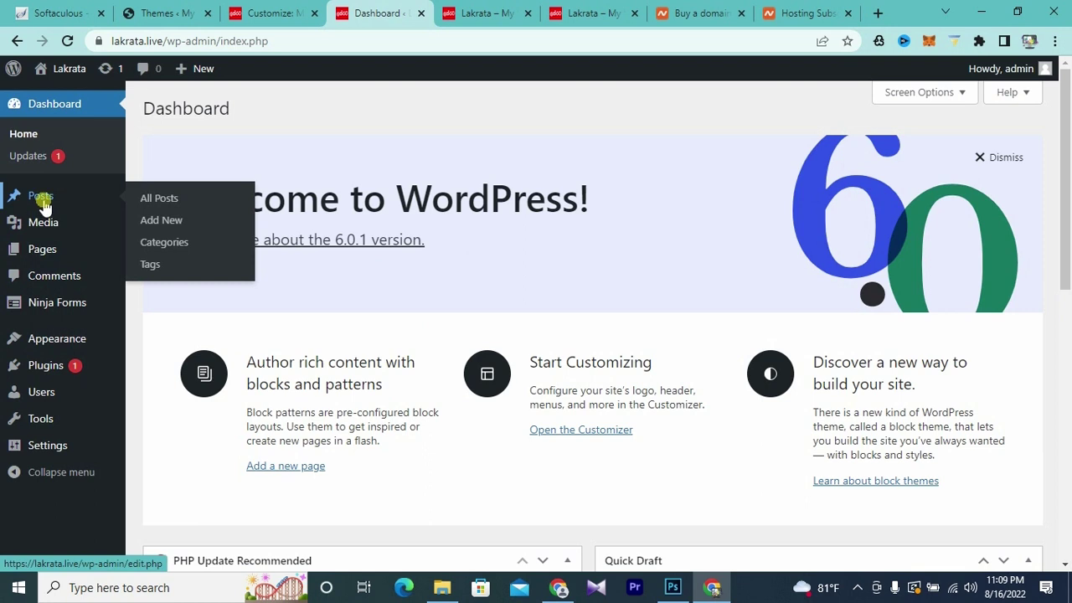
- Move the default Hello world! post to the trash
left_click(155, 199)
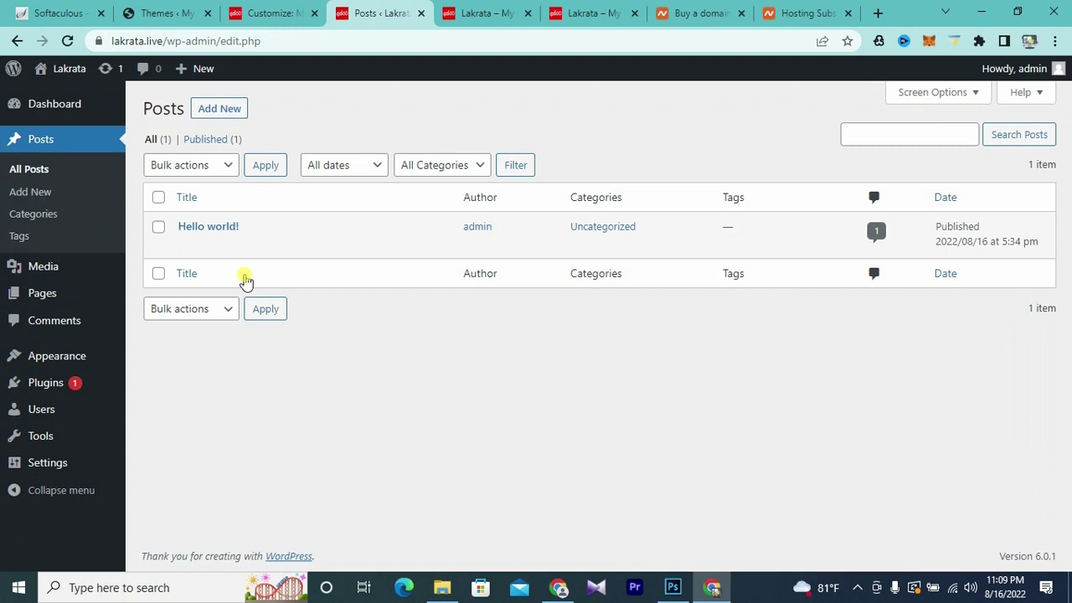
mouse_move(170, 237)
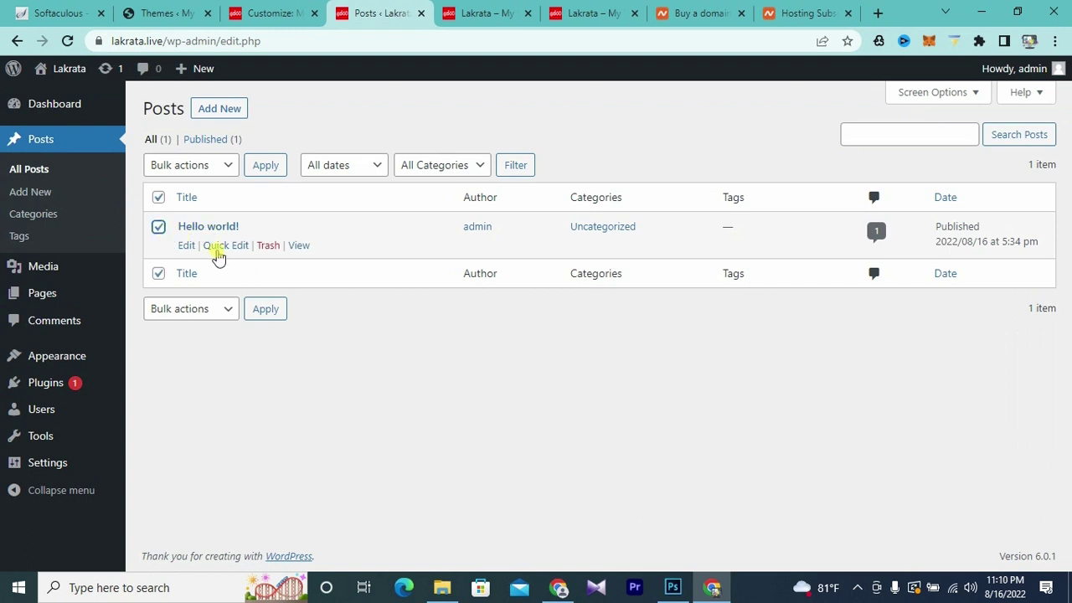
left_click(268, 247)
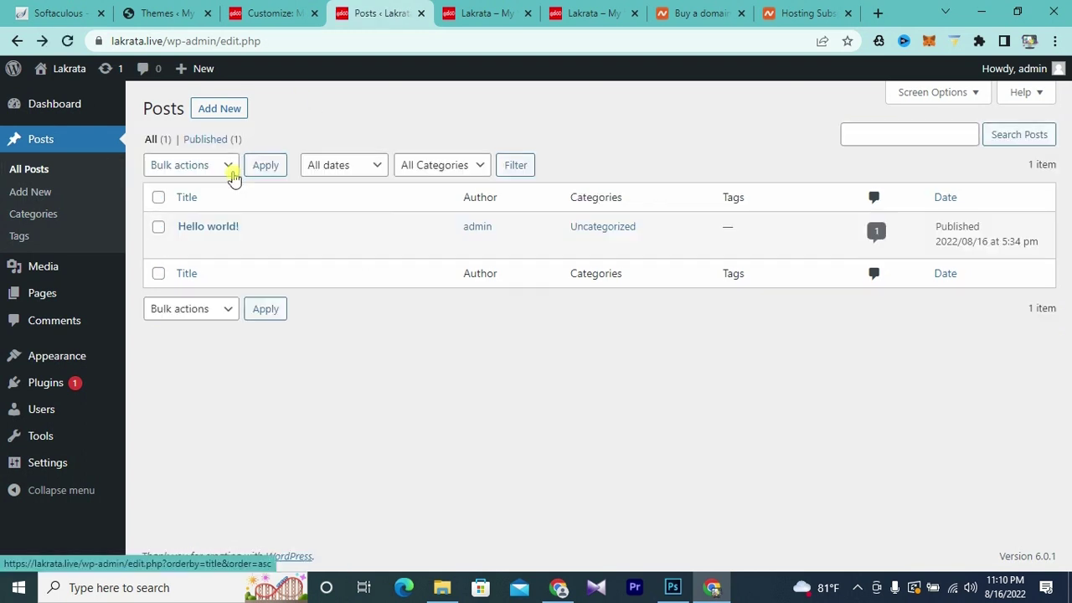
- Start a new post titled 'Sri Lanka' and place the cursor in its first paragraph
left_click(217, 114)
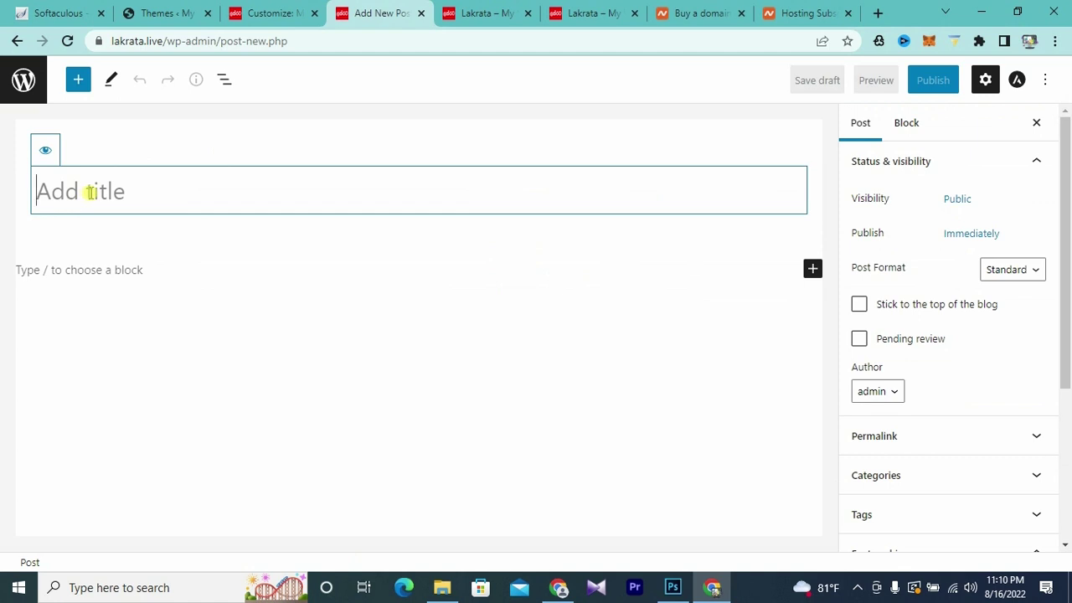
type("Sri Lanka")
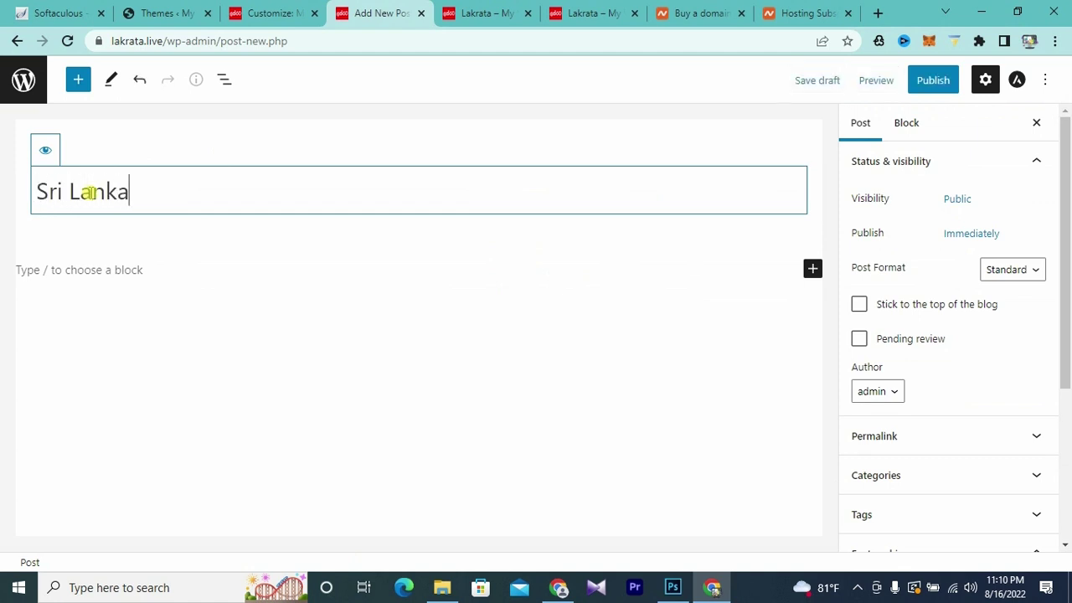
left_click(120, 272)
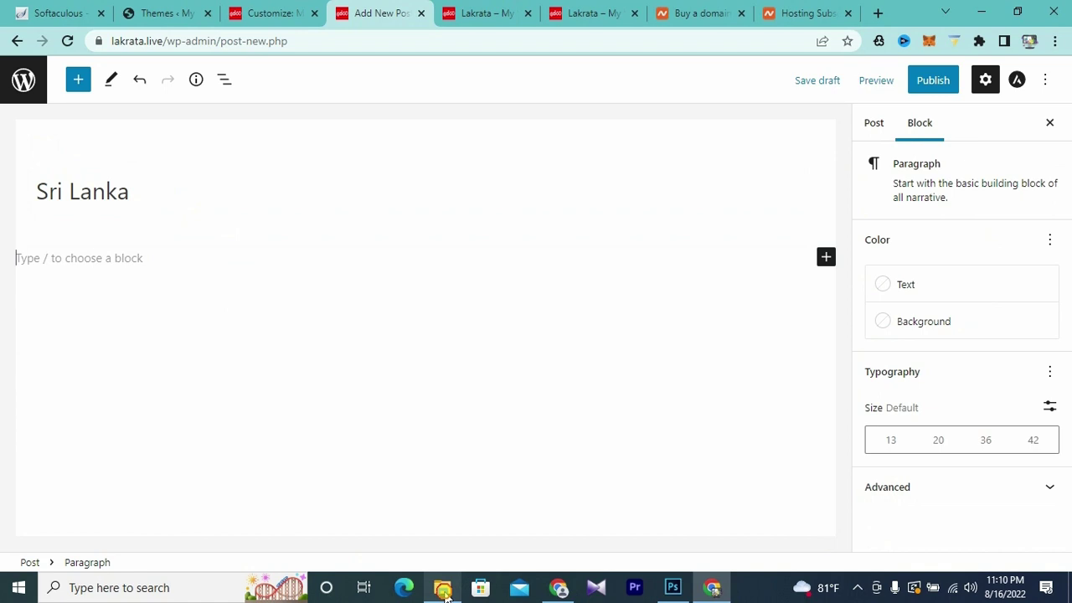
- Open the srilanka text file, select all its description text, and minimise Notepad
left_click(444, 589)
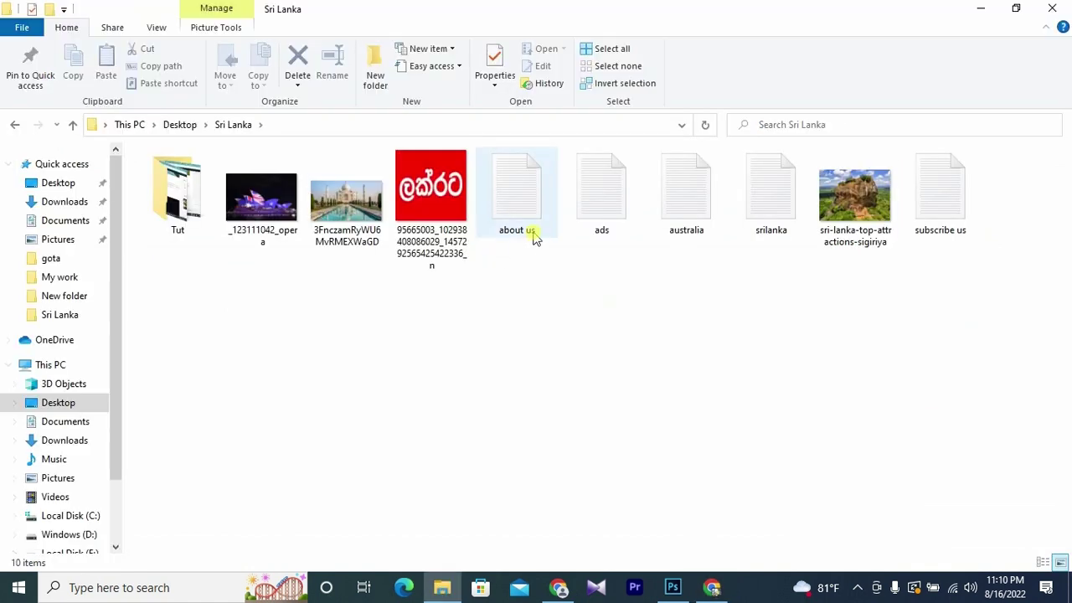
double_click(787, 216)
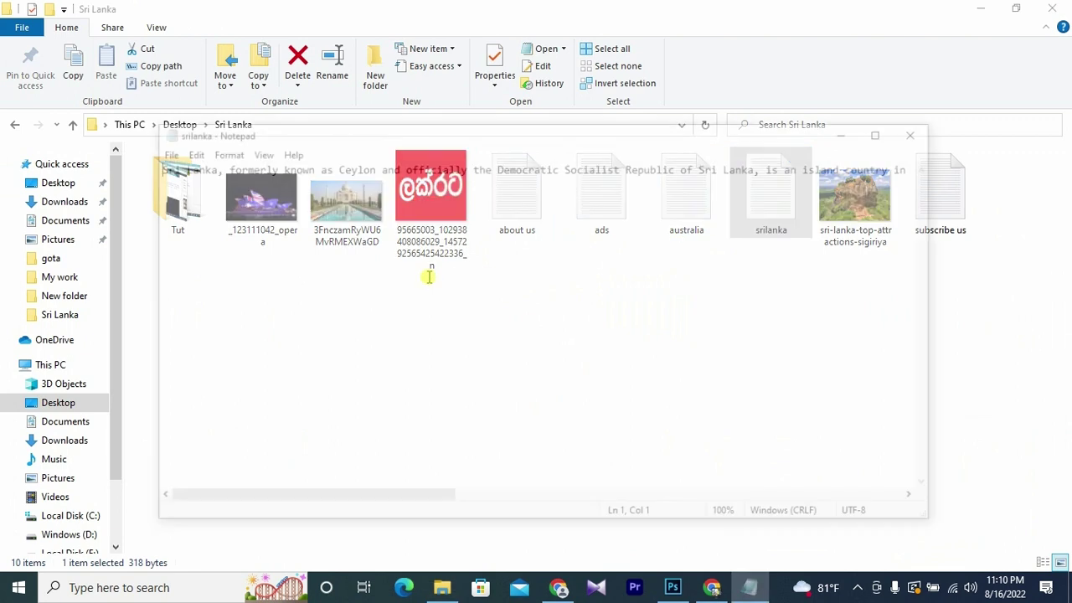
key("ctrl+a")
key("ctrl+c")
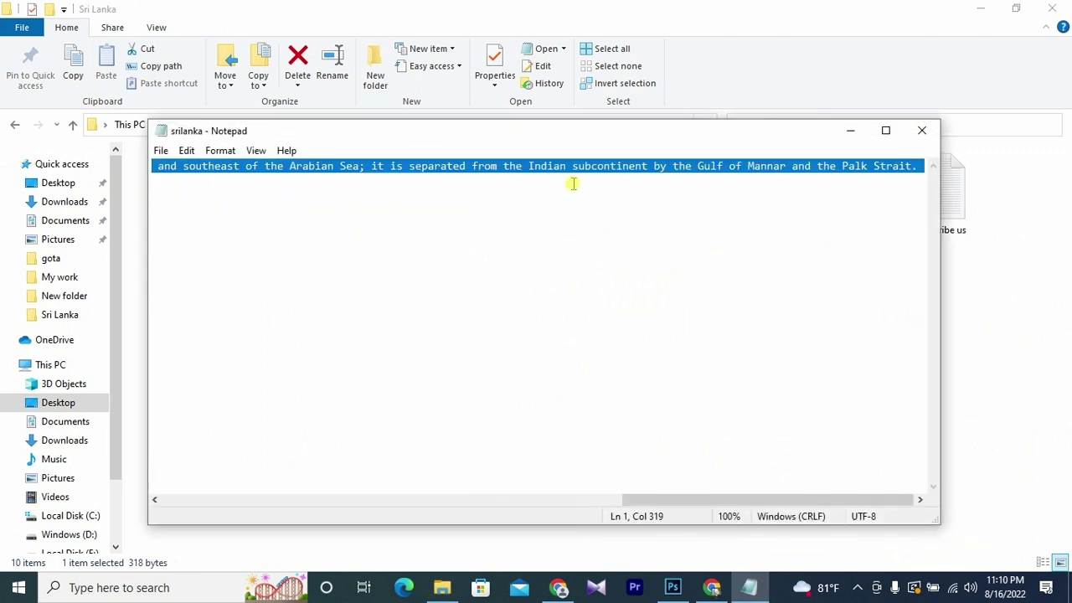
left_click(850, 130)
- Paste the Sri Lanka description into the post body and add an empty block above it
left_click(712, 587)
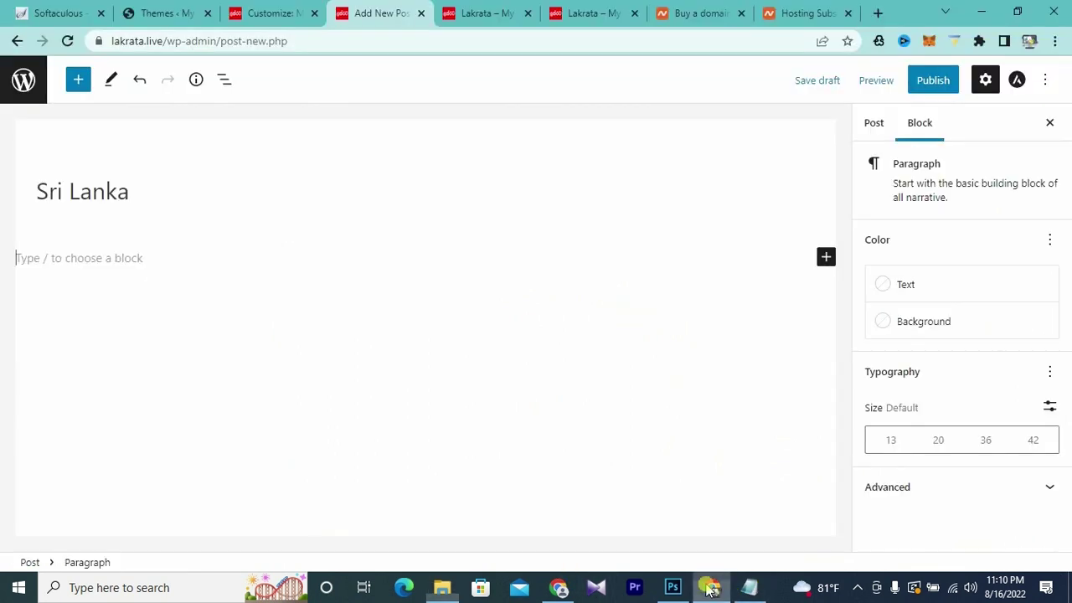
left_click(16, 263)
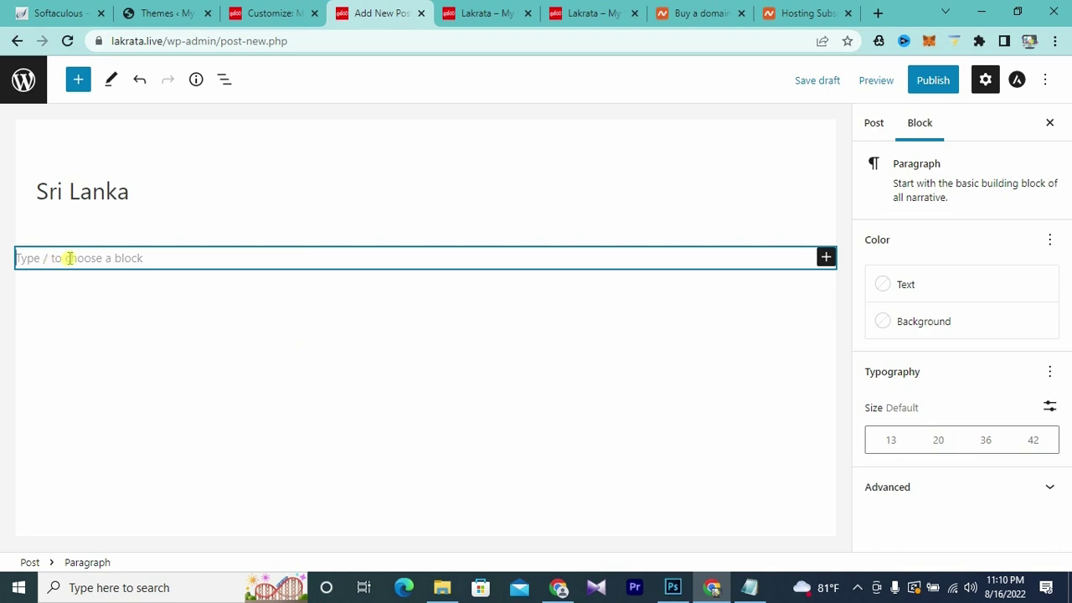
key("ctrl+v")
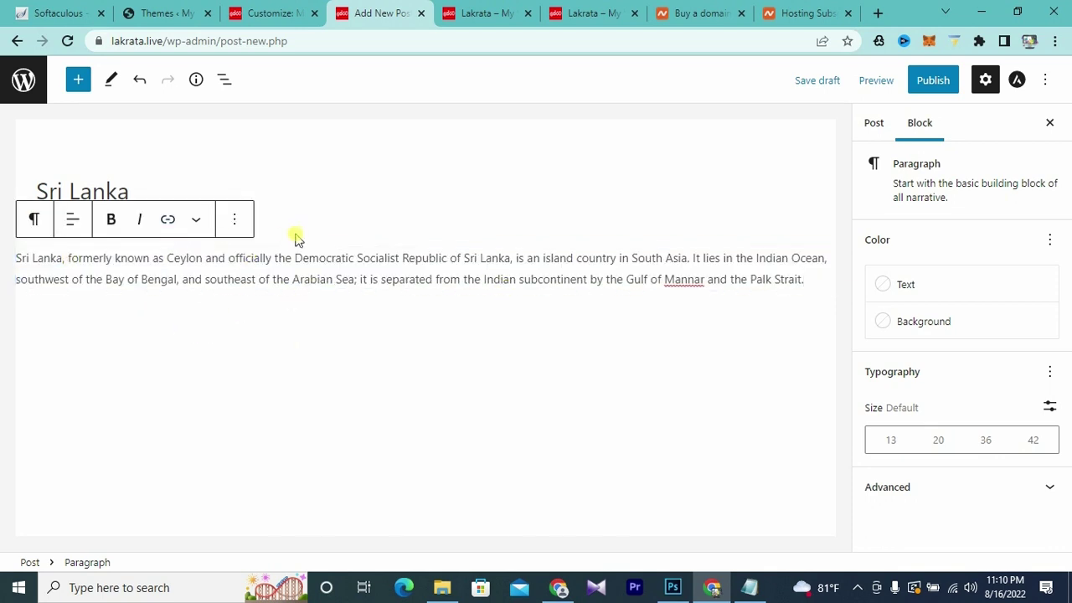
left_click(19, 259)
key("Return")
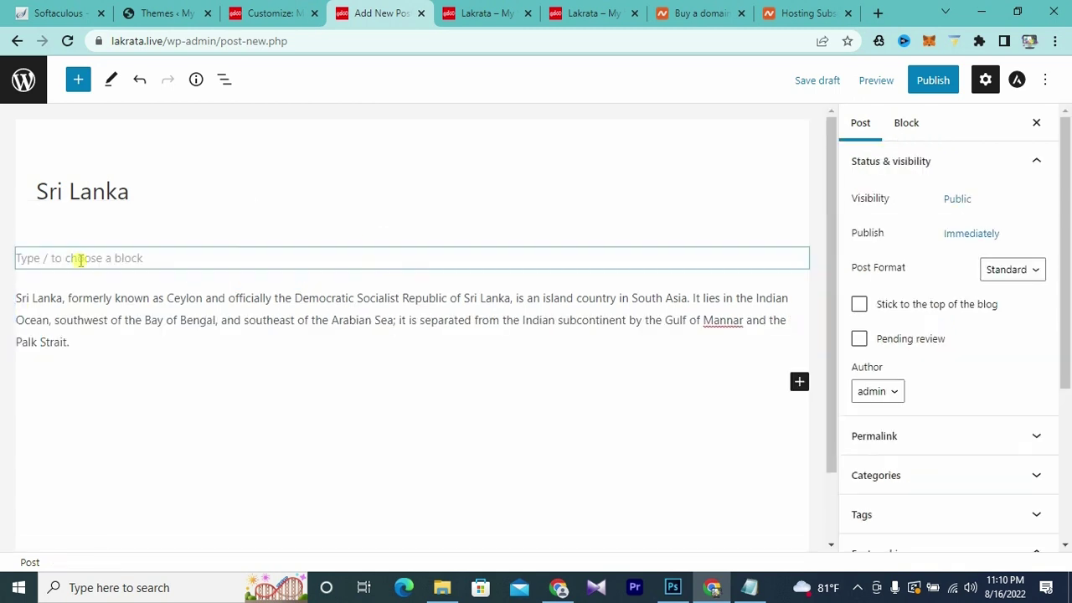
left_click(80, 259)
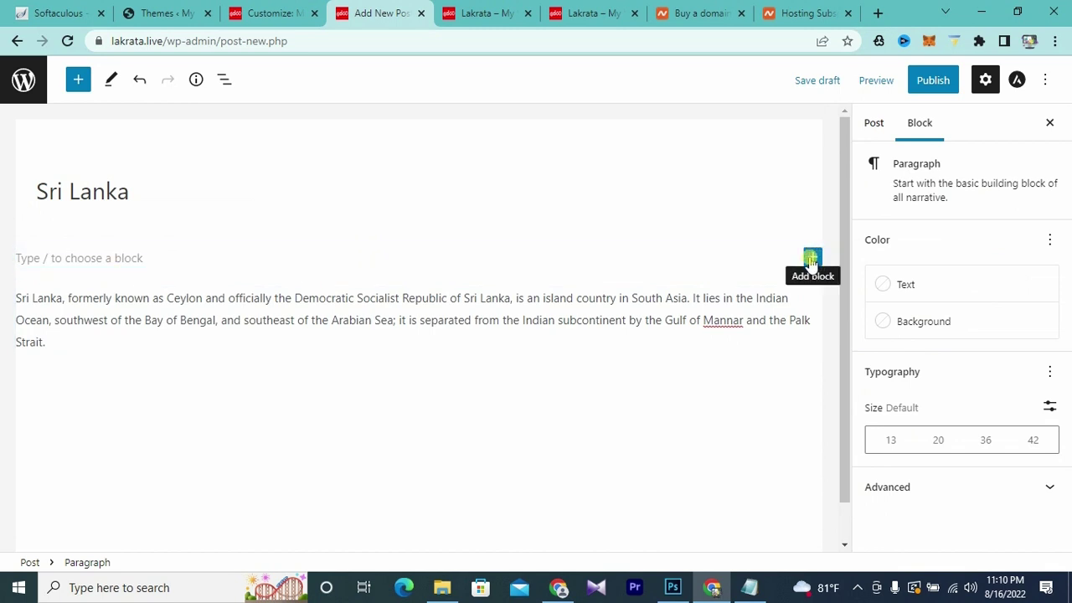
- Insert an image block above the paragraph and upload the Sigiriya photo
left_click(812, 258)
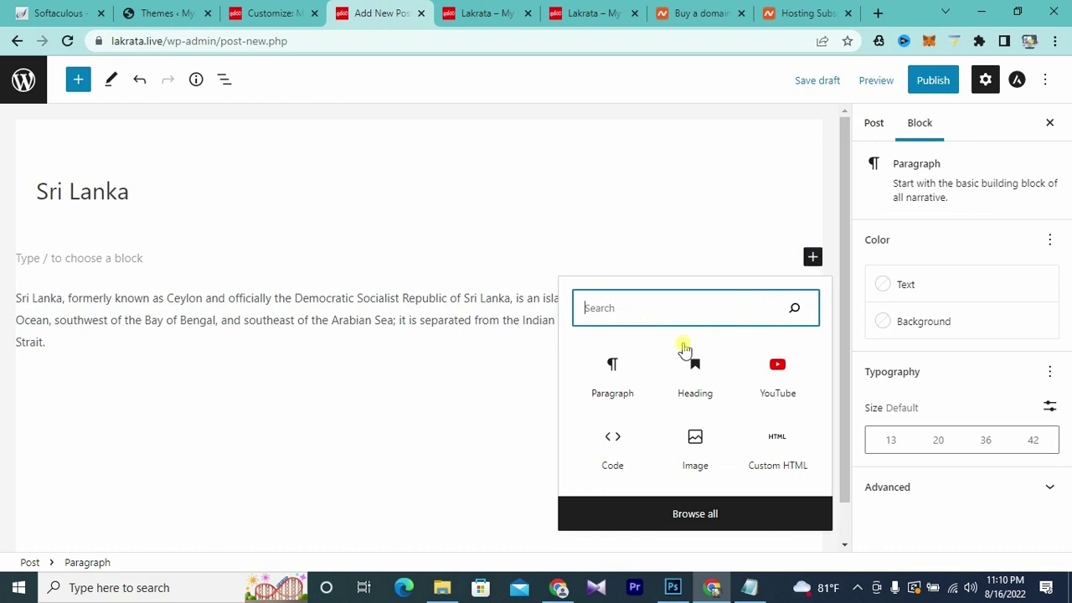
left_click(695, 442)
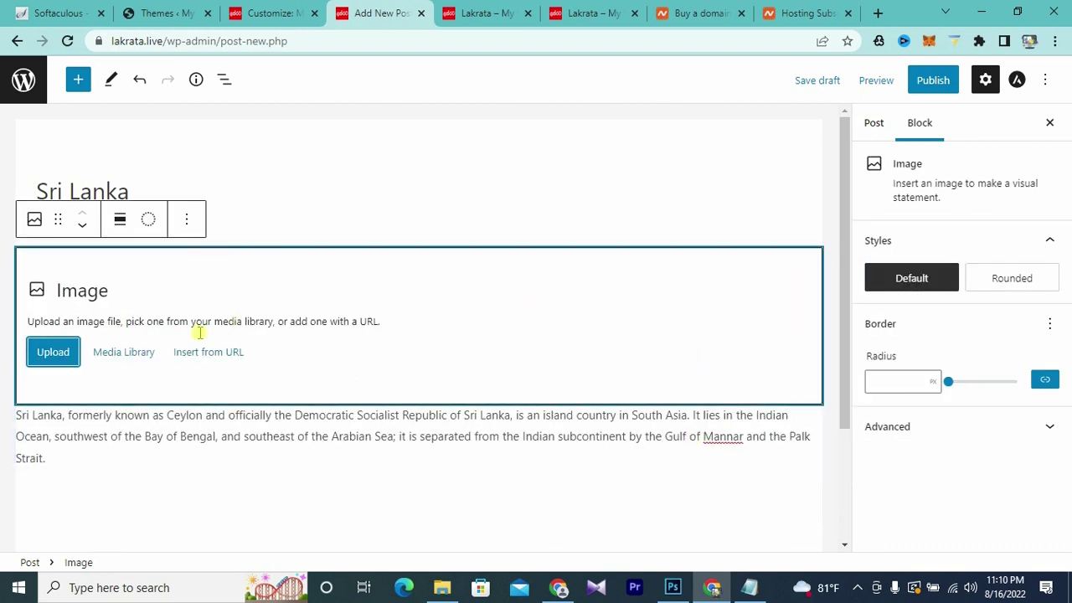
left_click(53, 353)
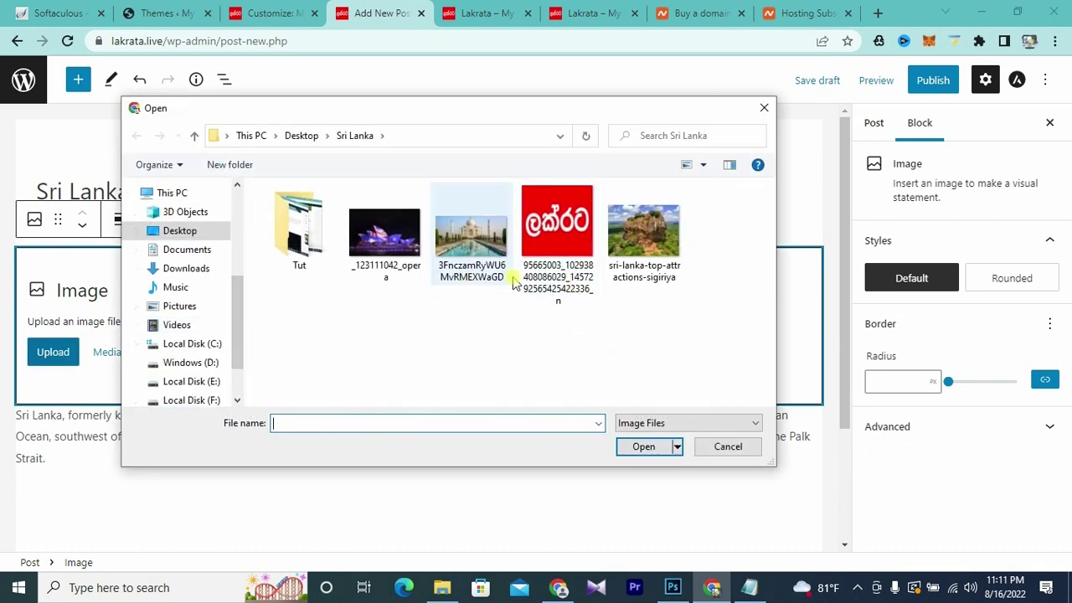
left_click(643, 230)
left_click(644, 449)
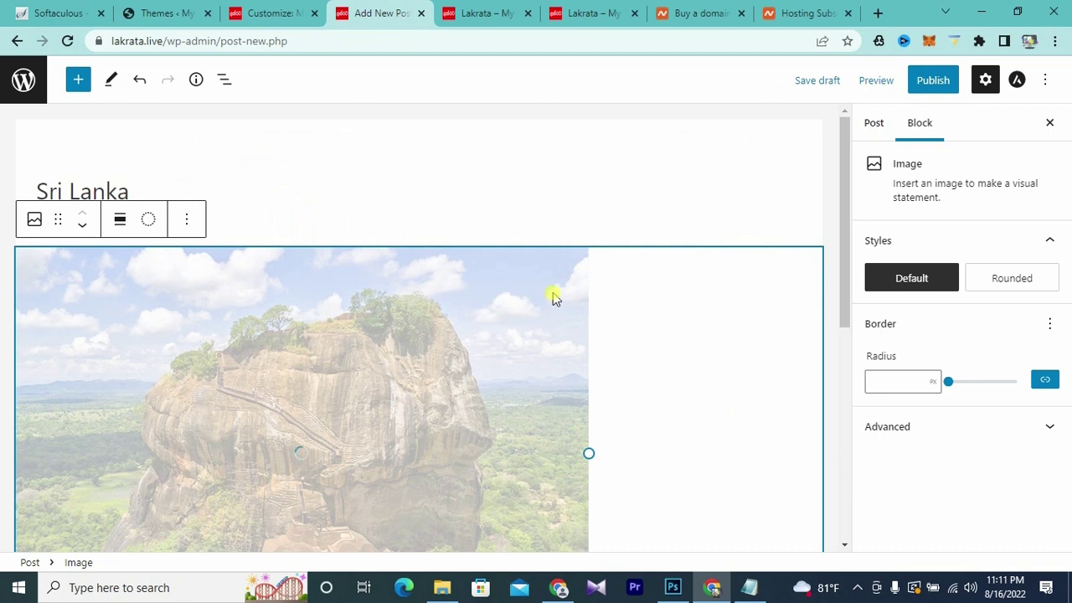
scroll(553, 297, "down", 2)
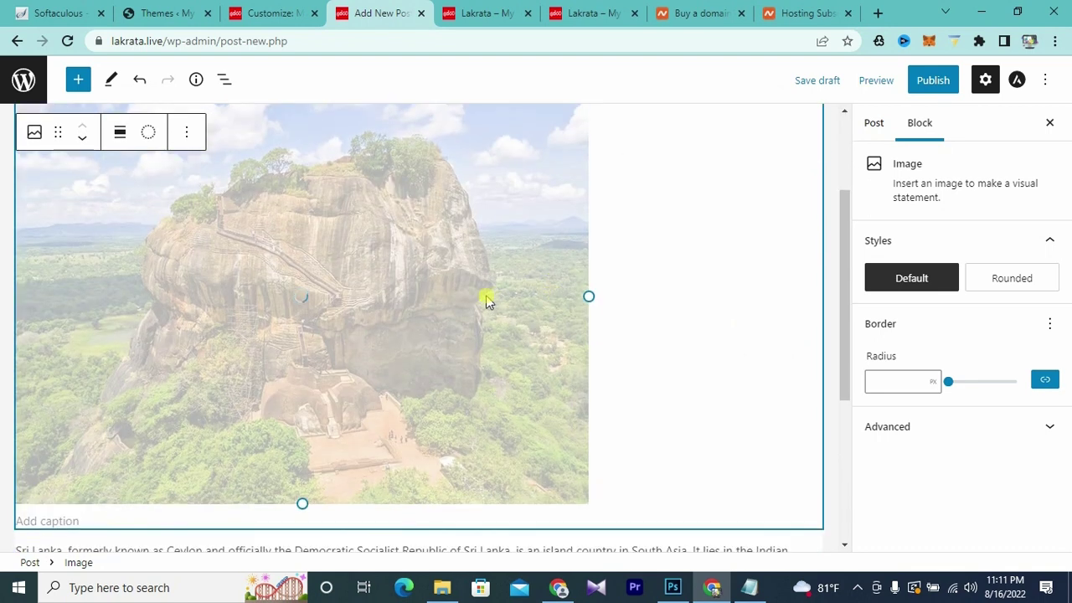
scroll(469, 293, "up", 1)
- Set the Sigiriya image's alignment to full width
left_click(119, 142)
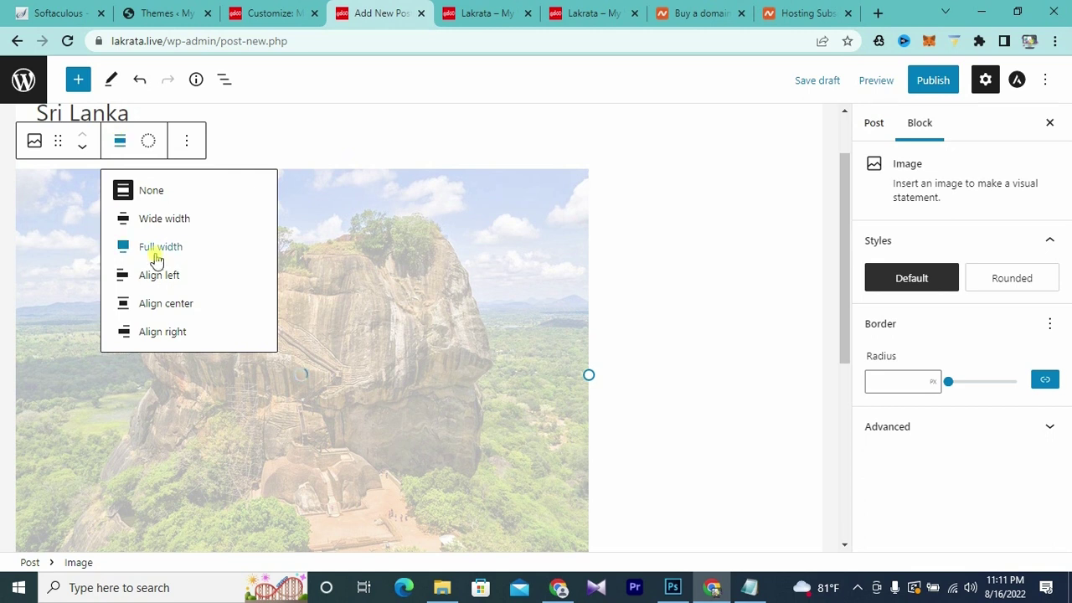
left_click(155, 305)
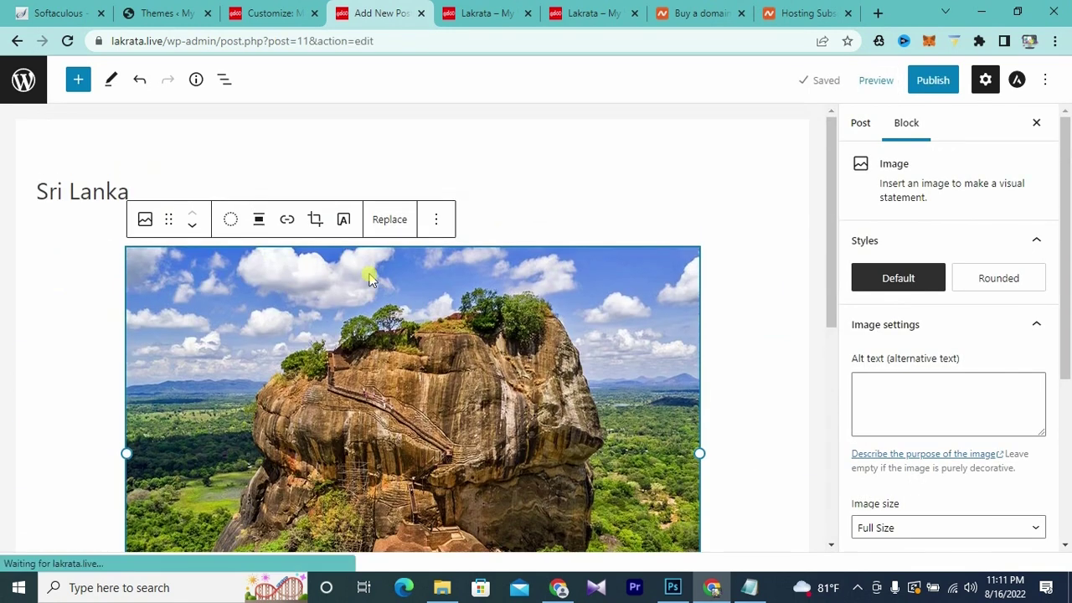
left_click(259, 220)
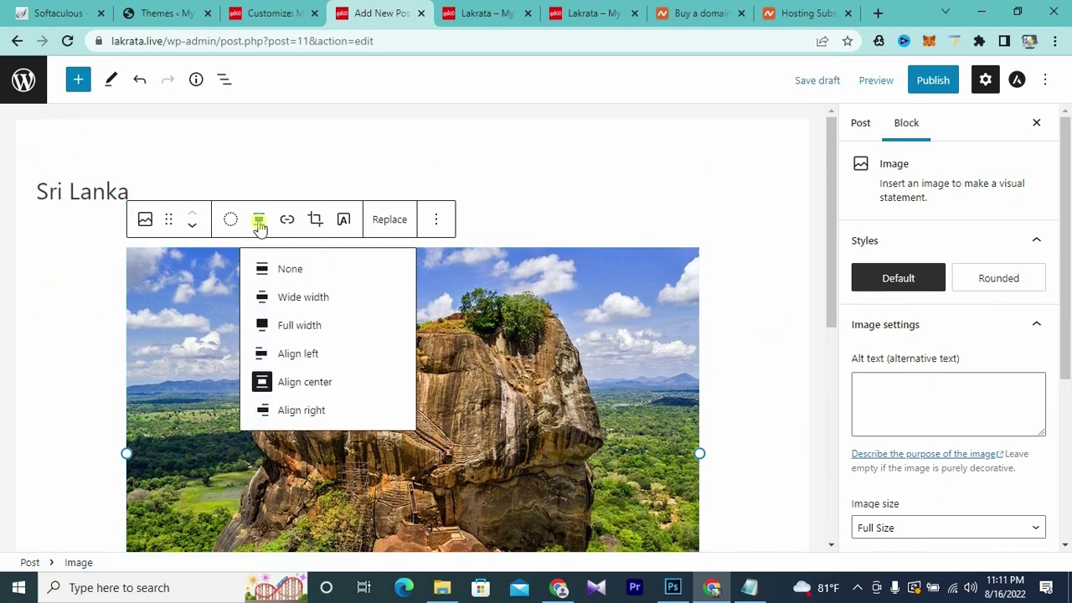
left_click(304, 326)
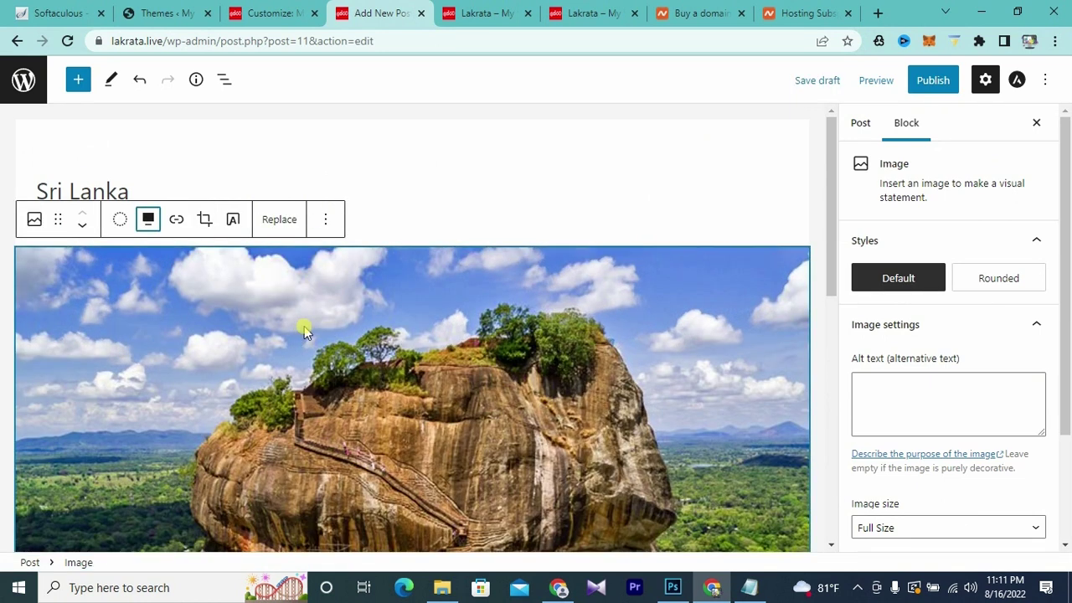
scroll(525, 285, "down", 5)
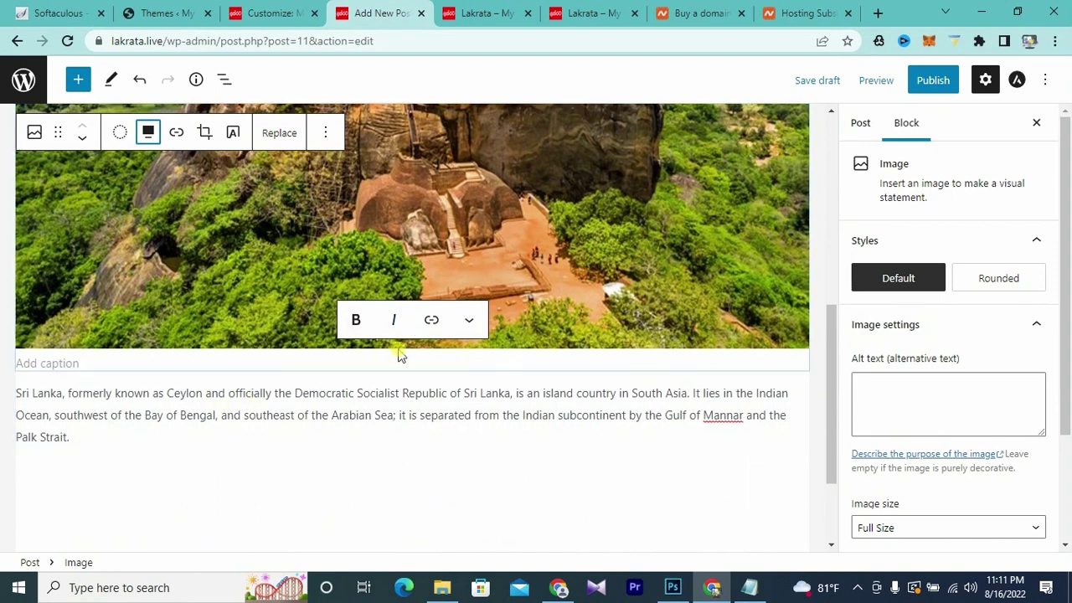
scroll(478, 354, "up", 5)
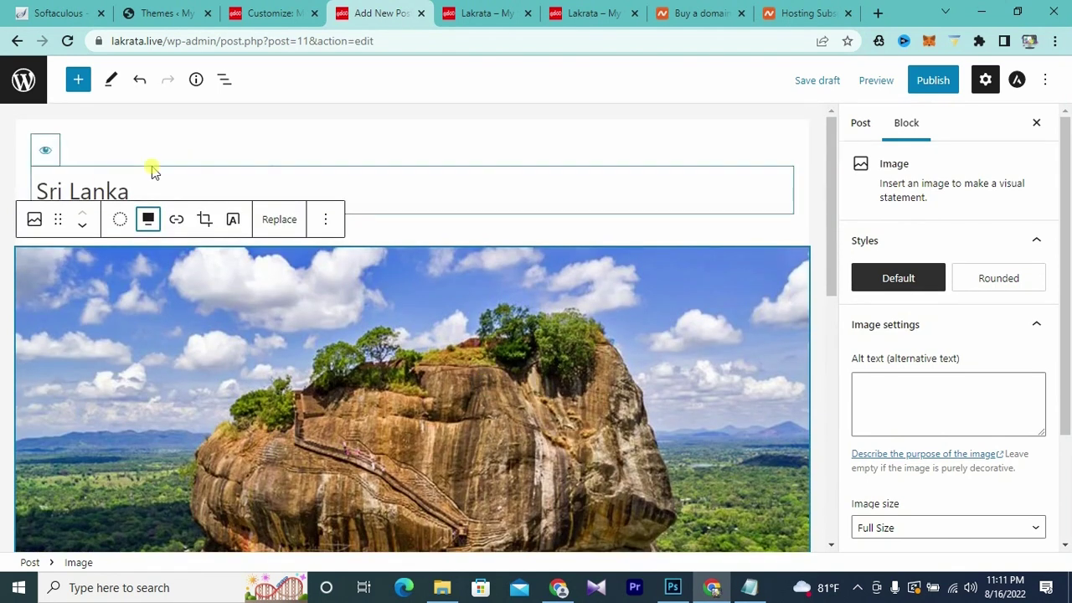
left_click(165, 188)
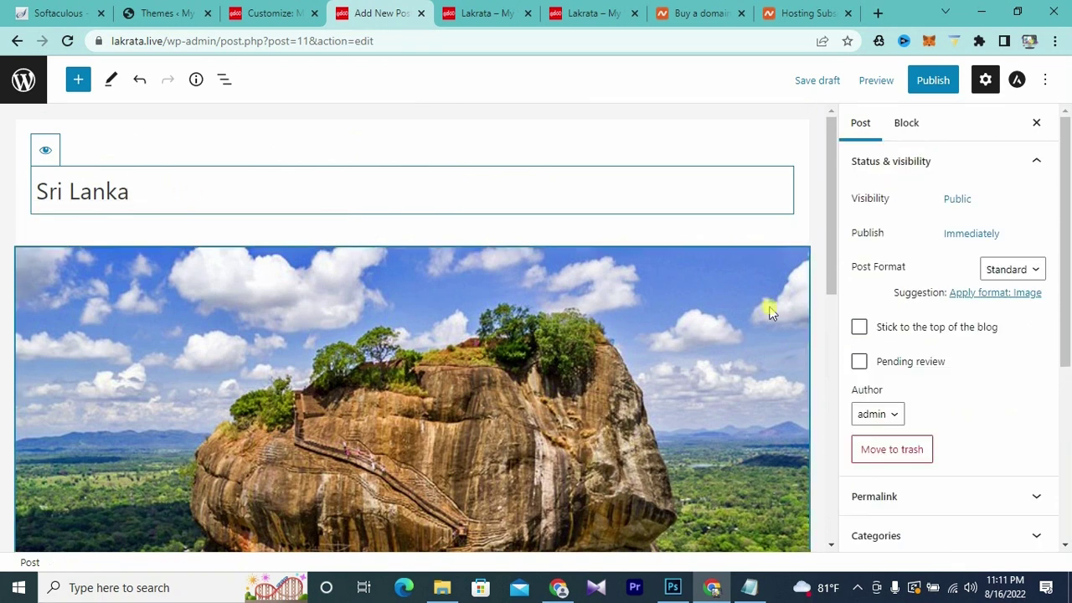
scroll(942, 322, "down", 4)
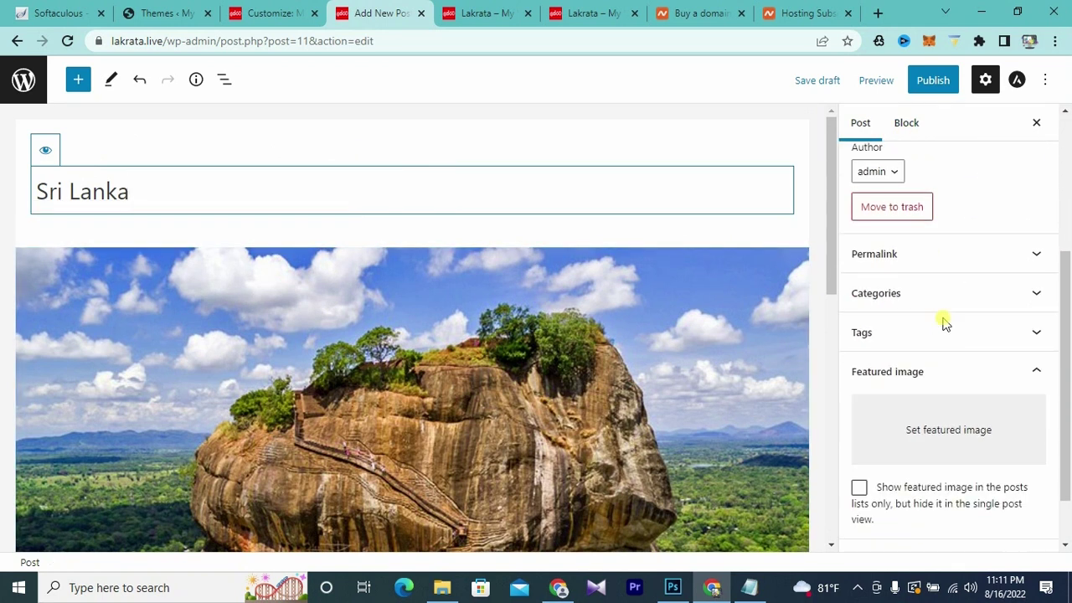
- Check the live Lakrata site, then return to the Sri Lanka post editor
left_click(490, 12)
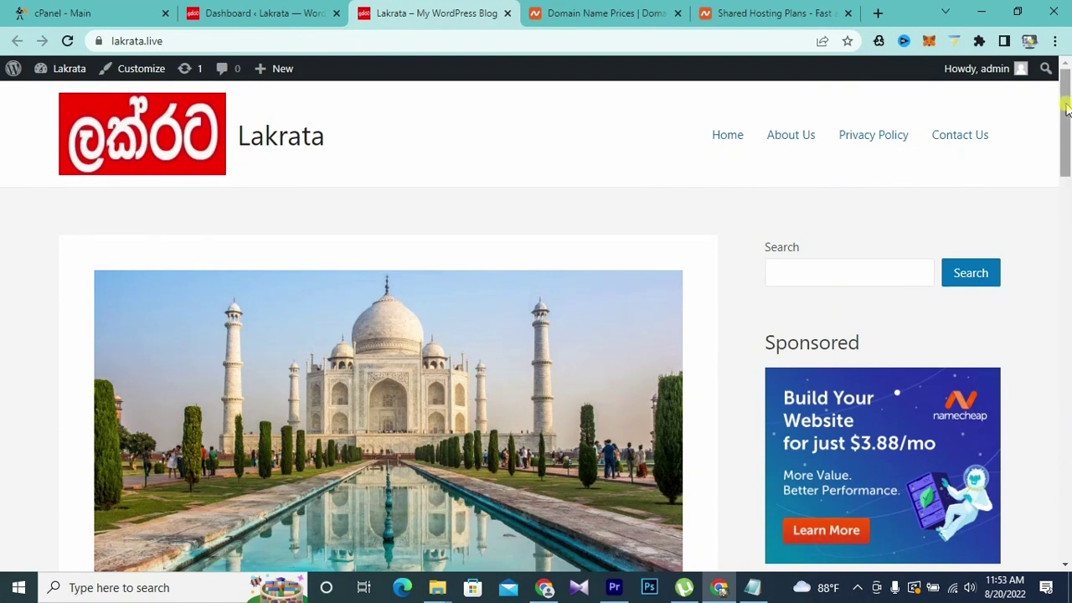
left_click_drag(1067, 108, 1056, 271)
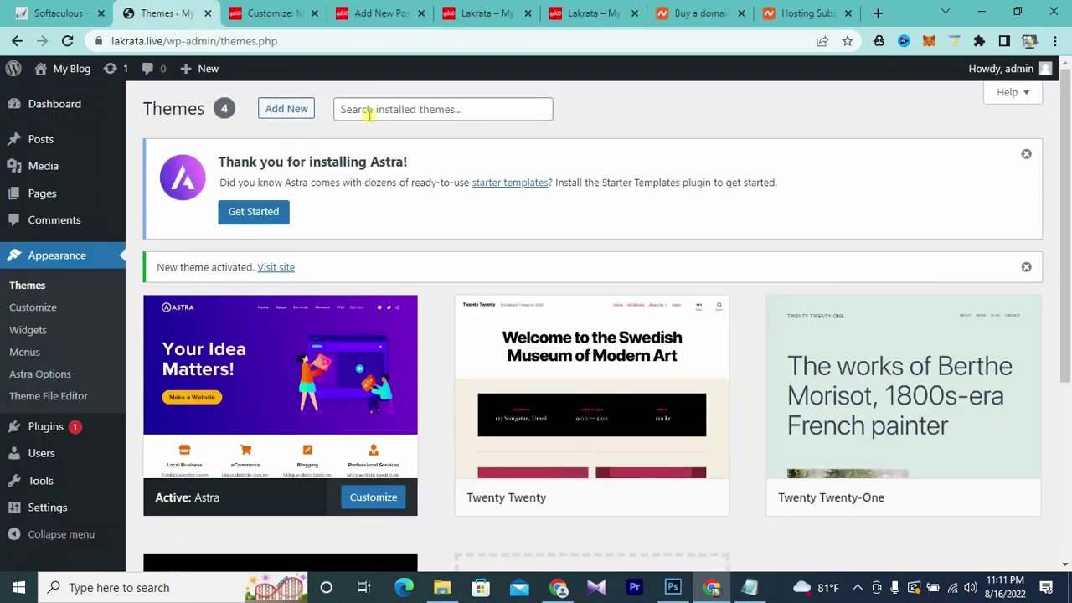
left_click(376, 15)
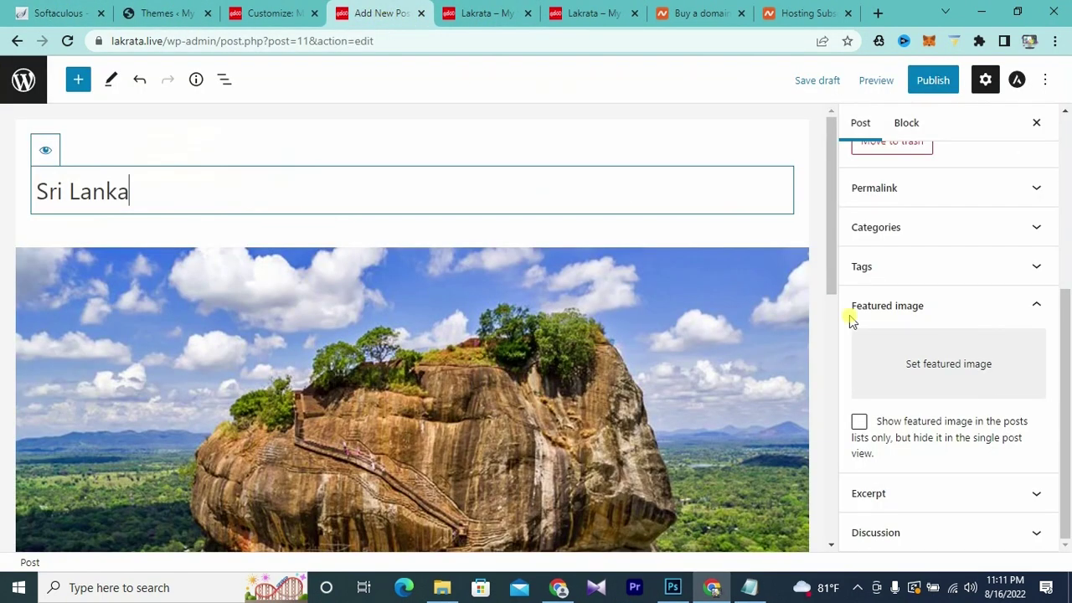
scroll(934, 323, "up", 2)
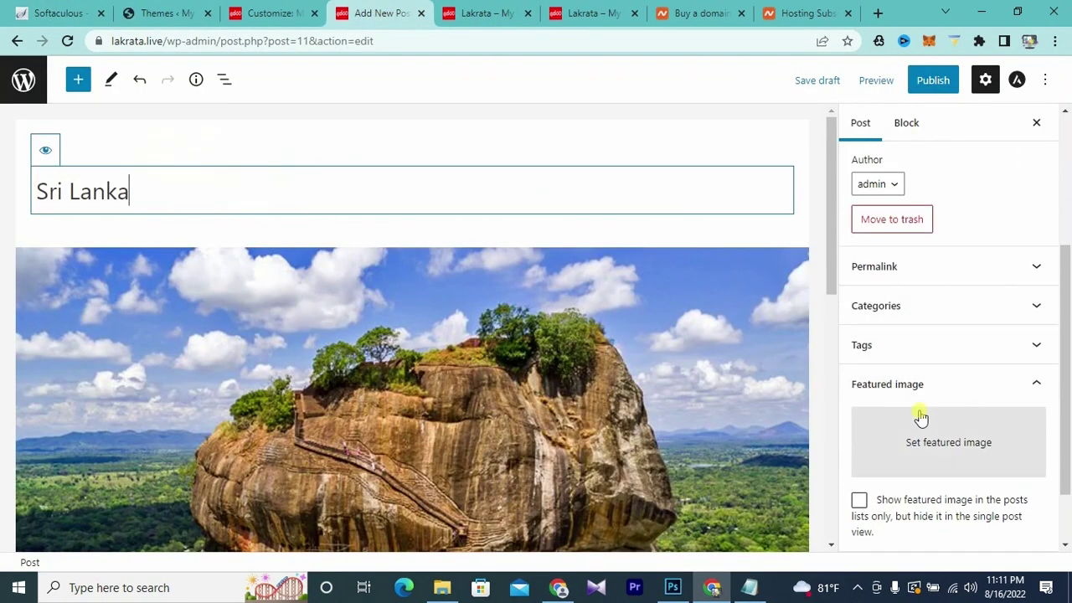
- Set the Sigiriya photo as the Sri Lanka post's featured image
left_click(935, 449)
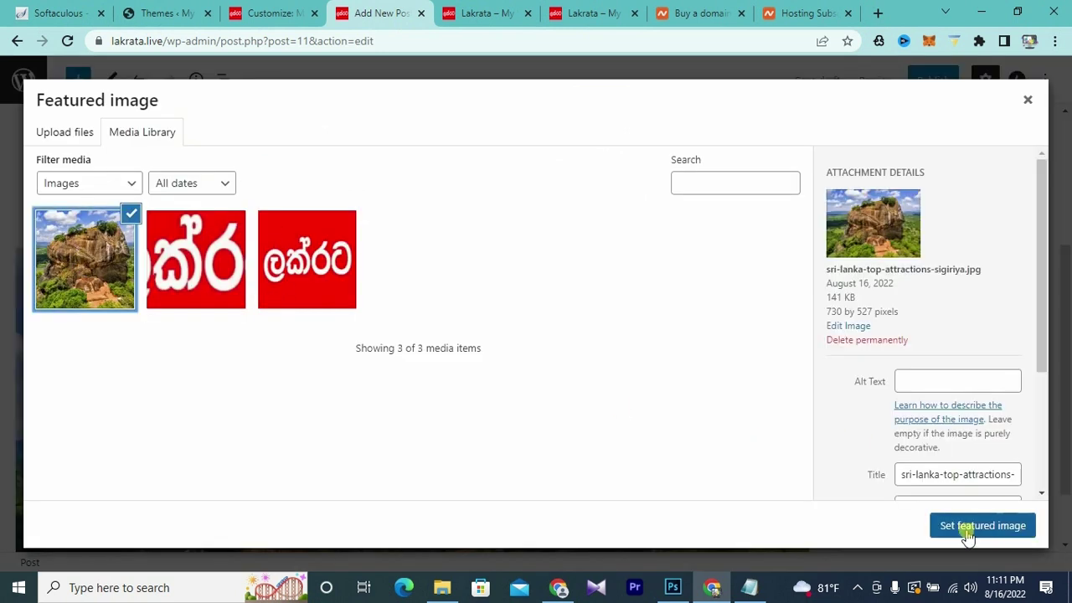
left_click(972, 526)
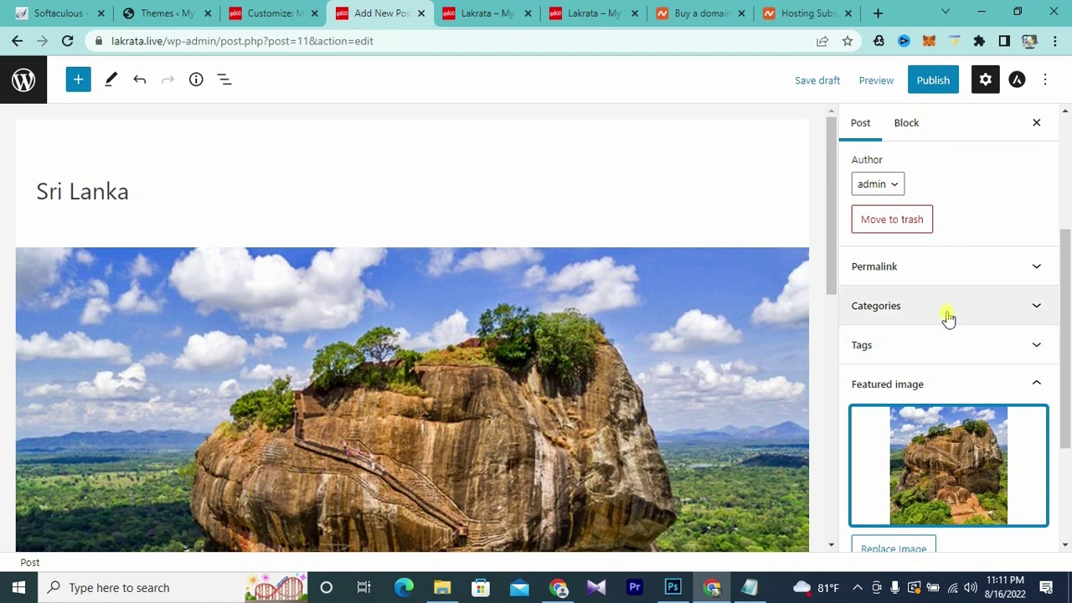
scroll(947, 319, "down", 2)
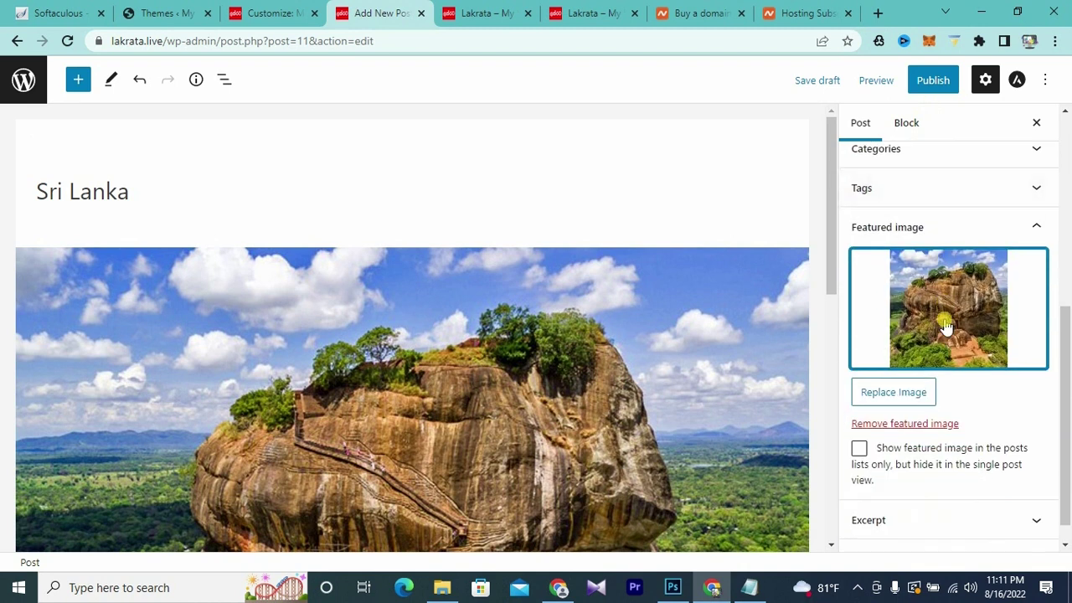
scroll(943, 330, "up", 3)
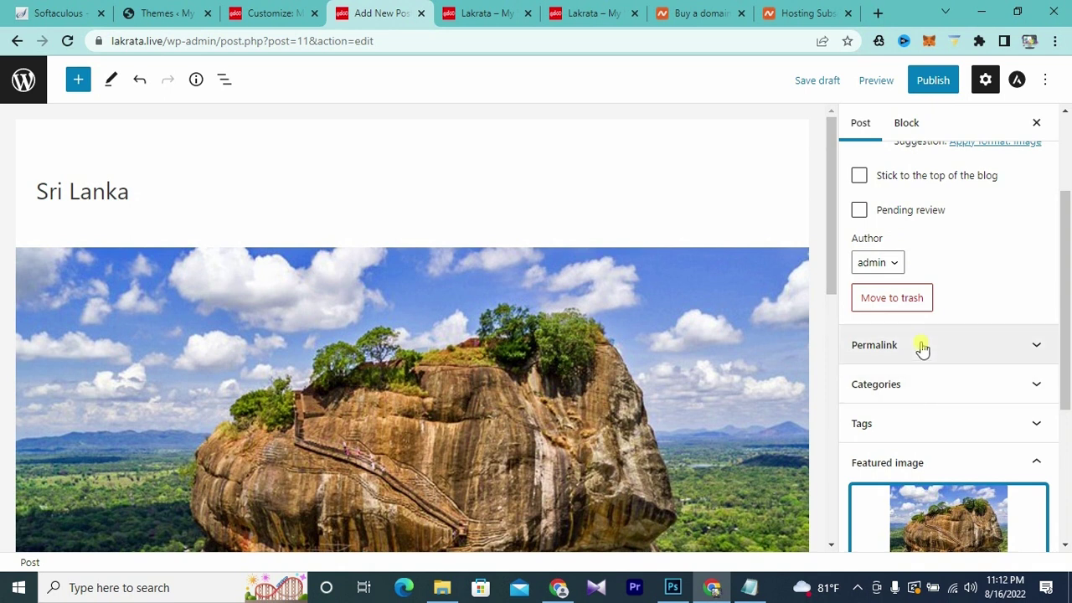
left_click(636, 180)
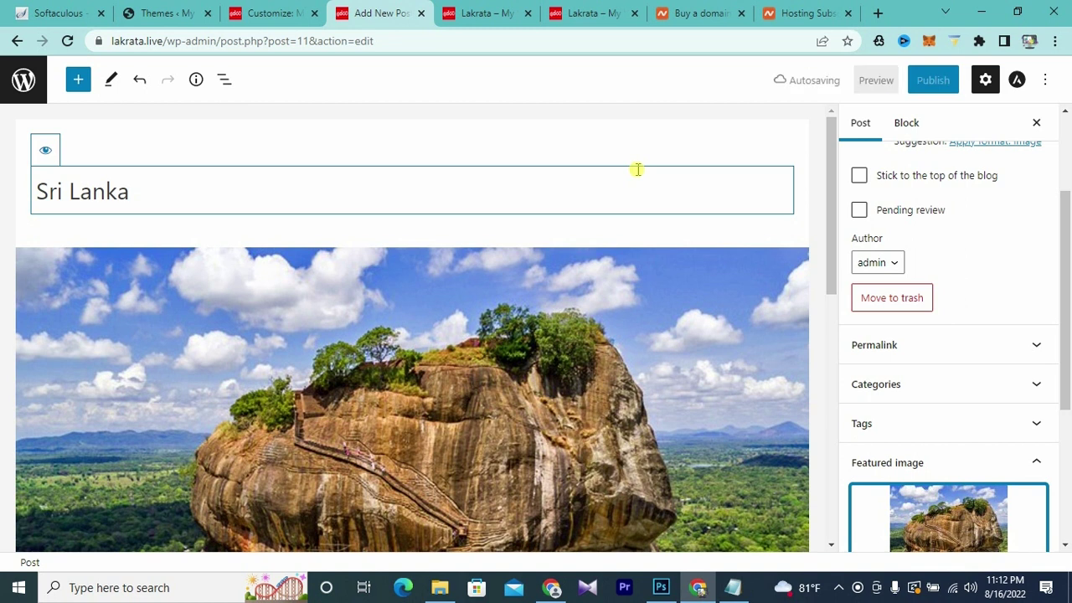
- Publish the Sri Lanka post and open the live site in a new tab
left_click(933, 84)
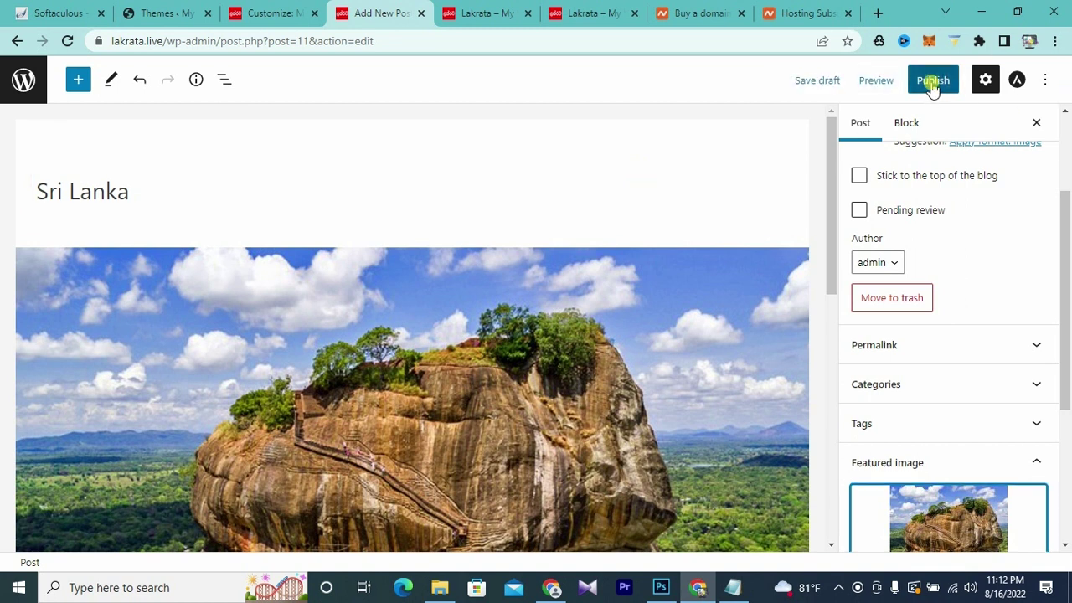
left_click(900, 84)
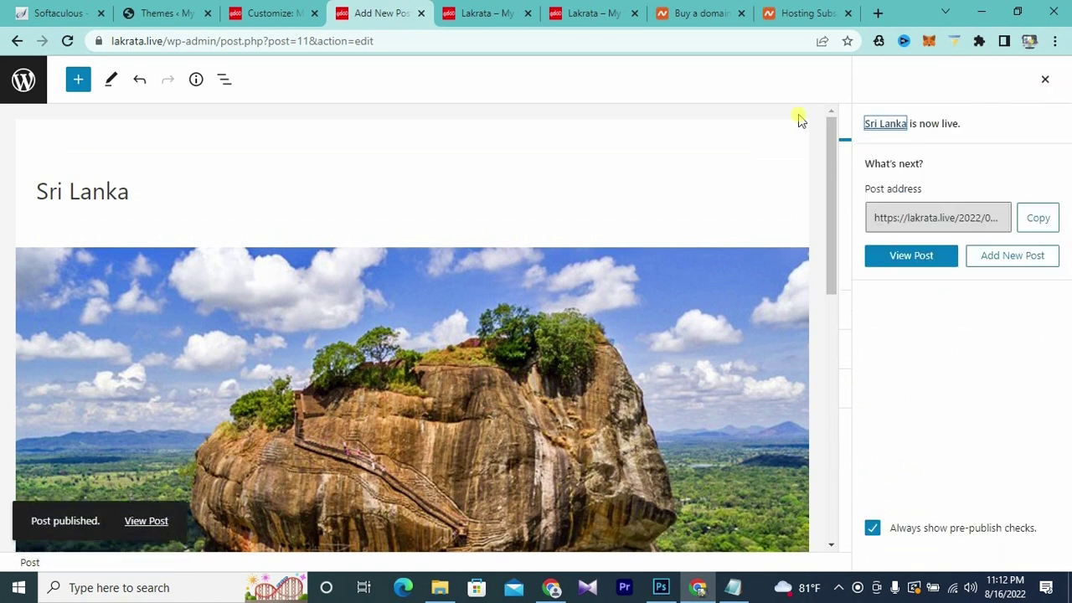
left_click(174, 15)
mouse_move(71, 69)
right_click(65, 105)
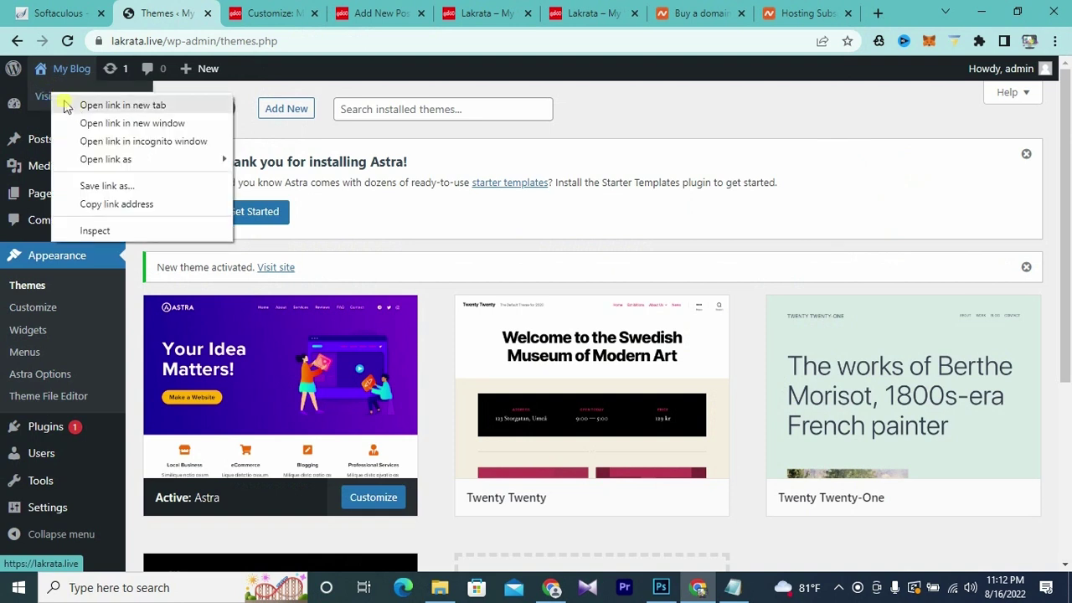
left_click(84, 109)
- Review the new site tab and close the outdated Hello world! site tab
left_click(232, 14)
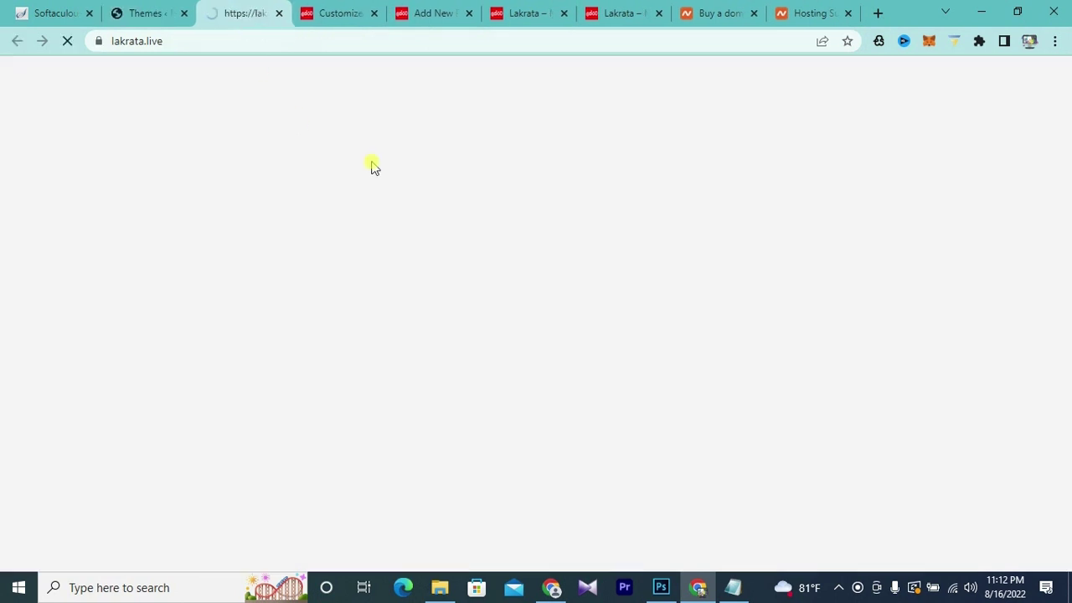
scroll(445, 282, "down", 4)
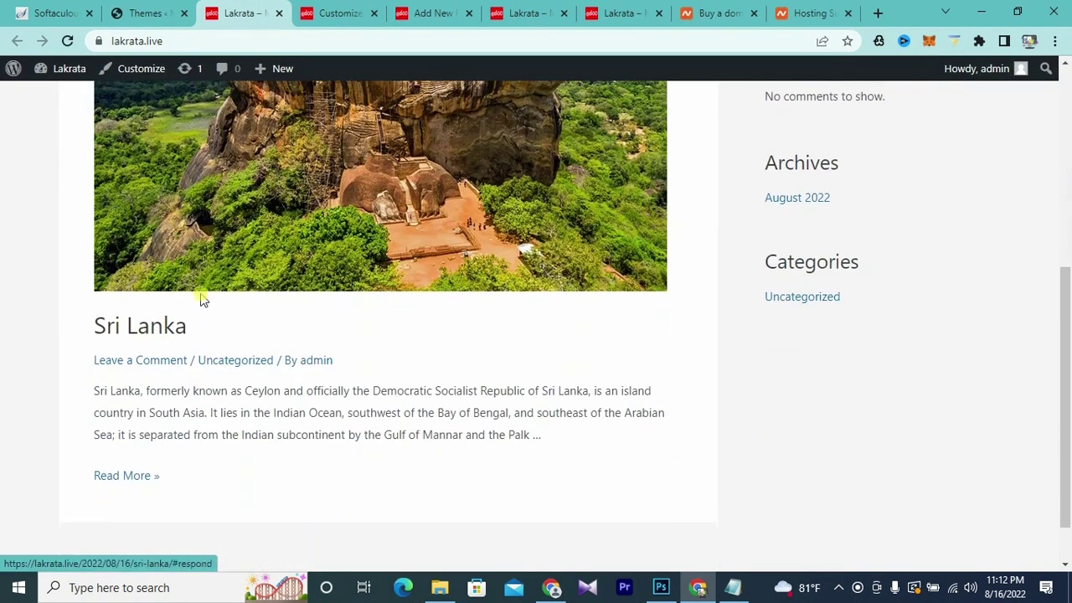
scroll(325, 371, "up", 5)
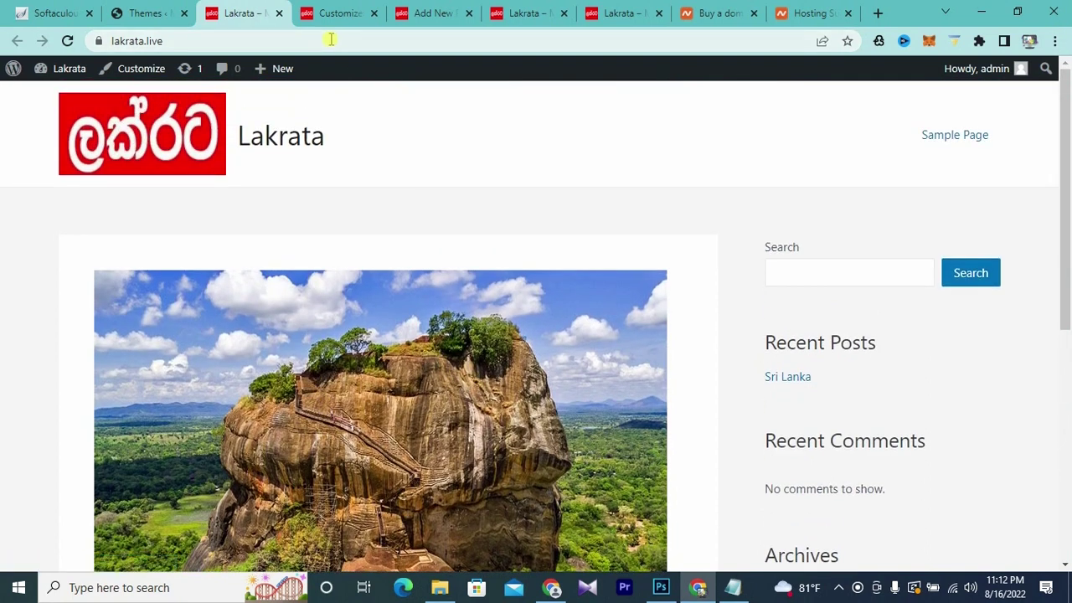
left_click(435, 15)
left_click(516, 14)
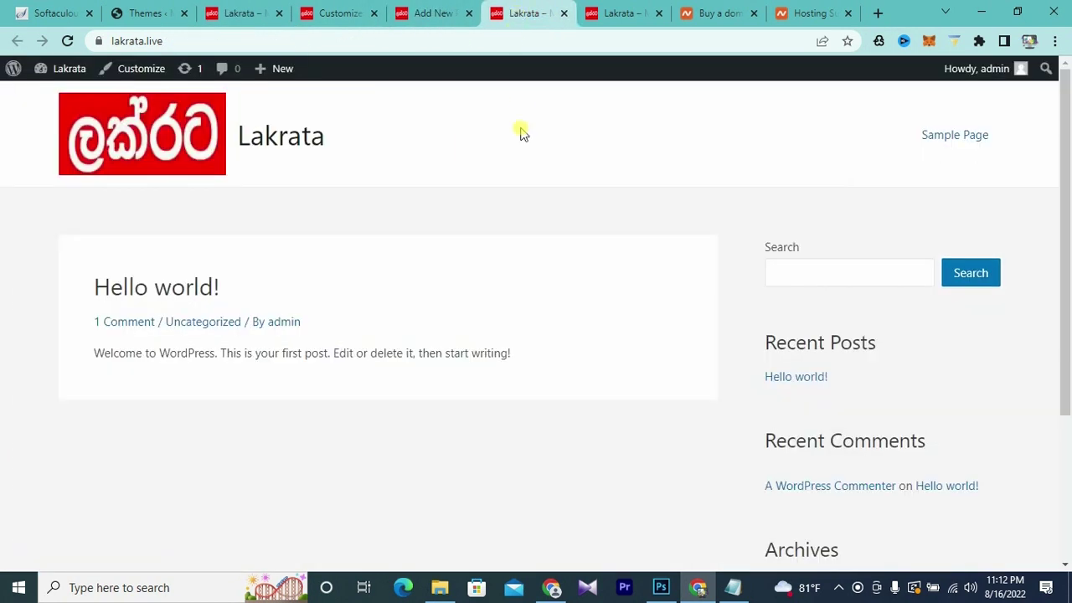
left_click(566, 15)
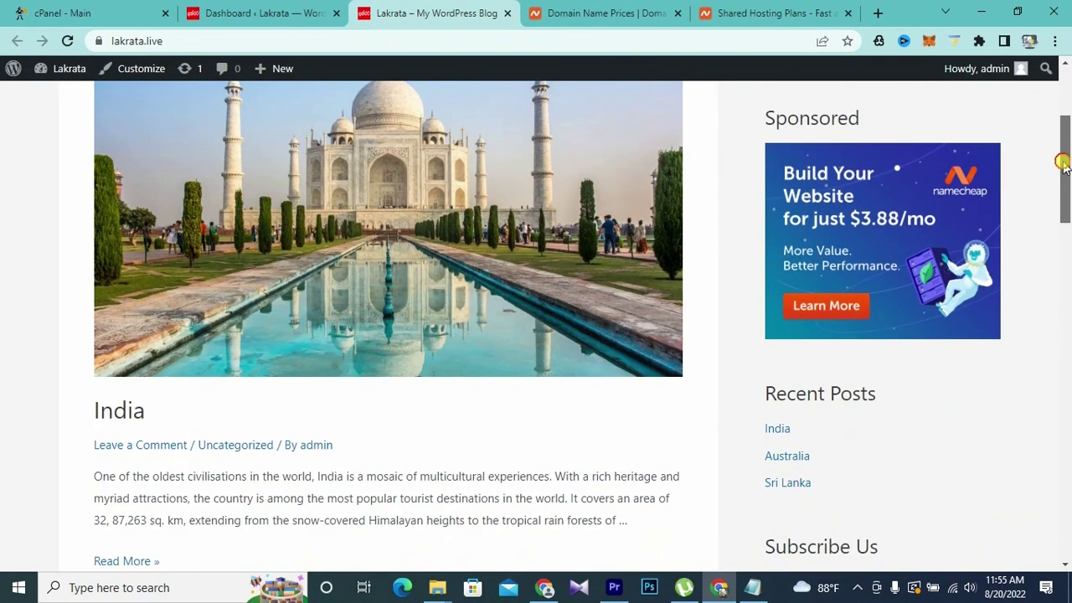
- Reload the Lakrata home page and scroll through the India, Australia and Sri Lanka posts
left_click_drag(1062, 164, 1063, 122)
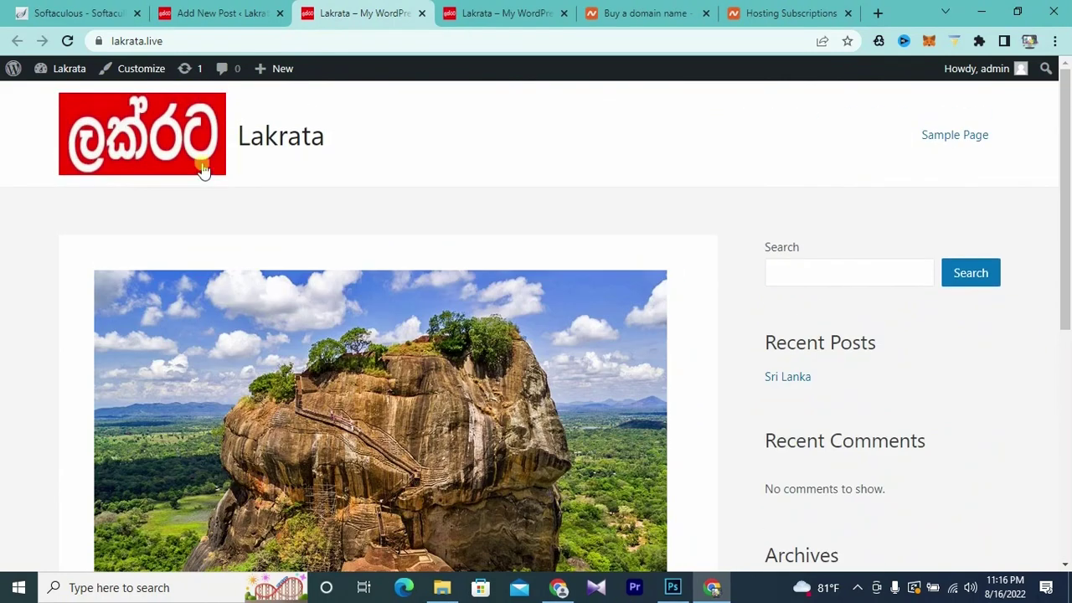
left_click(167, 142)
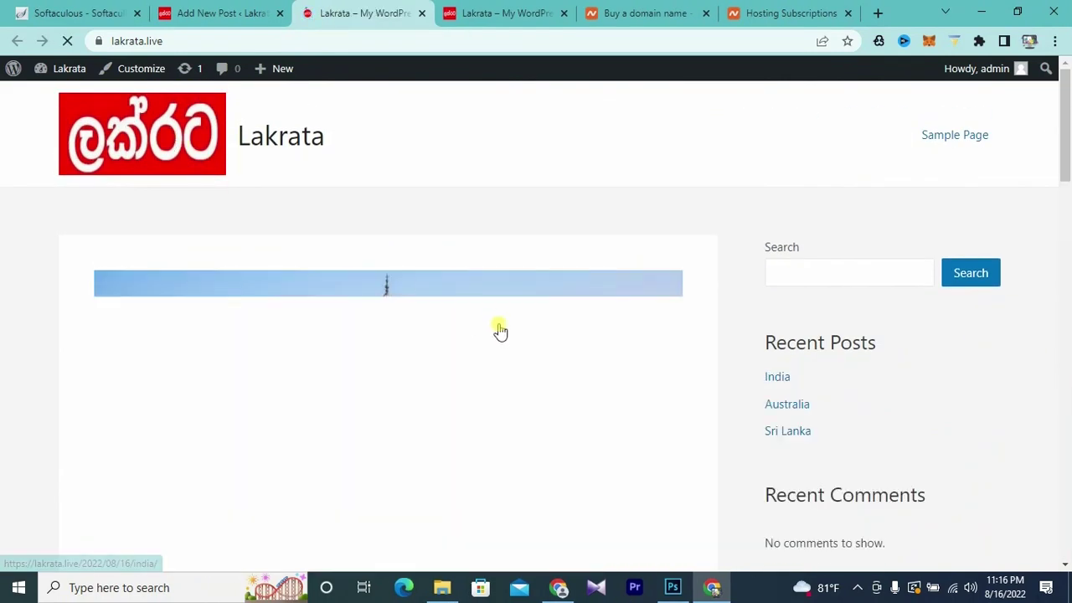
scroll(521, 293, "down", 5)
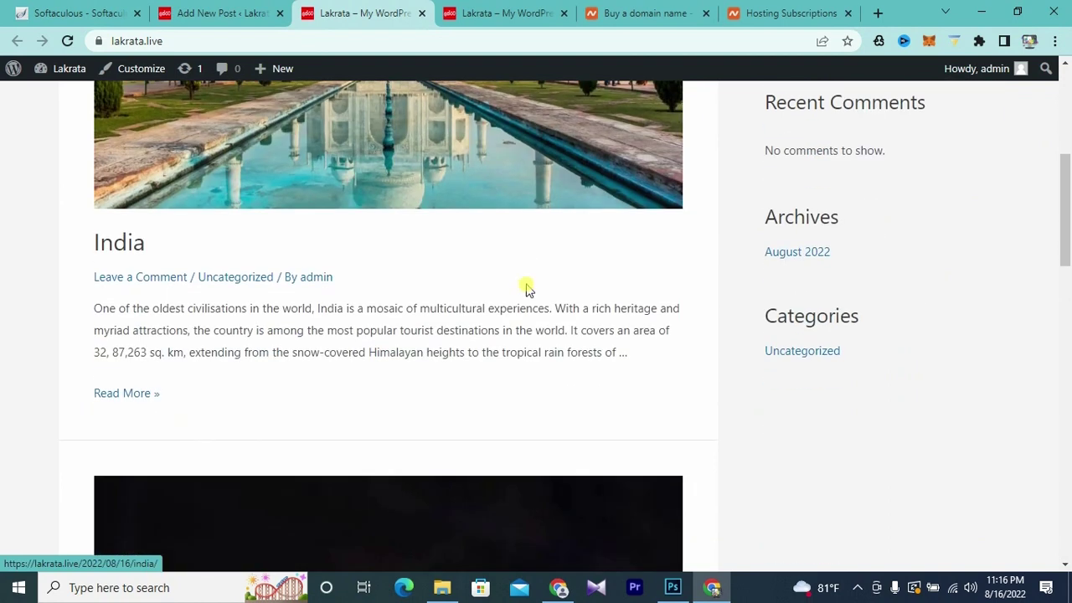
scroll(507, 191, "up", 5)
scroll(507, 193, "down", 9)
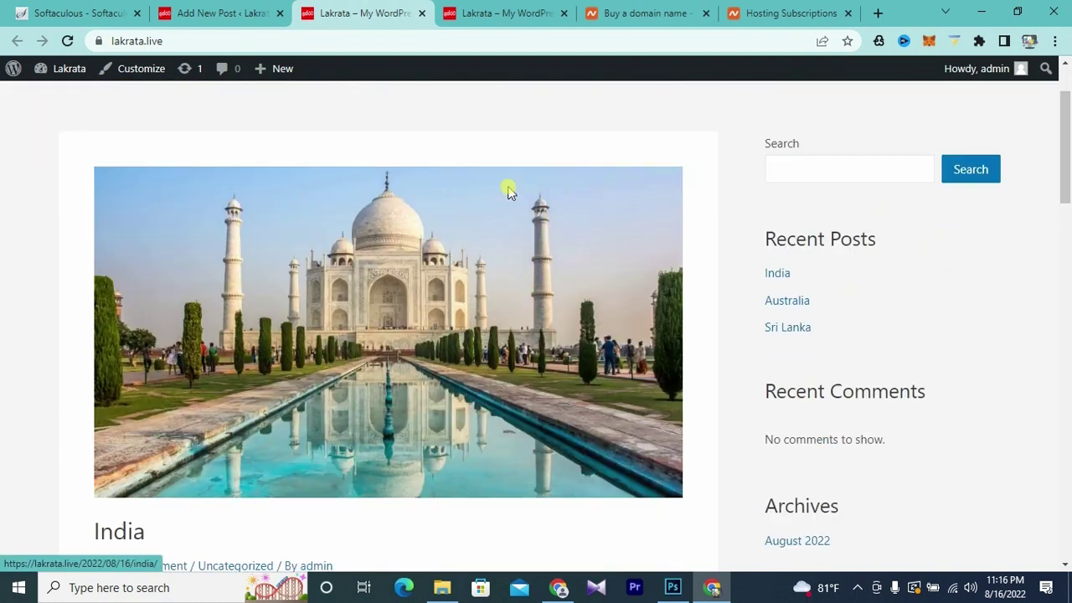
scroll(509, 189, "down", 12)
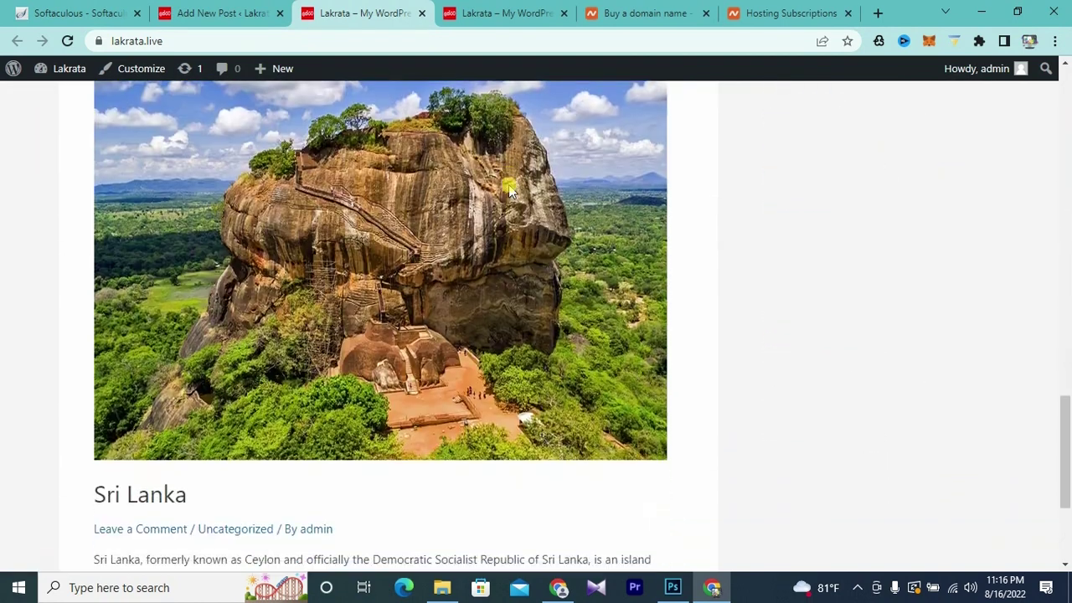
scroll(510, 201, "up", 20)
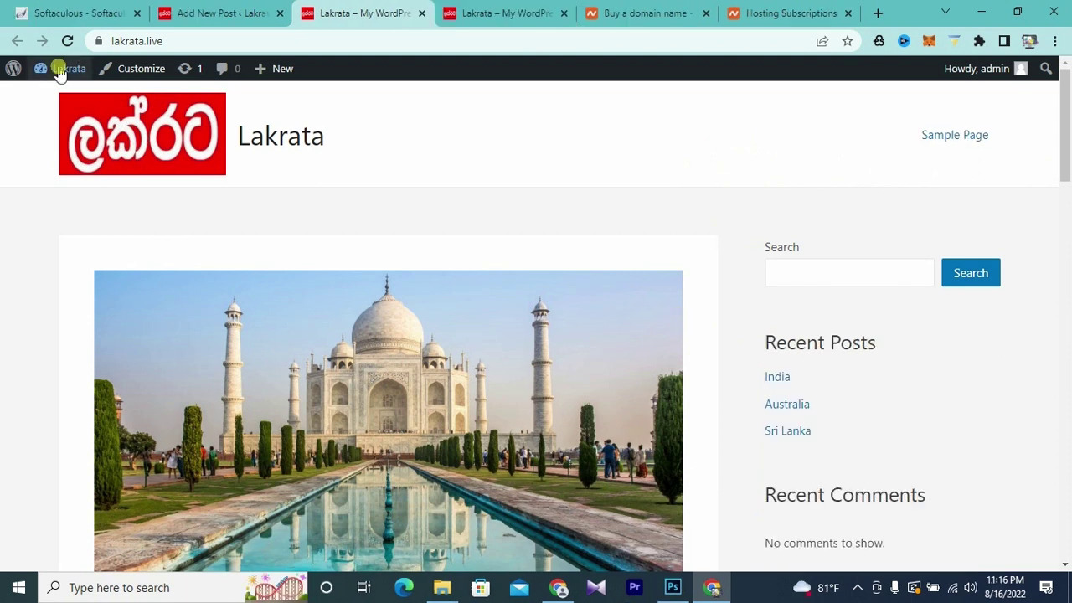
mouse_move(60, 68)
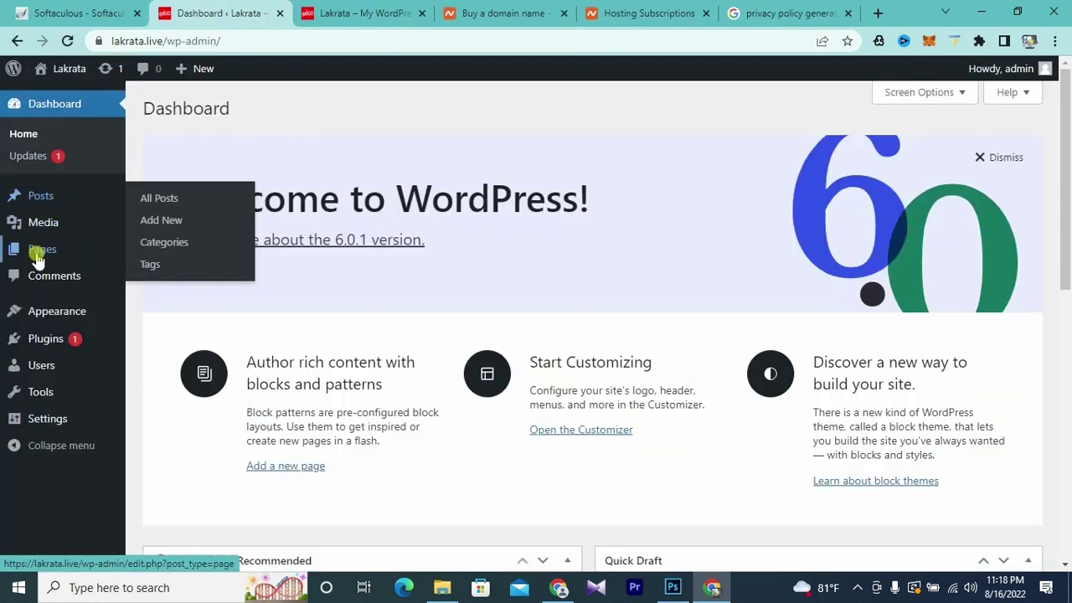
- From the All Pages list, start a new blank page
mouse_move(31, 255)
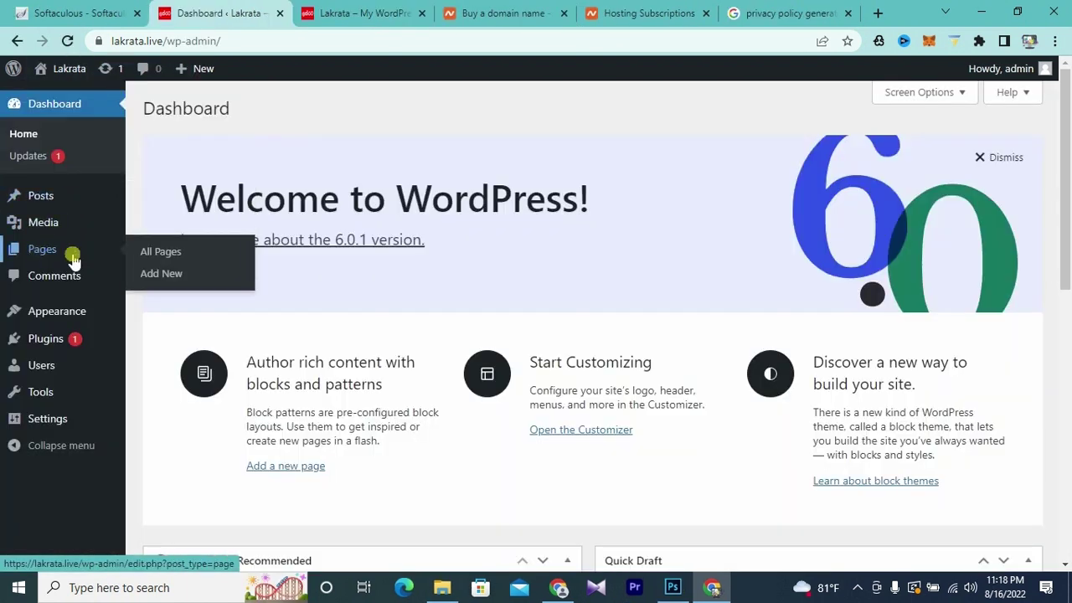
left_click(163, 256)
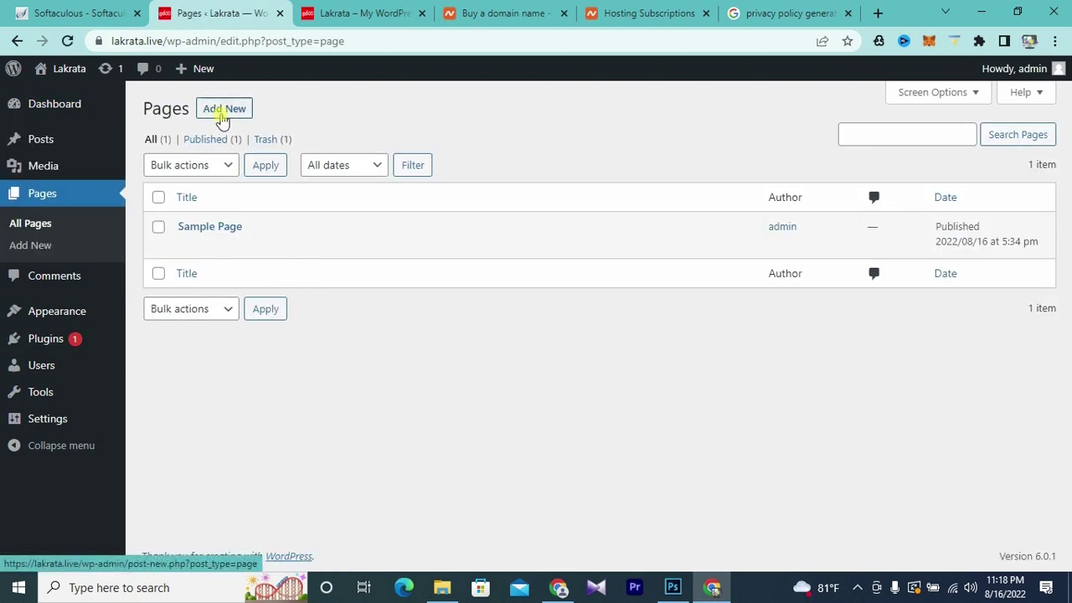
left_click(222, 111)
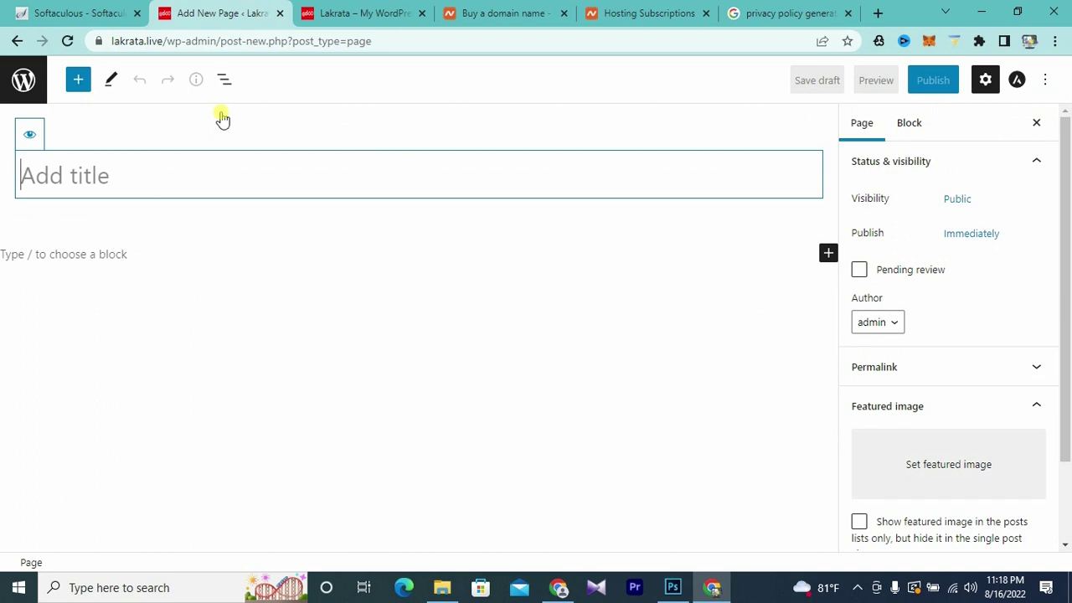
- Scroll the 'privacy policy generator' results down to privacypolicygenerator.info
left_click(756, 17)
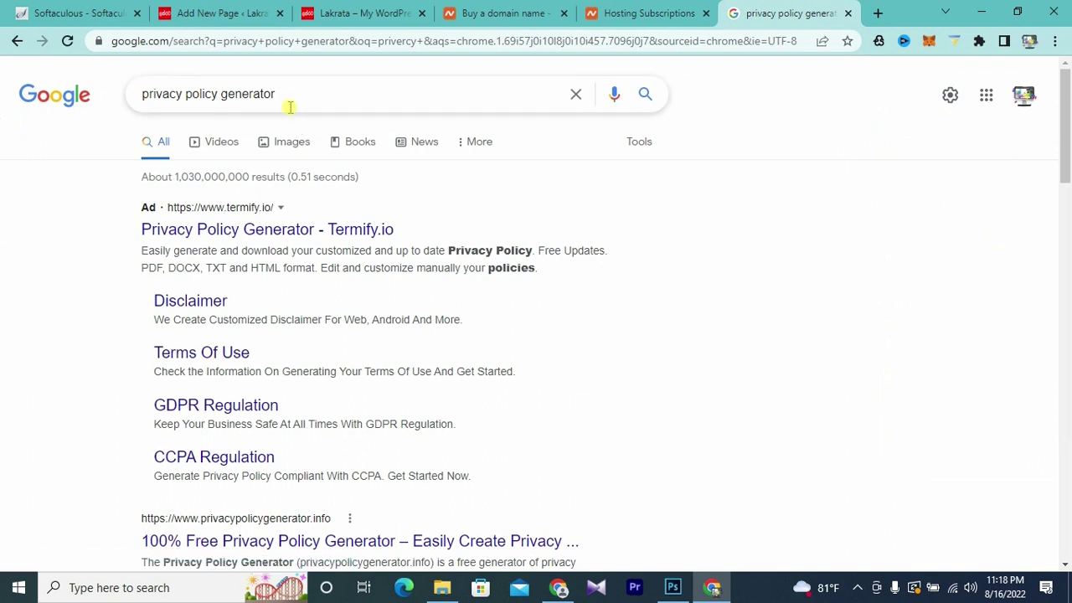
scroll(285, 110, "down", 2)
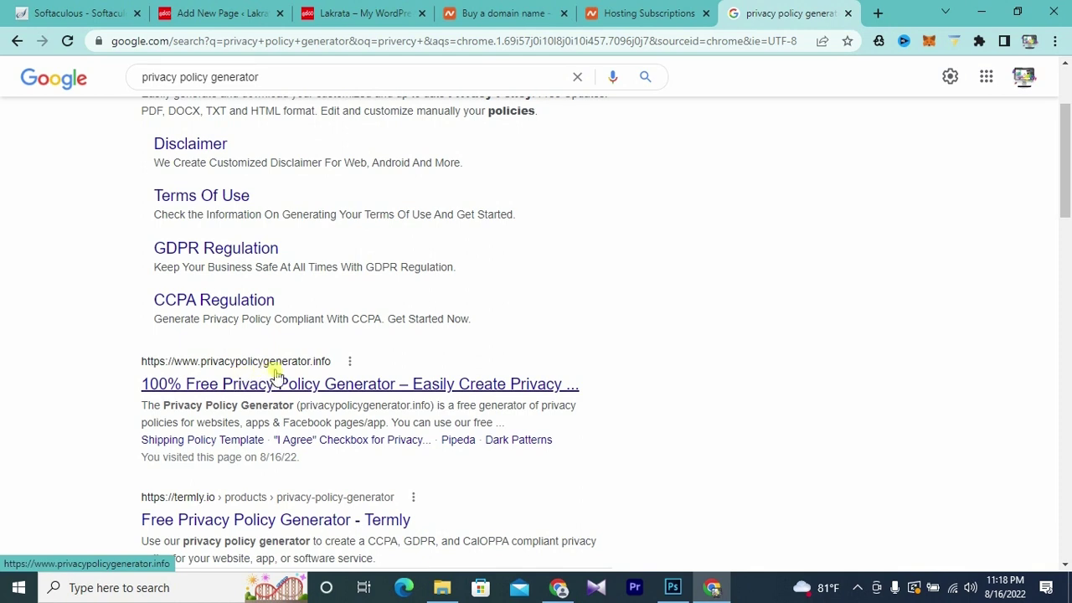
- On privacypolicygenerator.info, answer No to cookies and Yes to AdSense and third-party ads
left_click(346, 389)
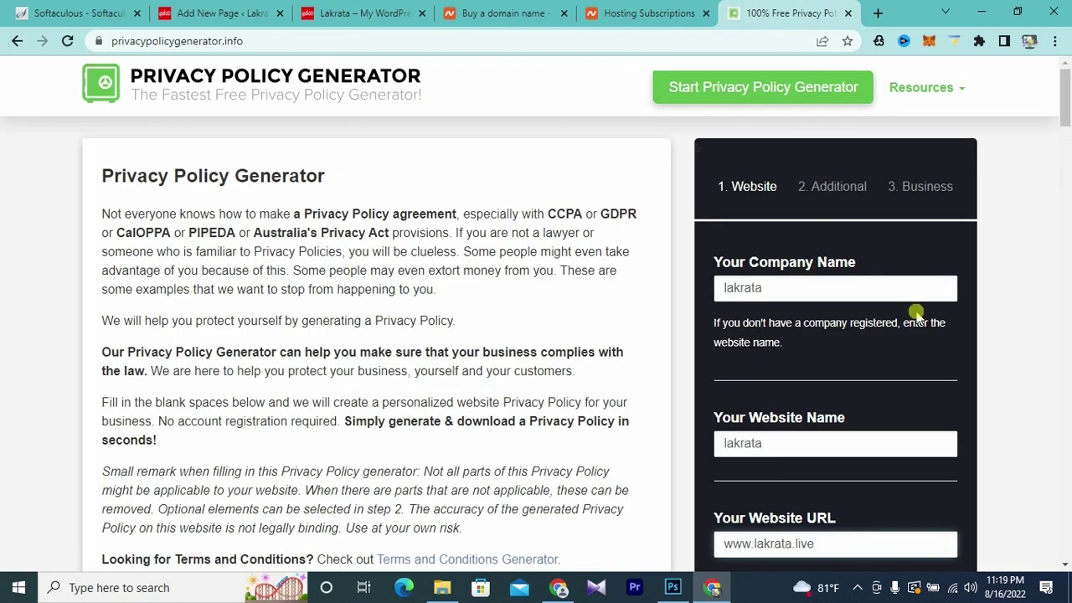
scroll(850, 314, "down", 1)
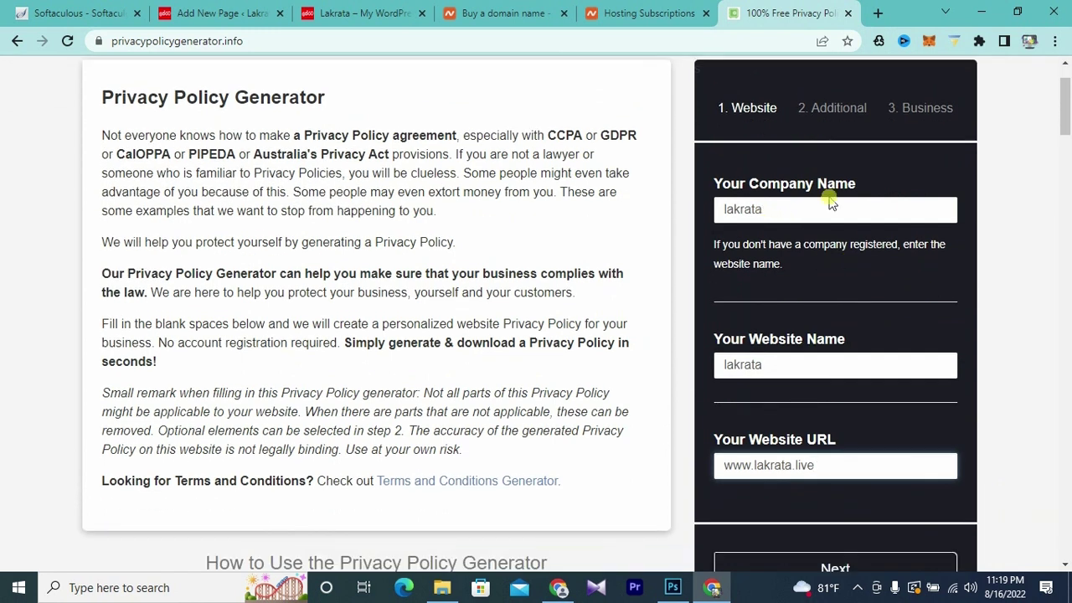
scroll(828, 197, "down", 1)
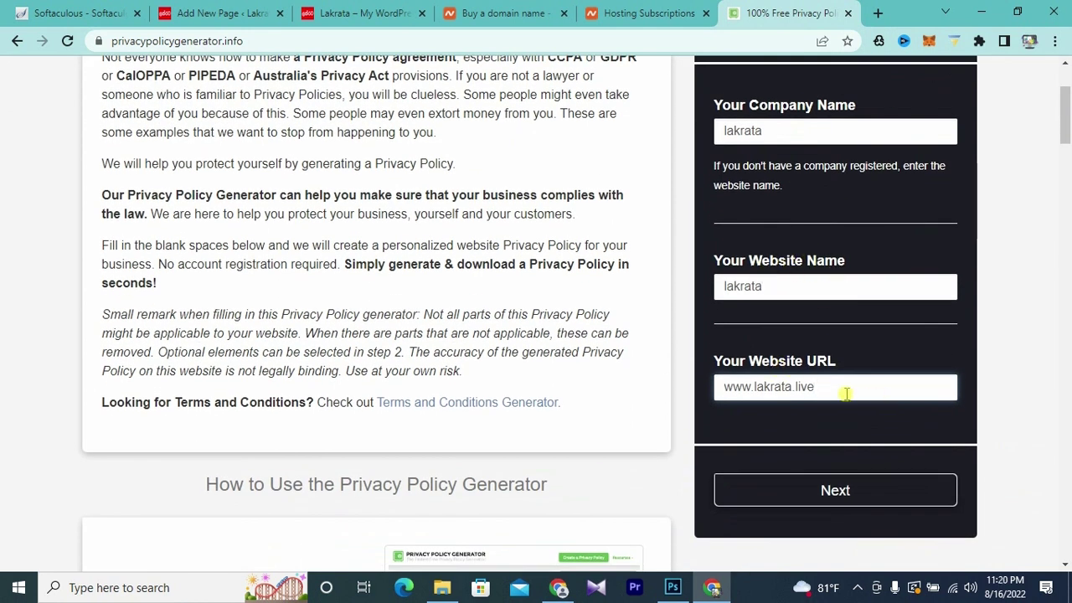
left_click(776, 491)
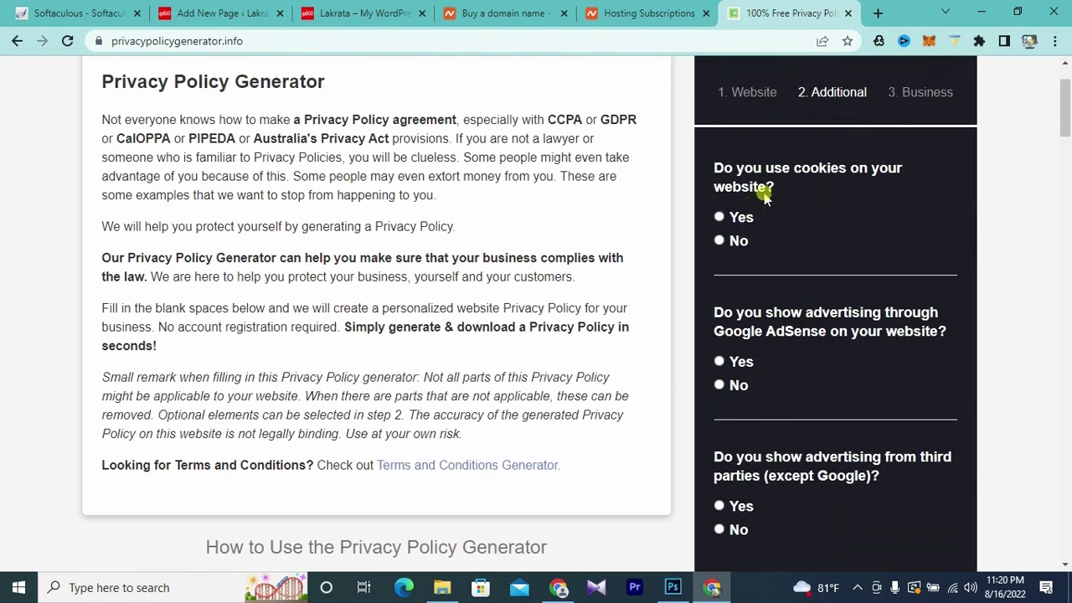
left_click(720, 240)
scroll(850, 262, "down", 1)
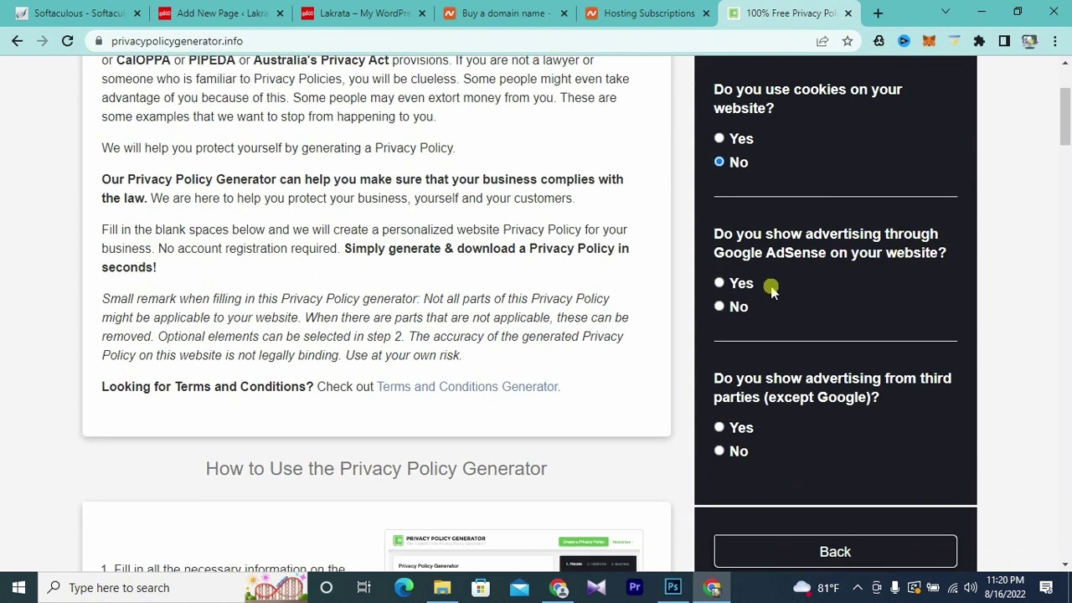
left_click(720, 285)
scroll(809, 271, "down", 1)
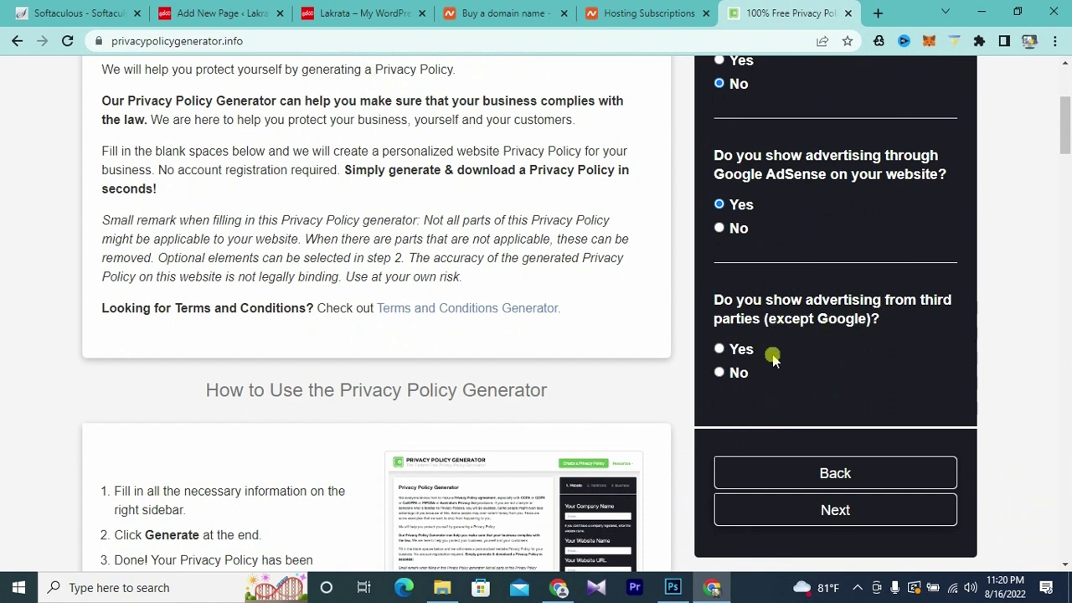
left_click(719, 349)
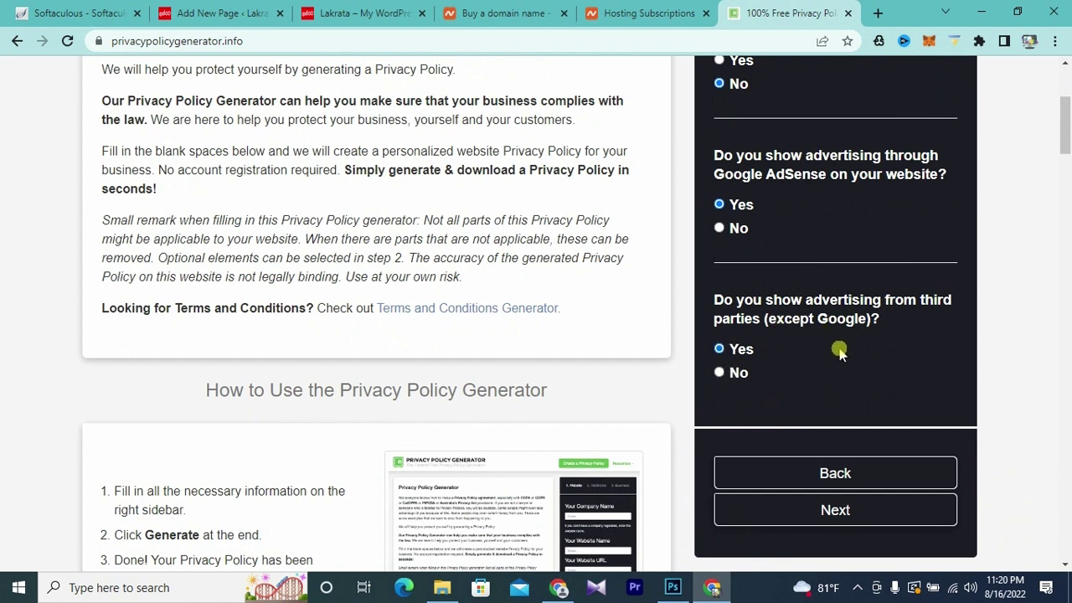
left_click(833, 509)
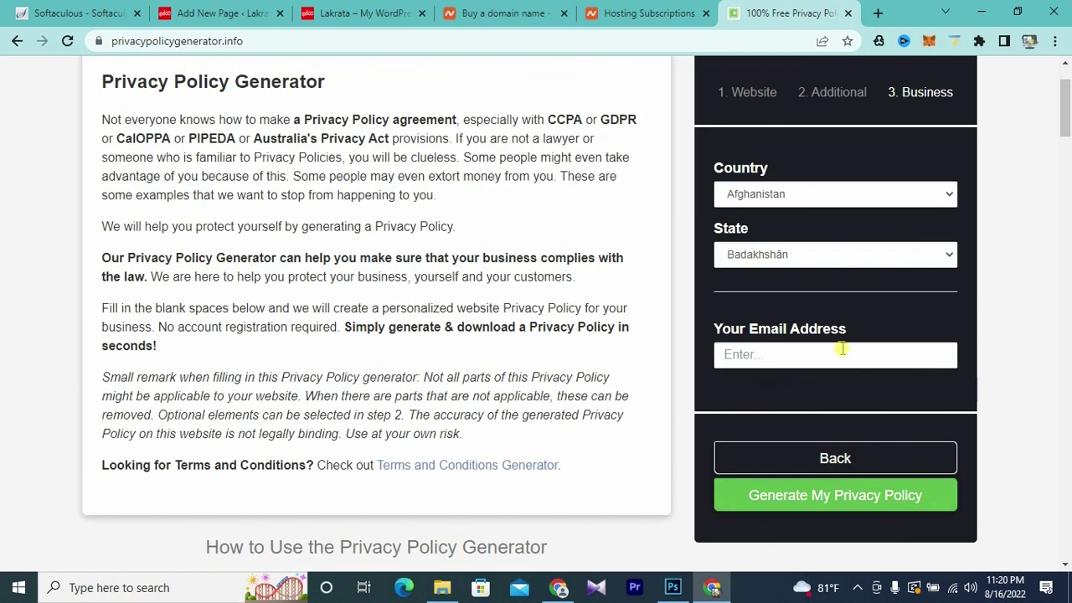
- Set country Sri Lanka, province Basnāhira palāta, enter a contact e-mail, and generate the policy
left_click(803, 194)
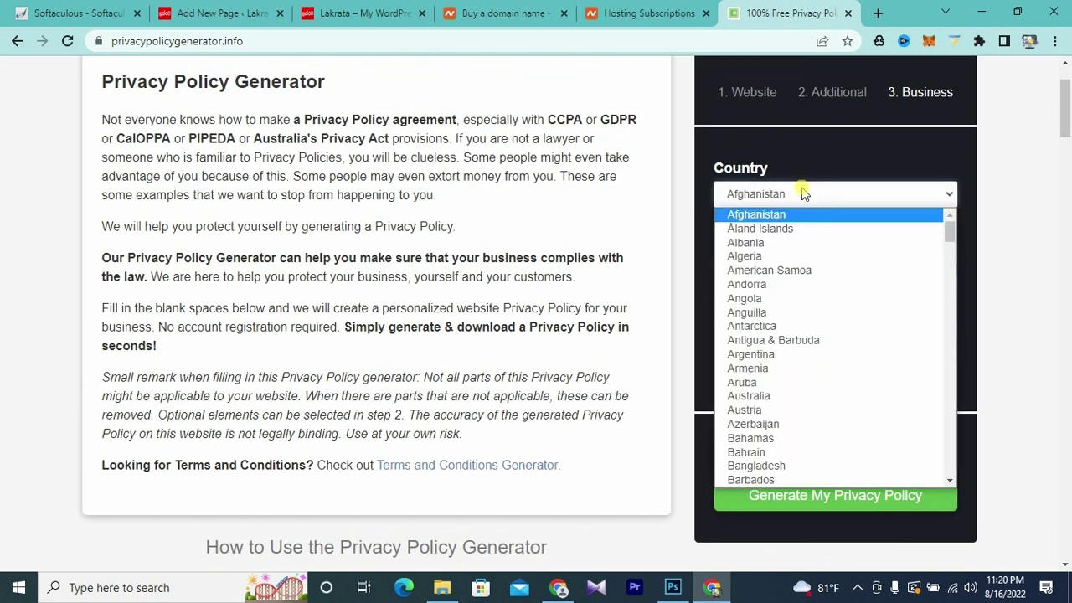
type("sri")
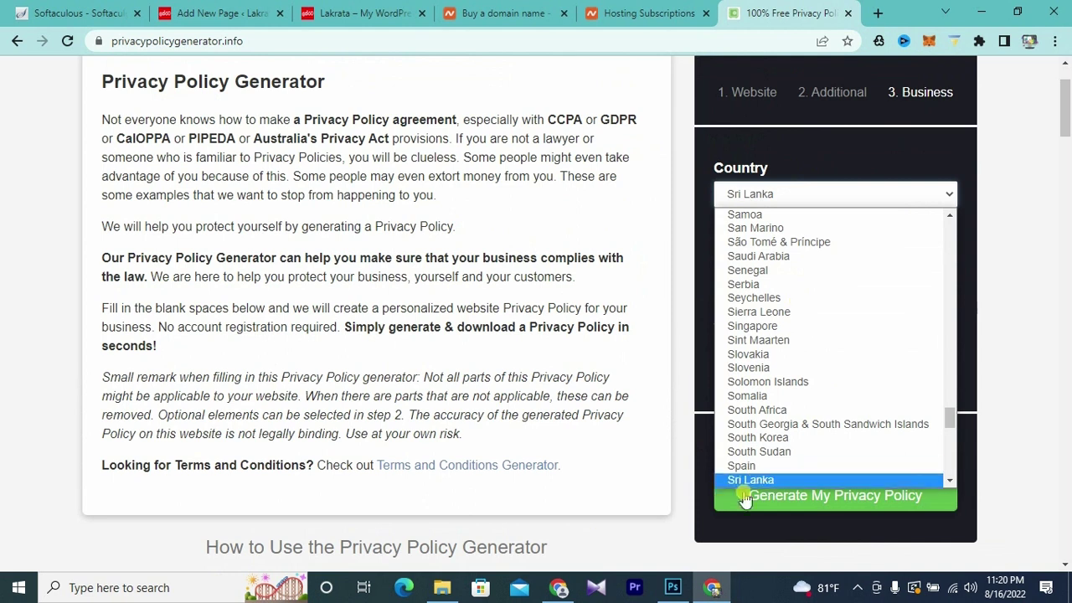
left_click(748, 479)
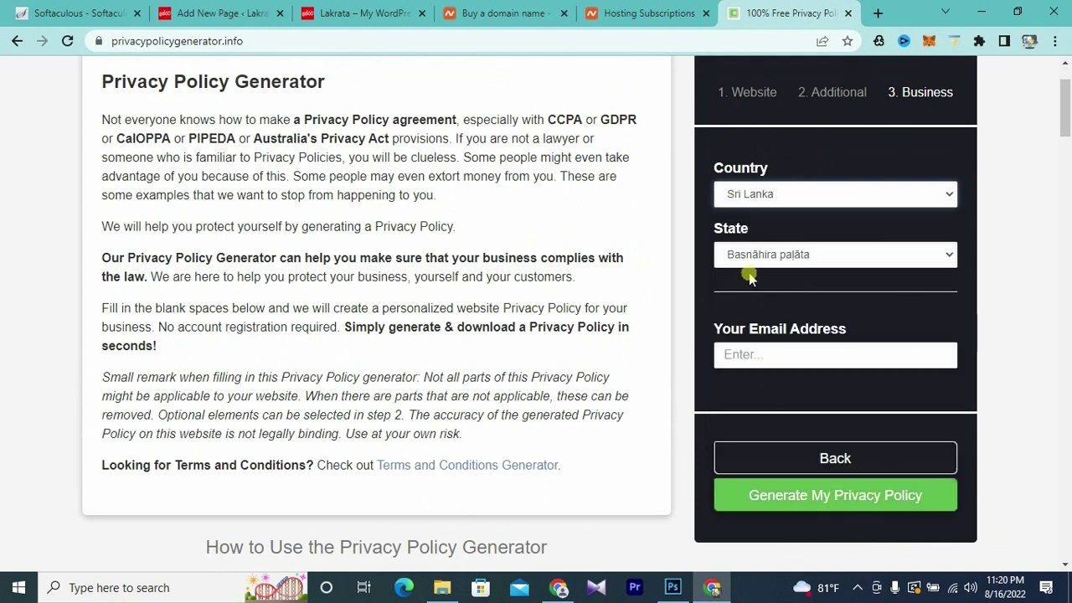
left_click(816, 257)
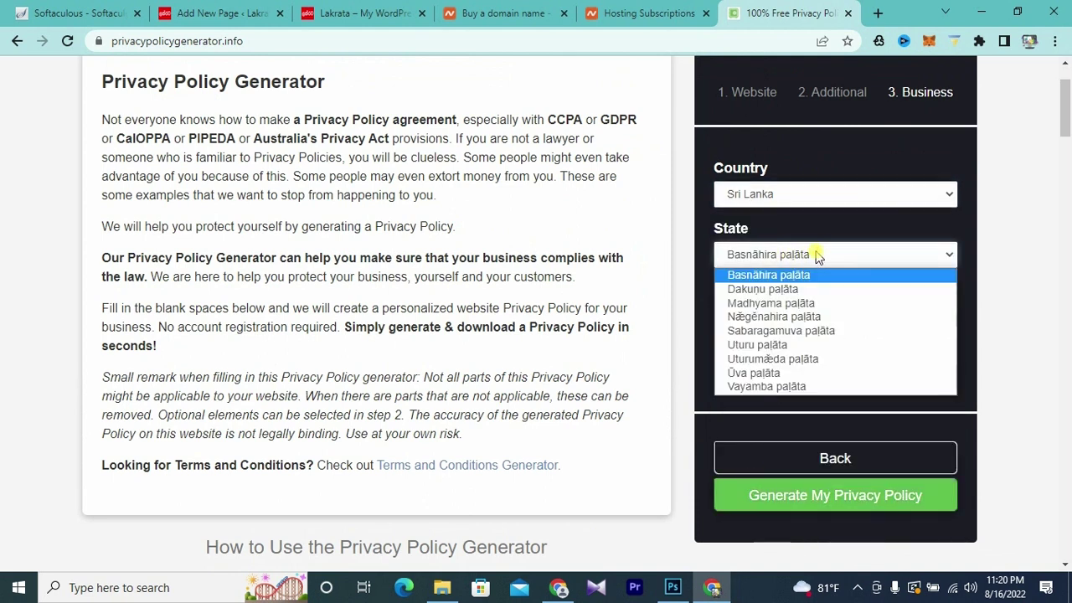
left_click(810, 270)
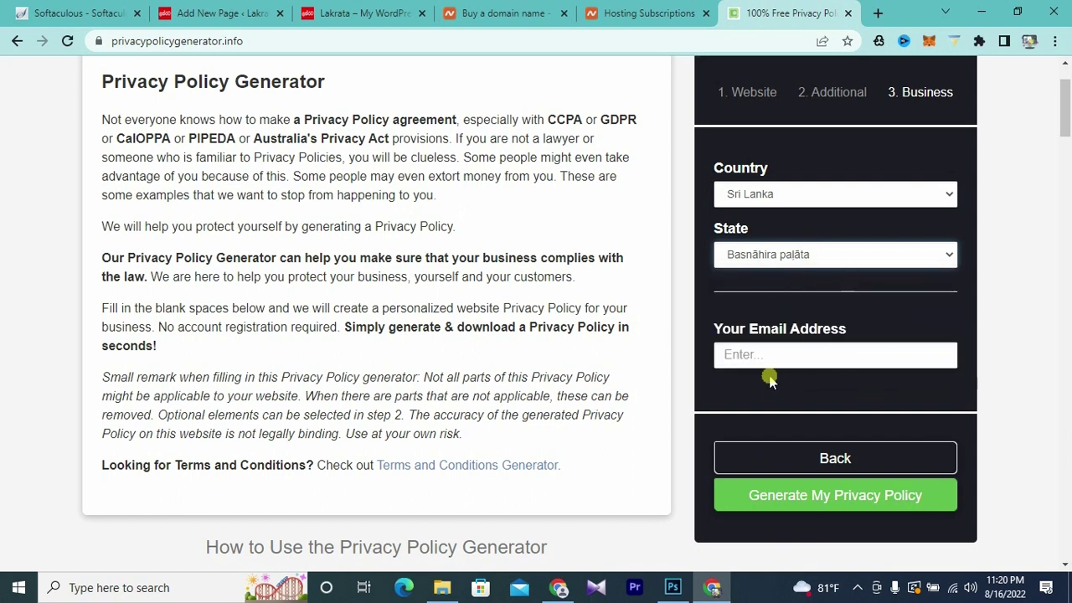
left_click(764, 355)
left_click(753, 356)
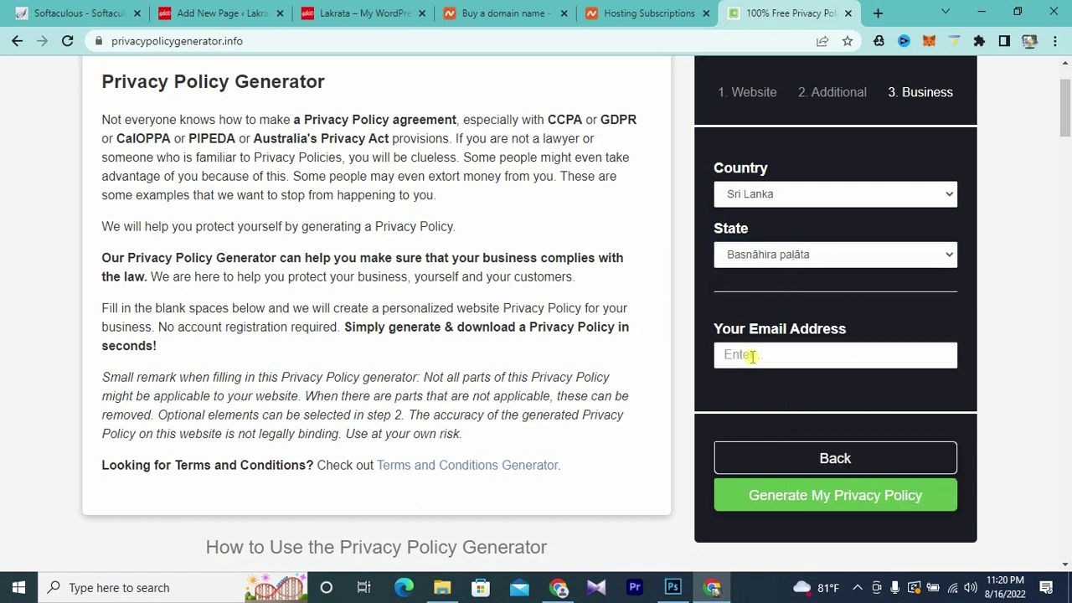
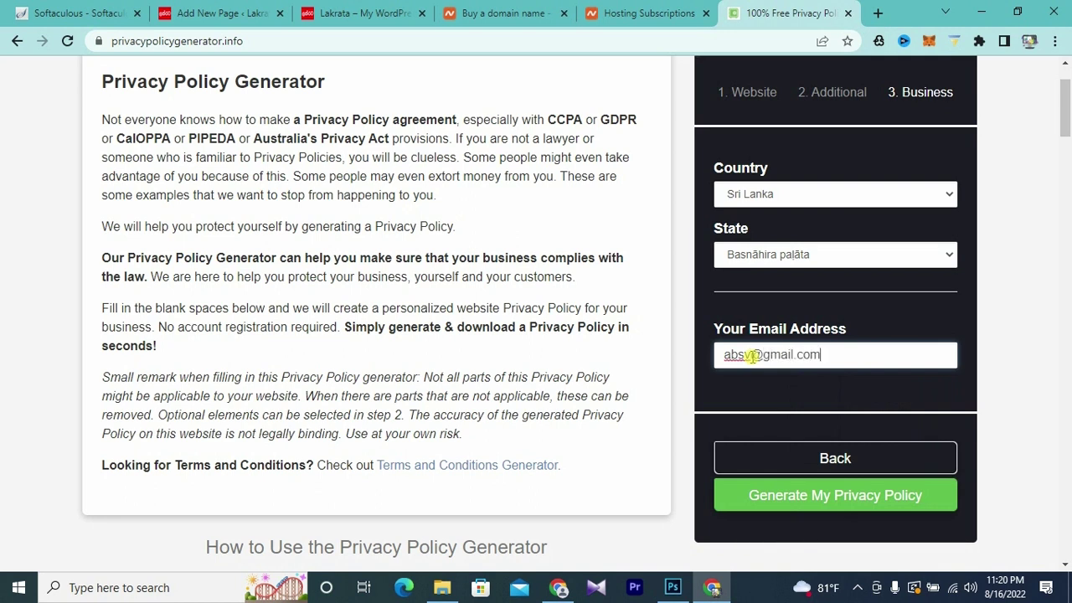
left_click(848, 501)
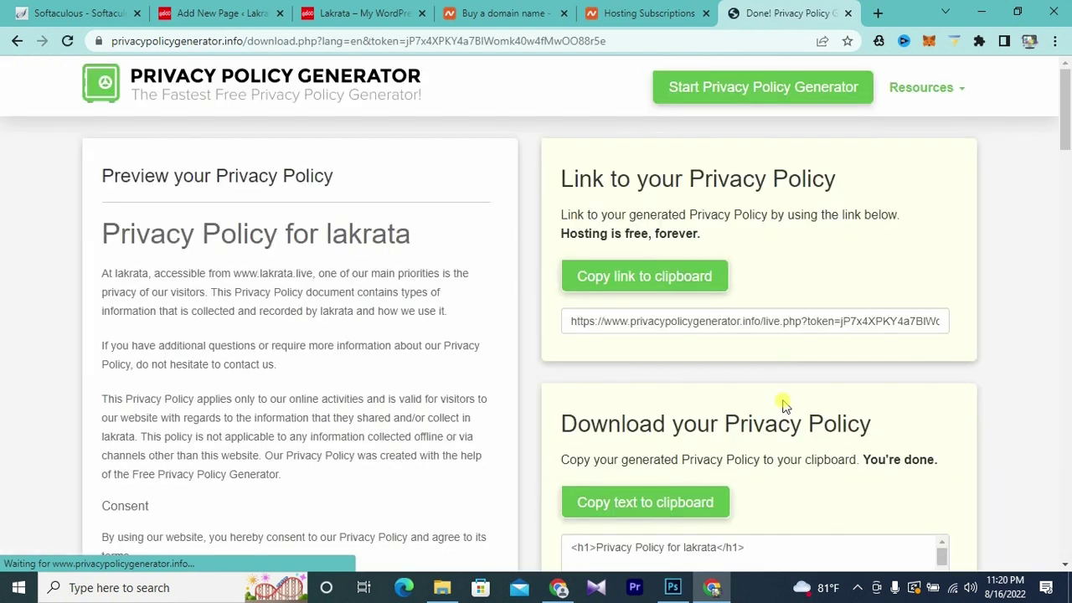
- Copy the generated lakrata policy text and return to the WordPress new-page editor
scroll(715, 314, "down", 2)
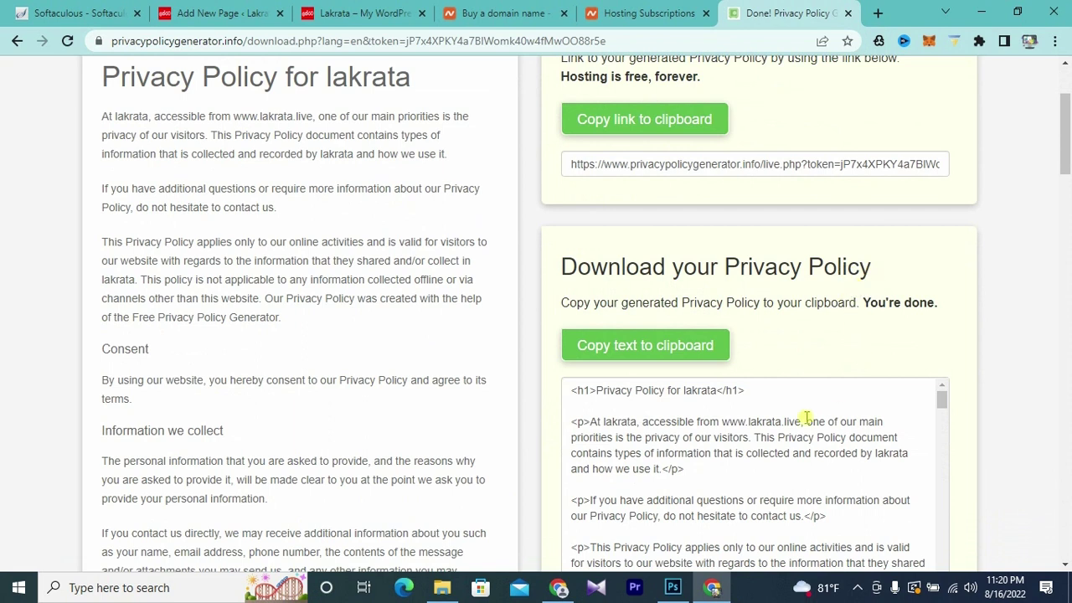
left_click(647, 354)
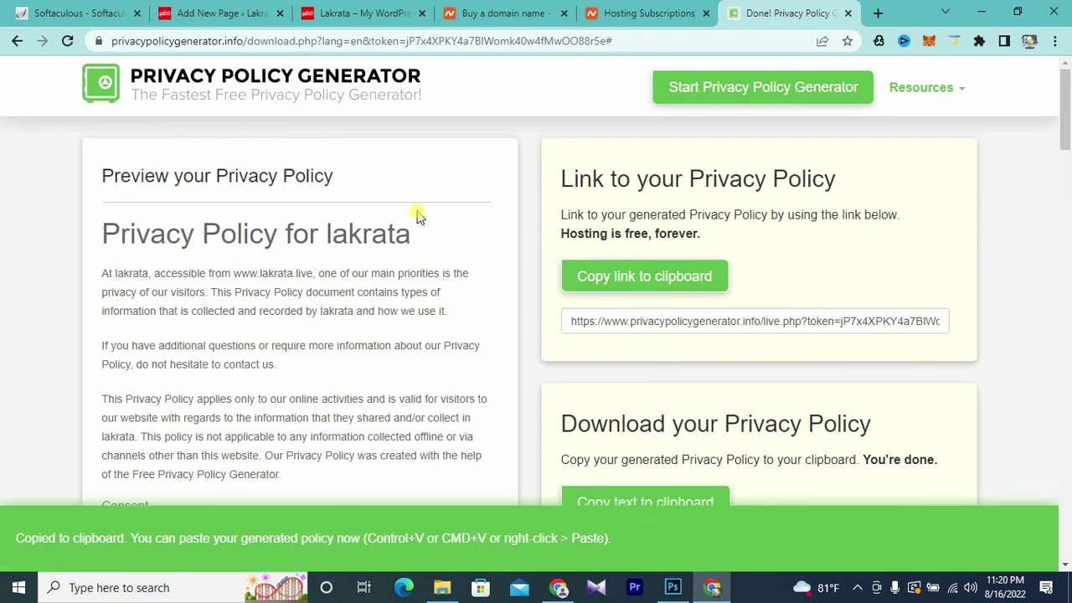
left_click(193, 17)
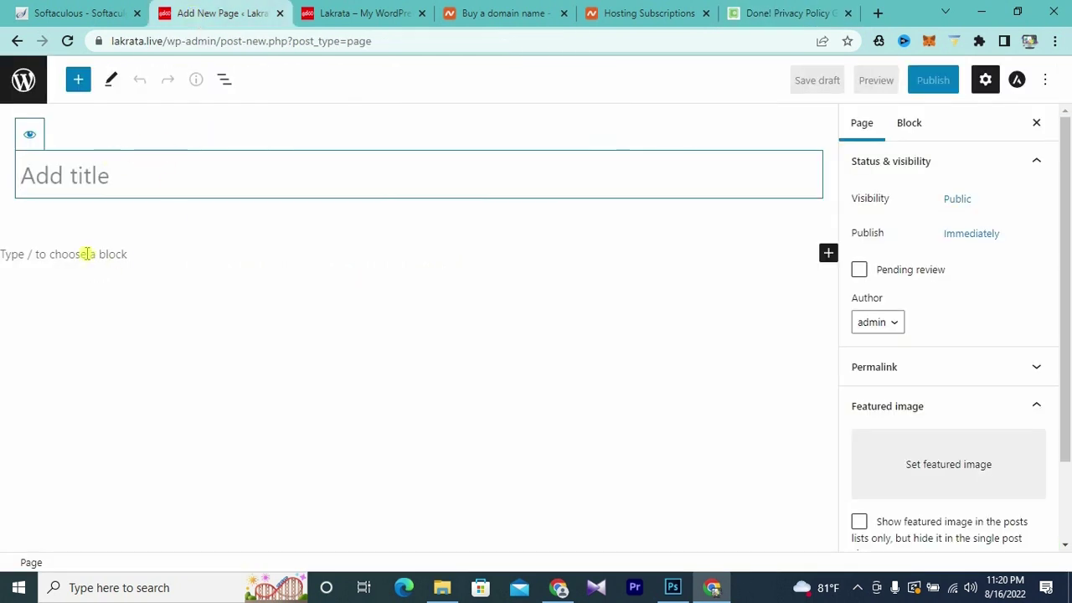
- Paste the generated lakrata privacy policy text into the page body
left_click(62, 255)
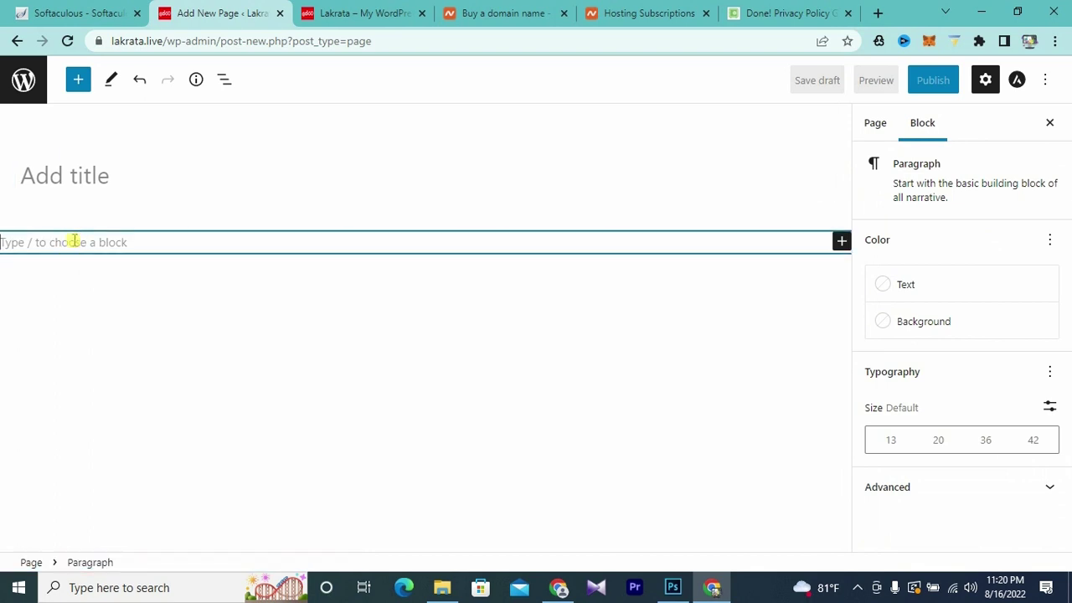
key("ctrl+v")
scroll(242, 364, "up", 6)
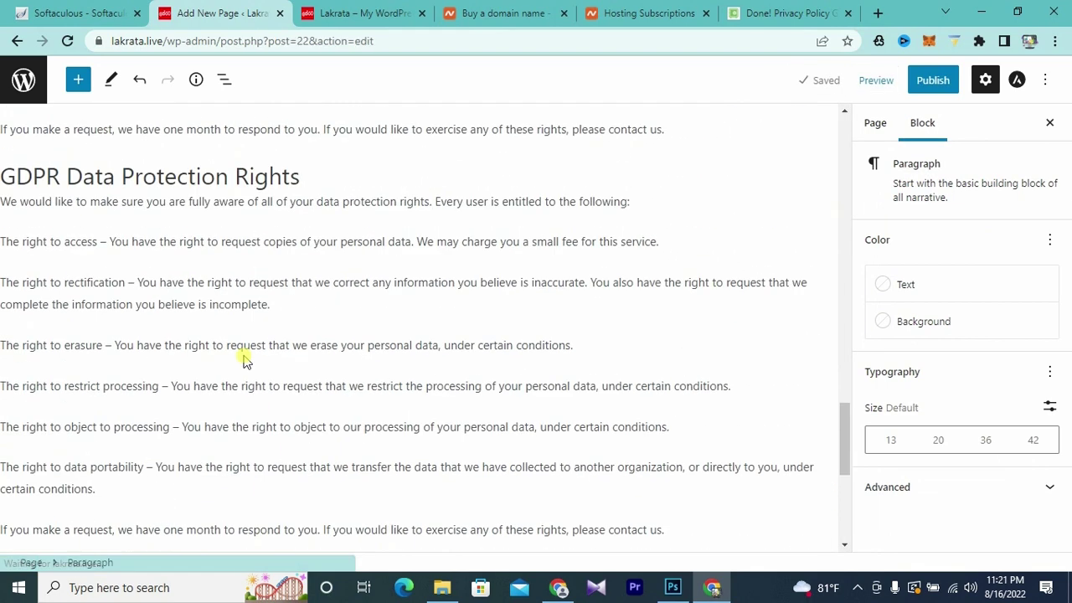
scroll(244, 359, "up", 20)
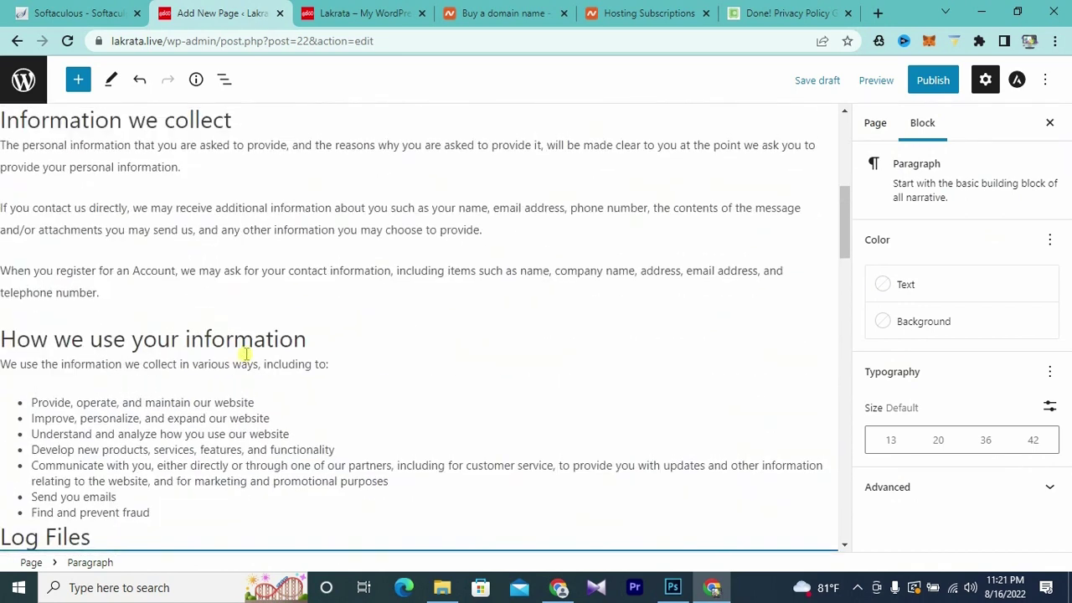
scroll(243, 356, "up", 6)
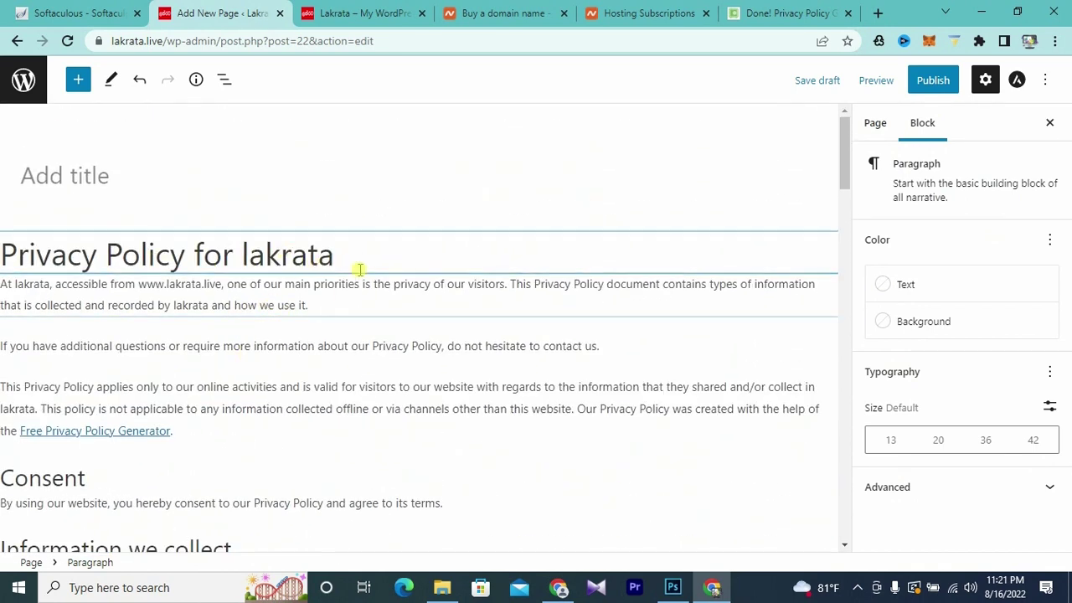
- Title the page 'Privacy Policy', publish it, and return to the Pages list
left_click(86, 175)
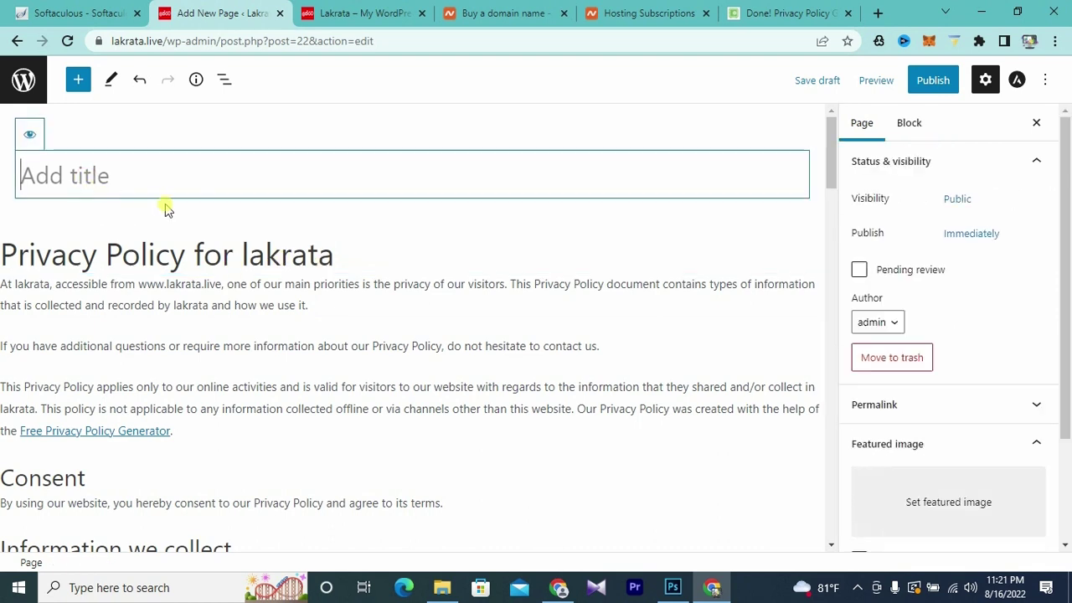
type("Privacy Polioocy")
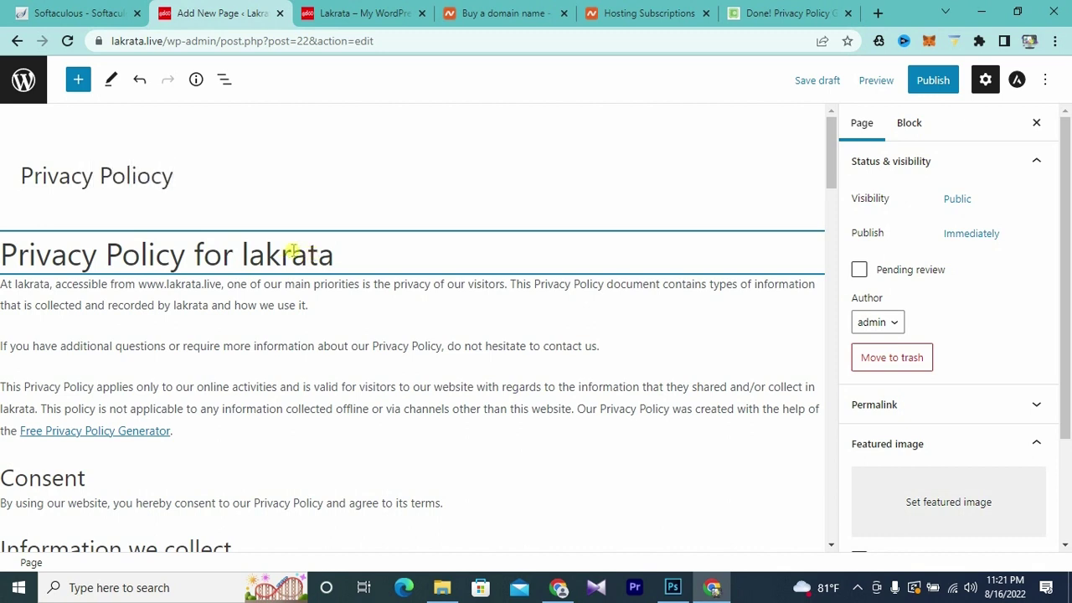
key("BackSpace")
left_click(933, 80)
left_click(920, 83)
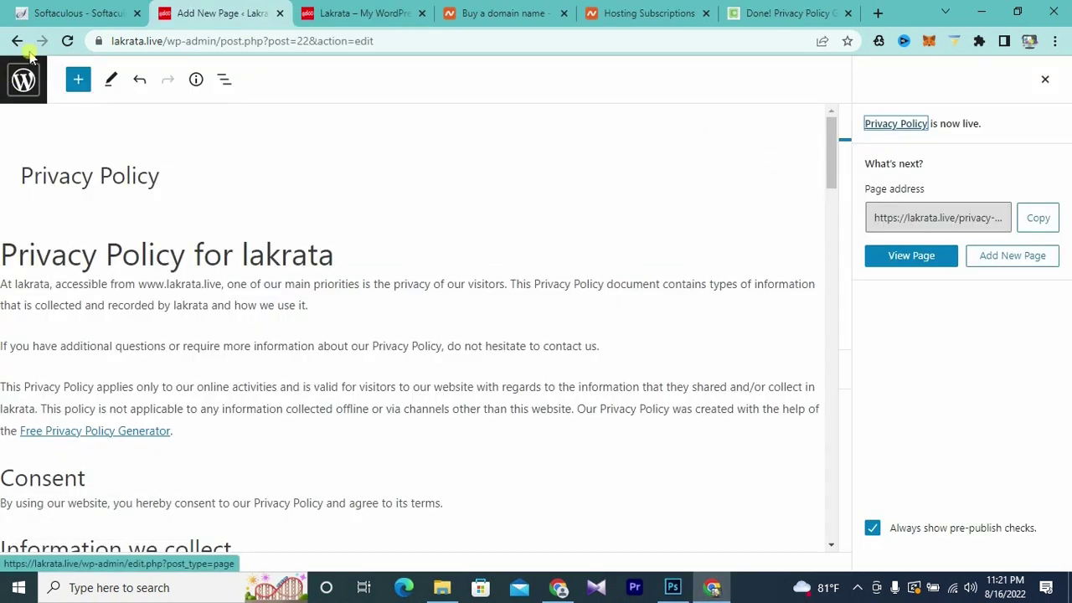
left_click(17, 40)
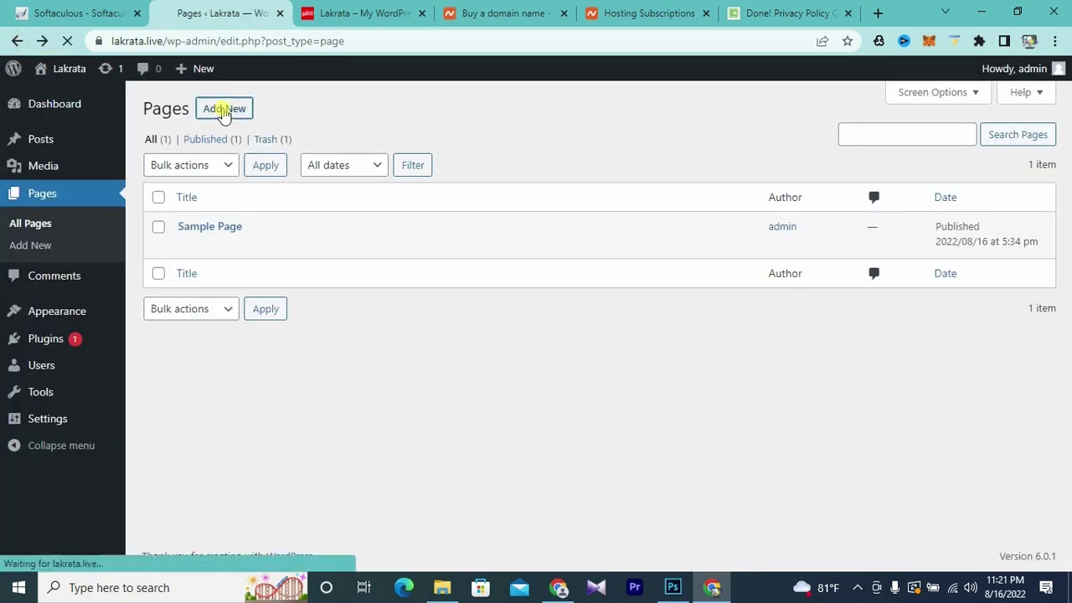
- Start a new page titled 'About Us' and bring up the saved about us HTML notes
left_click(224, 109)
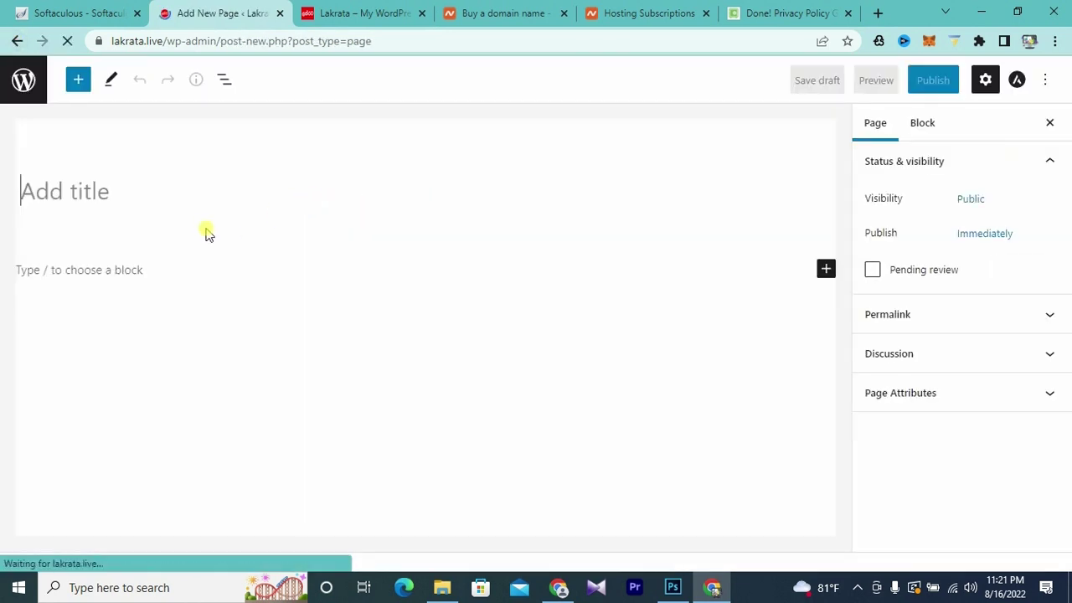
left_click(75, 194)
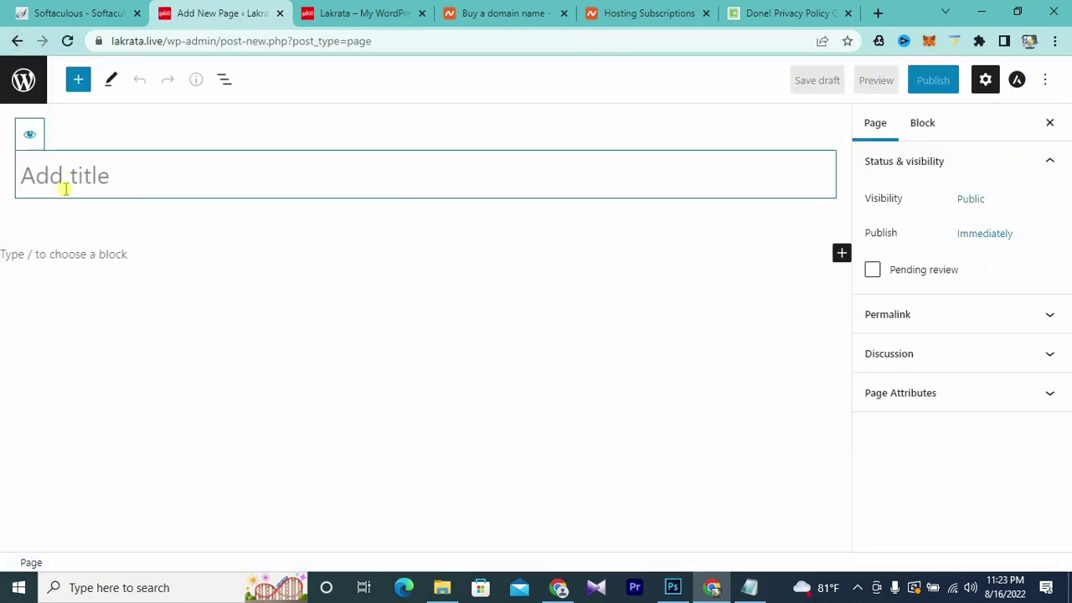
type("Ab")
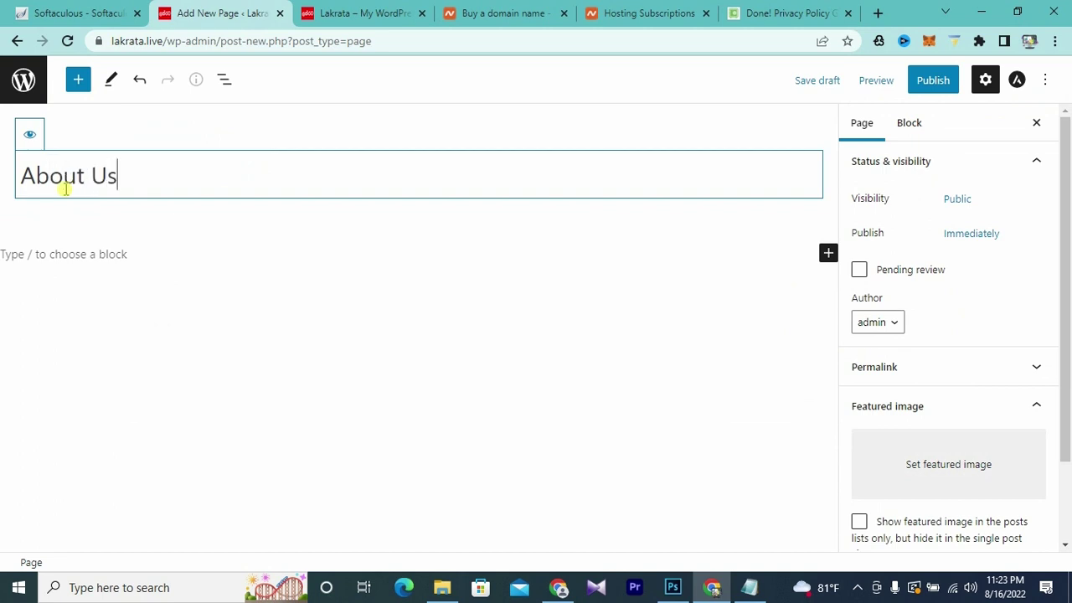
type("out Us")
left_click(71, 256)
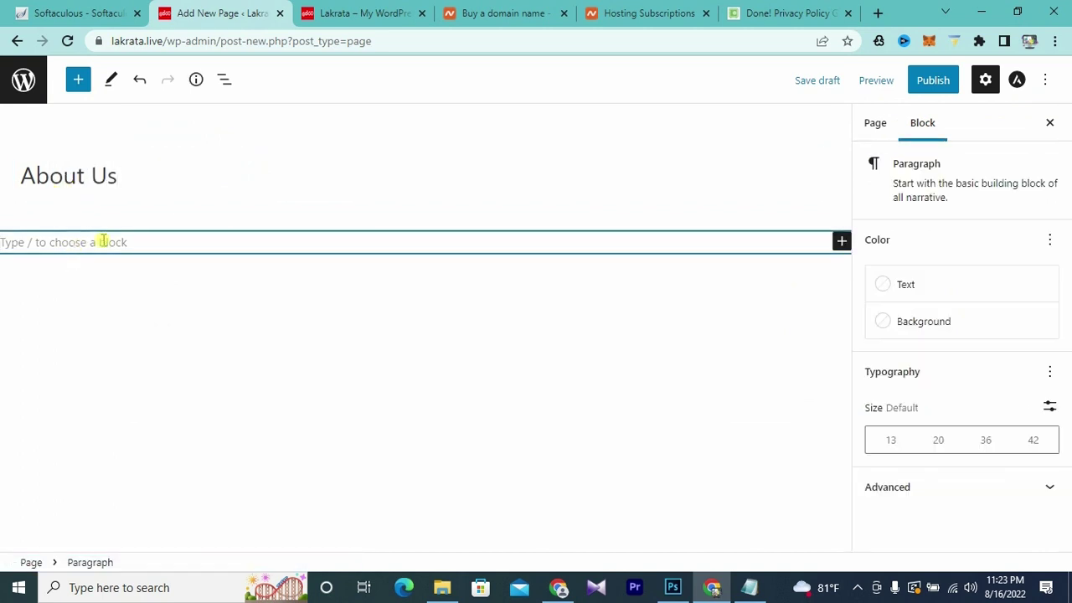
left_click(754, 588)
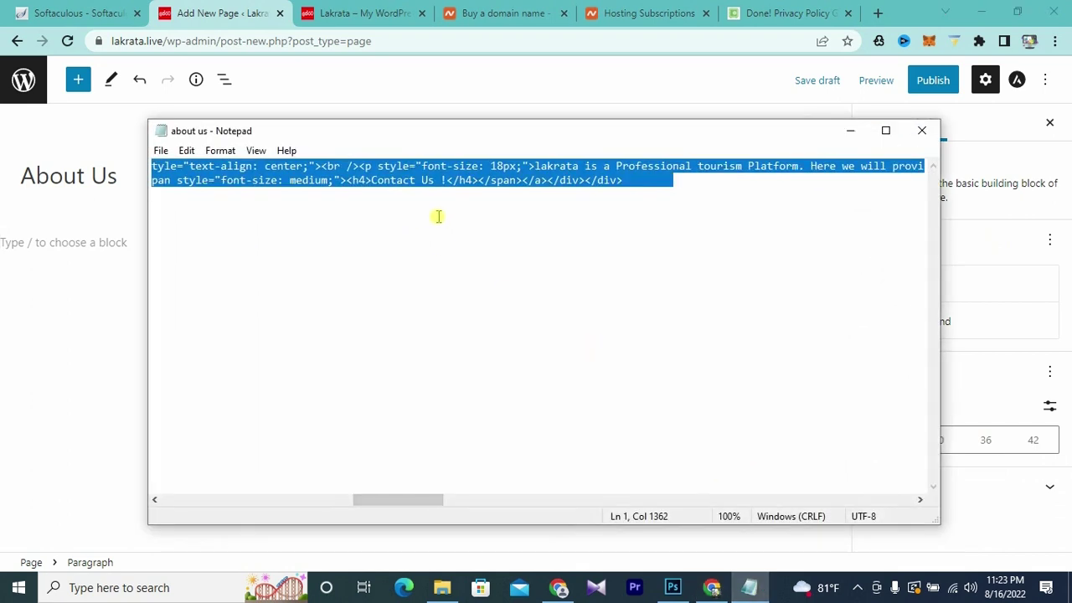
- Minimize the about us Notepad notes to get back to the About Us editor
left_click(850, 130)
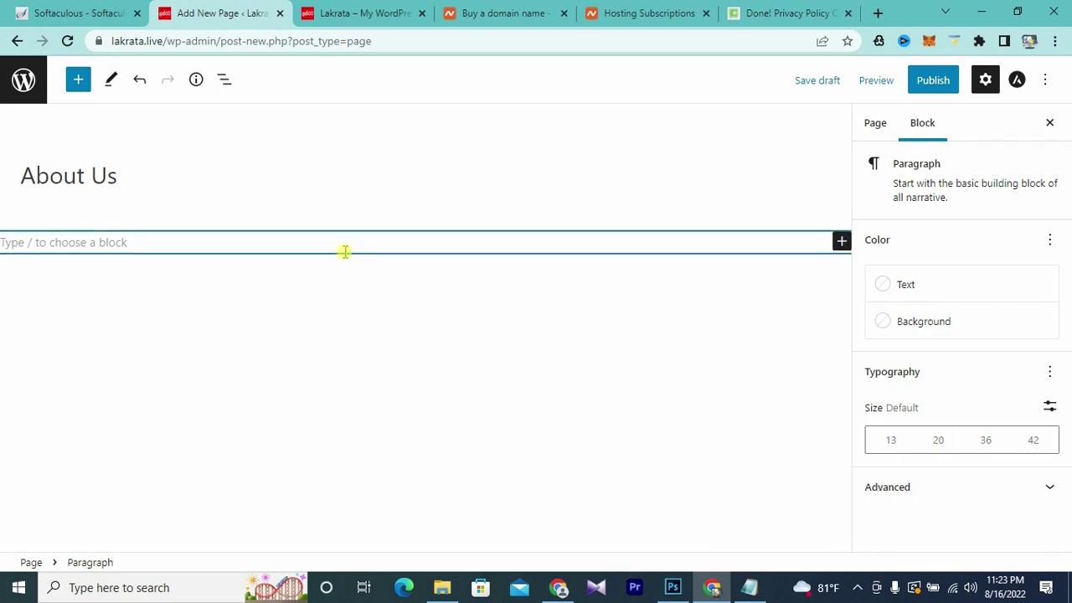
- Add a Code block to the About Us page and switch it to HTML editing
left_click(842, 243)
key("ctrl+shift+comma")
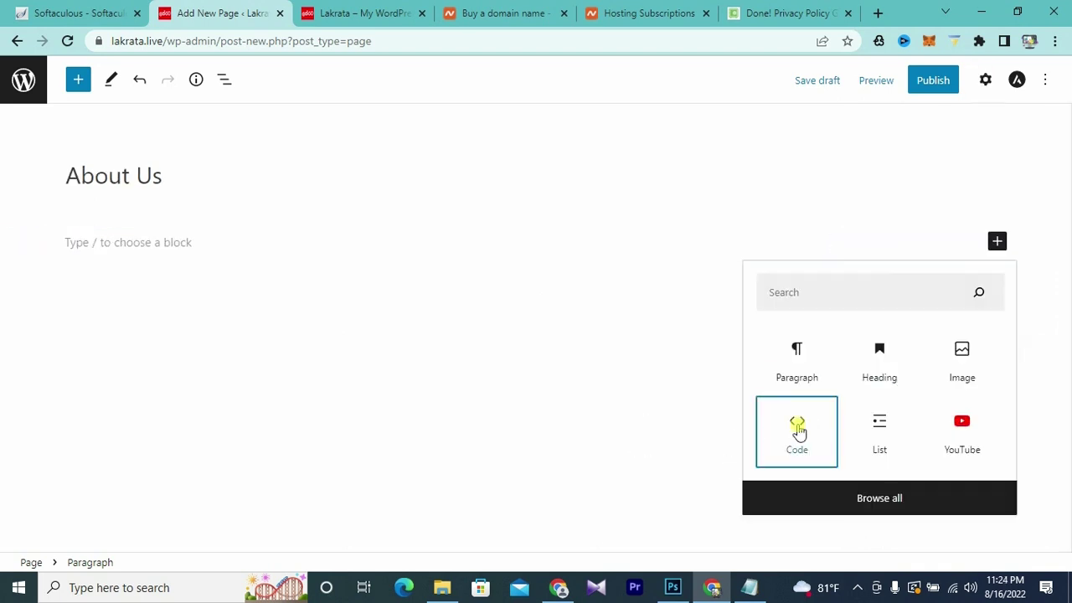
left_click(799, 429)
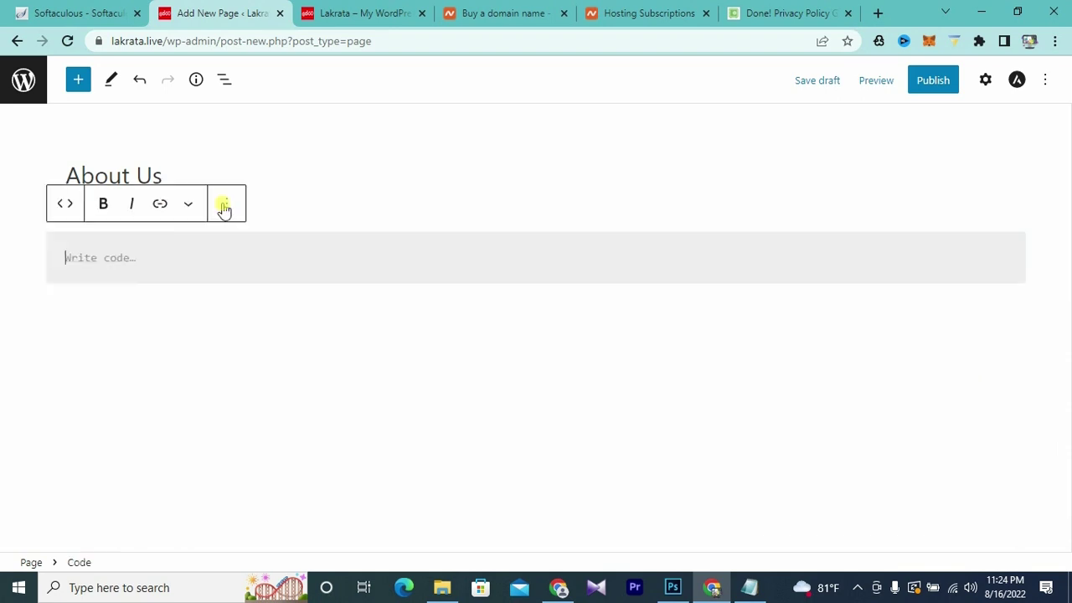
left_click(192, 209)
left_click(224, 205)
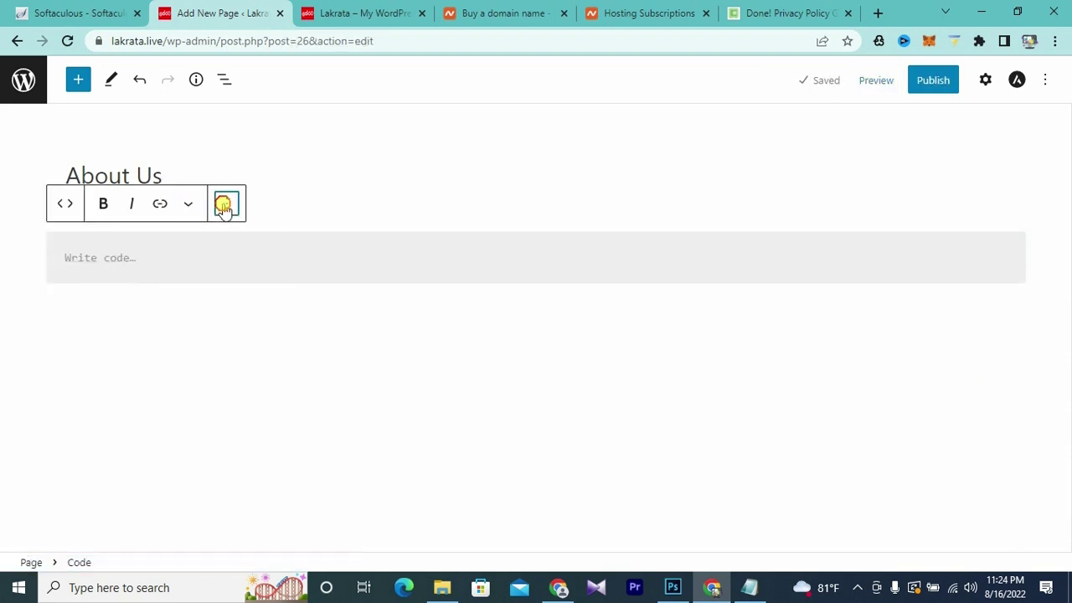
left_click(225, 207)
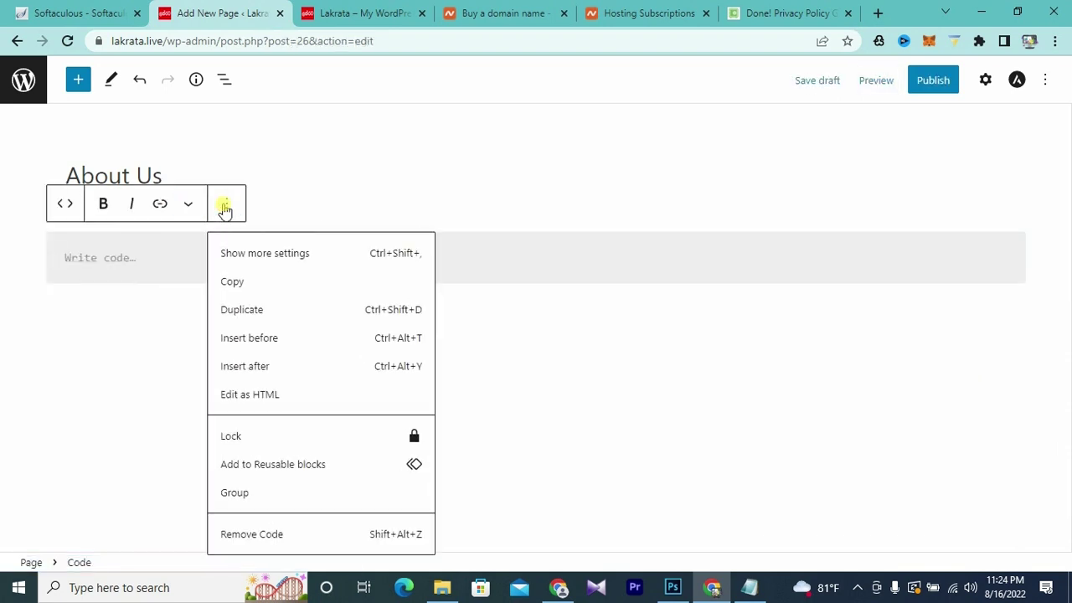
left_click(260, 394)
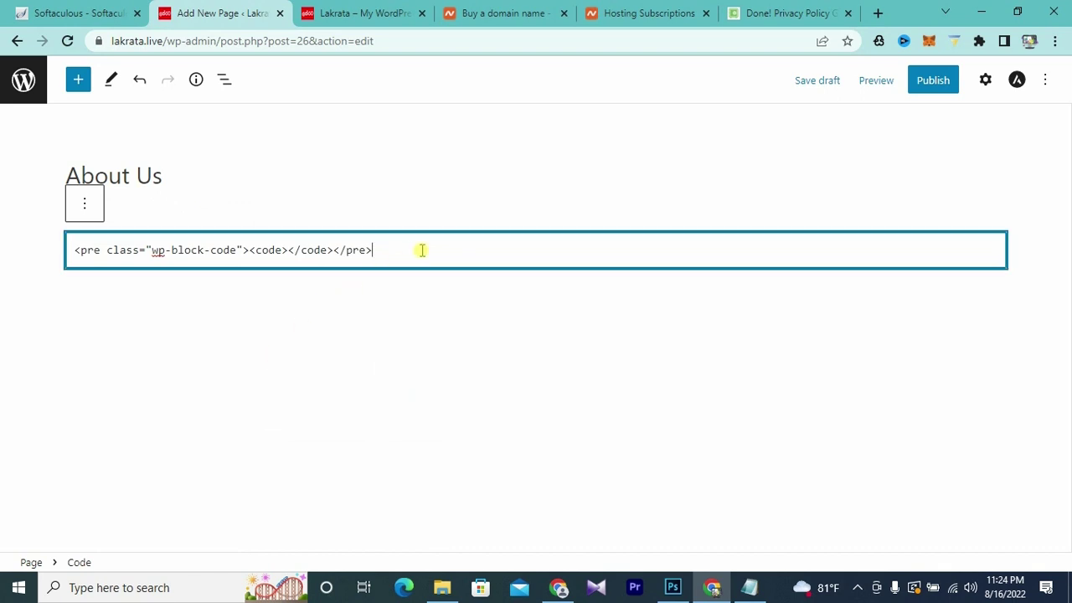
- Replace the block's old markup with the pasted About Us HTML snippet
left_click_drag(421, 249, 3, 260)
key("BackSpace")
left_click(100, 254)
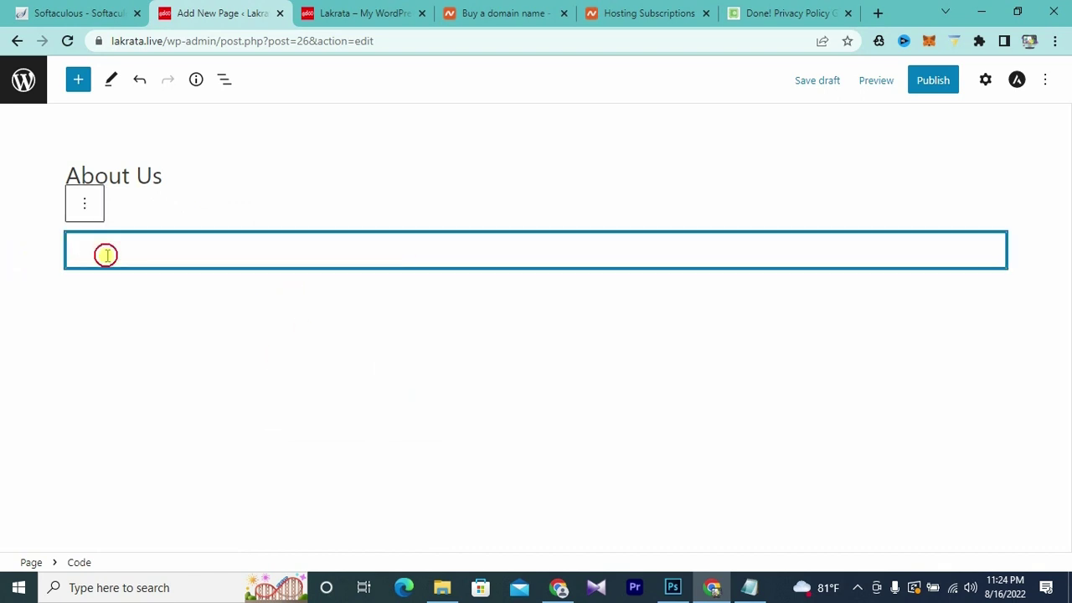
key("ctrl+v")
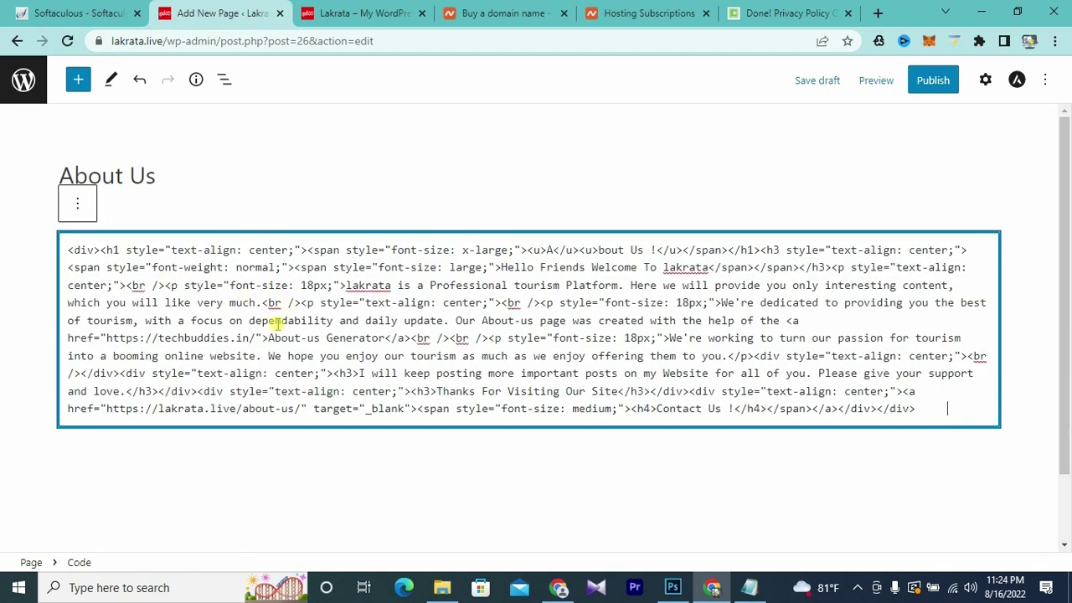
left_click(876, 80)
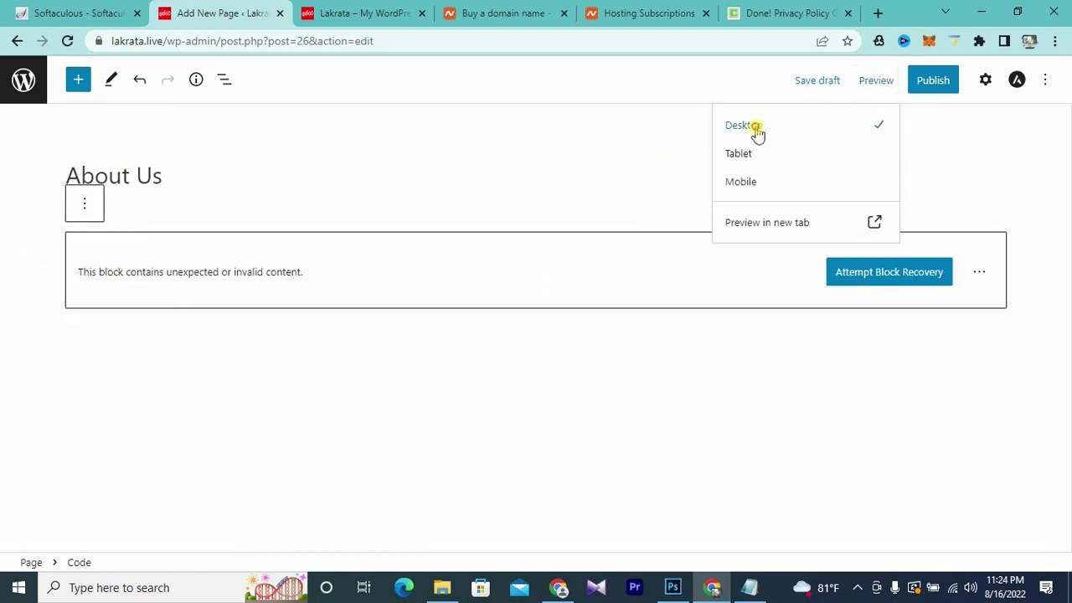
- Preview the About Us page in a new tab, scroll through it, and return to the editor
left_click(773, 226)
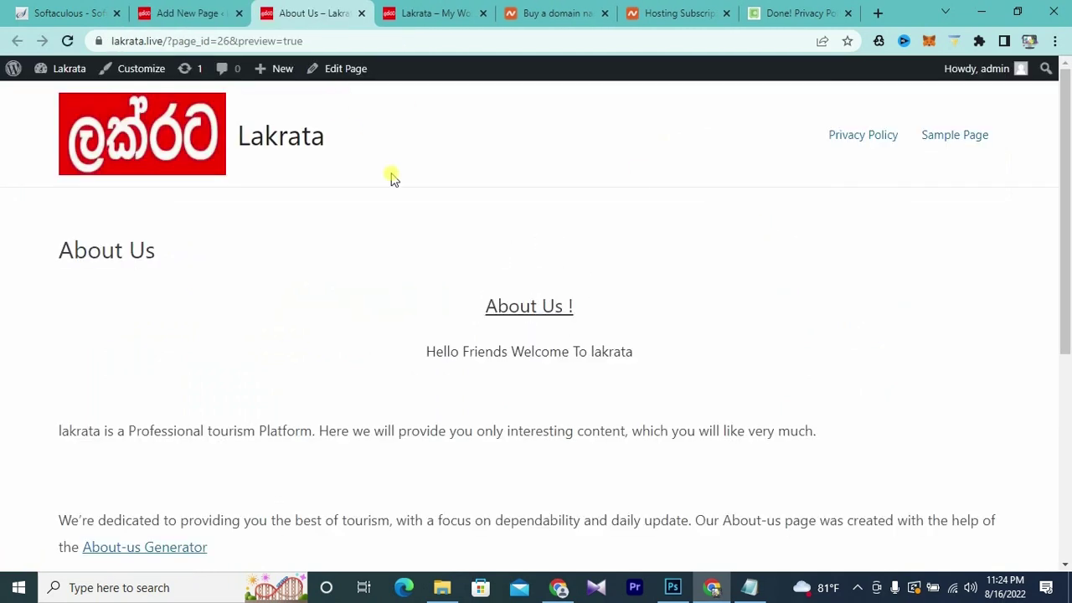
scroll(474, 238, "down", 4)
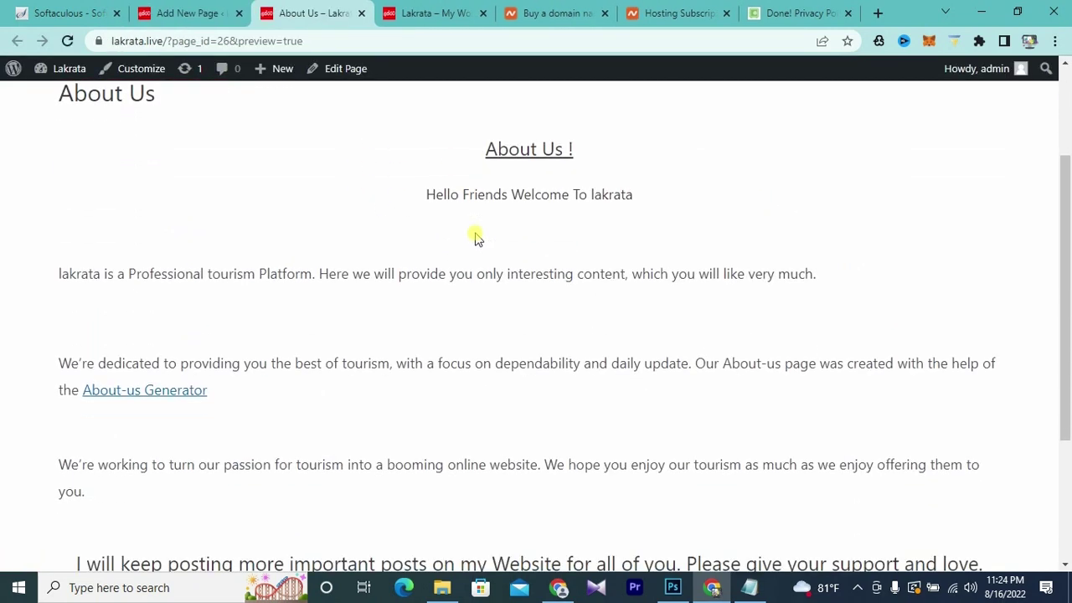
scroll(476, 239, "up", 5)
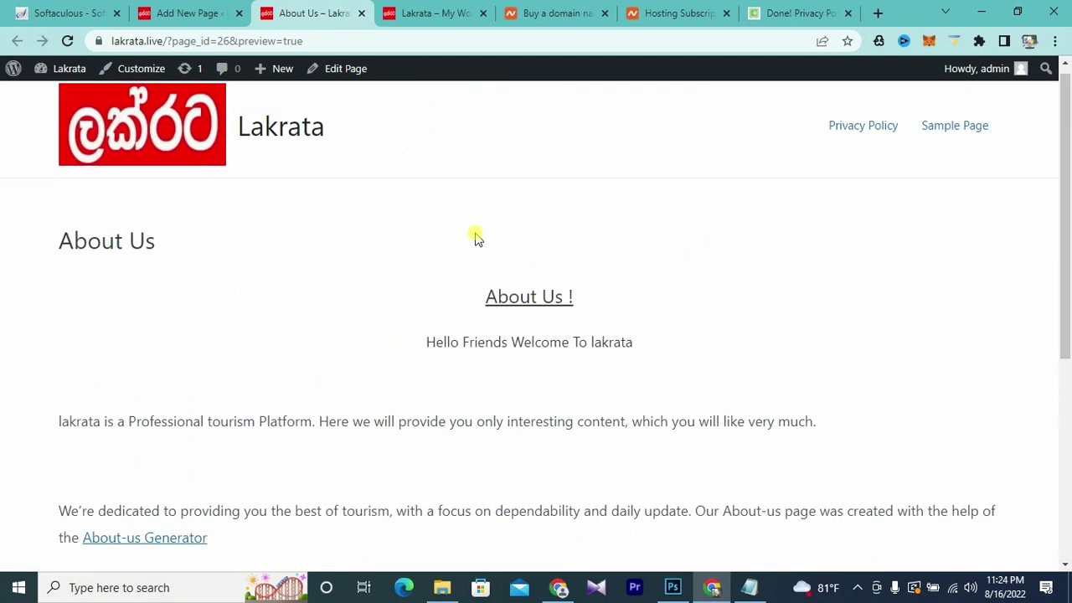
left_click(179, 13)
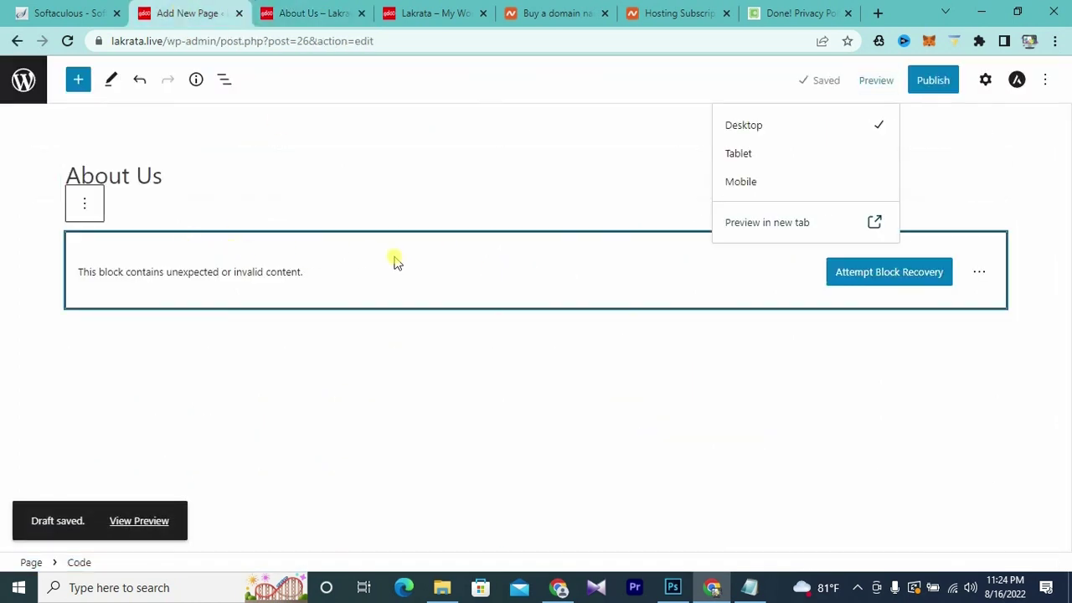
left_click(327, 14)
scroll(431, 314, "down", 2)
scroll(432, 309, "down", 3)
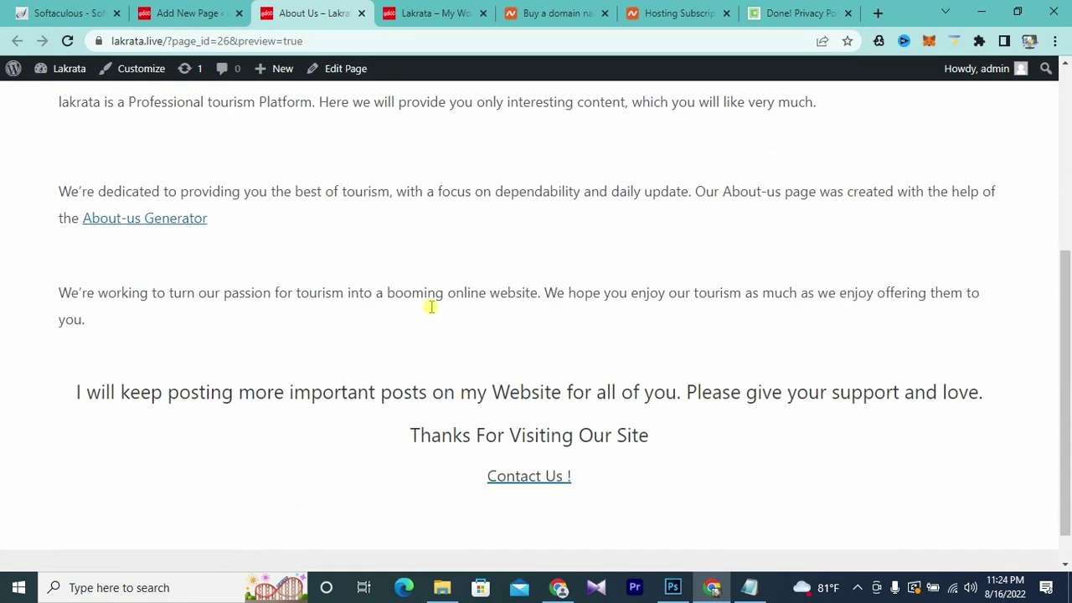
key("ctrl+shift+Tab")
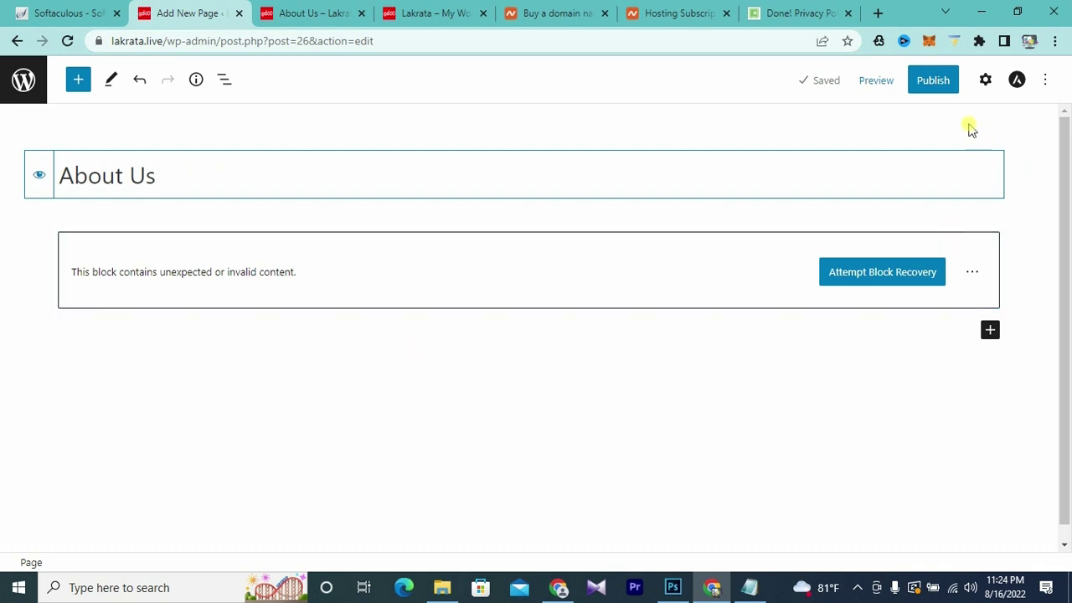
- Publish the About Us page, view it live, then go back to the Pages list
left_click(945, 89)
left_click(925, 89)
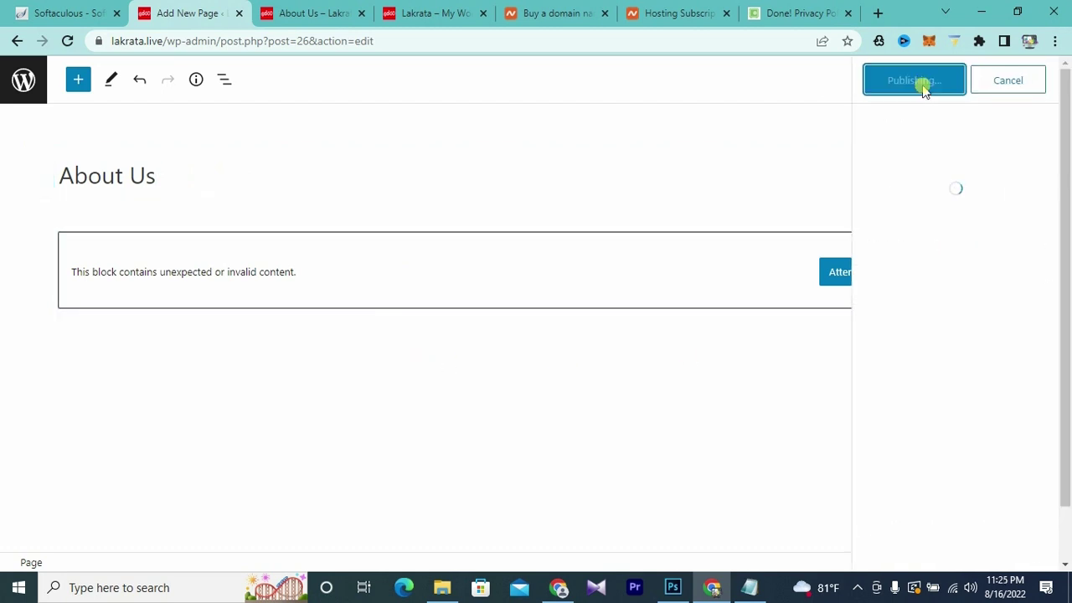
left_click(308, 10)
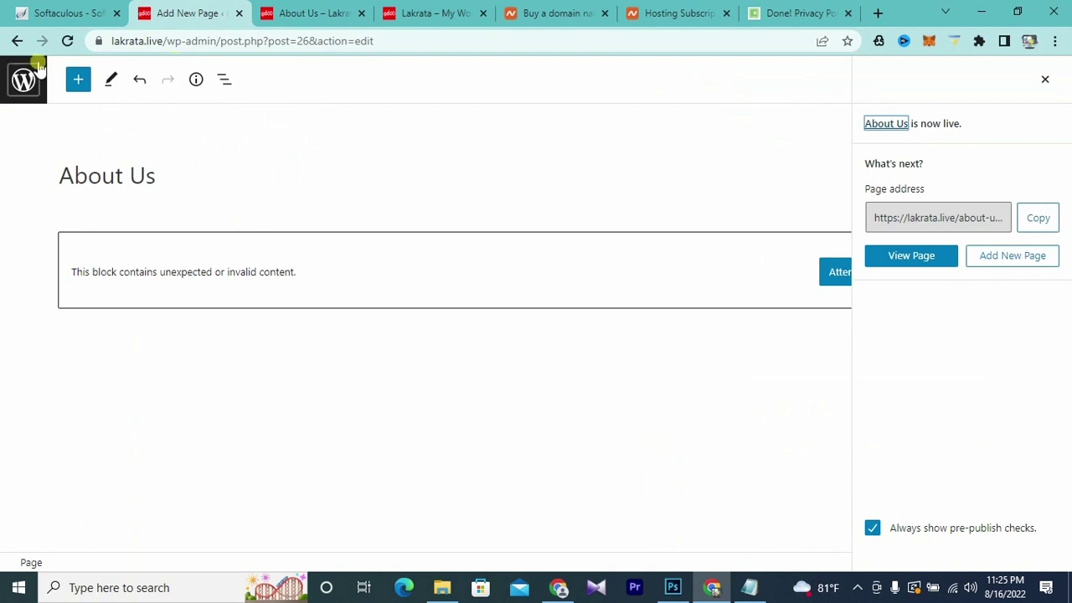
left_click(16, 41)
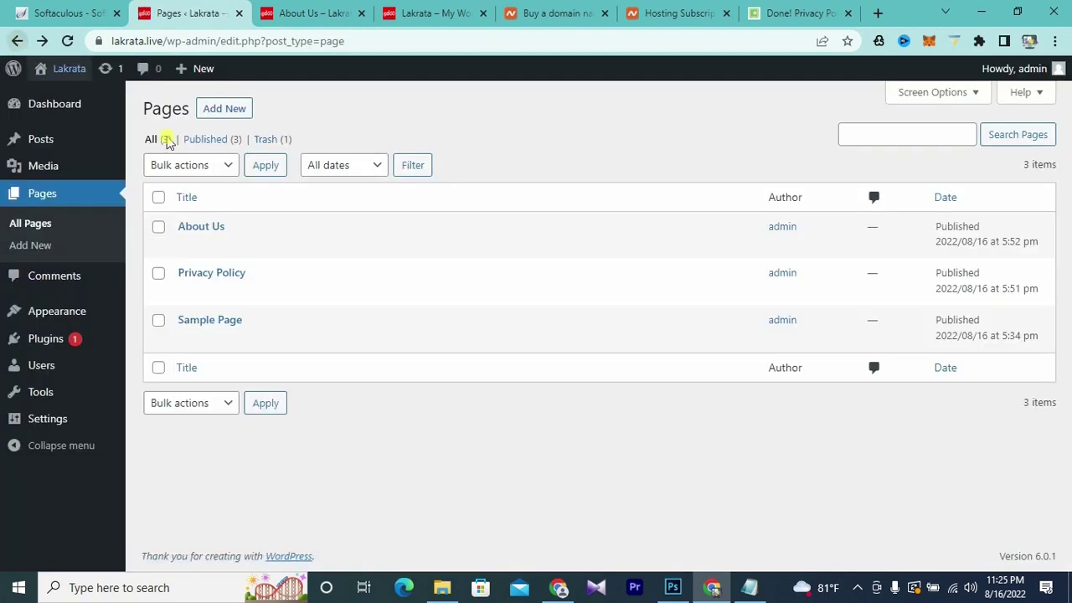
- Trash Sample Page, then check the live site in a new tab and return to Pages
left_click(159, 321)
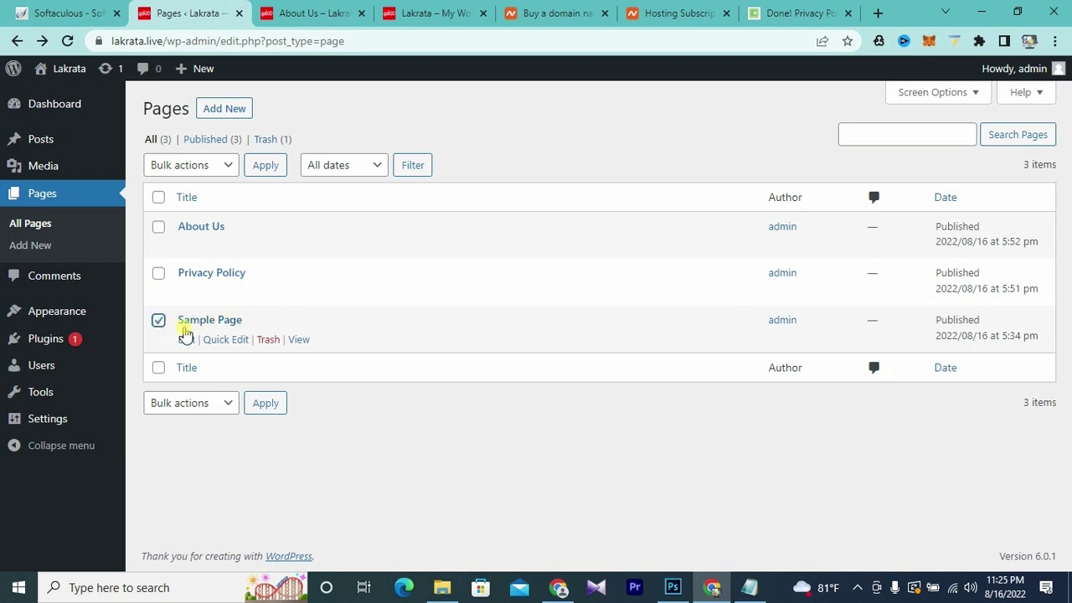
left_click(268, 342)
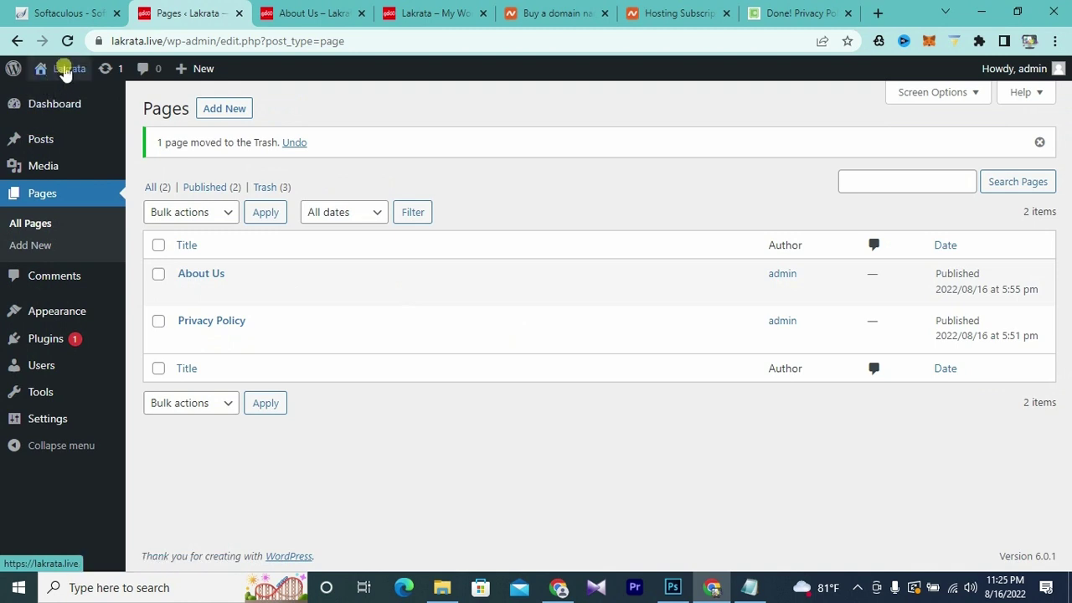
mouse_move(66, 69)
right_click(52, 100)
left_click(83, 110)
left_click(279, 15)
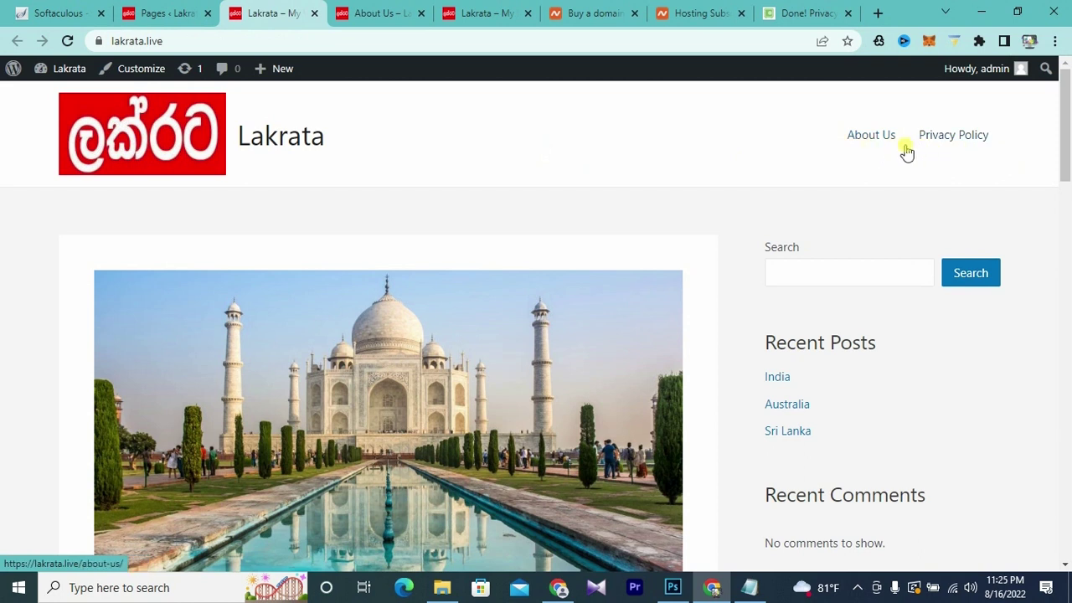
left_click(149, 14)
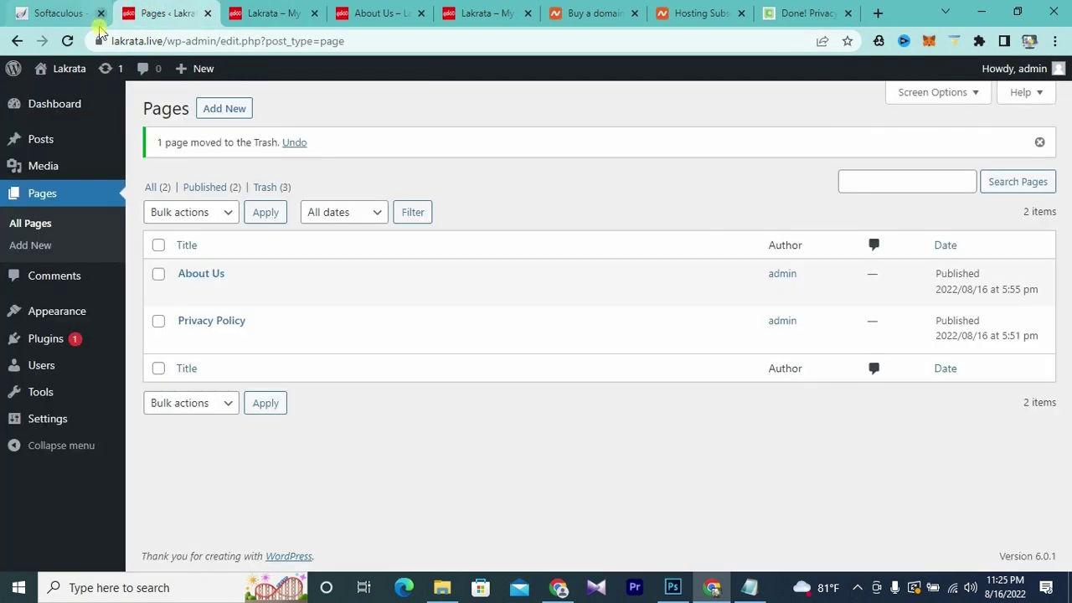
mouse_move(60, 316)
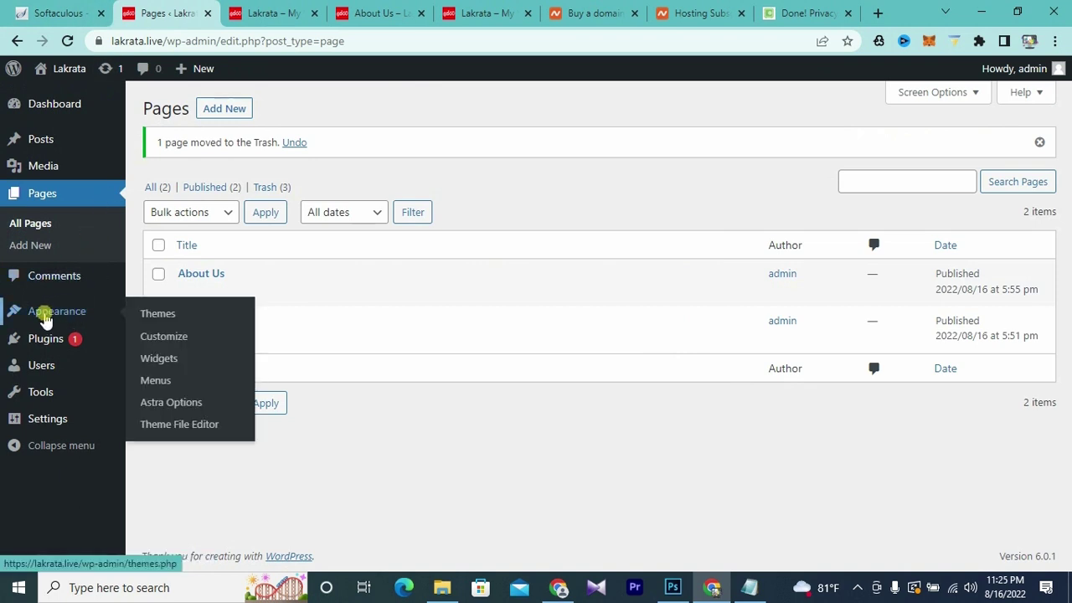
- Install and activate the Ninja Forms plugin found by searching 'ni', then open its dashboard
mouse_move(48, 337)
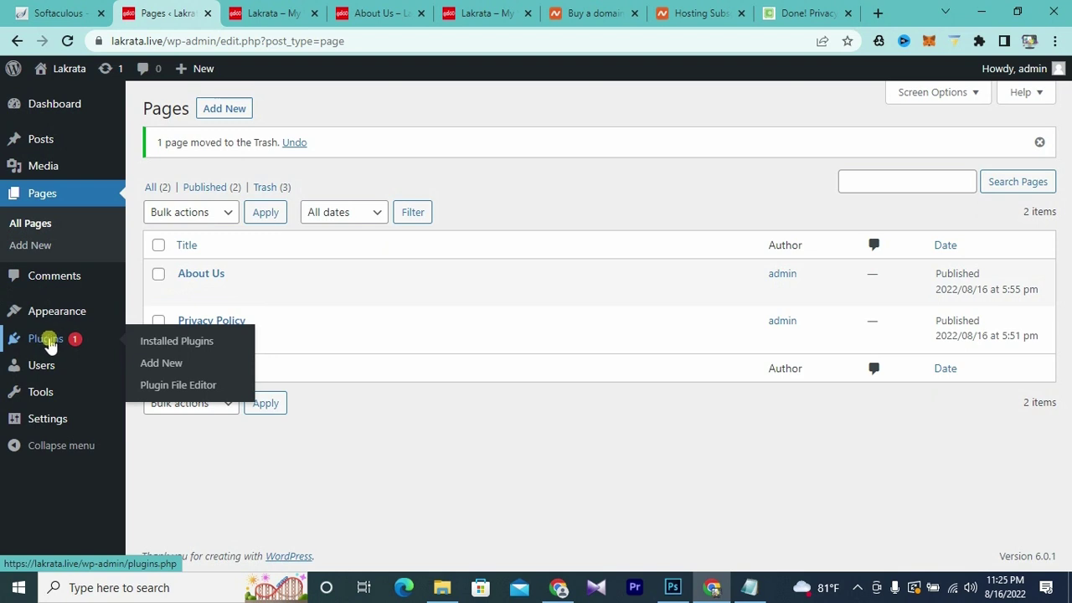
left_click(150, 363)
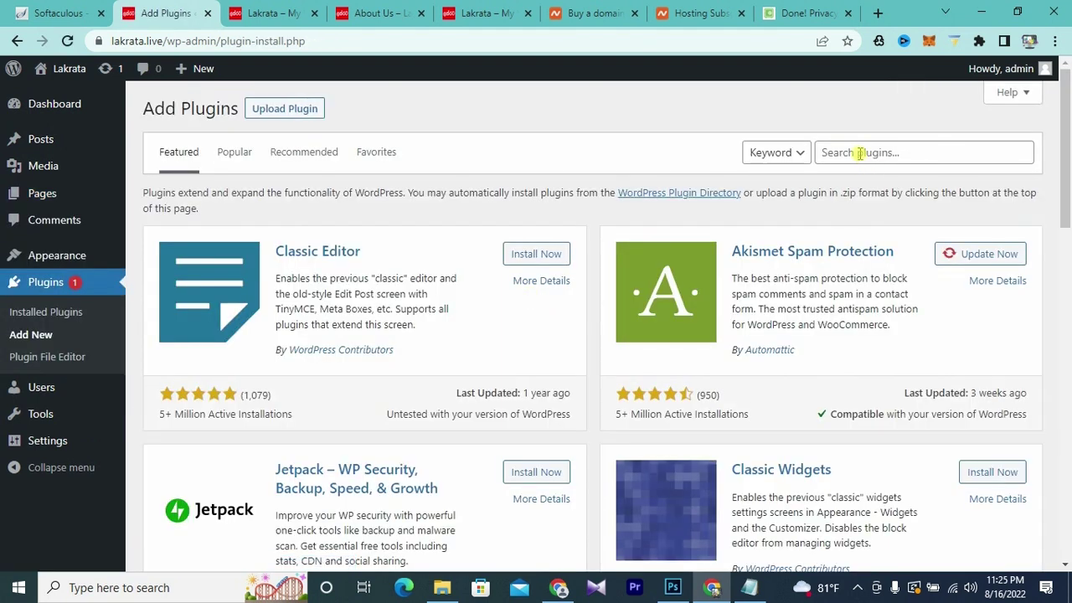
left_click(863, 153)
type("ninja")
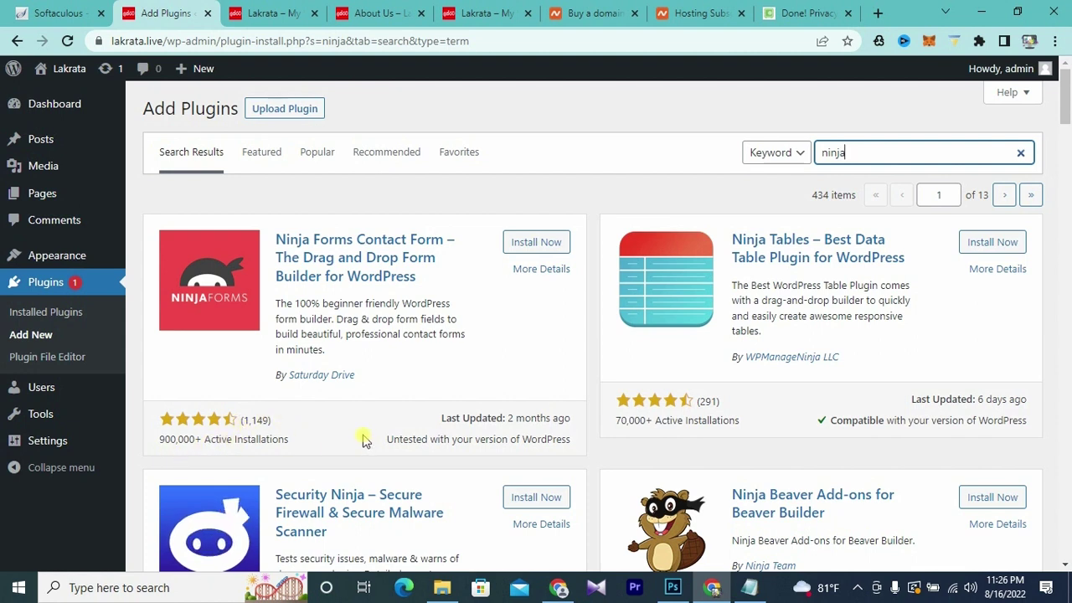
left_click(529, 245)
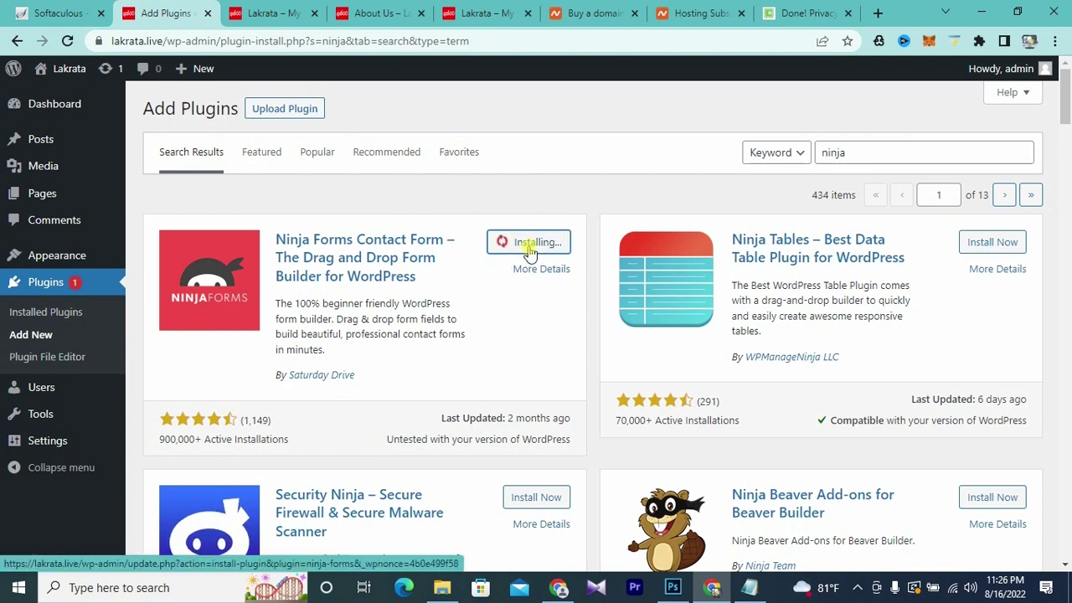
left_click(544, 243)
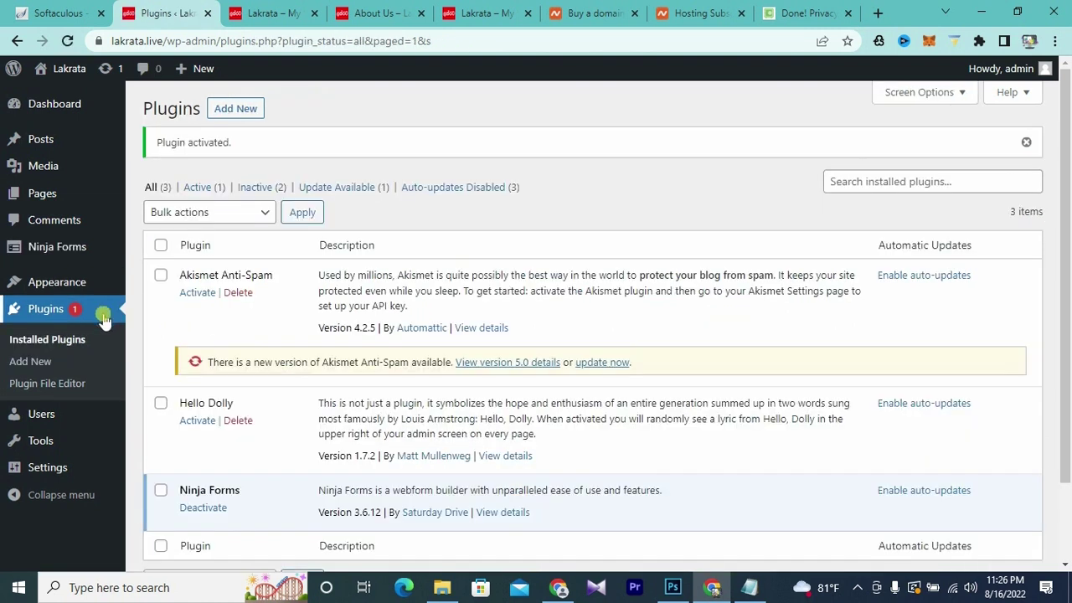
mouse_move(41, 246)
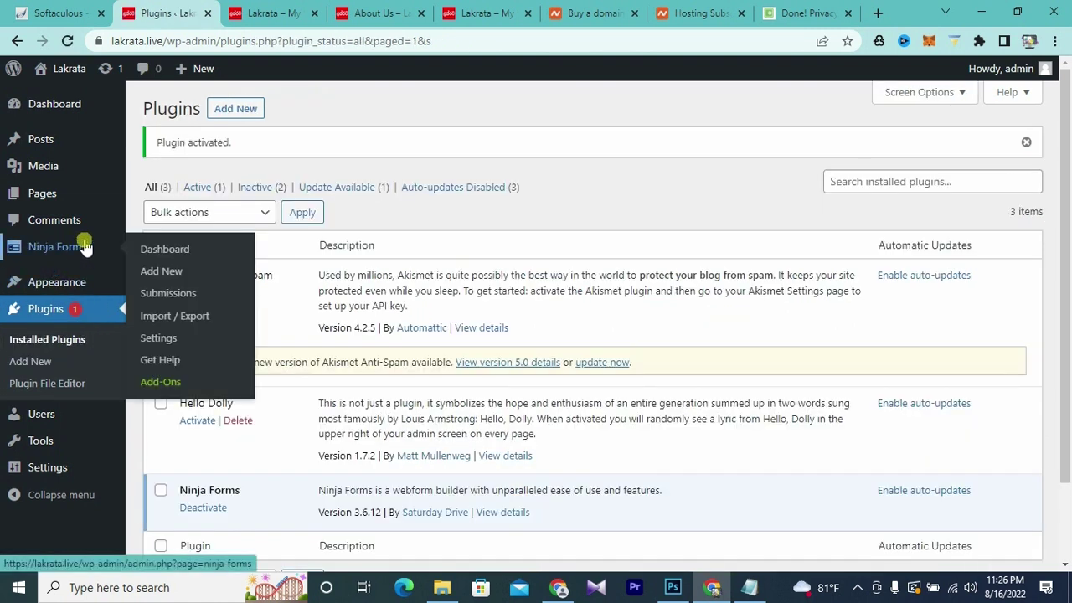
left_click(168, 252)
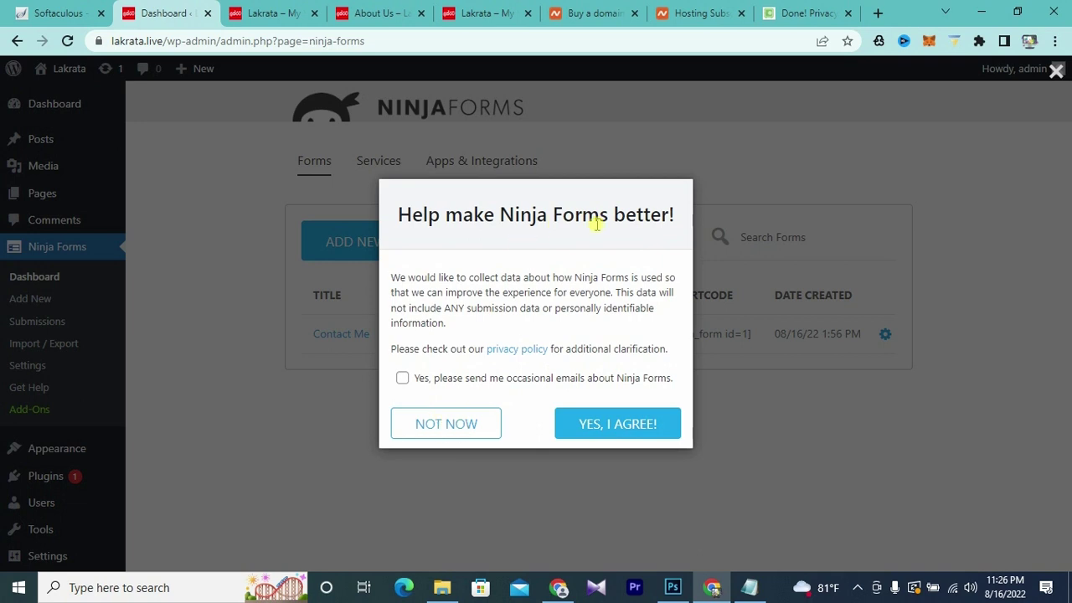
- Accept Ninja Forms data sharing and create a new form from the Contact Us template
left_click(591, 426)
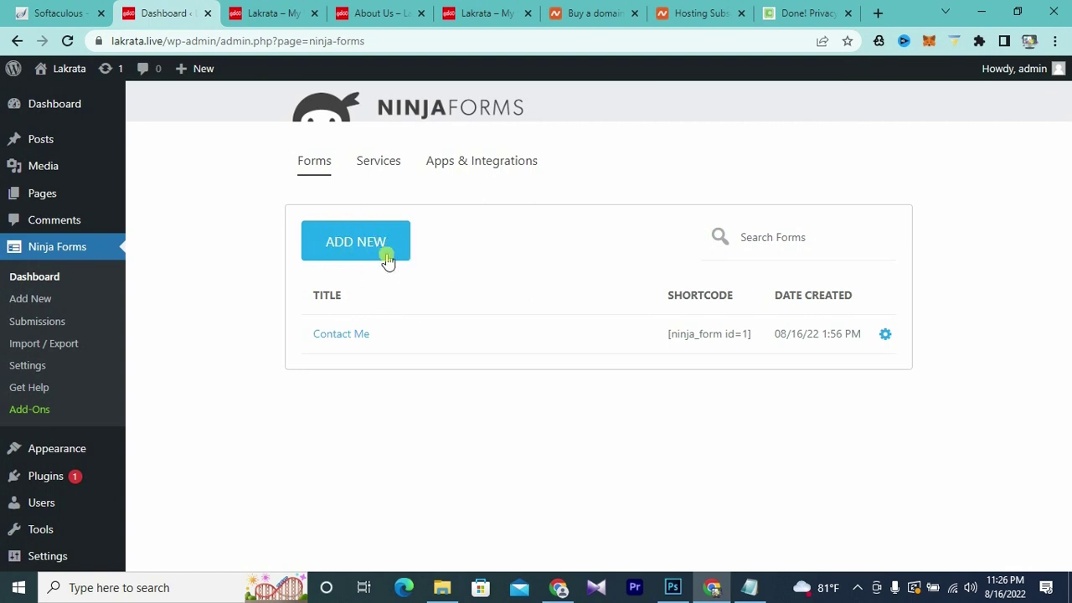
left_click(356, 242)
left_click(359, 245)
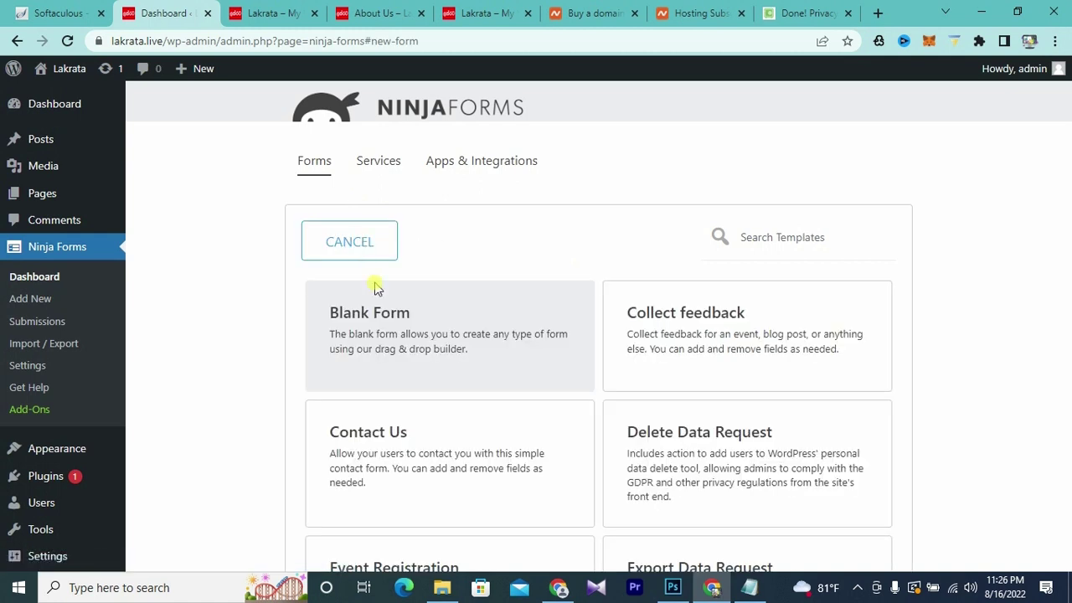
left_click(439, 427)
scroll(440, 427, "down", 1)
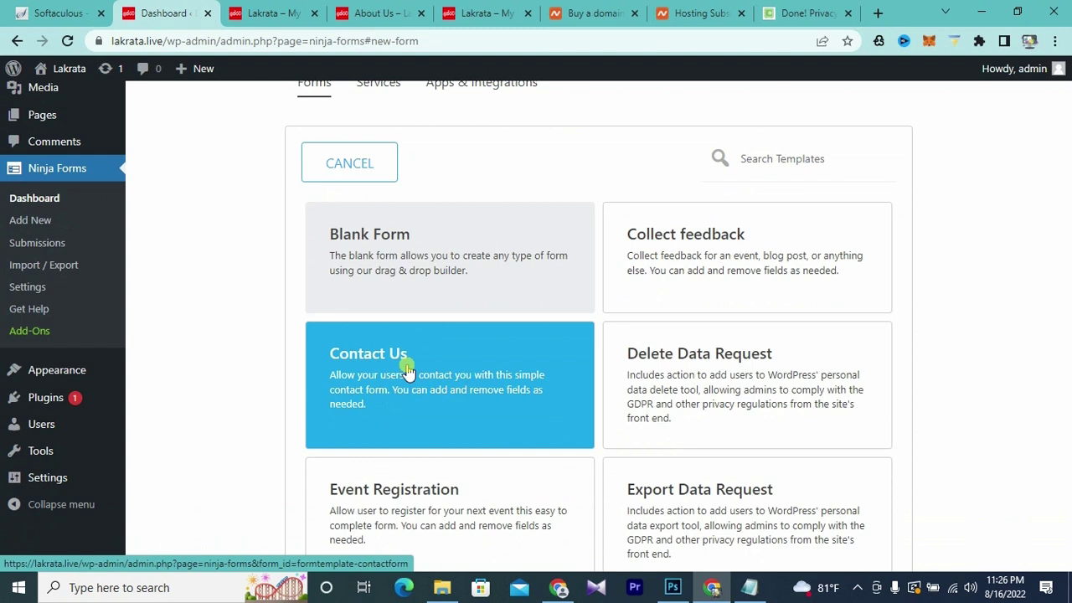
left_click(408, 372)
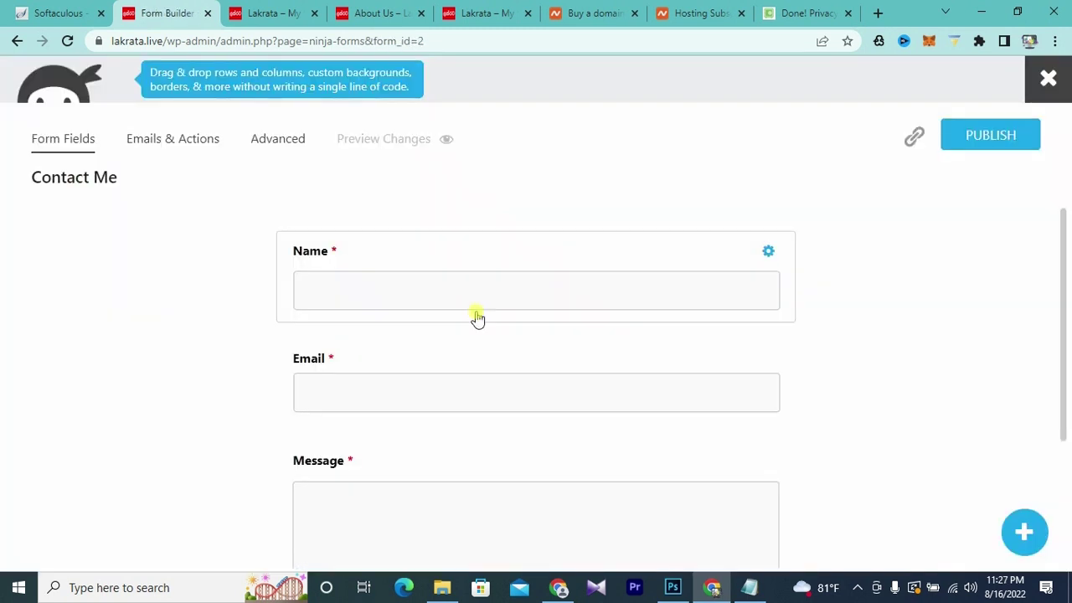
- Change the form title from 'Contact Me' to 'Contact Us' in Display Settings, then return to fields
scroll(474, 316, "down", 2)
scroll(474, 315, "up", 2)
scroll(472, 386, "down", 1)
scroll(456, 427, "up", 1)
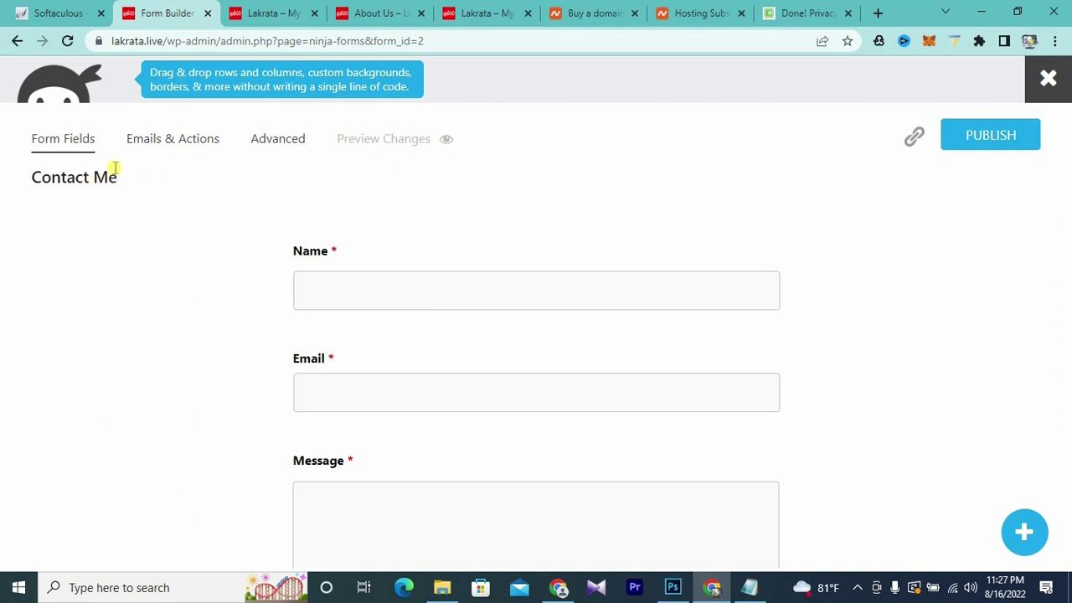
left_click(270, 144)
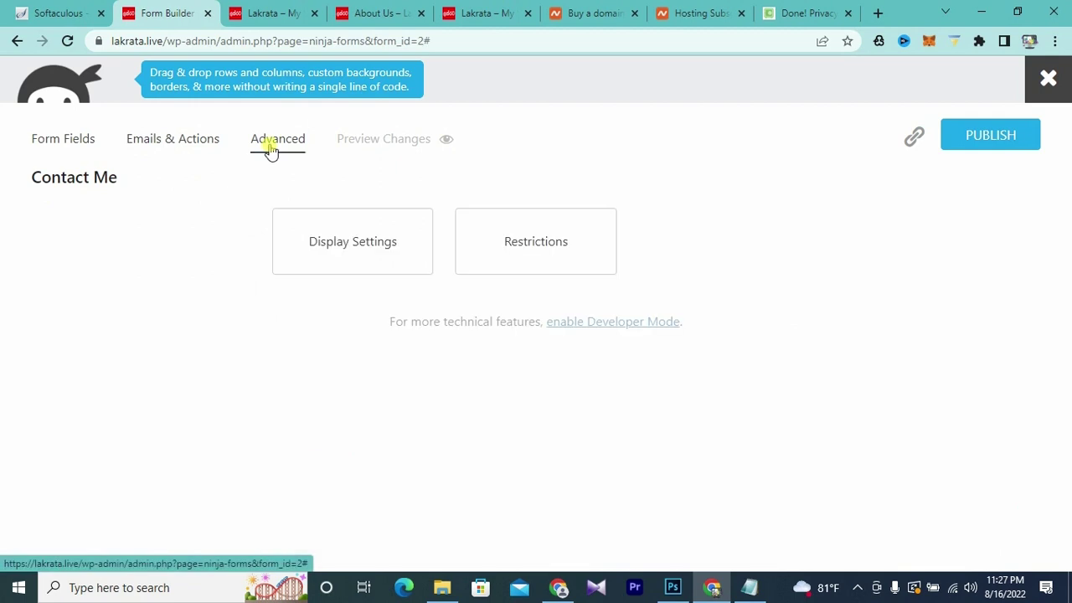
left_click(359, 248)
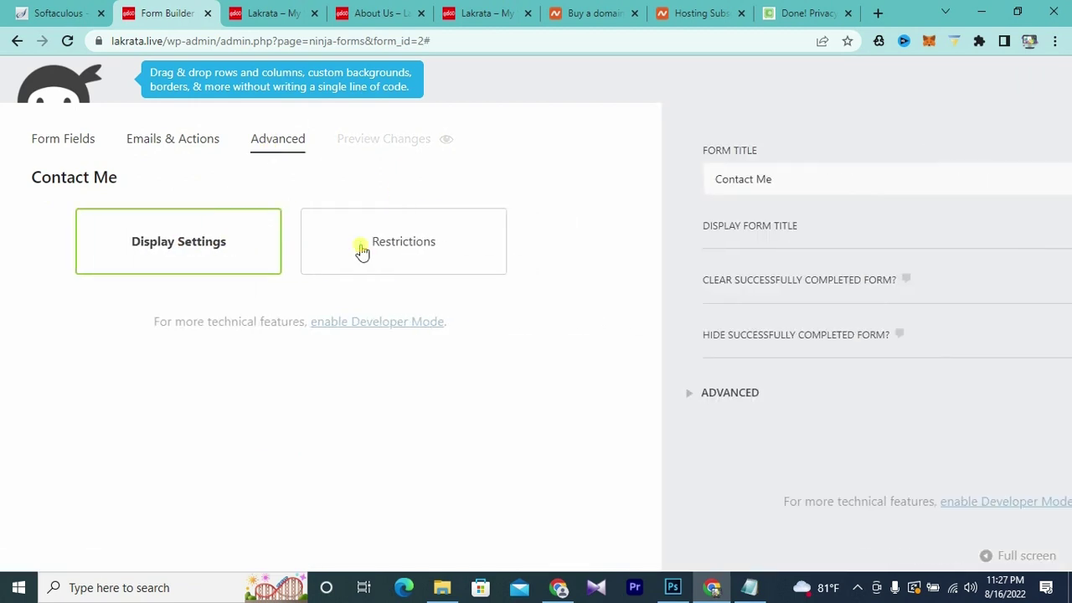
left_click(668, 180)
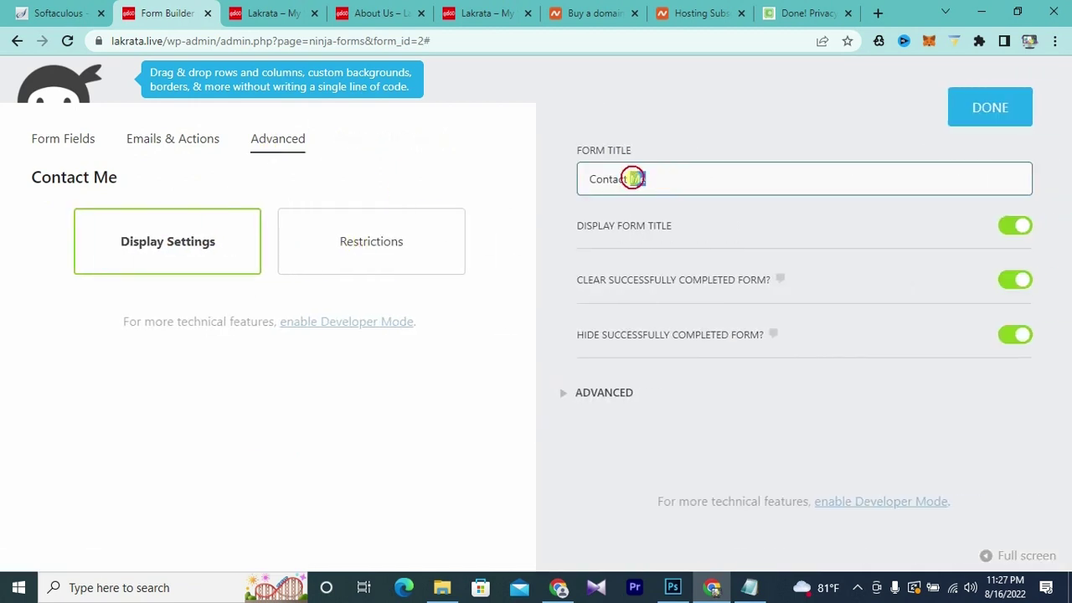
double_click(635, 179)
left_click(997, 120)
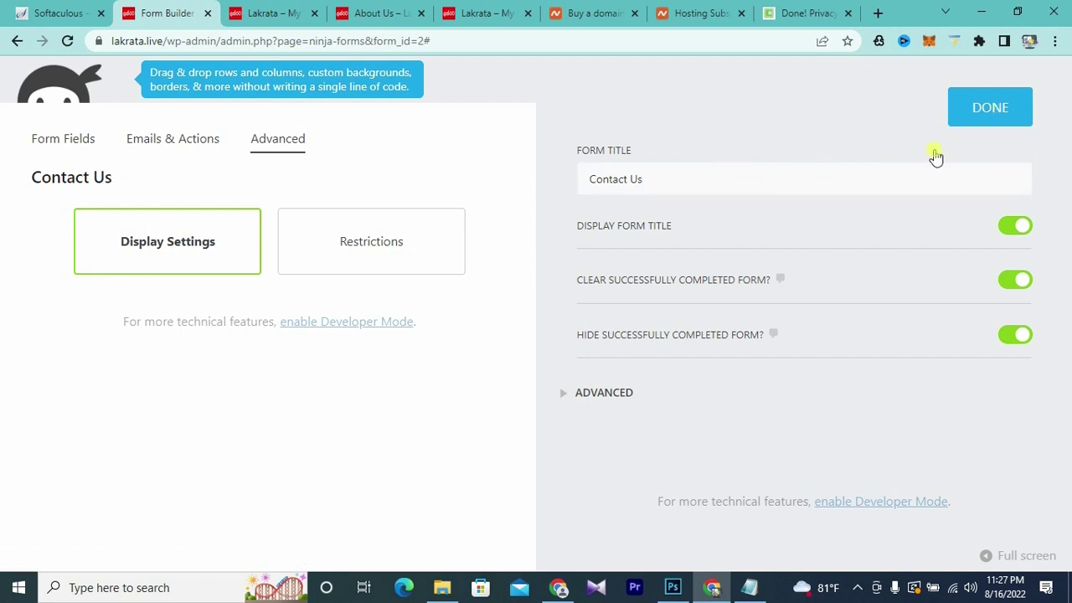
left_click(997, 112)
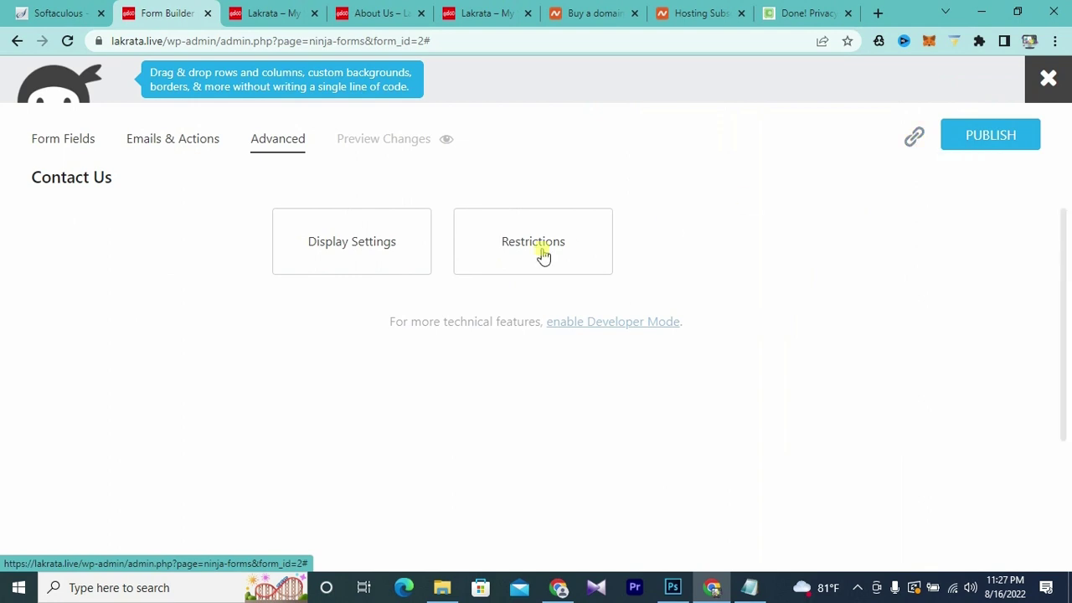
left_click(84, 142)
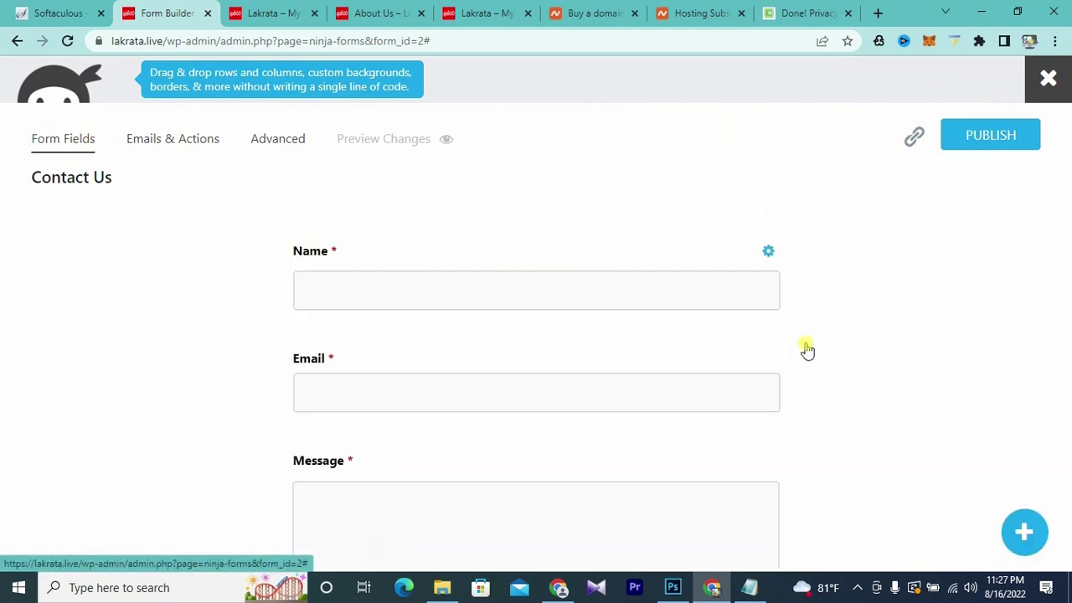
- Move the Name field below Email, then move it back above Email
scroll(494, 315, "down", 1)
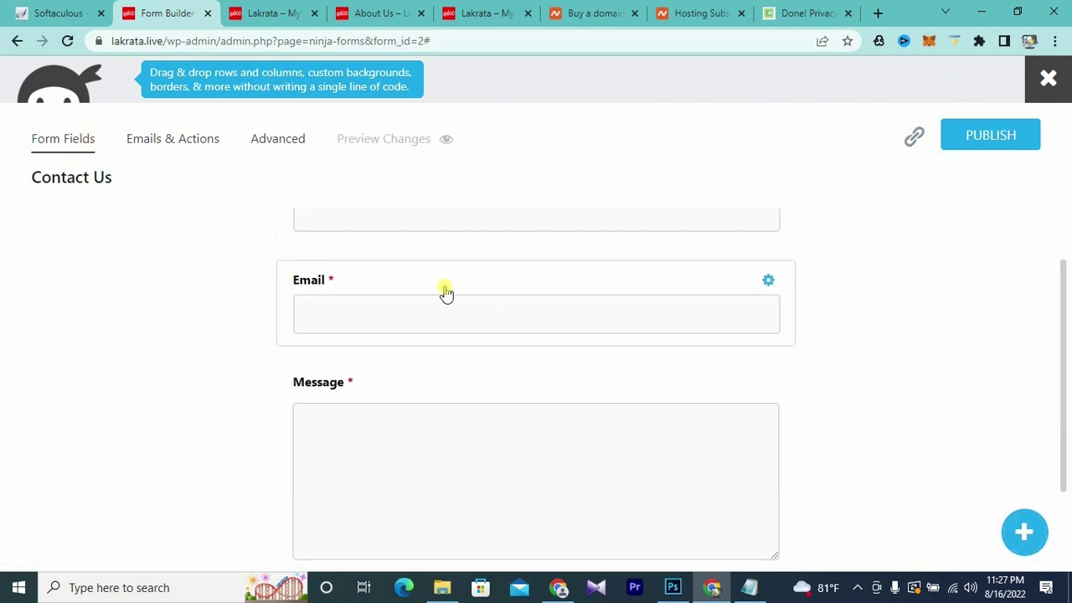
scroll(445, 293, "up", 1)
left_click_drag(519, 249, 500, 399)
left_click_drag(428, 397, 430, 221)
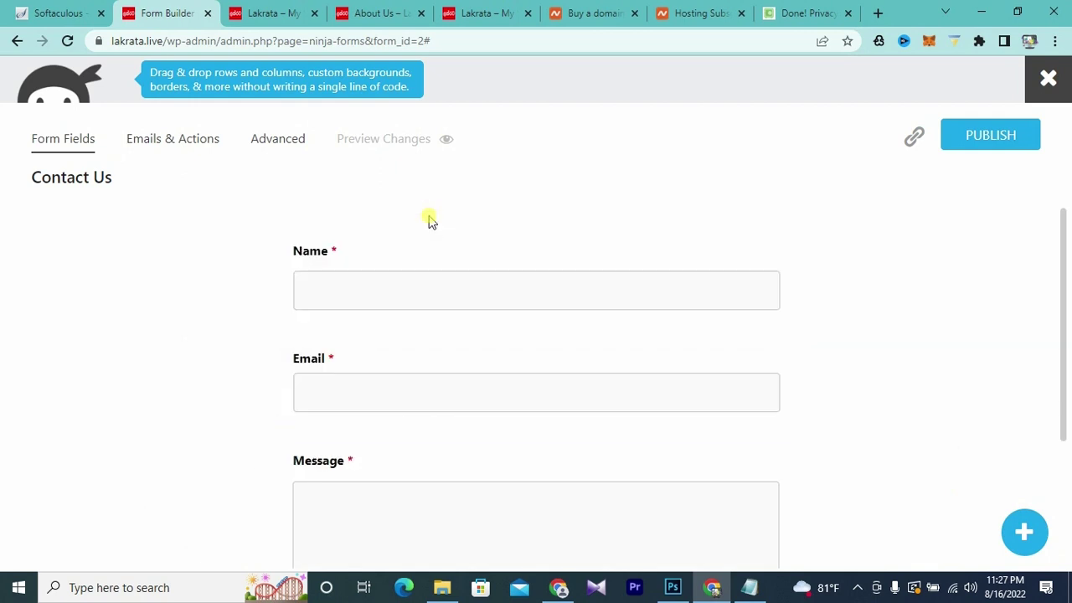
- Add an Address field between the Email and Message fields
left_click(1024, 532)
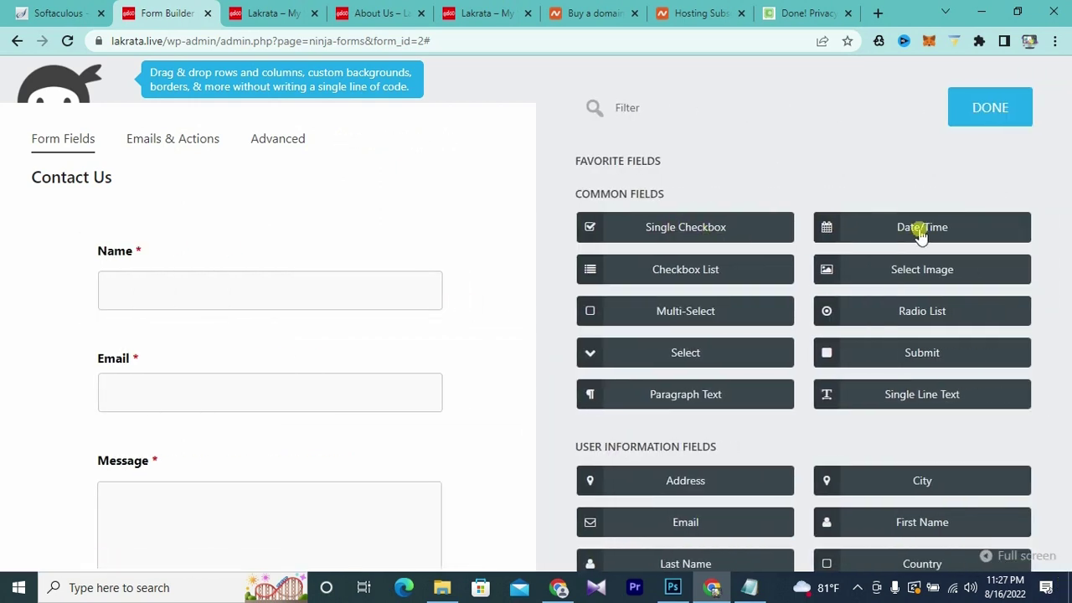
scroll(684, 416, "down", 1)
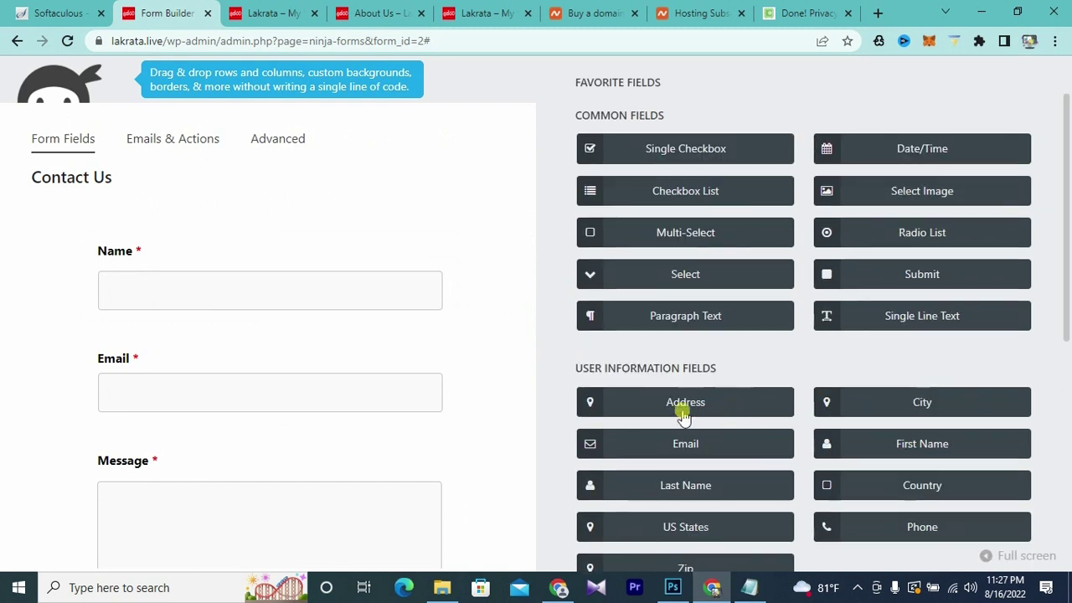
left_click_drag(682, 403, 129, 433)
scroll(308, 398, "down", 1)
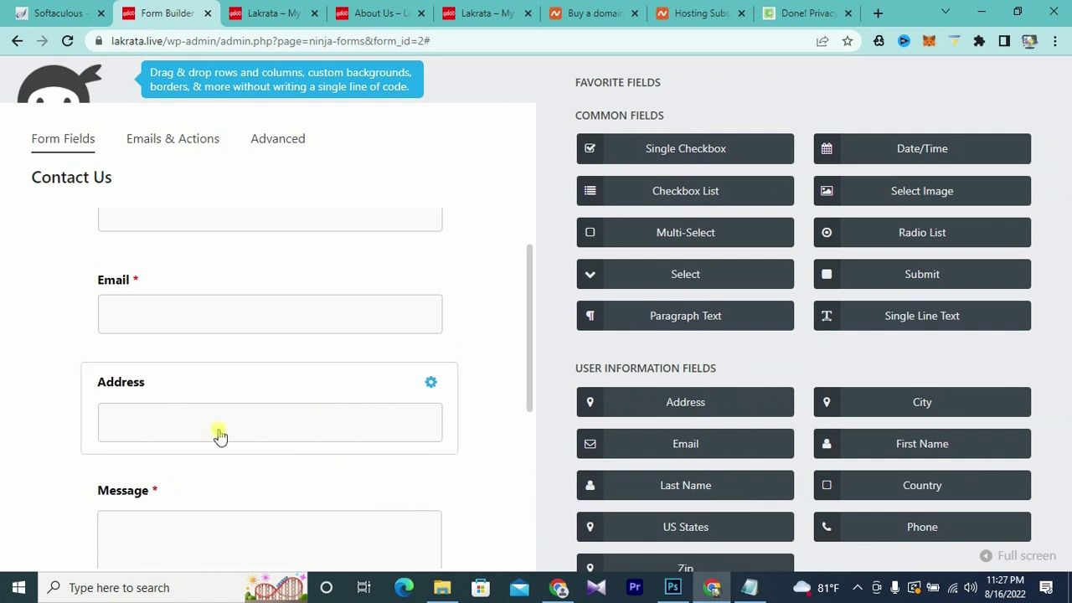
scroll(220, 433, "up", 1)
scroll(310, 406, "down", 2)
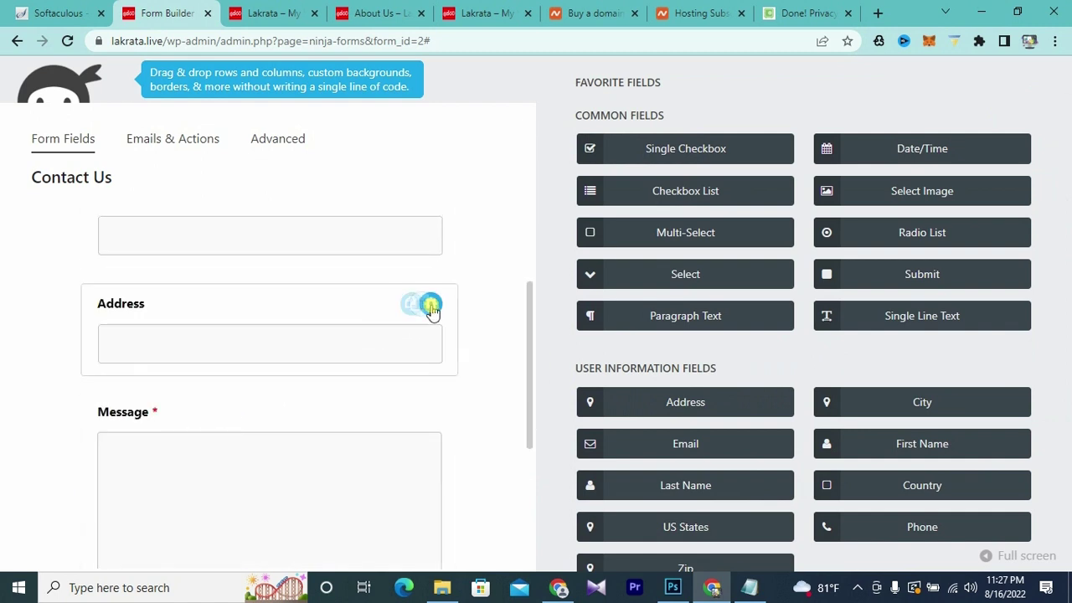
- Delete the Address field, publish the Name/Email/Message form, and close the builder
left_click(430, 307)
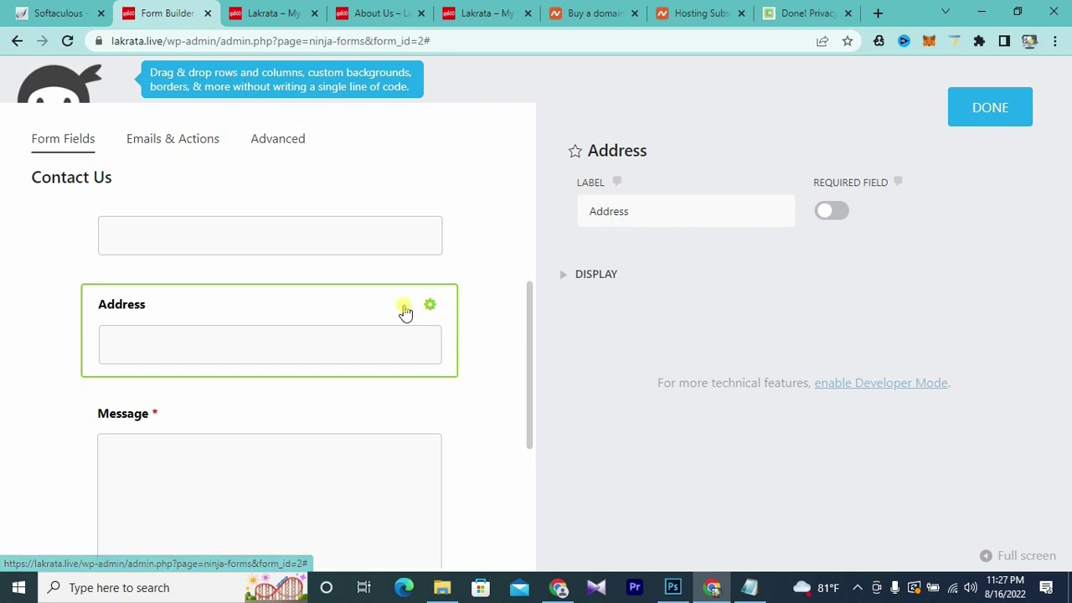
left_click(987, 122)
mouse_move(761, 330)
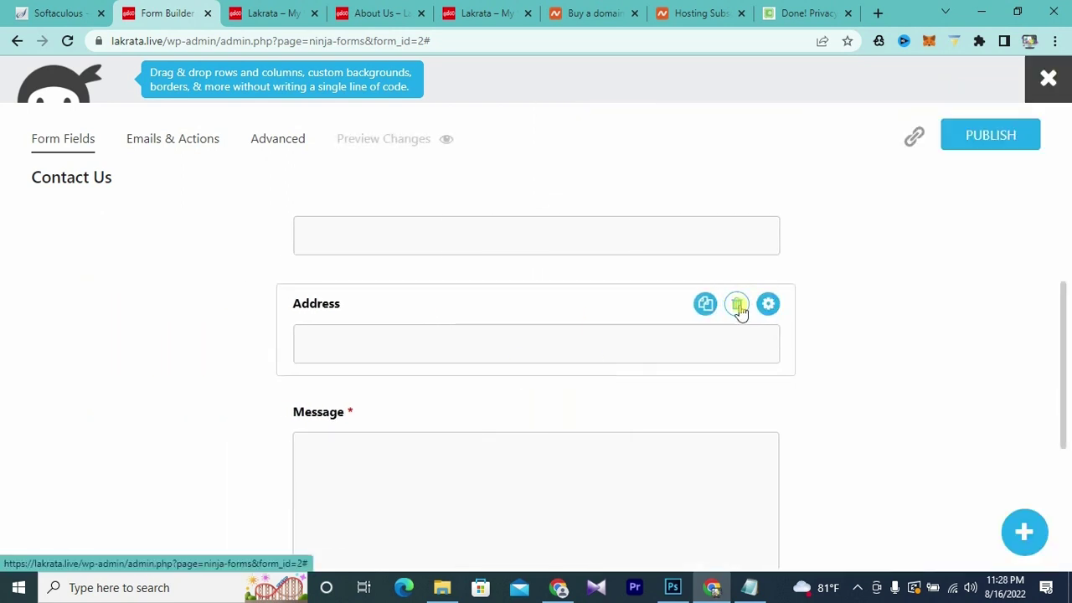
left_click(738, 309)
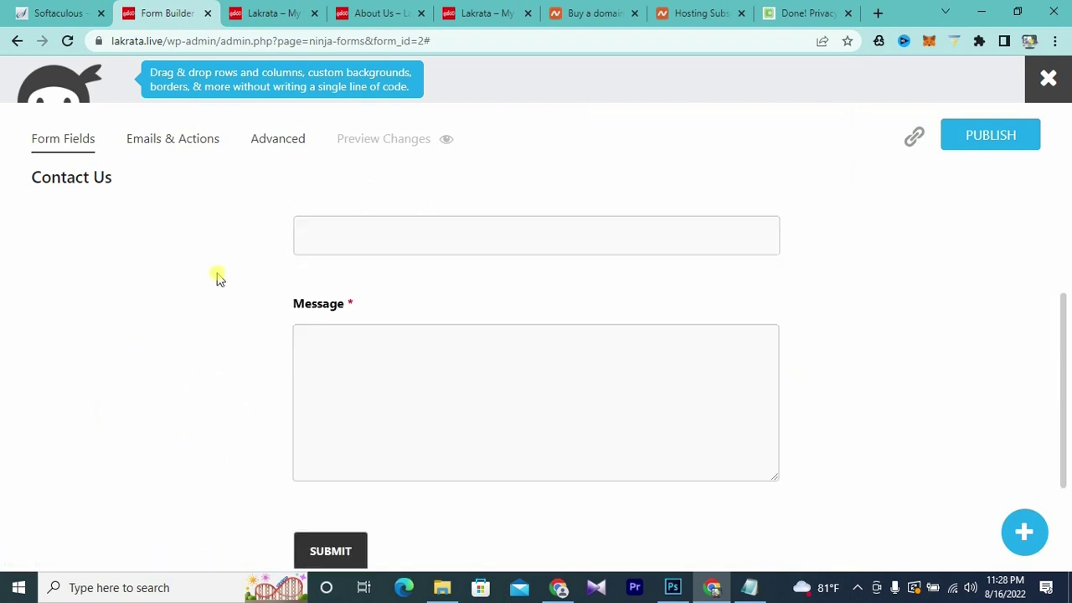
left_click(991, 138)
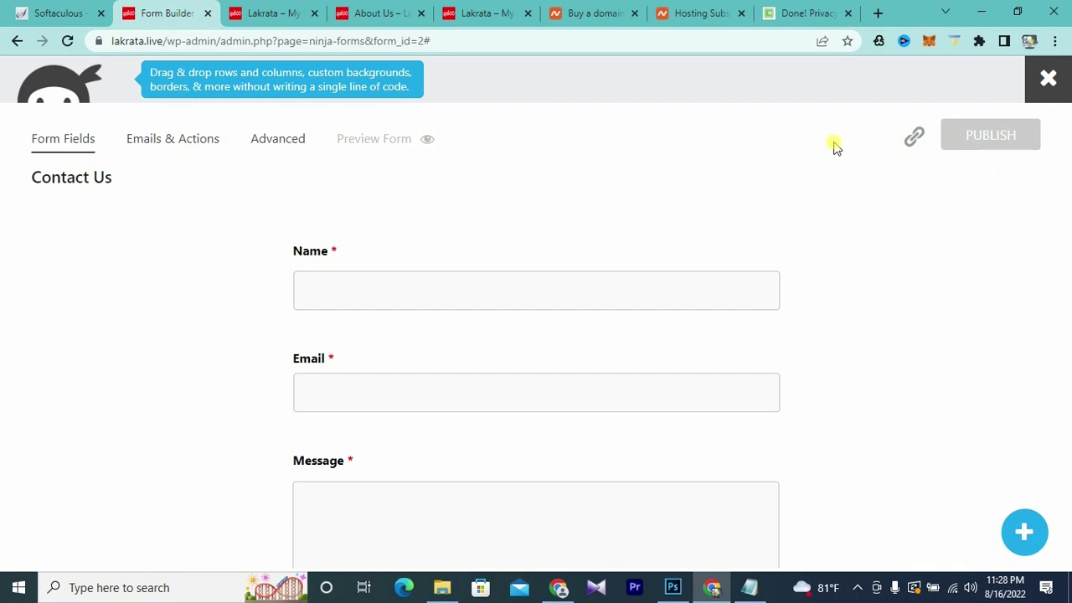
left_click(1051, 82)
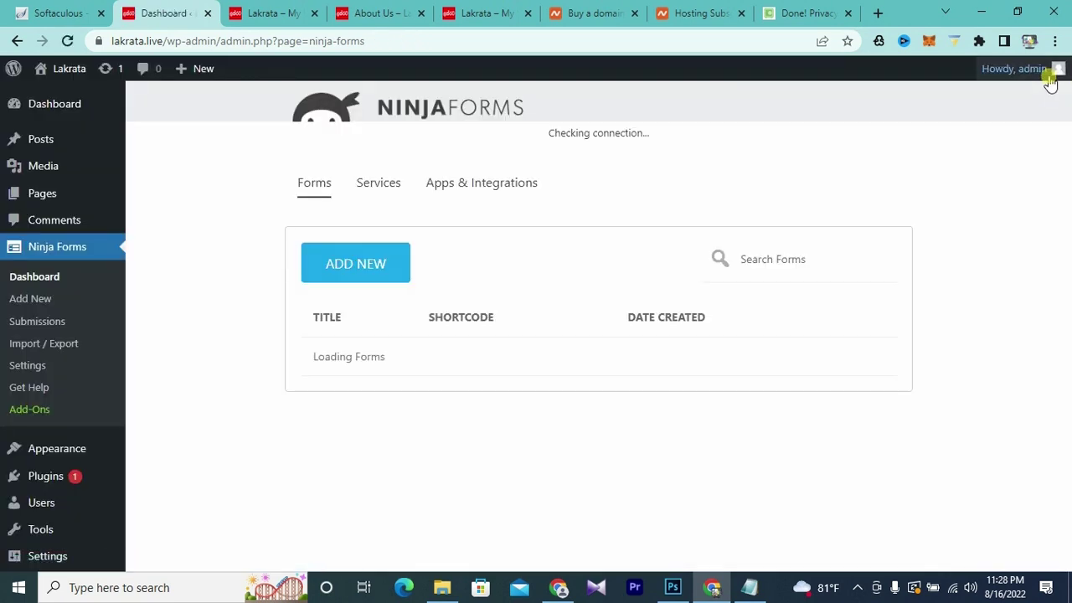
- Copy the Contact Us form's shortcode [ninja_form id=2] from the Ninja Forms list
mouse_move(1051, 83)
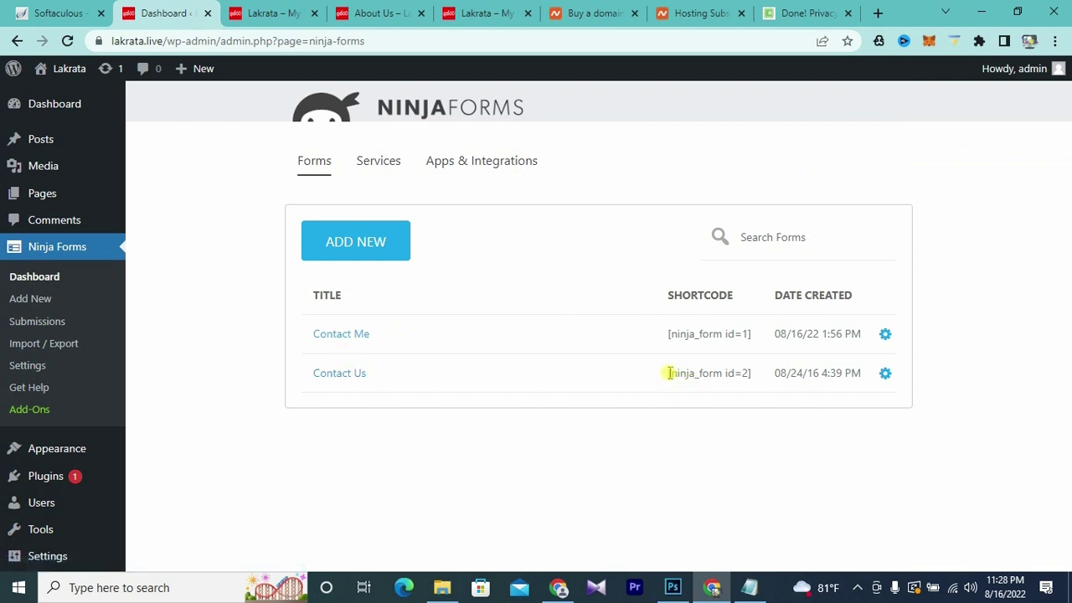
left_click_drag(670, 373, 756, 372)
right_click(730, 374)
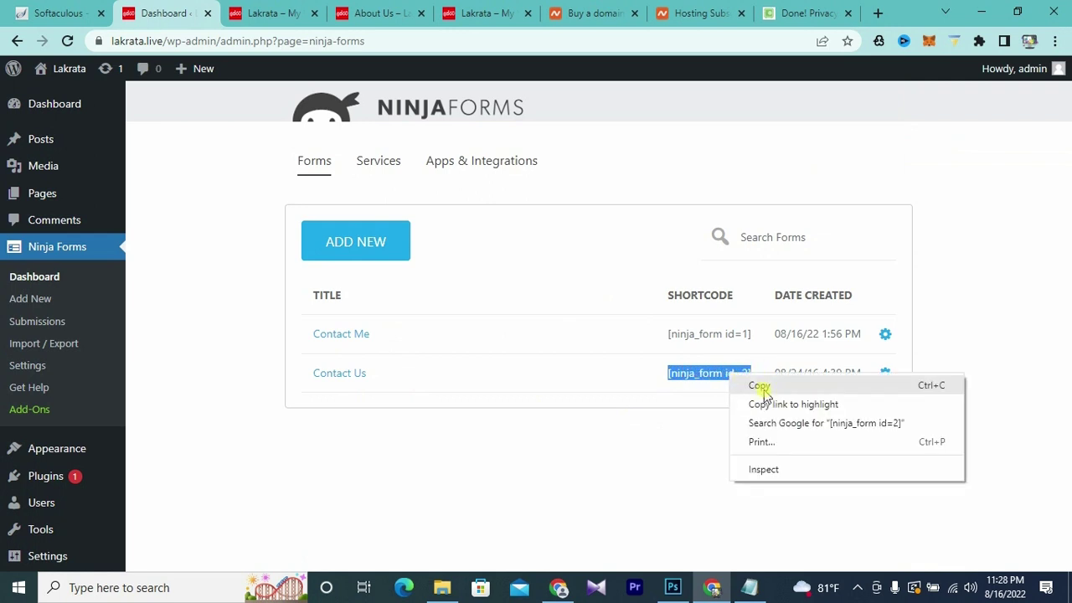
left_click(760, 387)
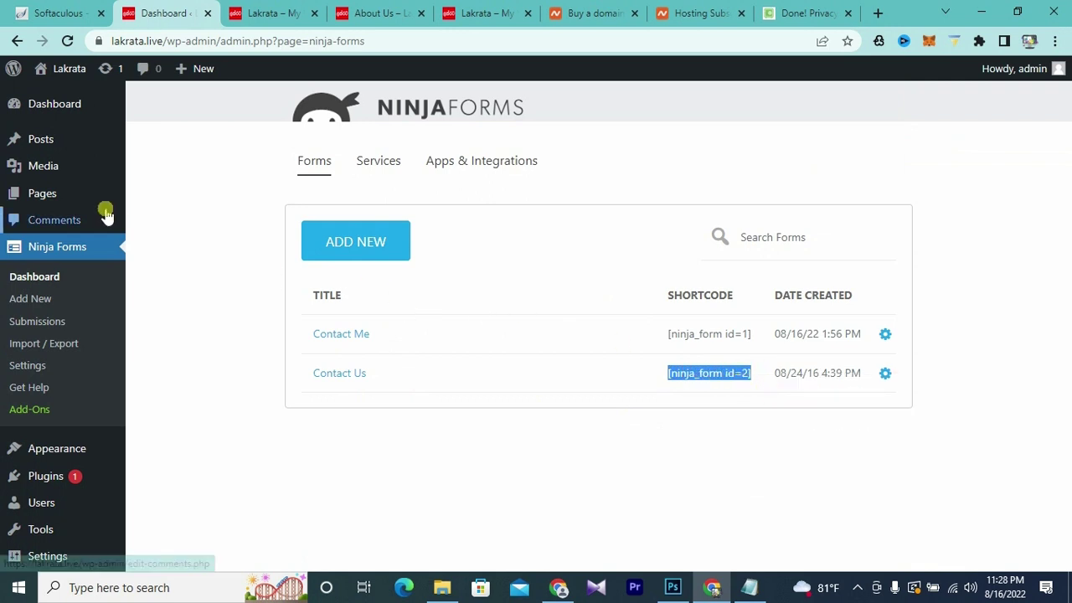
mouse_move(48, 205)
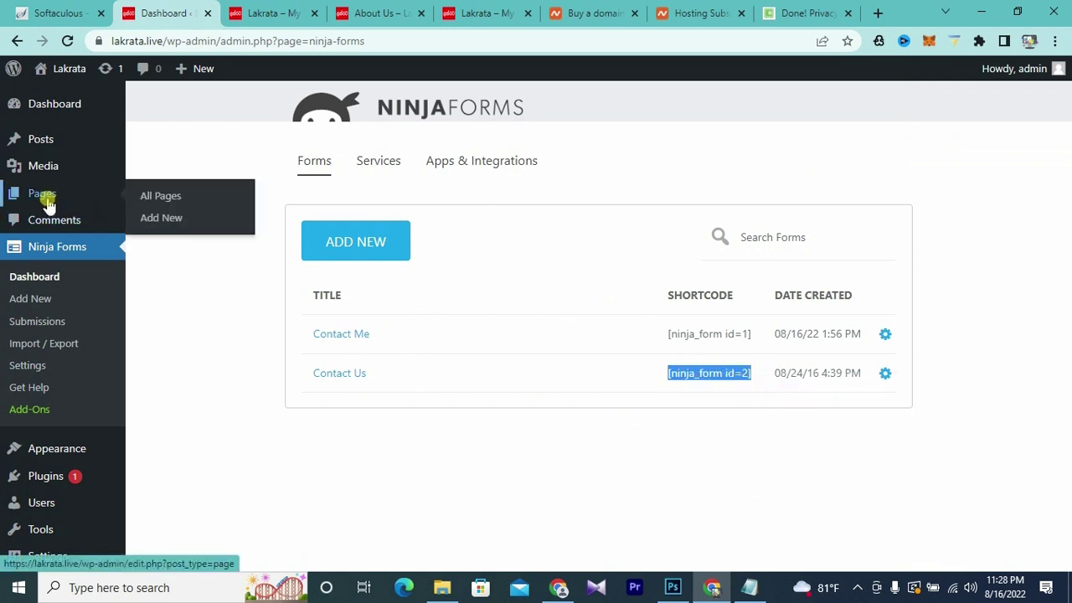
- Start a new page titled Contact Us and insert a Code block
left_click(168, 224)
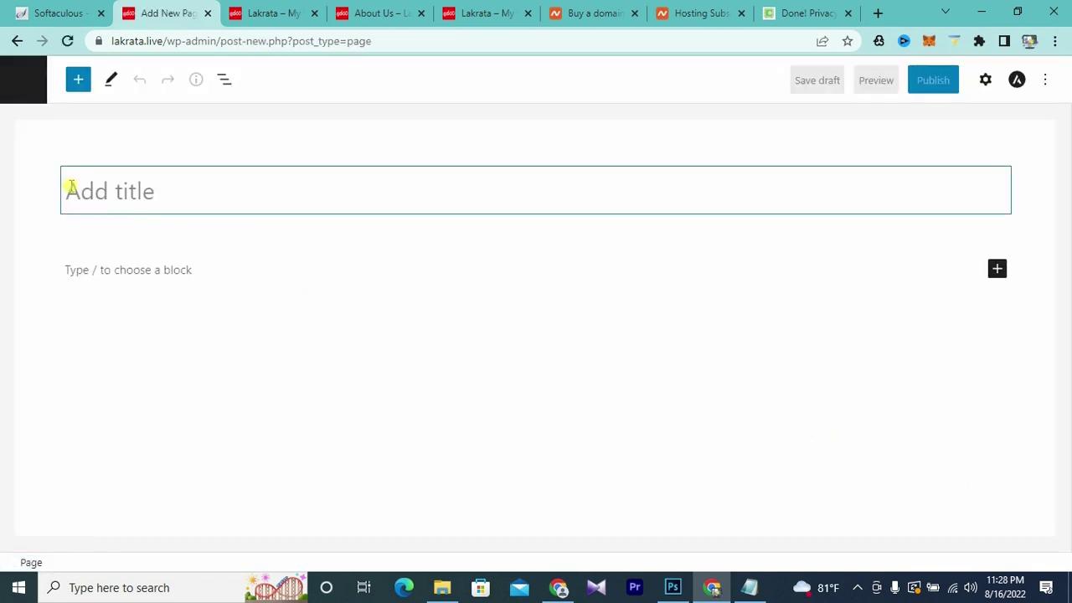
type("Contact Us")
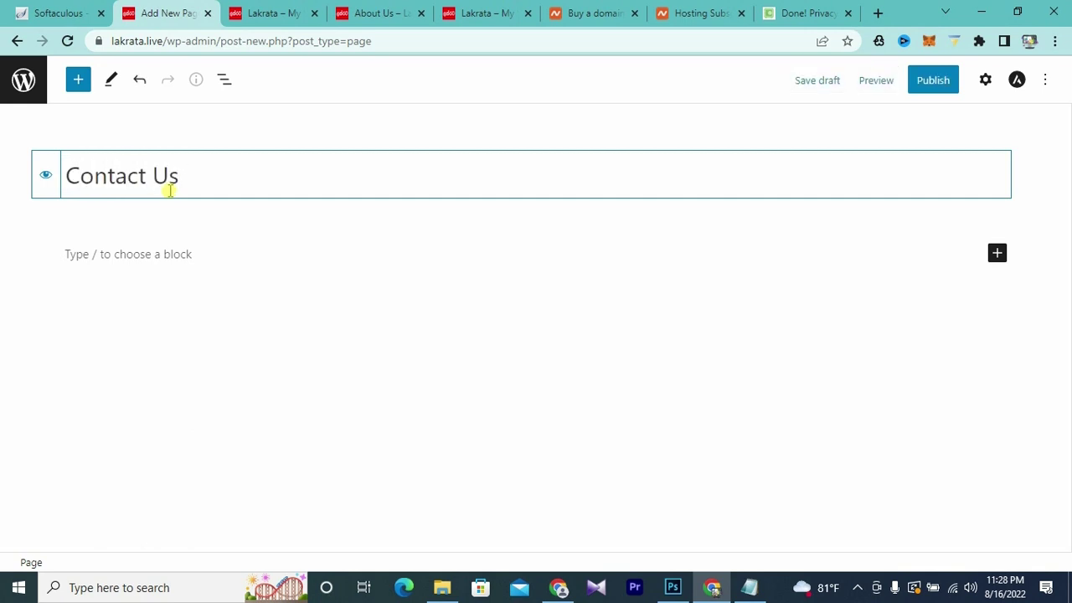
left_click(114, 256)
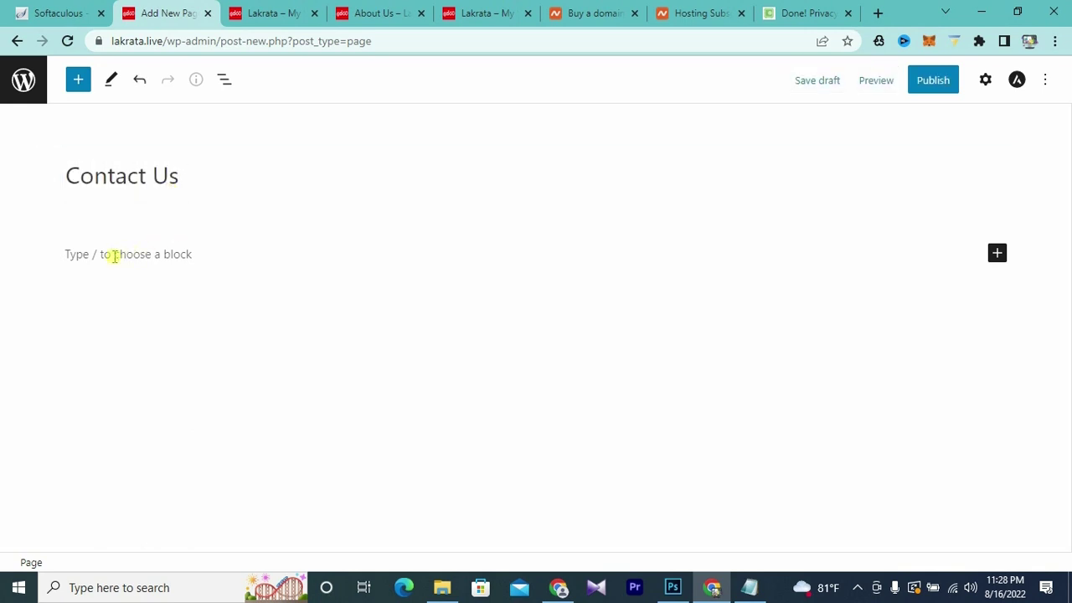
left_click(122, 257)
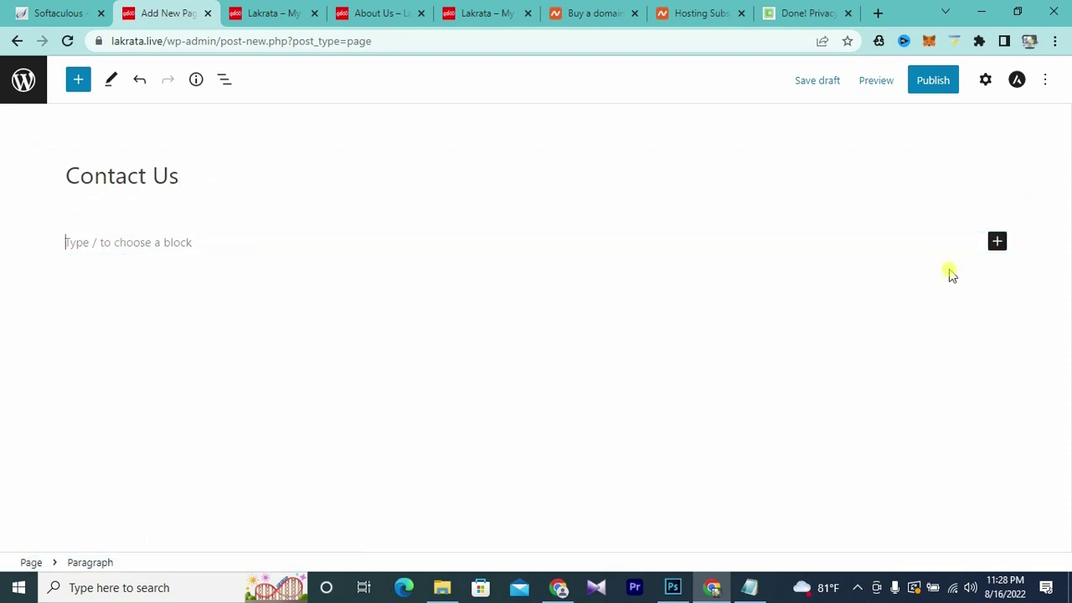
left_click(1001, 245)
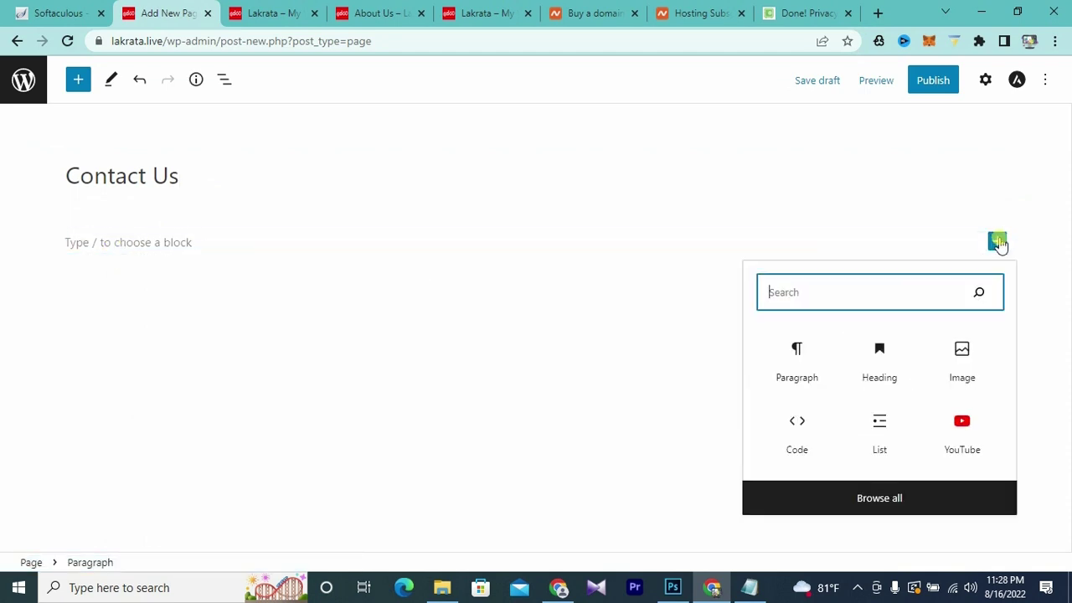
left_click(796, 431)
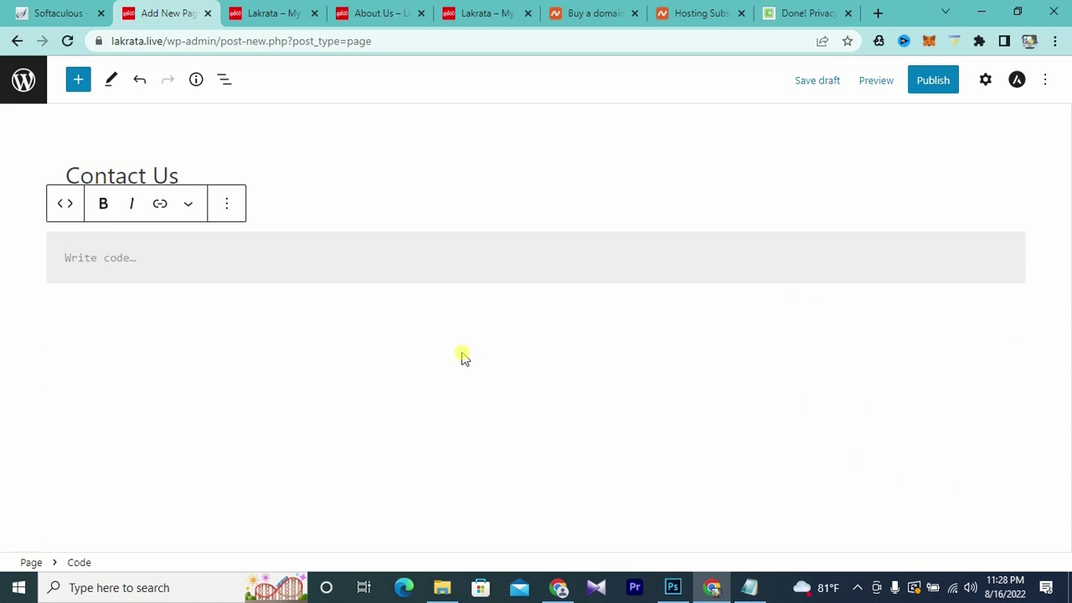
- Paste [ninja_form id=2] into the block as HTML and publish the page
left_click(226, 204)
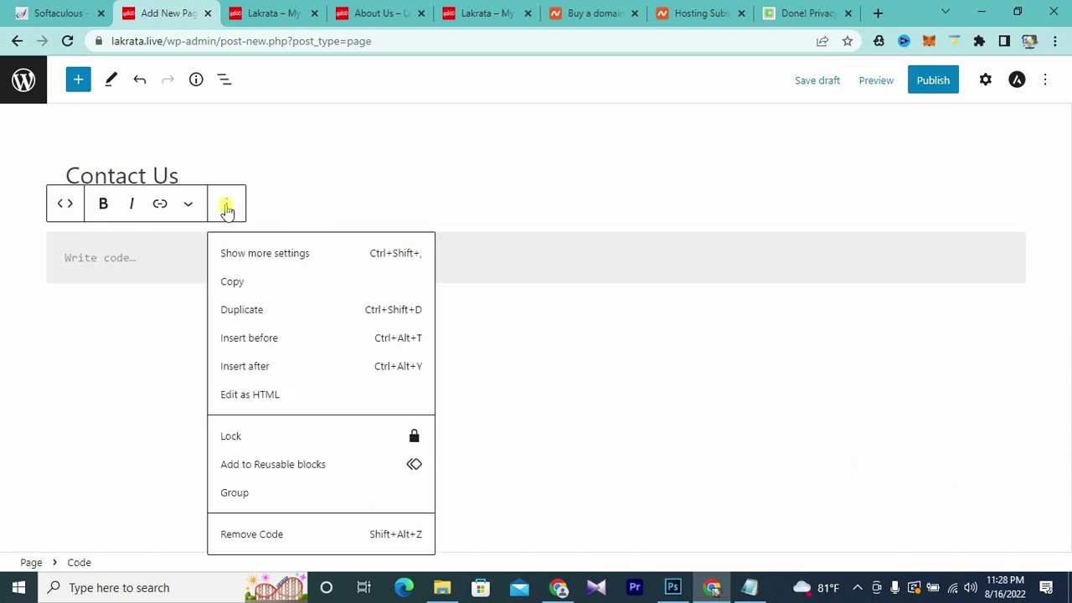
left_click(248, 397)
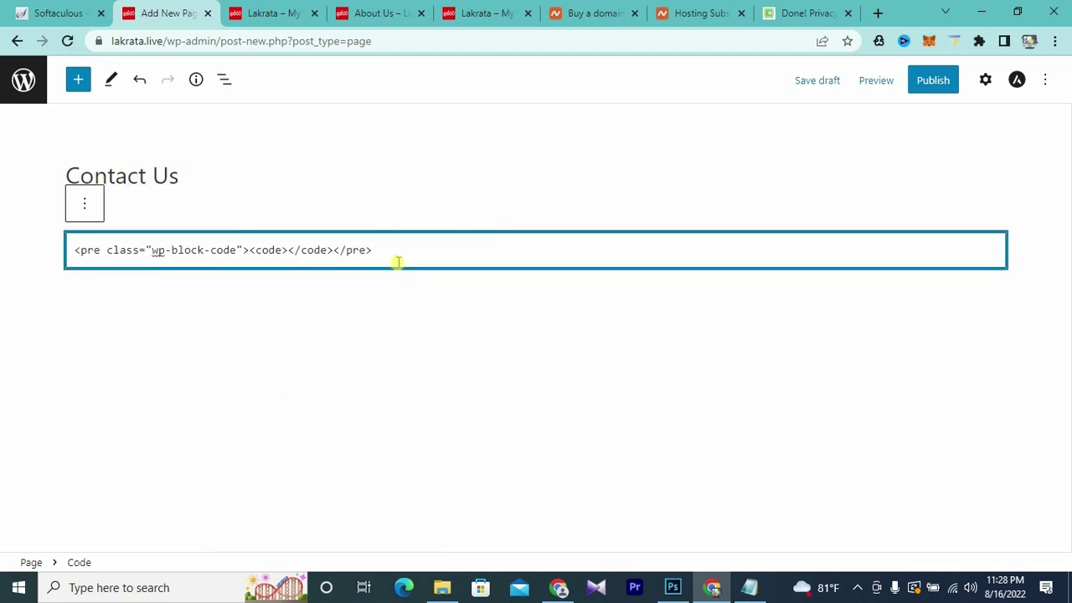
left_click_drag(400, 250, 19, 246)
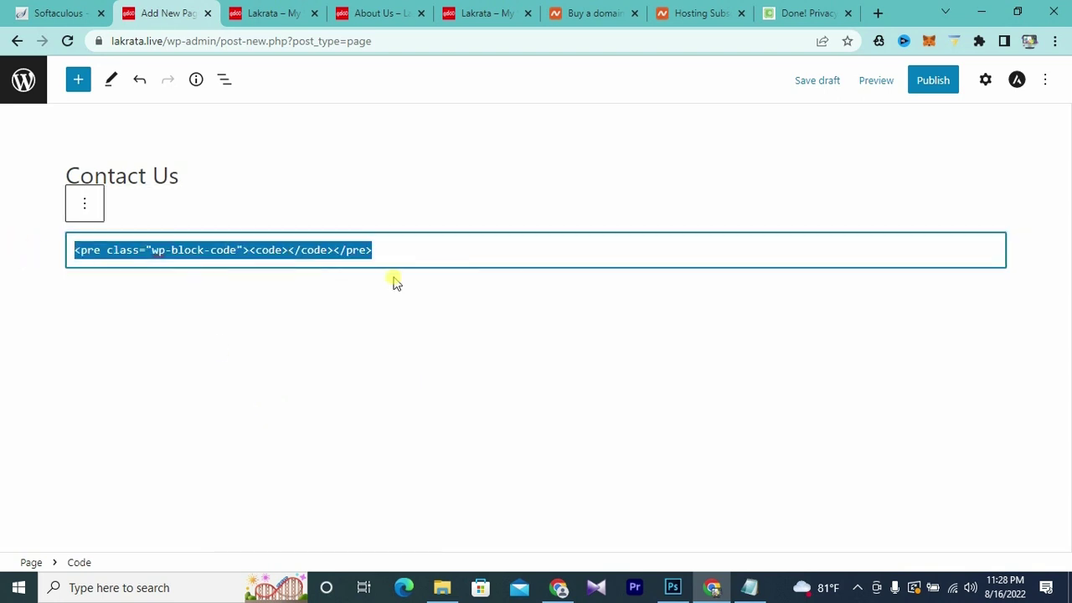
key("ctrl+v")
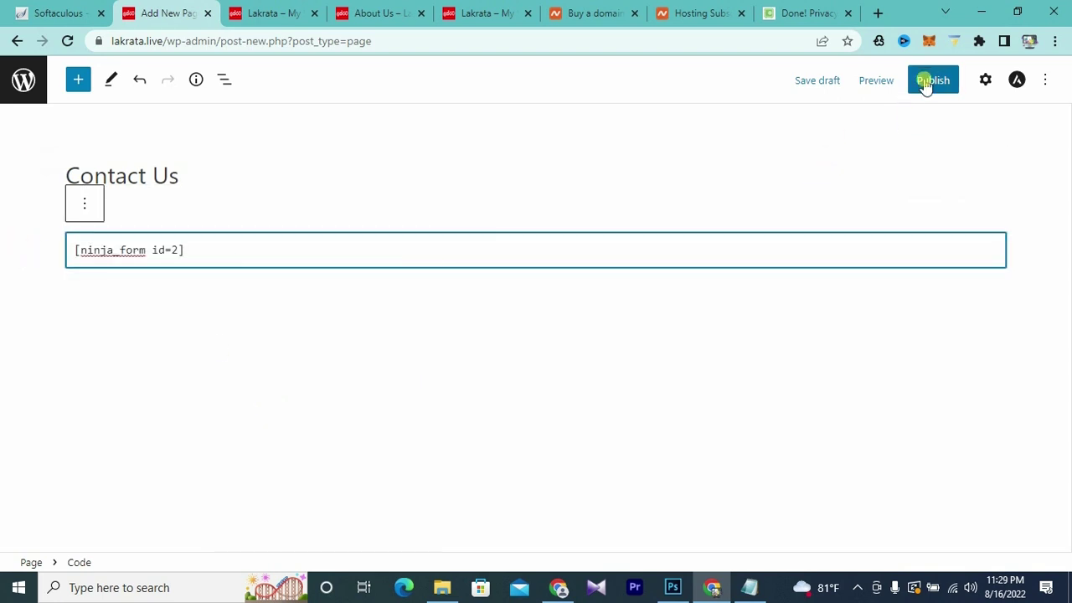
left_click(926, 84)
left_click(919, 90)
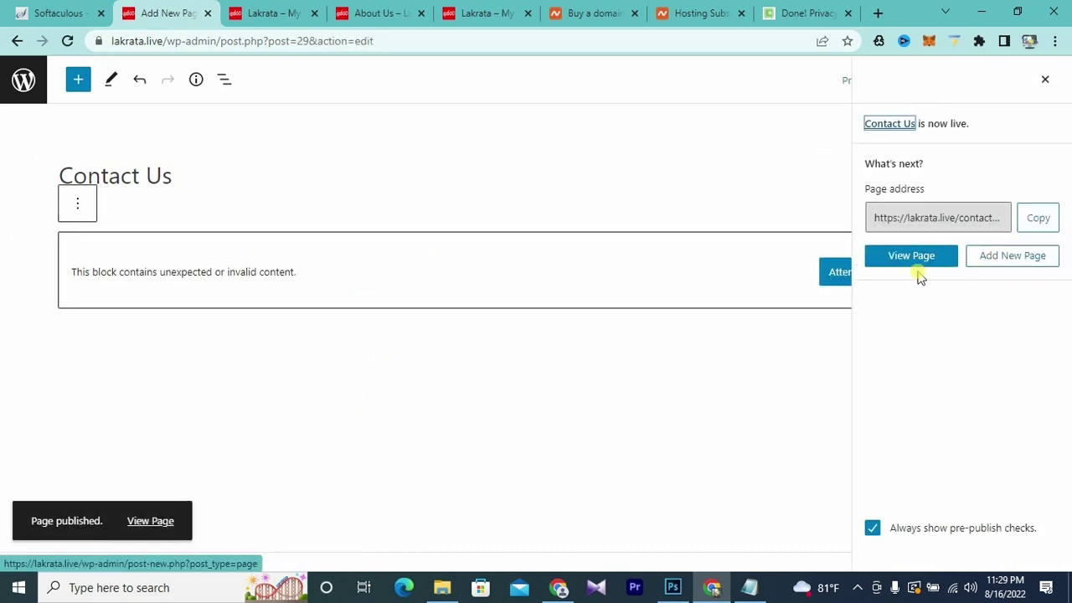
- View the published Contact Us page and check its Name, Email and Message form
left_click(911, 257)
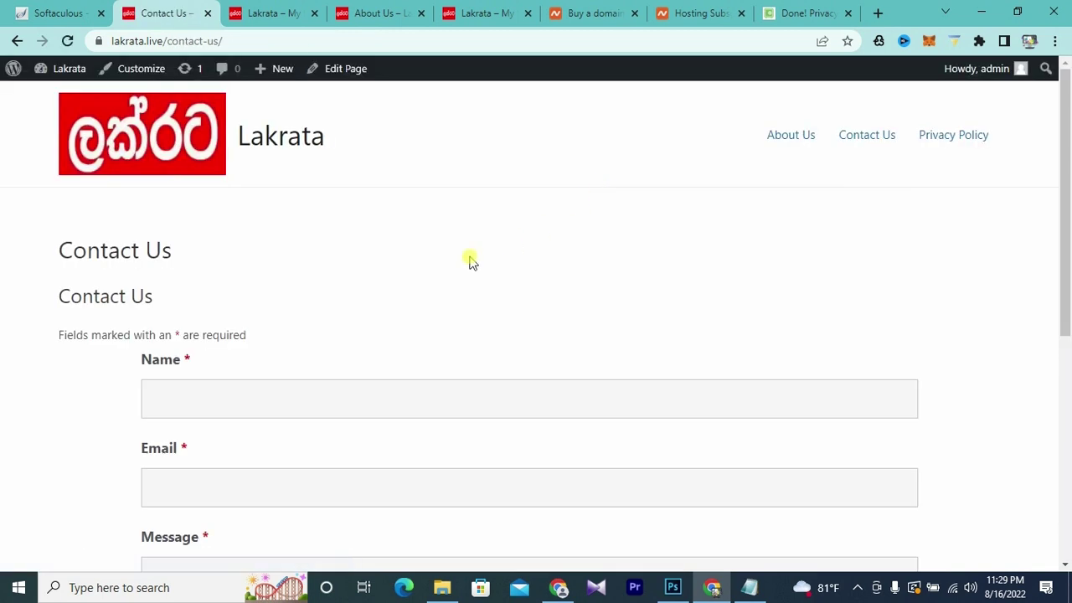
scroll(471, 262, "down", 3)
scroll(472, 262, "up", 3)
scroll(471, 262, "down", 5)
scroll(469, 260, "up", 5)
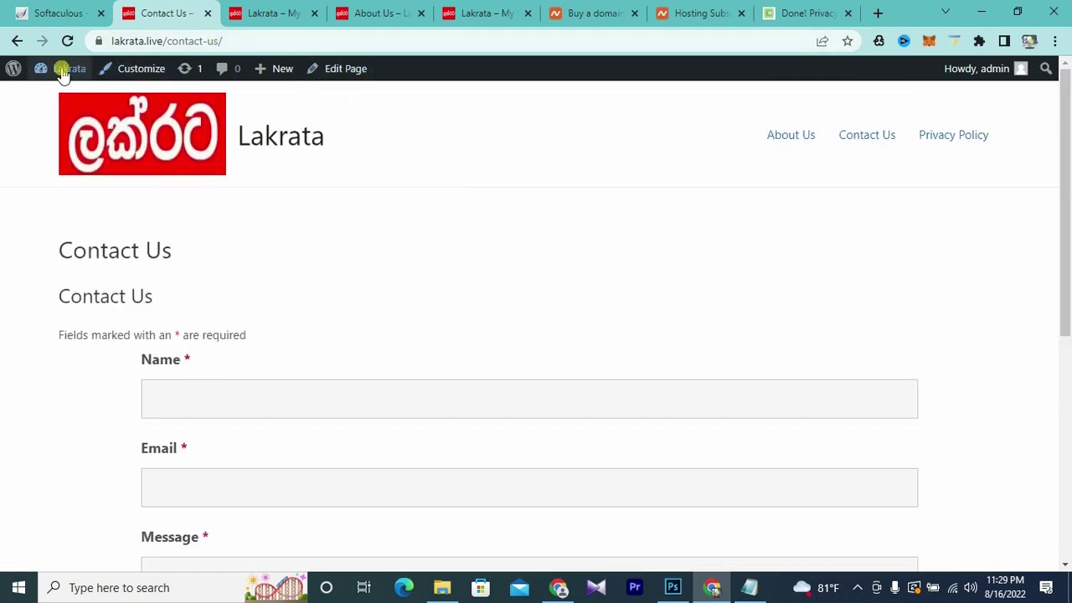
- Reload the site's home page tab, then return to the Contact Us page
left_click(256, 14)
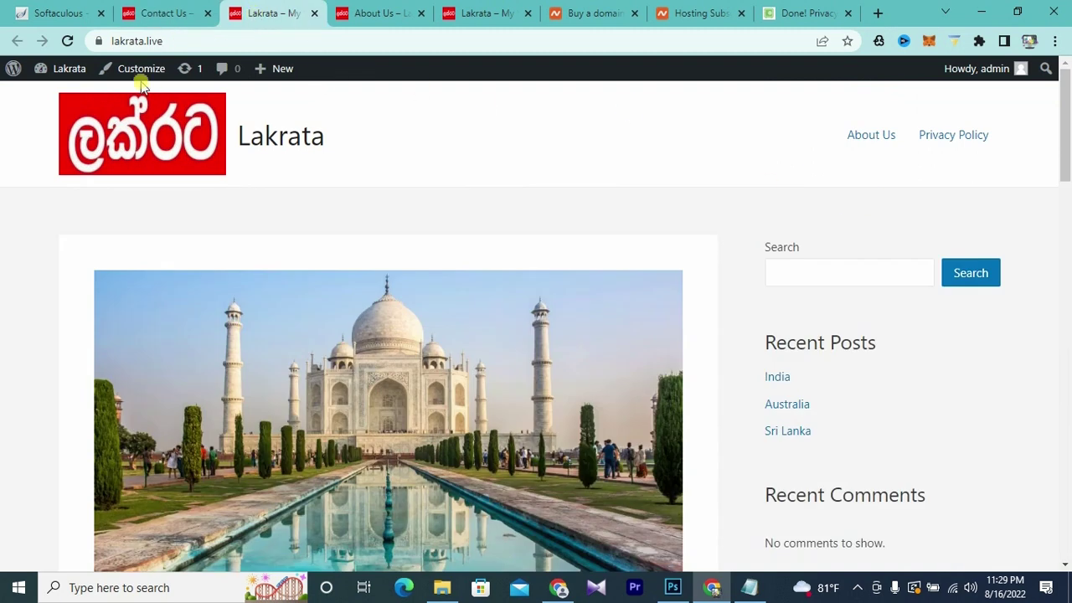
left_click(68, 41)
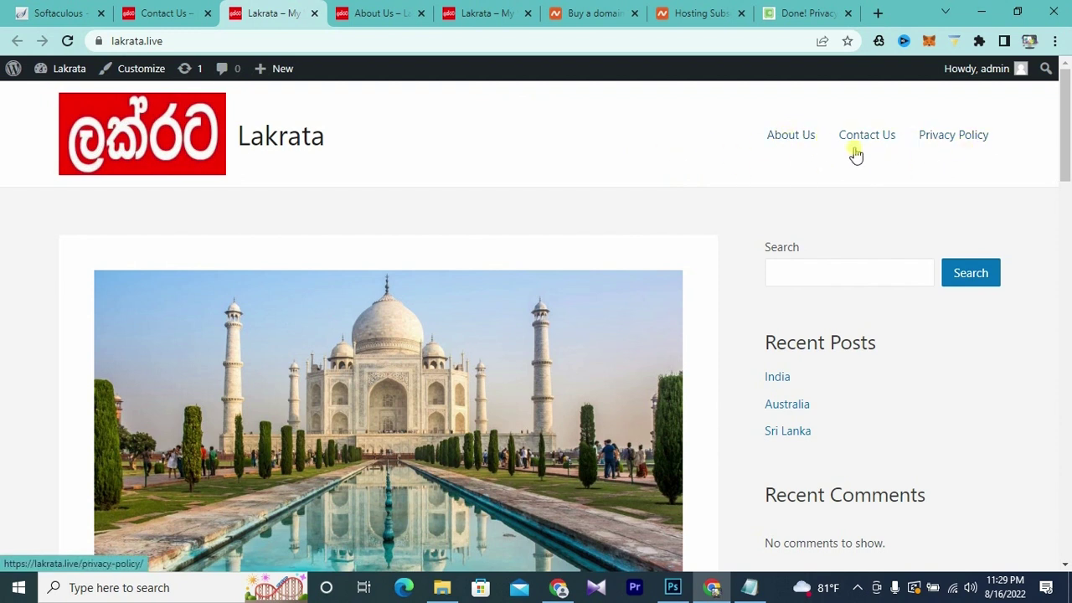
scroll(735, 192, "down", 6)
scroll(735, 192, "up", 3)
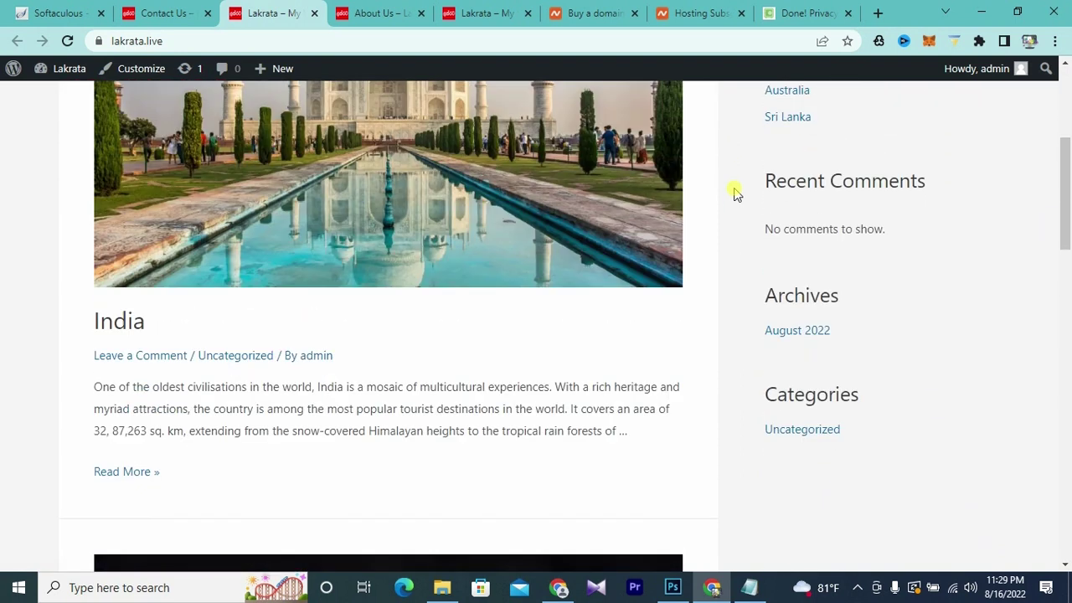
scroll(734, 192, "up", 4)
left_click(394, 15)
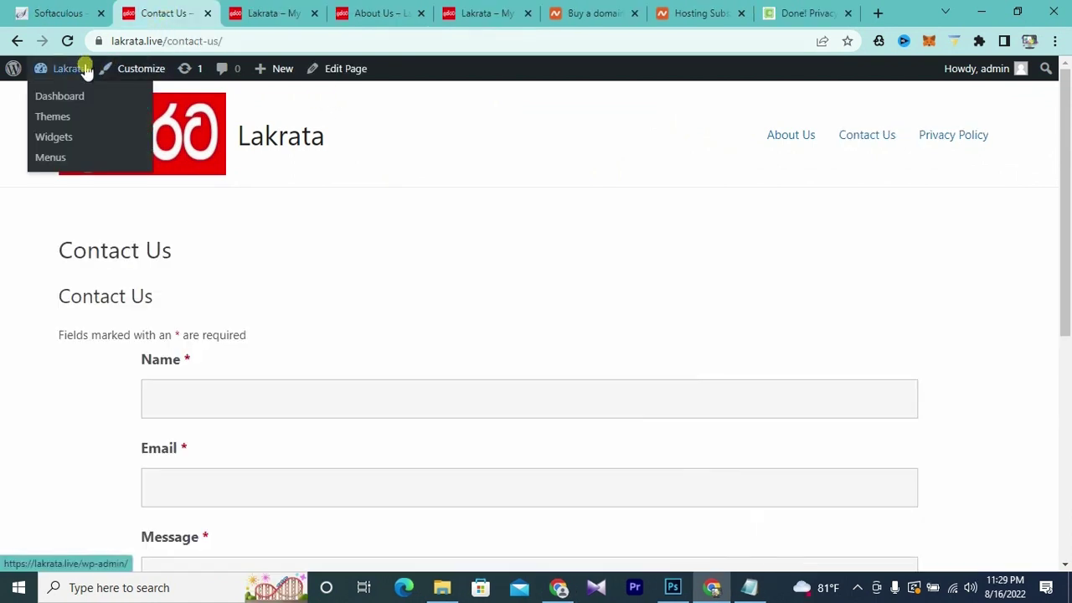
- Create a new menu named 'main menu' under Appearance > Menus
mouse_move(74, 68)
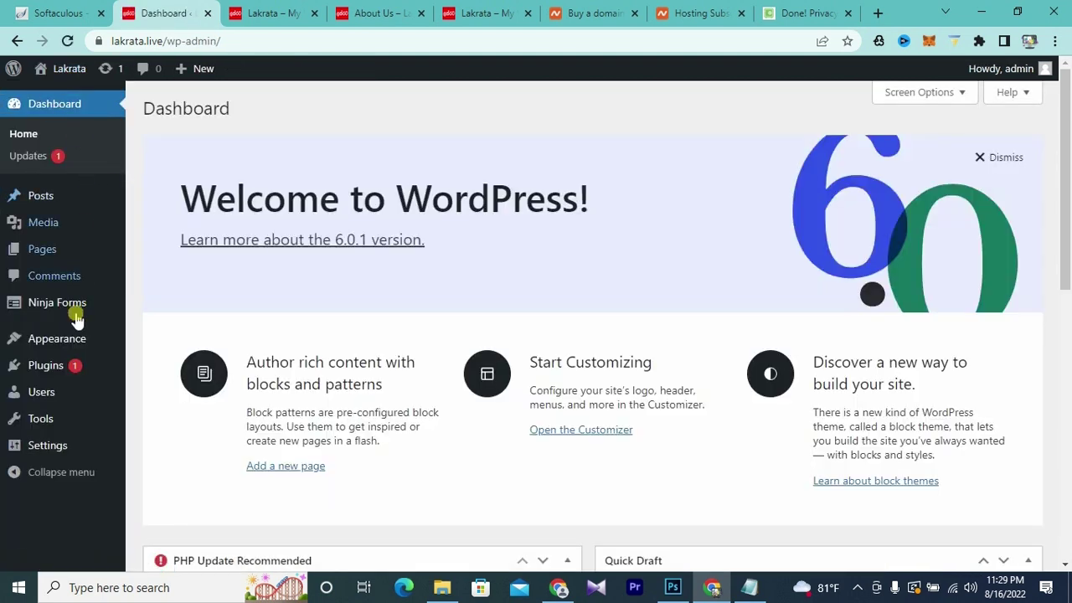
mouse_move(46, 343)
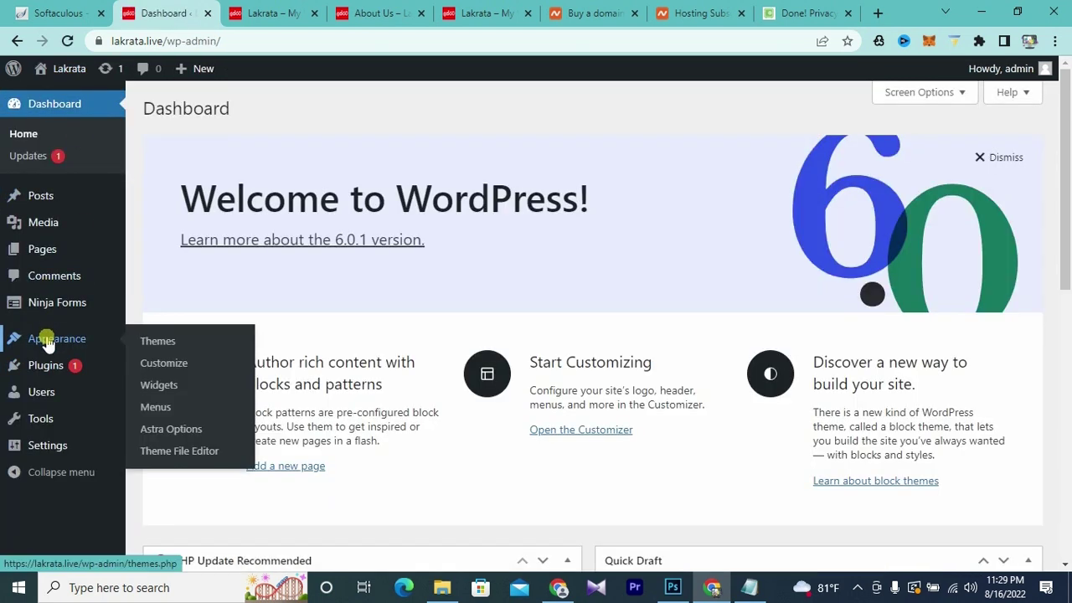
left_click(156, 409)
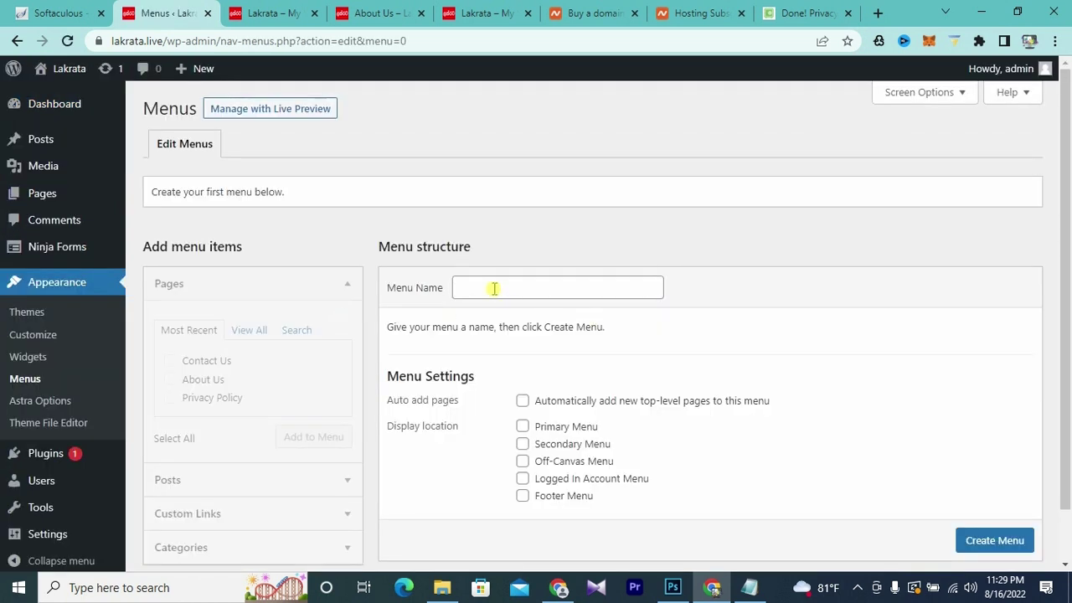
left_click(492, 290)
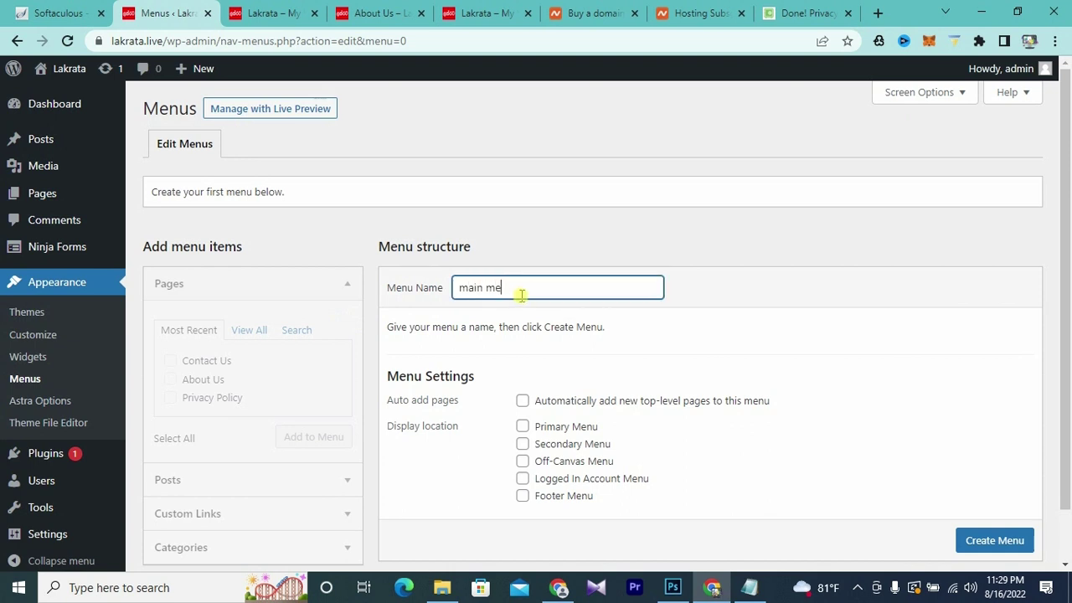
left_click(993, 543)
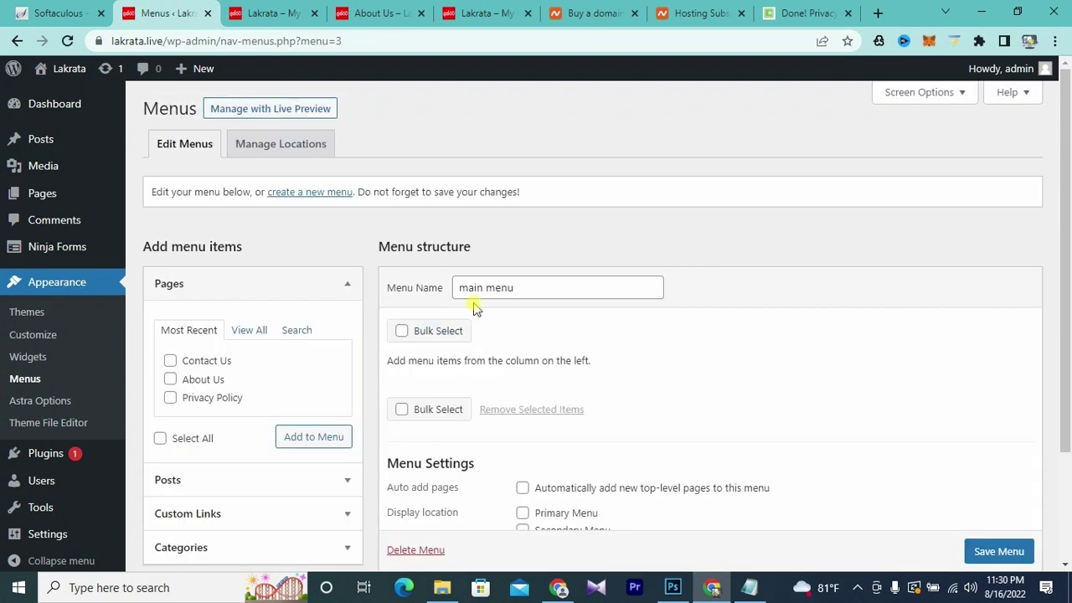
- Assign main menu to the Primary and Footer menu locations and save
scroll(561, 295, "down", 1)
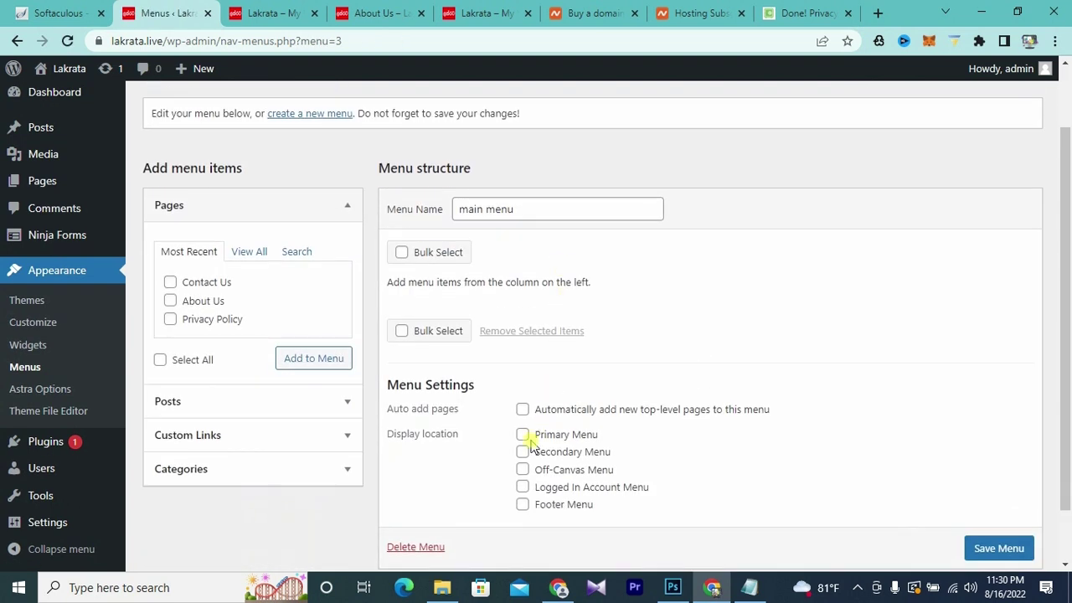
left_click(523, 436)
left_click(524, 506)
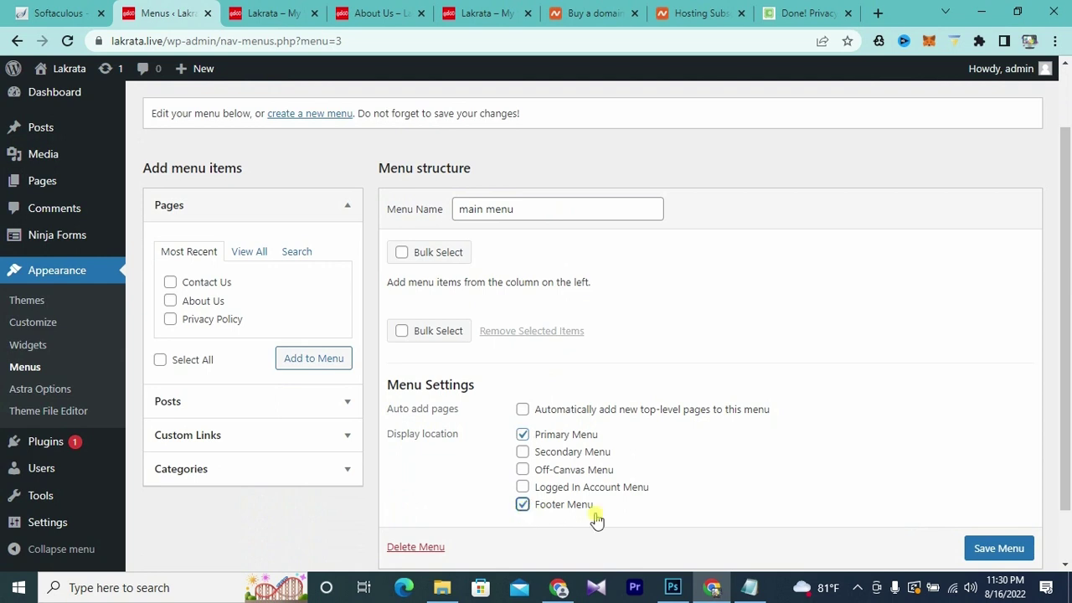
left_click(1005, 552)
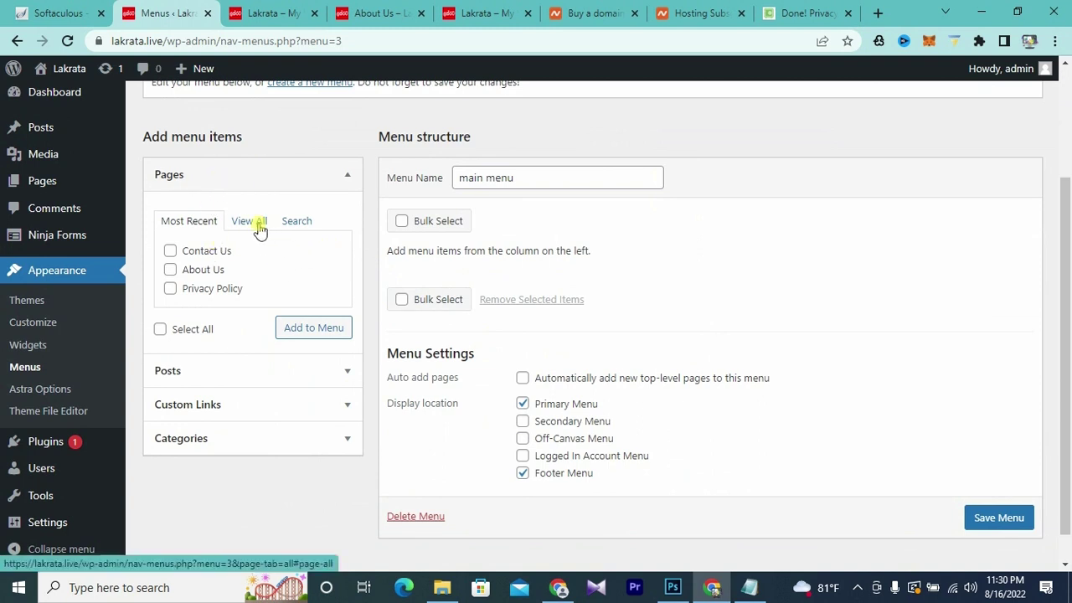
- Add Home, About Us, Contact Us and Privacy Policy pages to the menu and save
scroll(259, 251, "down", 1)
scroll(251, 259, "up", 2)
left_click(251, 266)
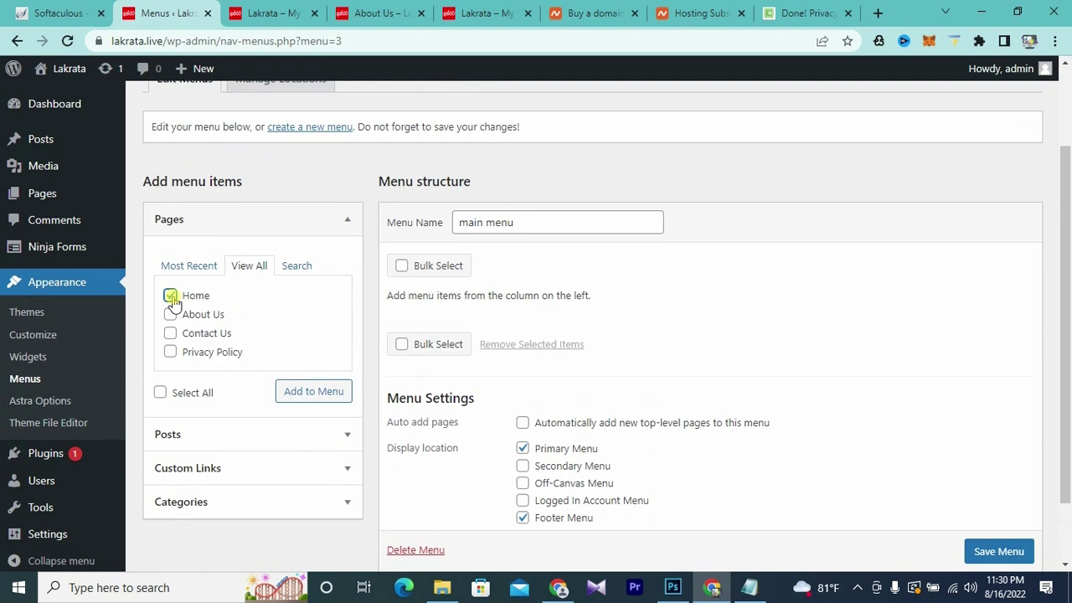
left_click(171, 334)
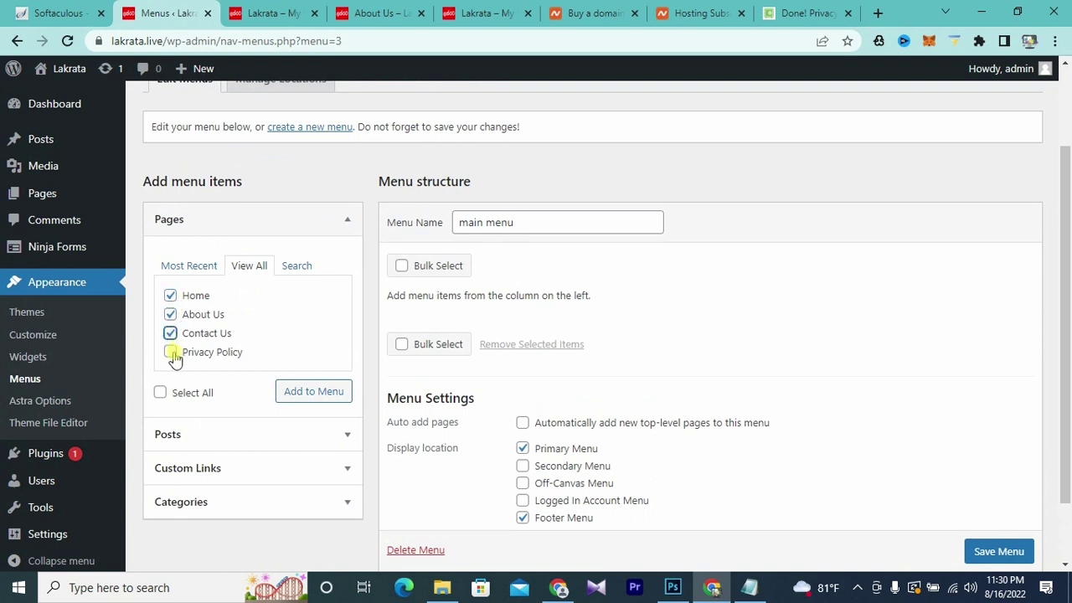
left_click(171, 353)
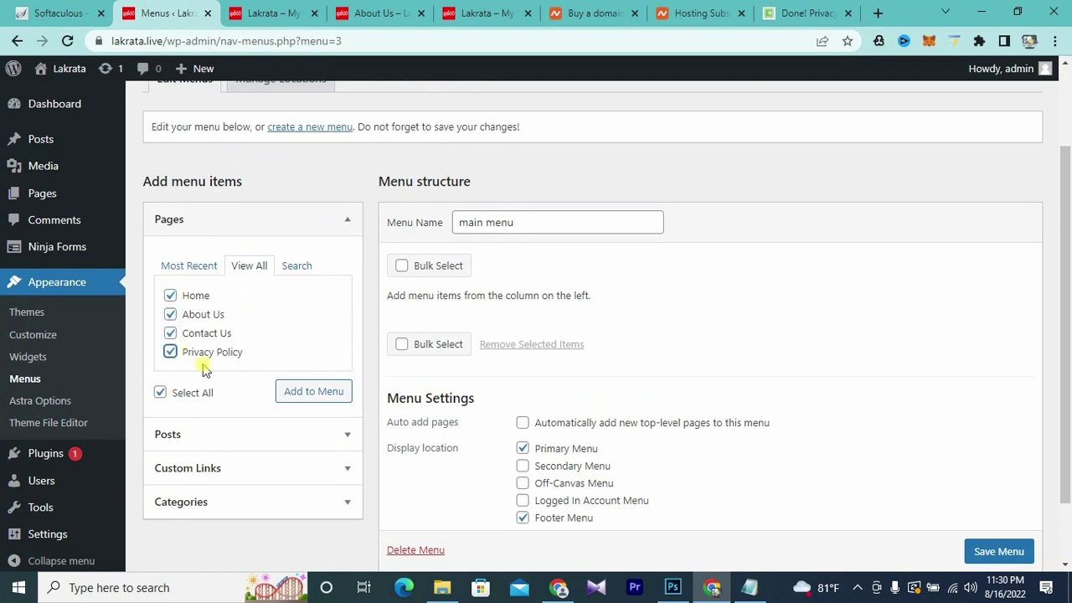
left_click(310, 392)
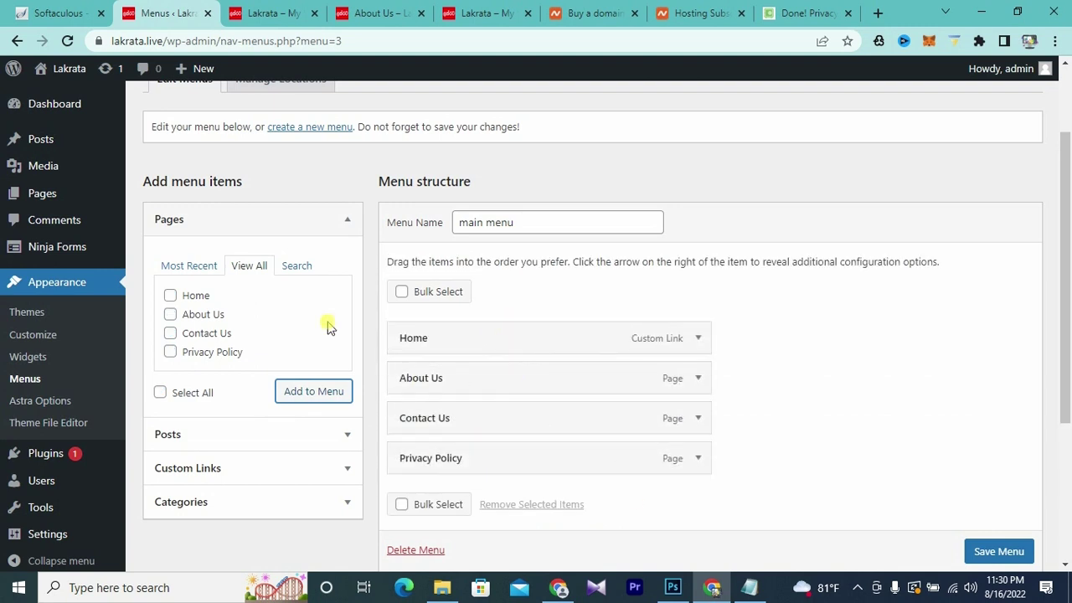
left_click(1004, 552)
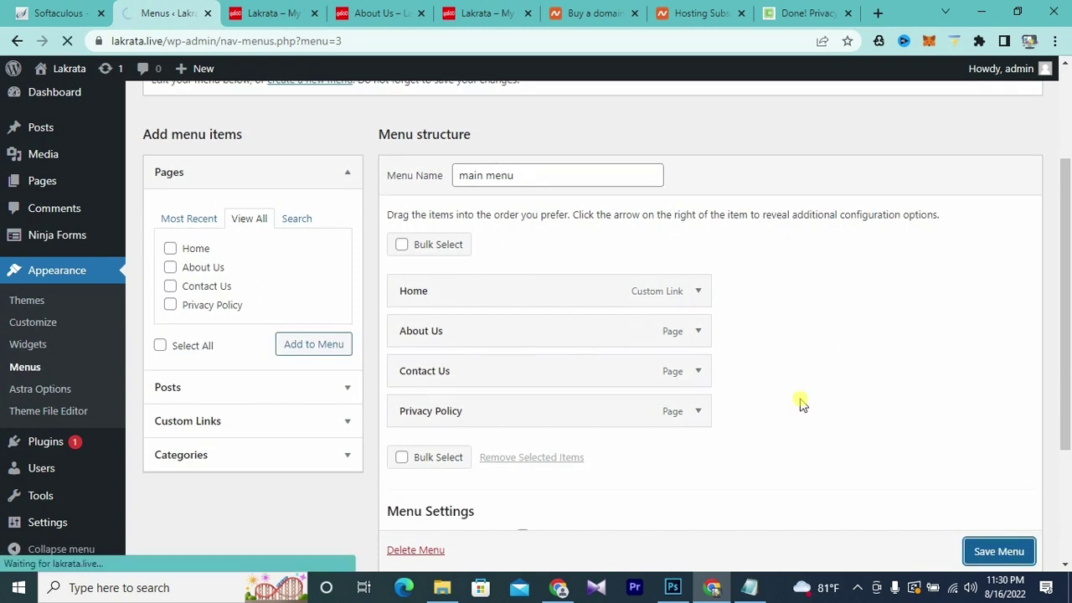
left_click(274, 14)
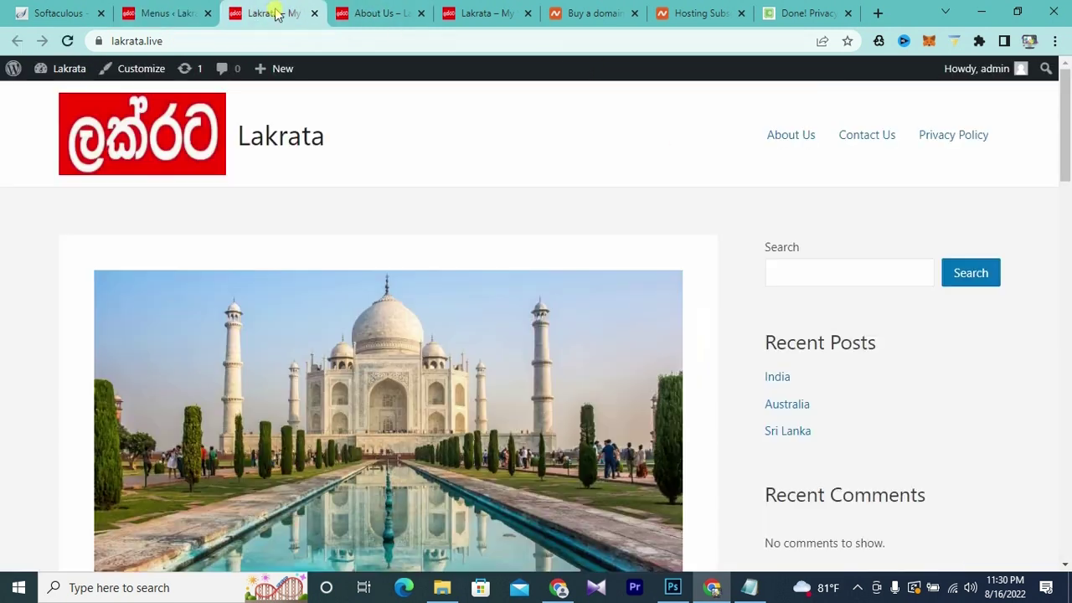
- Reload the front page and follow the new Home menu link to check the menu
left_click(67, 40)
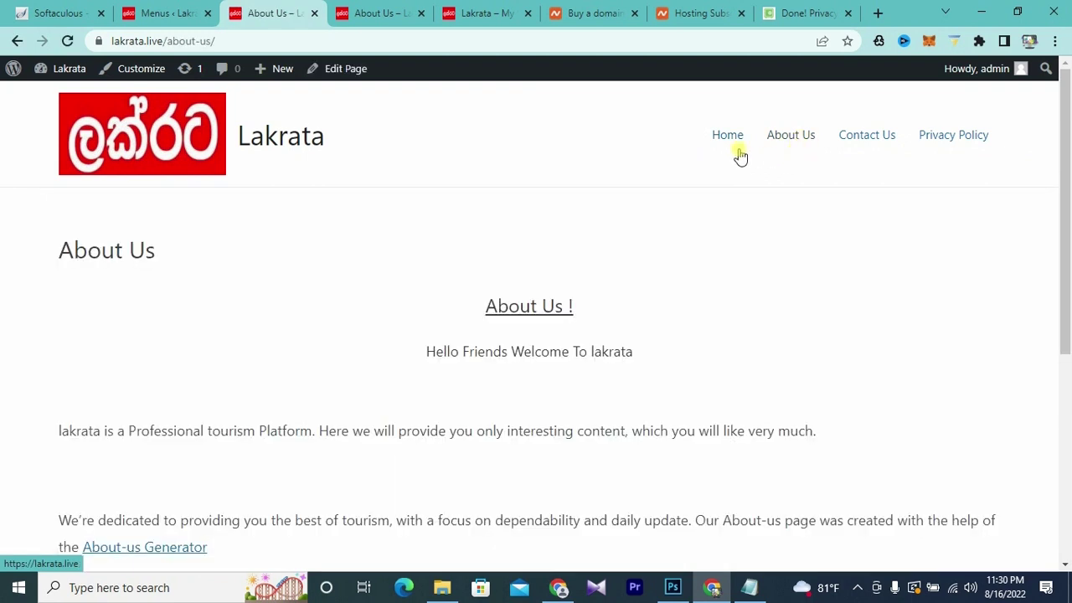
left_click(728, 139)
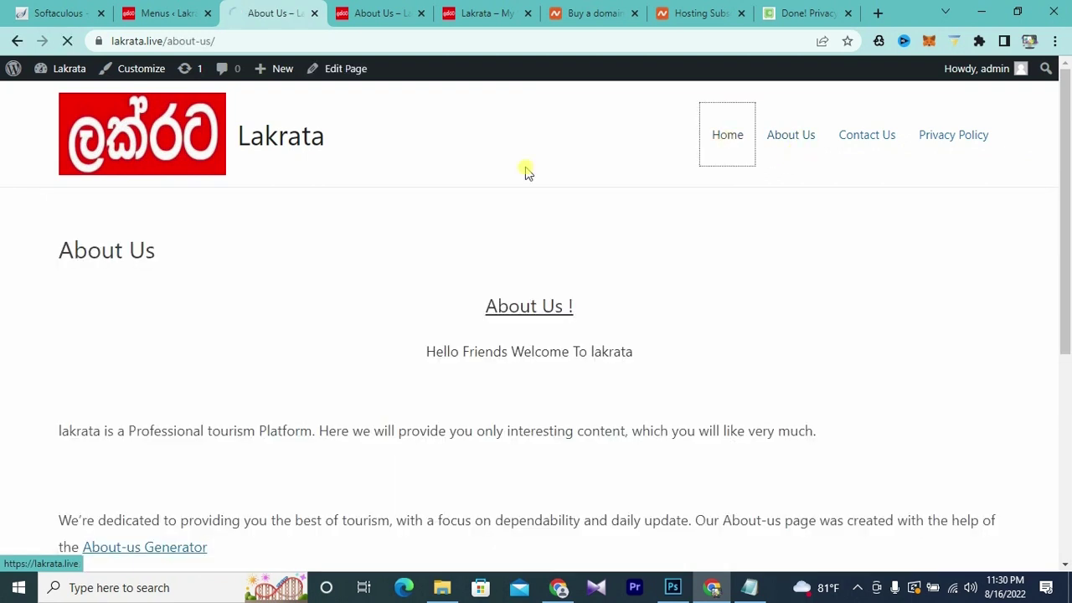
scroll(549, 194, "down", 10)
scroll(552, 194, "down", 7)
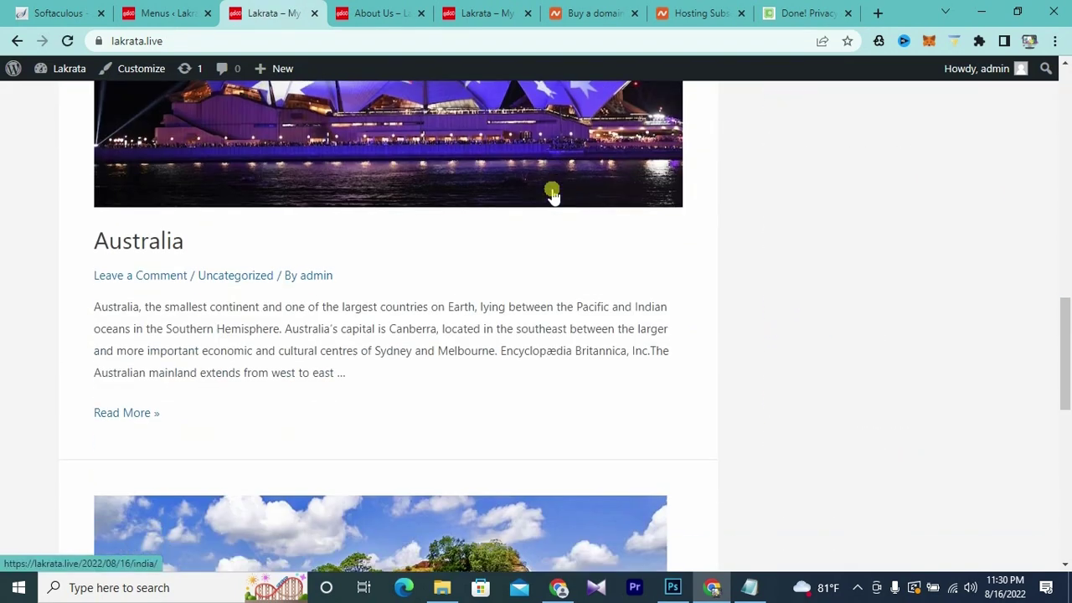
scroll(552, 194, "up", 14)
scroll(552, 197, "up", 3)
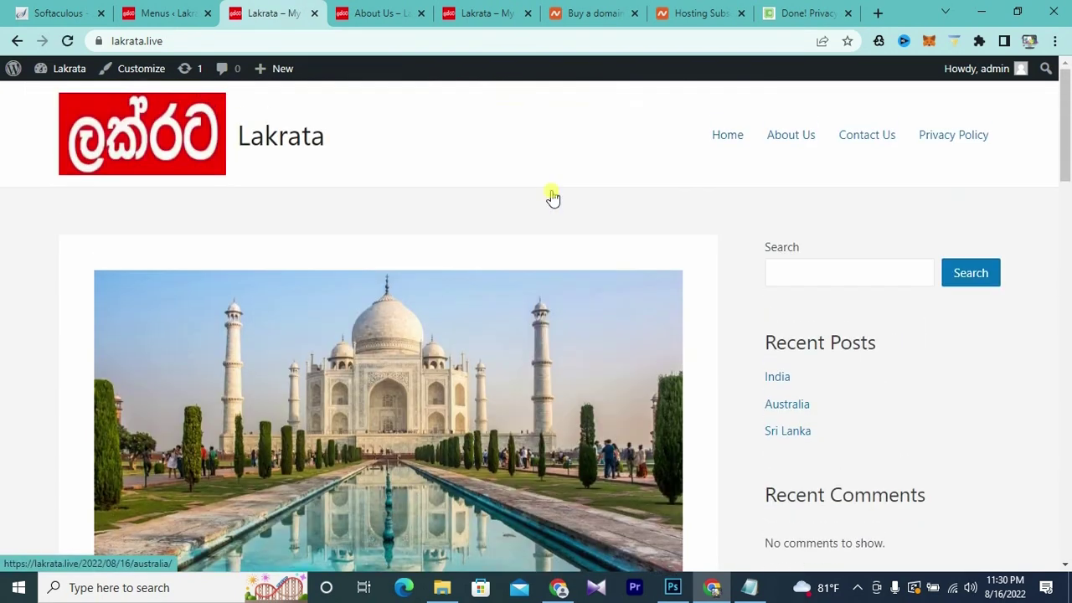
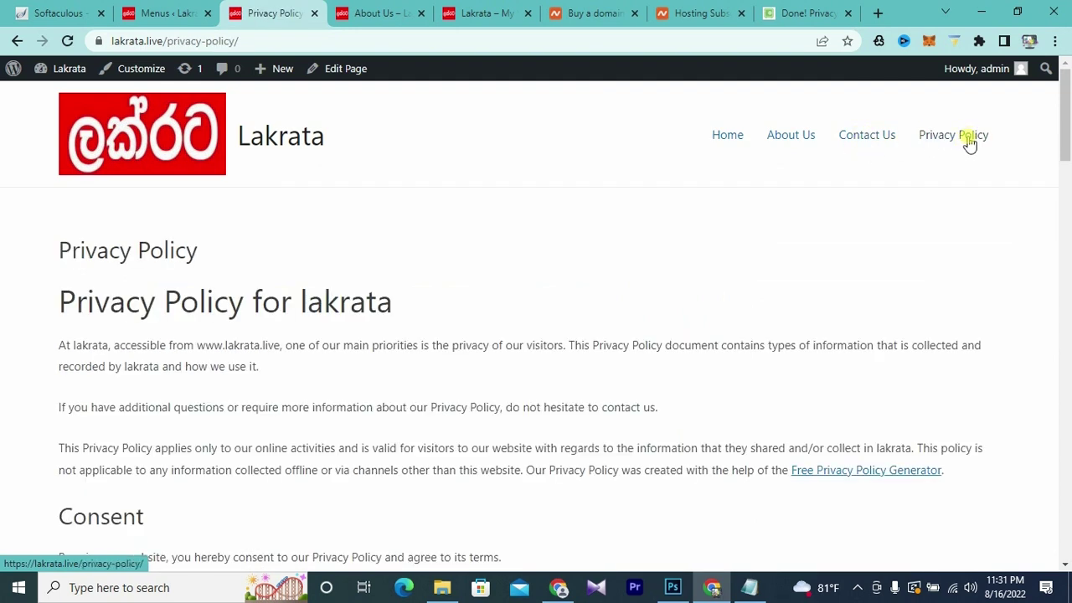
- Move Privacy Policy above Contact Us in the main menu and save it
left_click(159, 14)
scroll(561, 392, "down", 1)
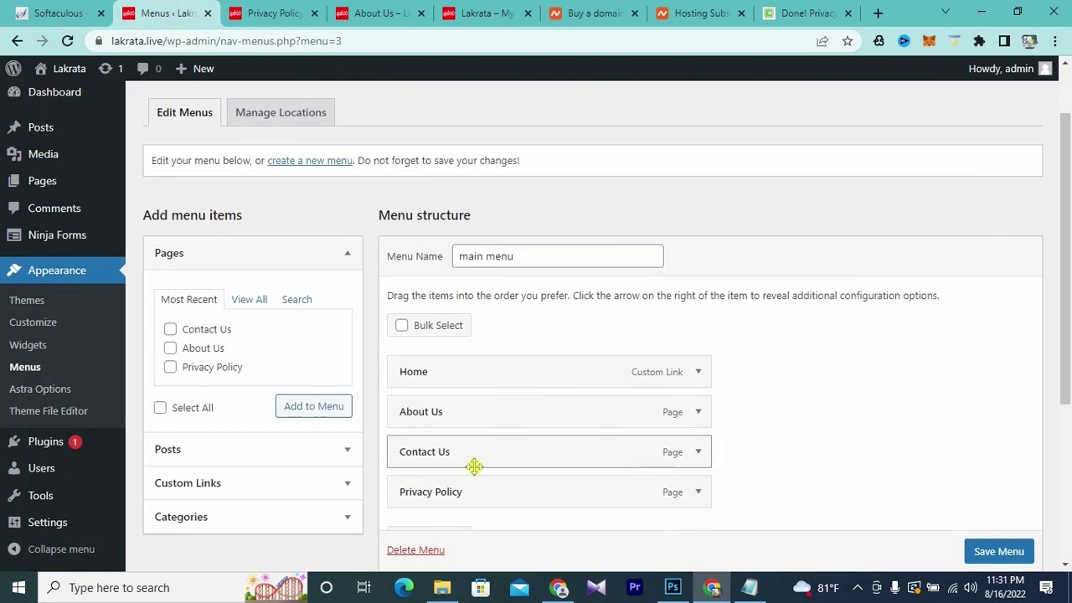
left_click_drag(467, 498, 465, 457)
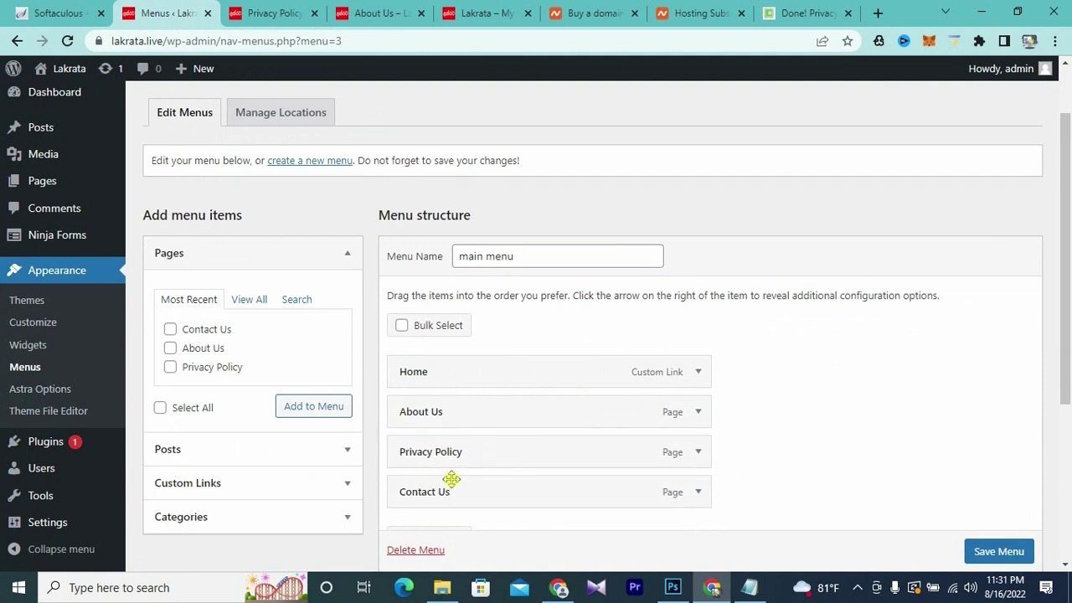
left_click(1003, 553)
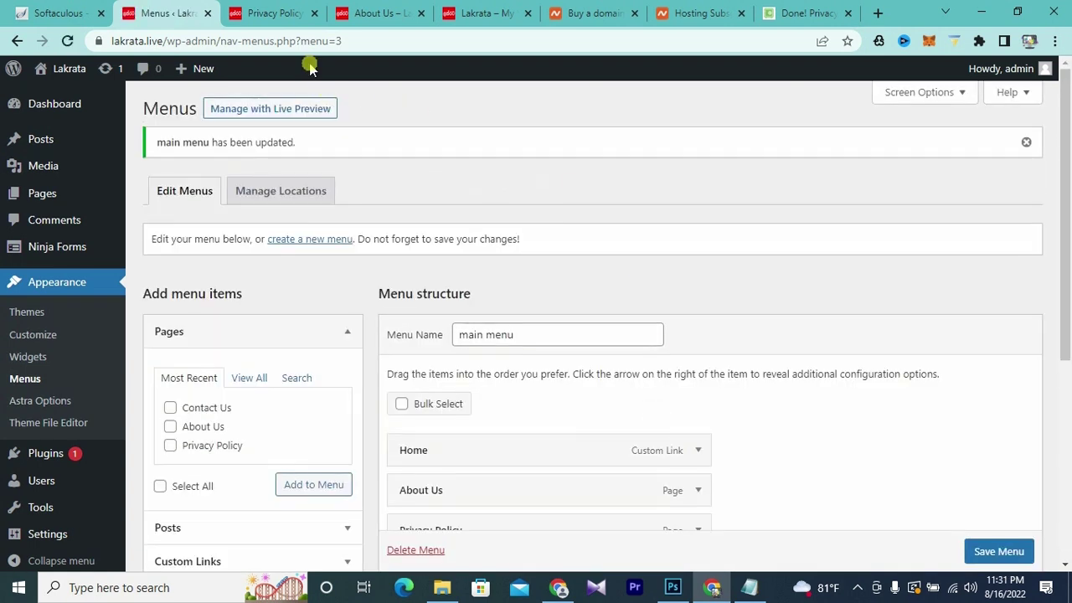
- Check the new header menu order on the live site's homepage and About Us page
left_click(260, 13)
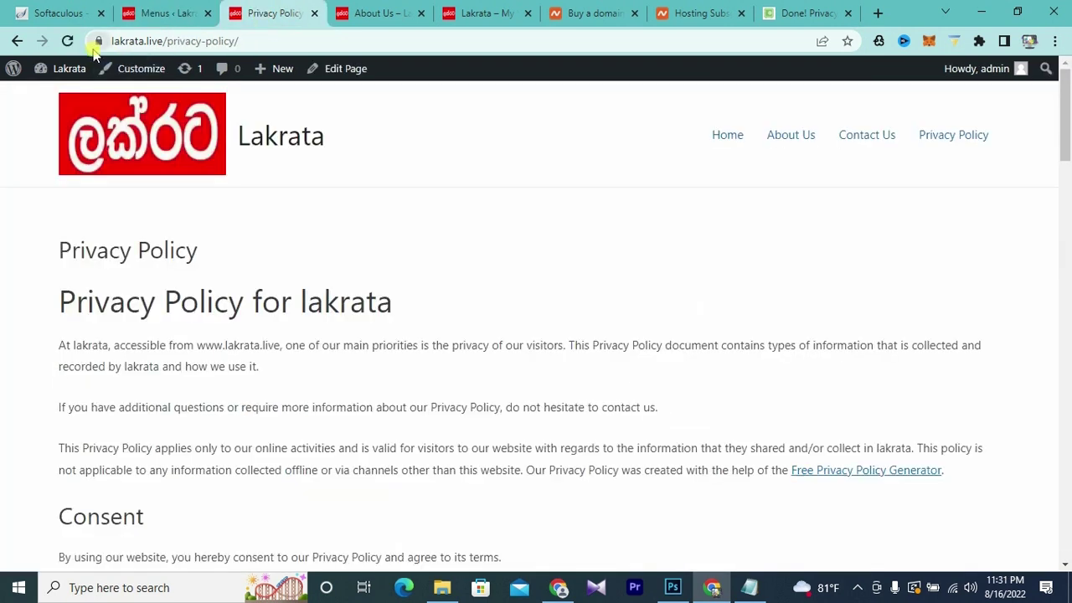
left_click(733, 137)
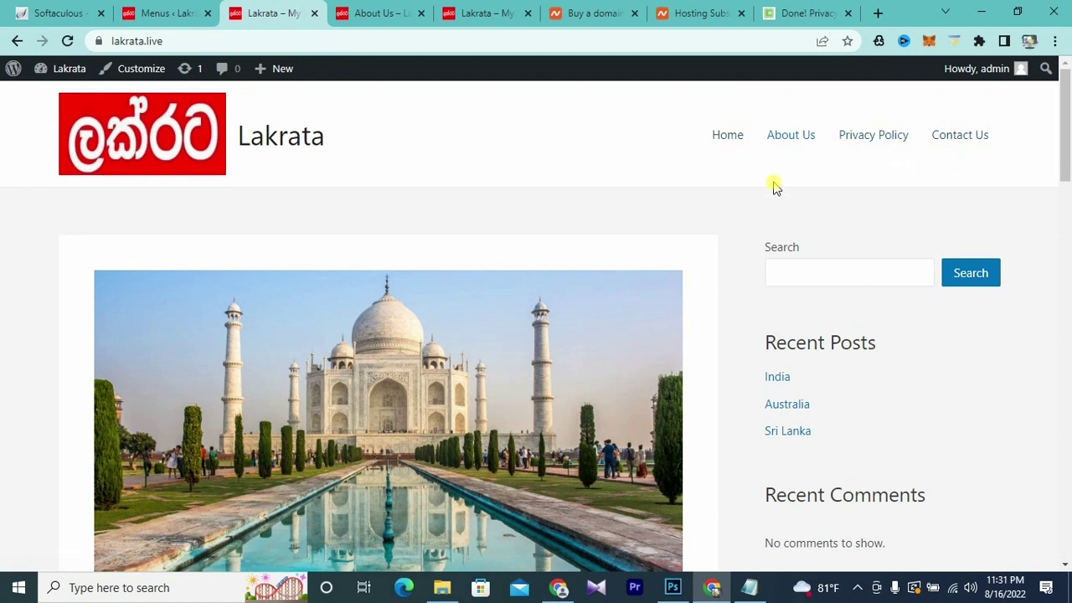
left_click(362, 17)
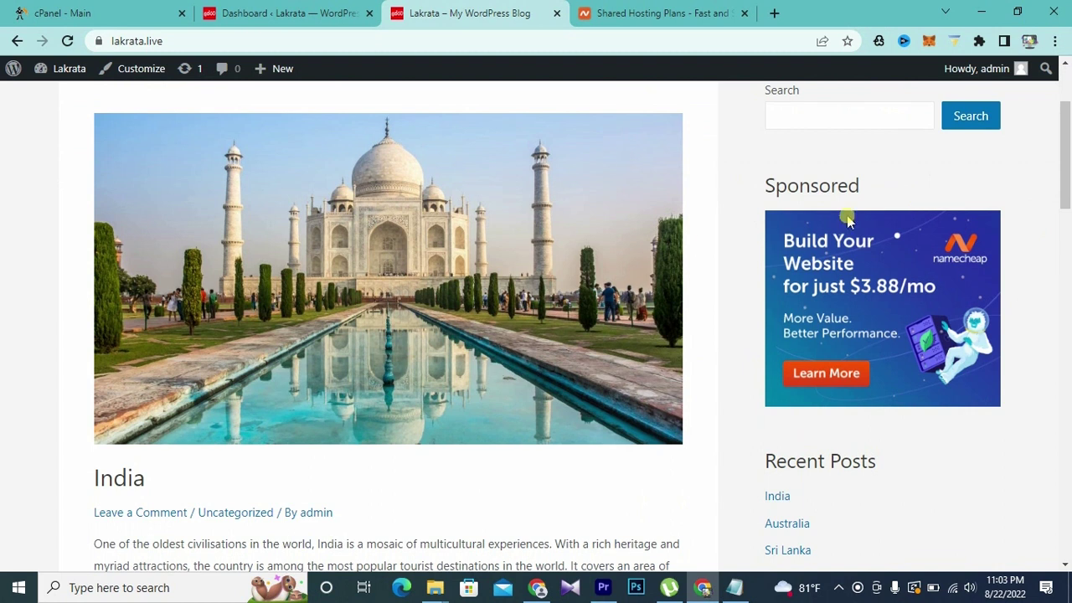
scroll(683, 241, "up", 2)
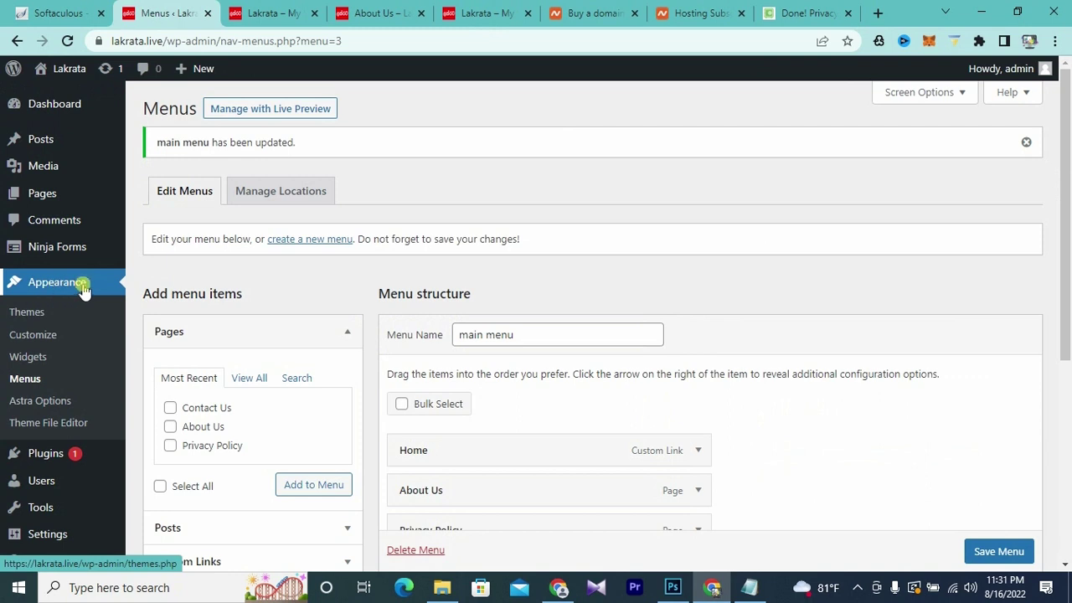
- Duplicate the Recent Posts heading in the Main Sidebar widgets
left_click(29, 359)
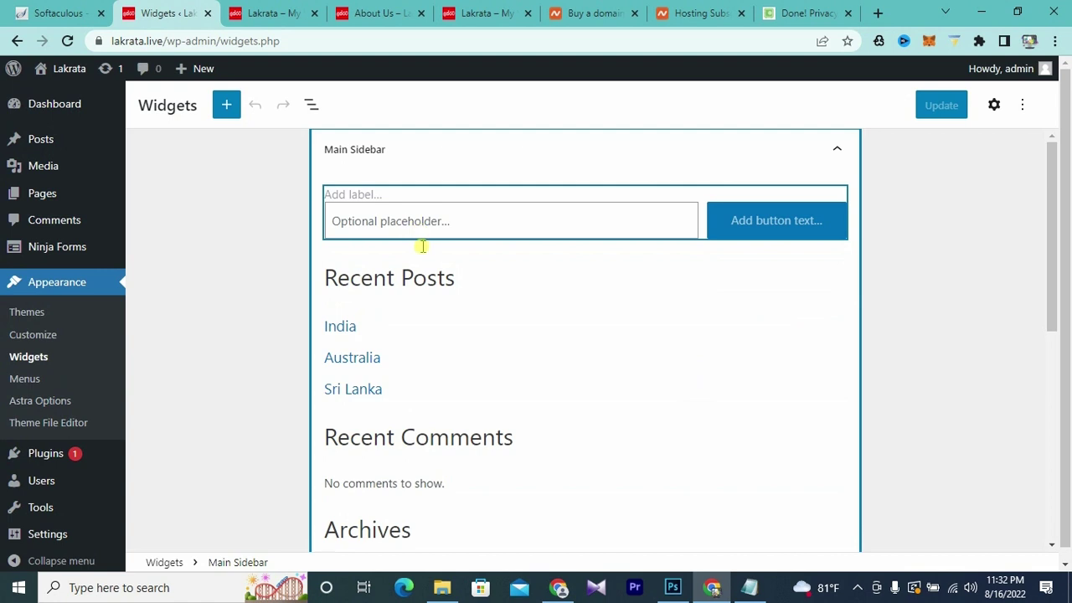
left_click(413, 279)
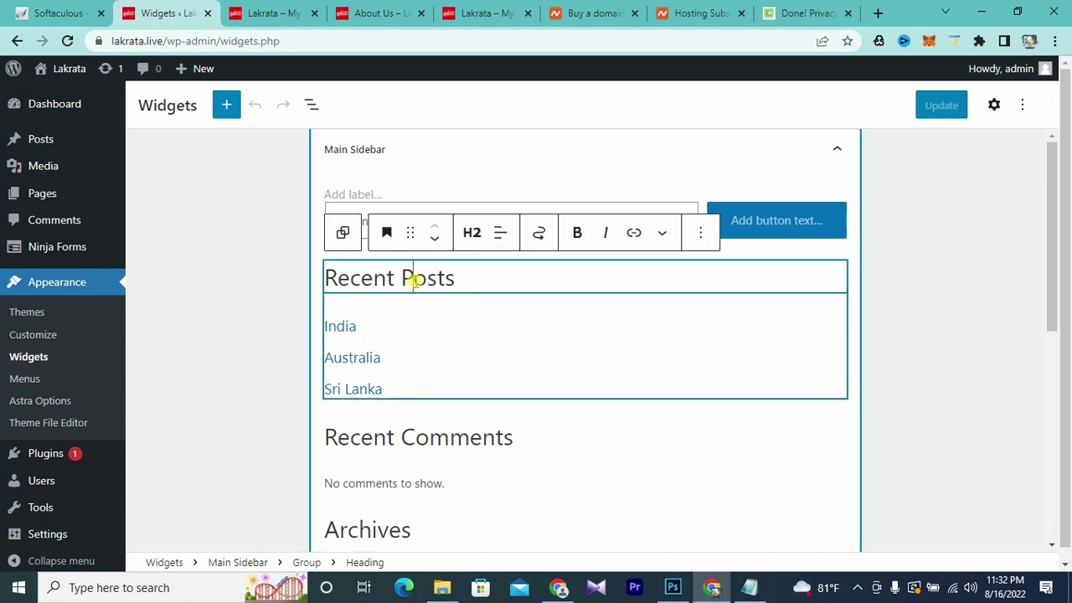
left_click(702, 238)
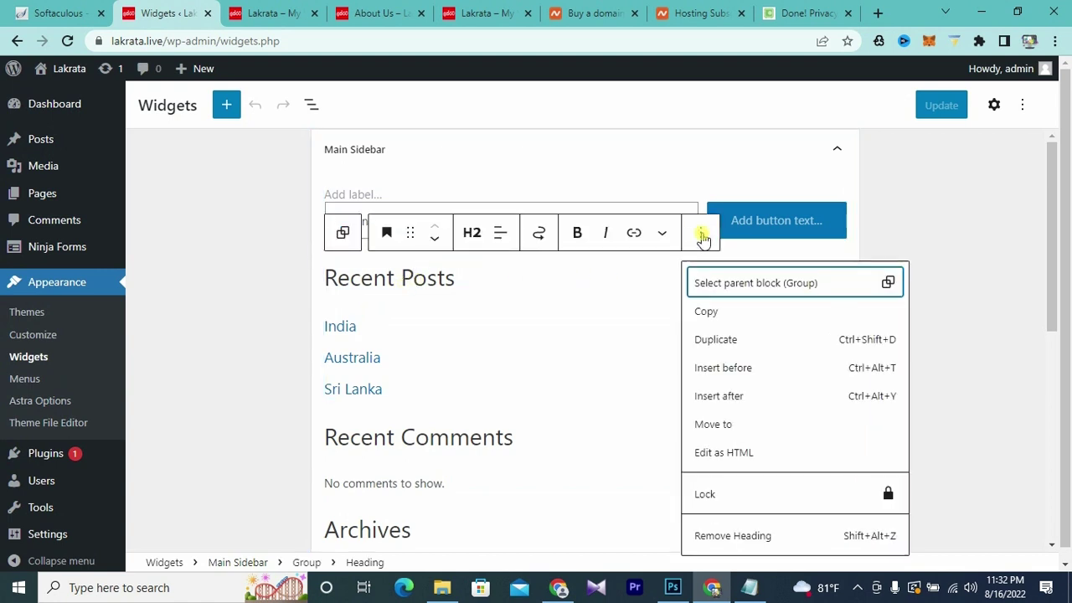
left_click(734, 340)
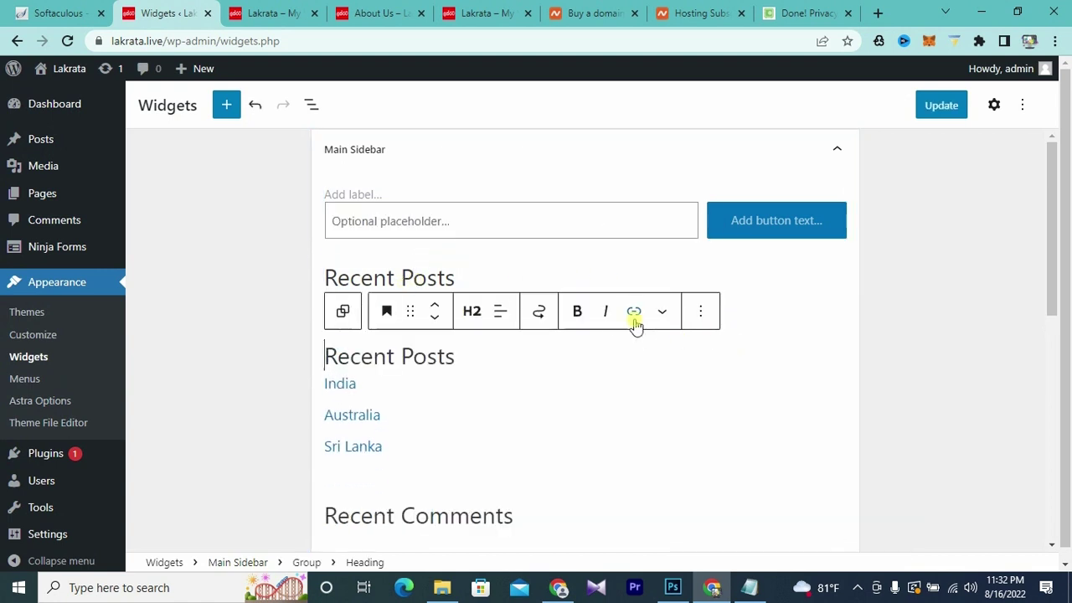
left_click(570, 383)
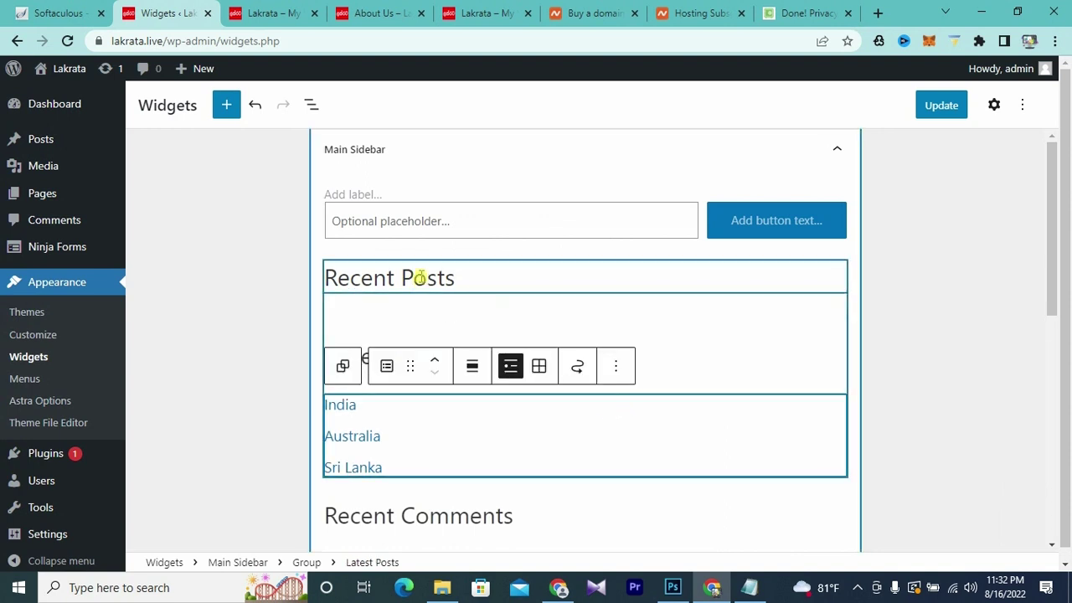
- Rename the top copy of the heading to 'Sponsored'
left_click(461, 277)
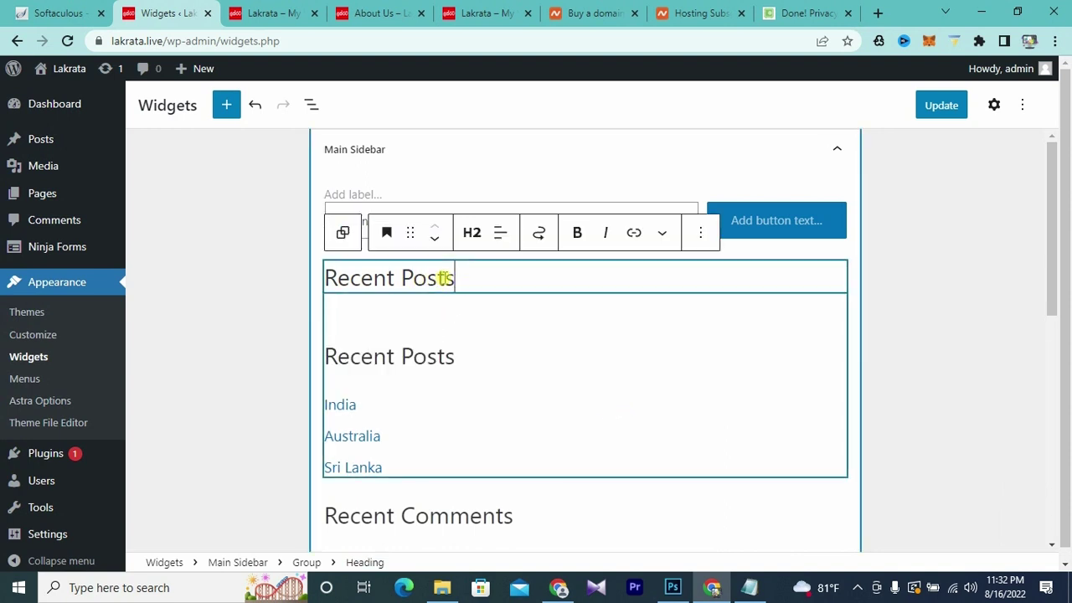
left_click(594, 318)
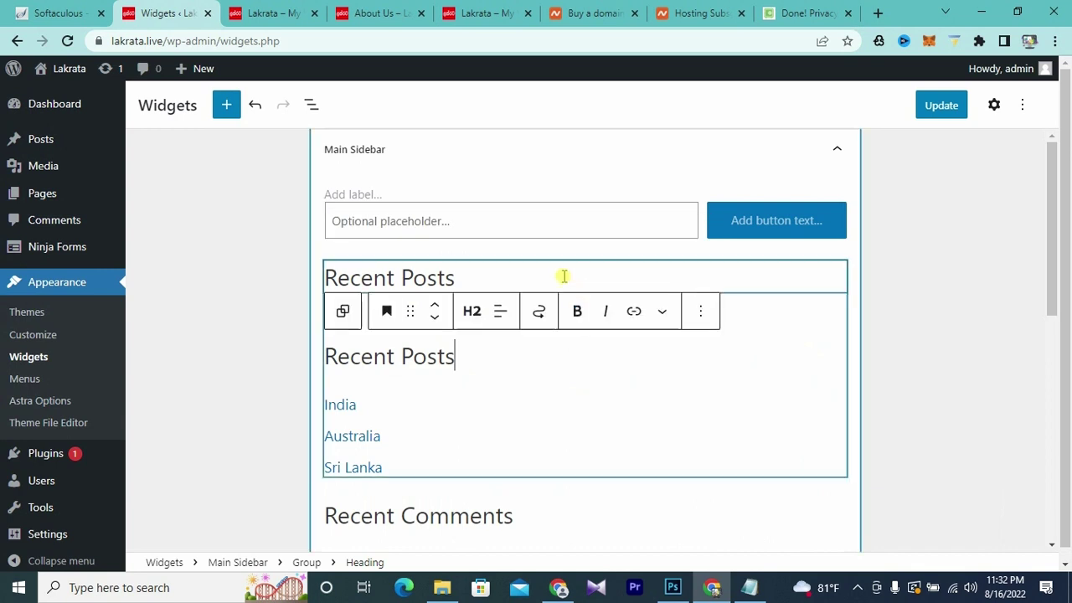
left_click_drag(457, 278, 312, 279)
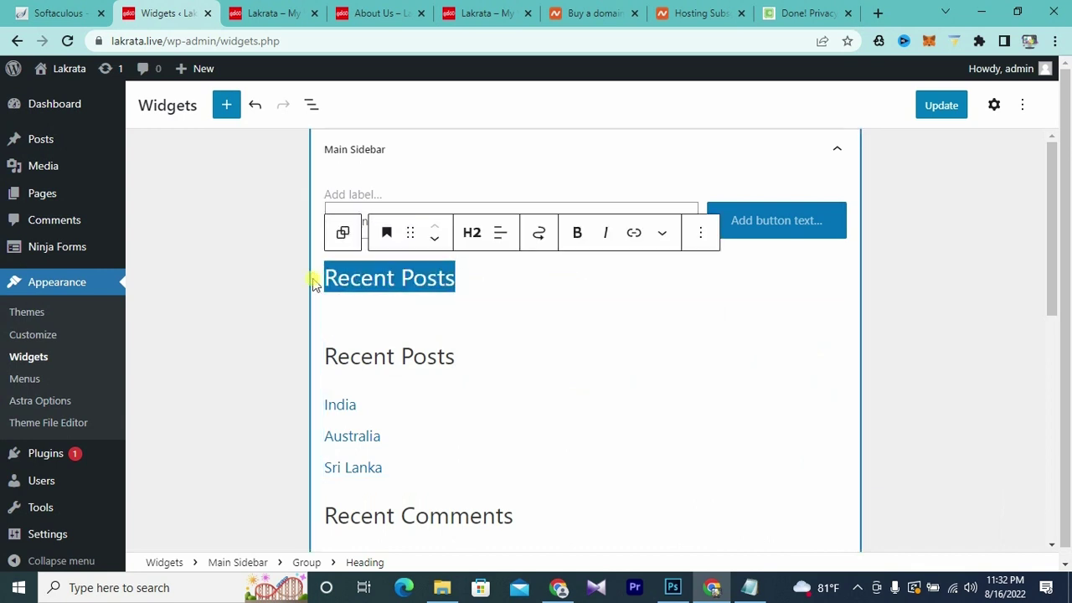
key("BackSpace")
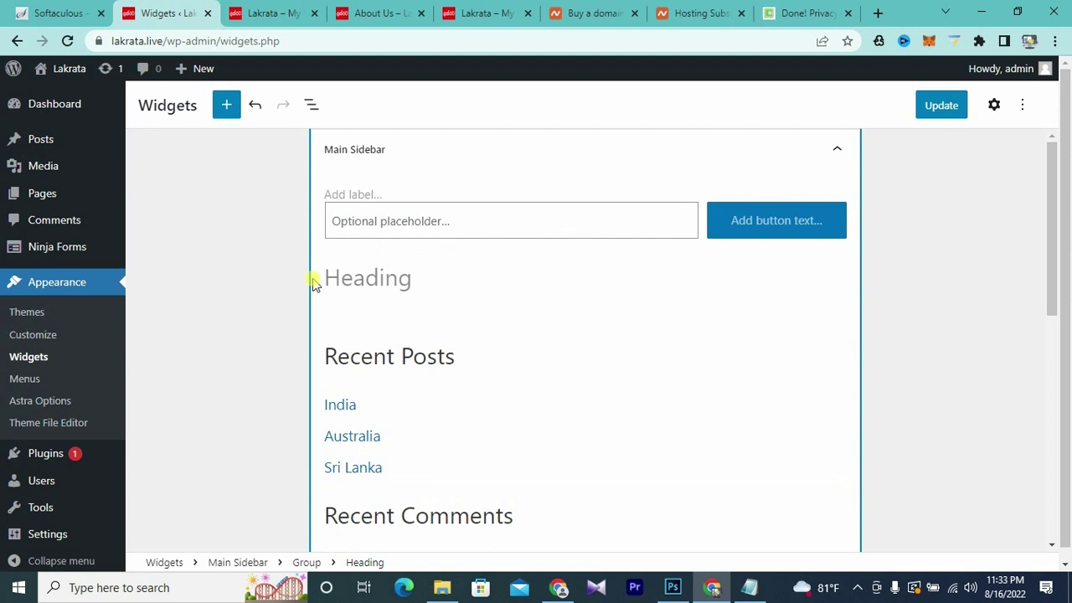
type("SAponsored")
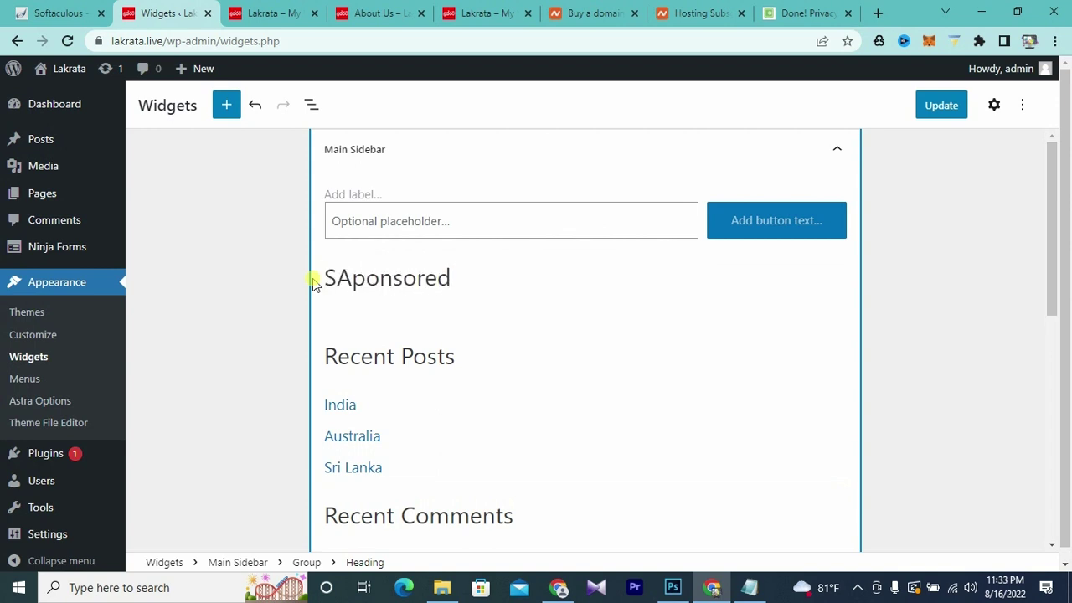
left_click_drag(350, 278, 341, 281)
key("BackSpace")
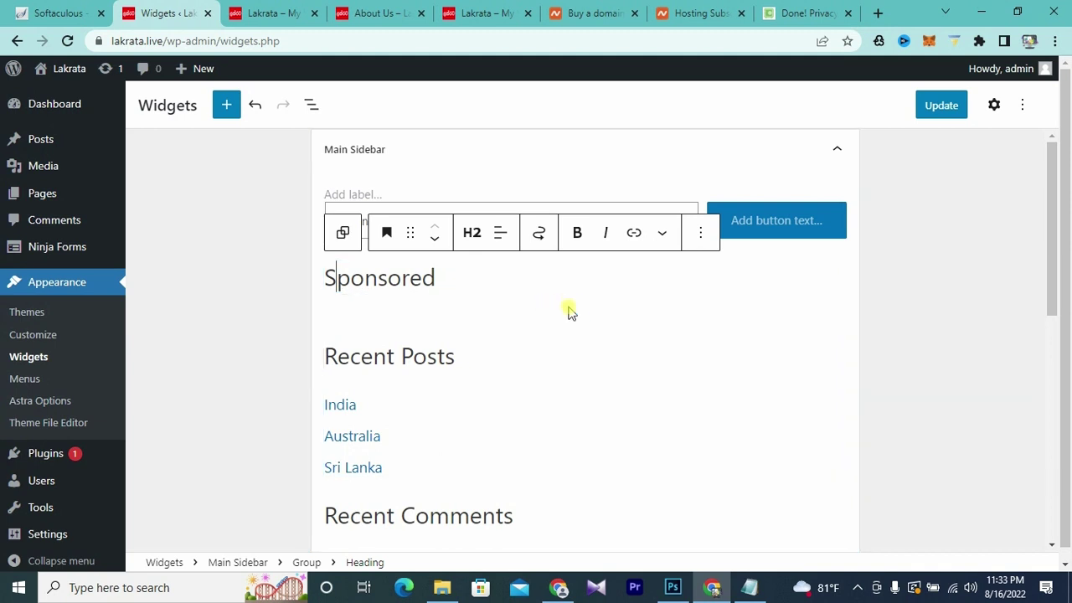
mouse_move(583, 316)
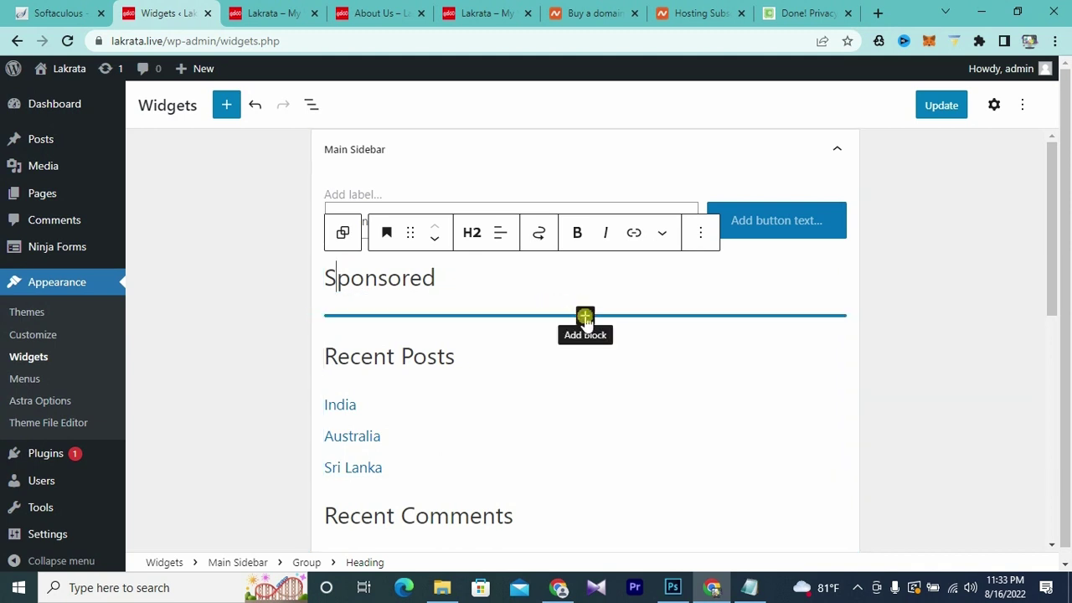
- Add an empty Code block below the Sponsored heading, in HTML source view
left_click(585, 317)
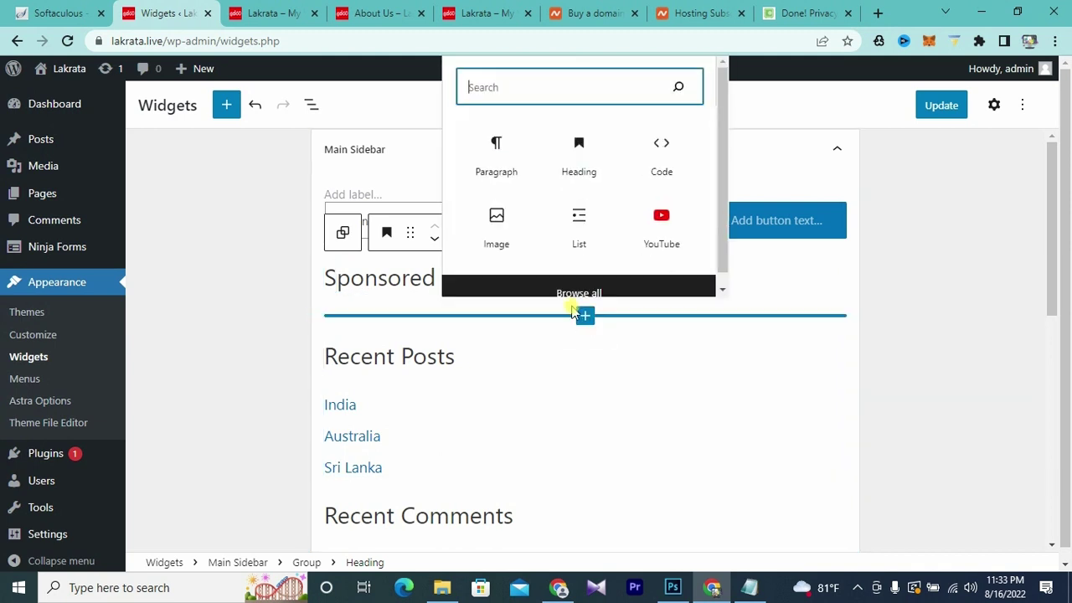
left_click(662, 149)
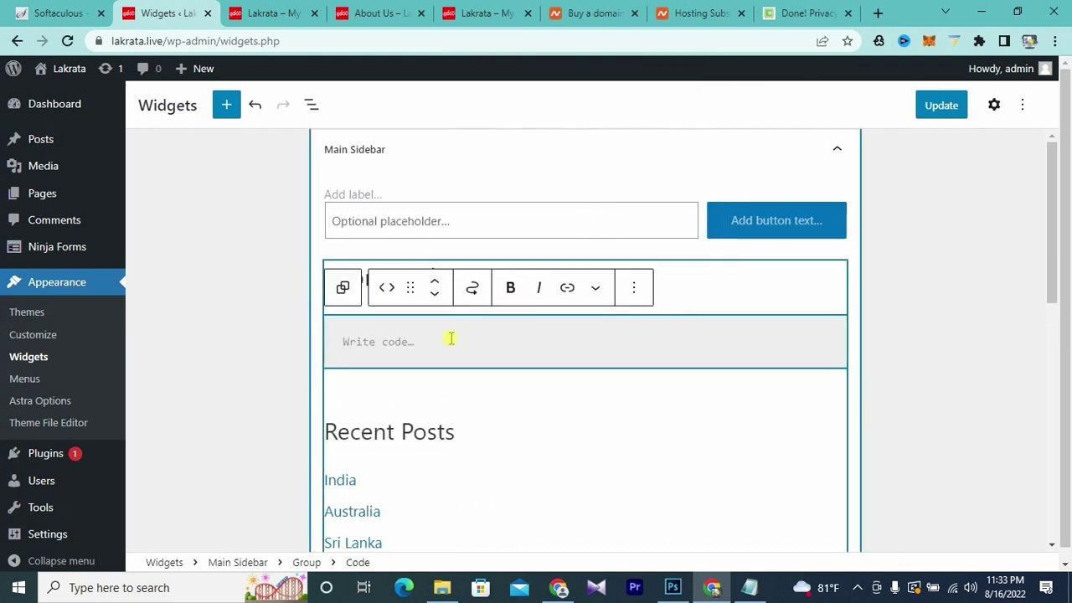
left_click(634, 287)
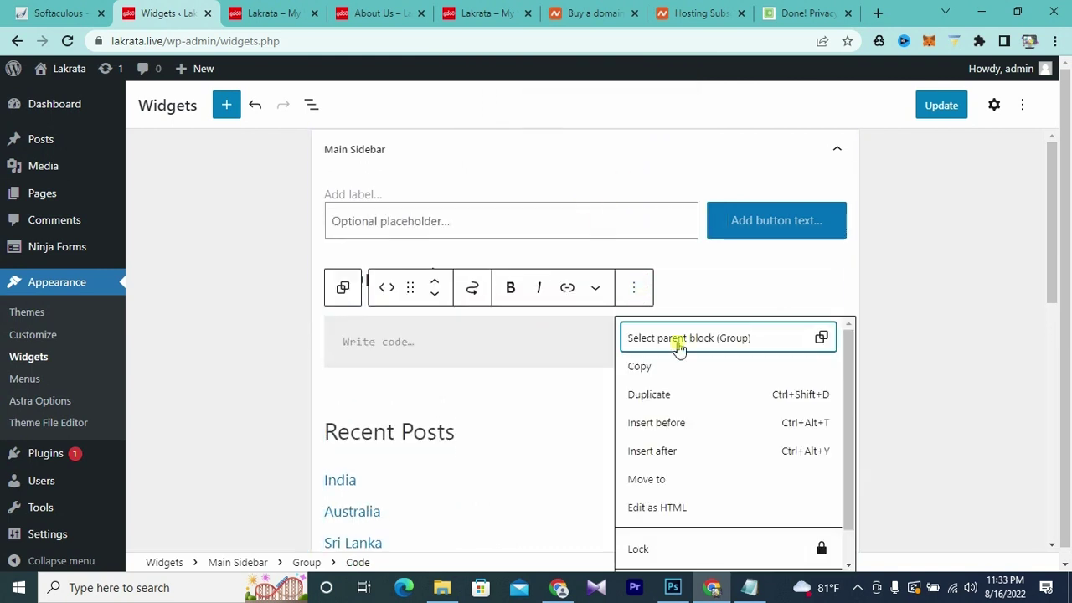
left_click(659, 508)
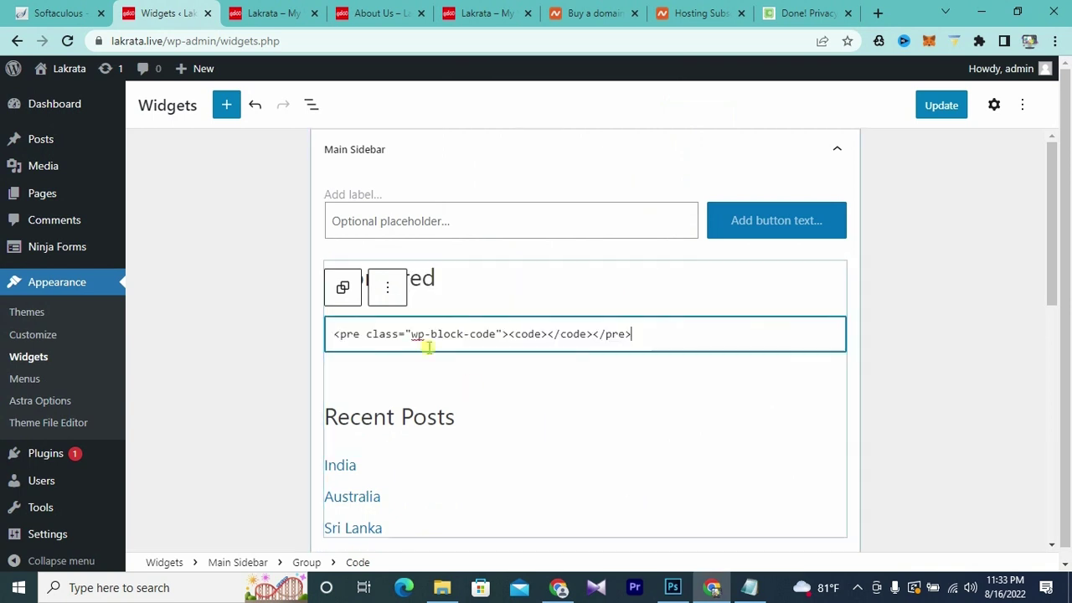
left_click_drag(665, 330, 256, 335)
key("BackSpace")
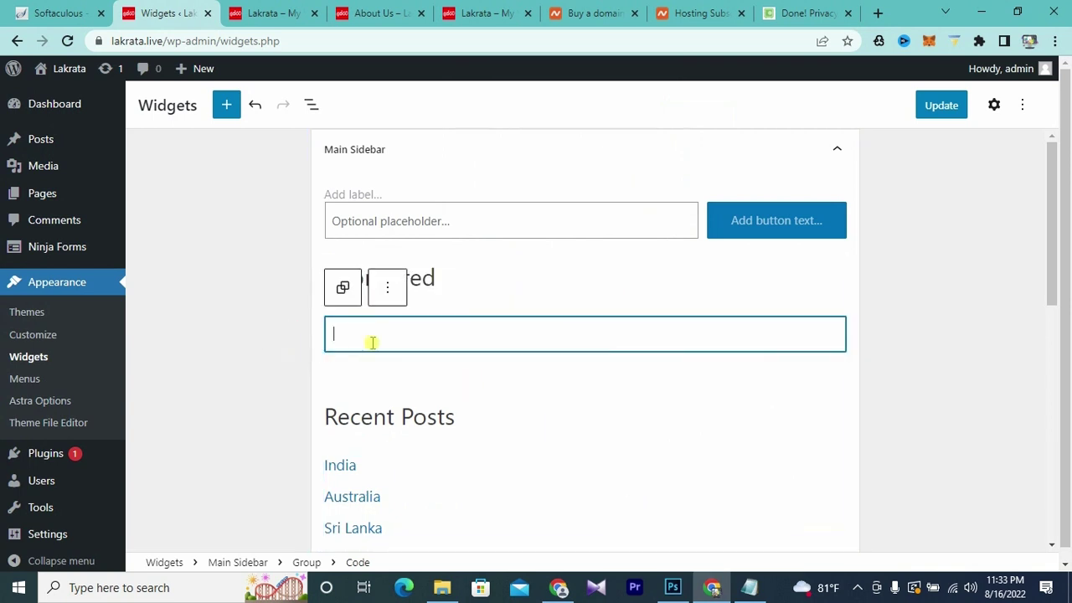
- Copy the iframe banner code from the ads file in Notepad
left_click(749, 587)
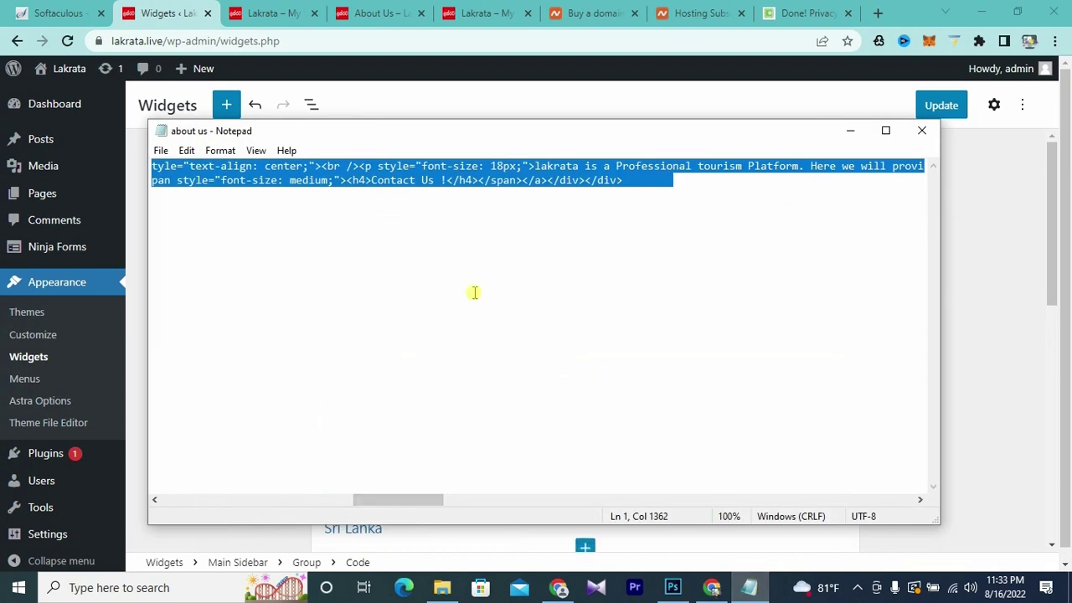
left_click(921, 130)
left_click(442, 587)
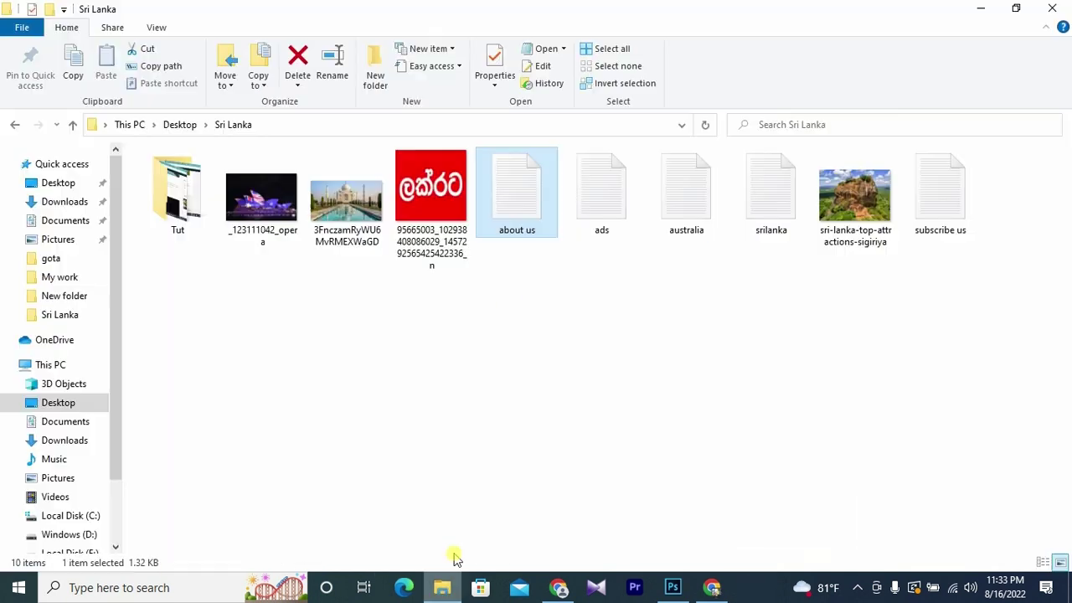
double_click(603, 221)
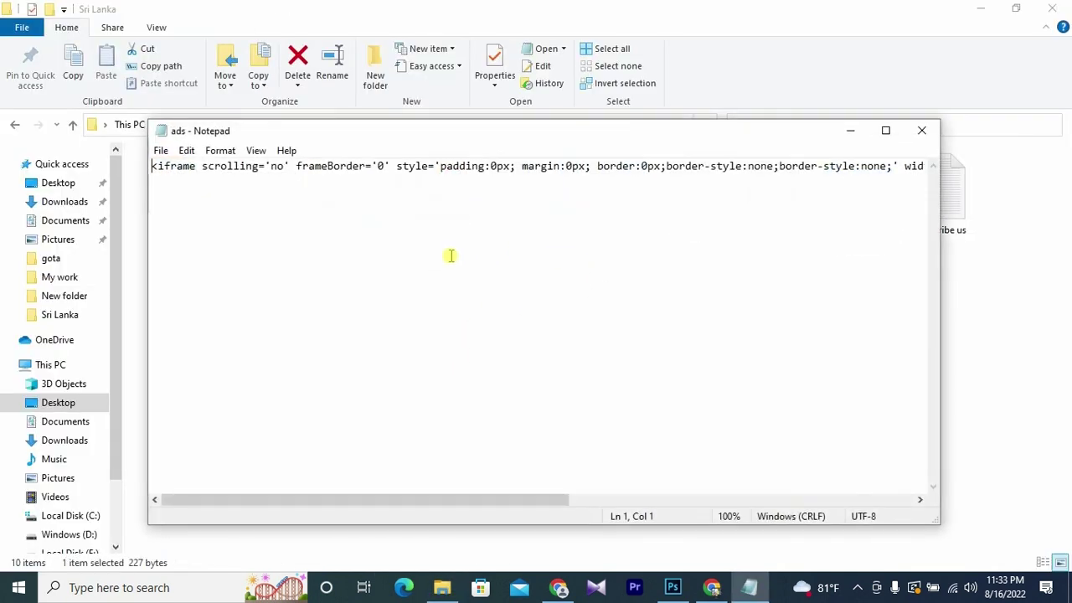
key("ctrl+a")
key("ctrl+c")
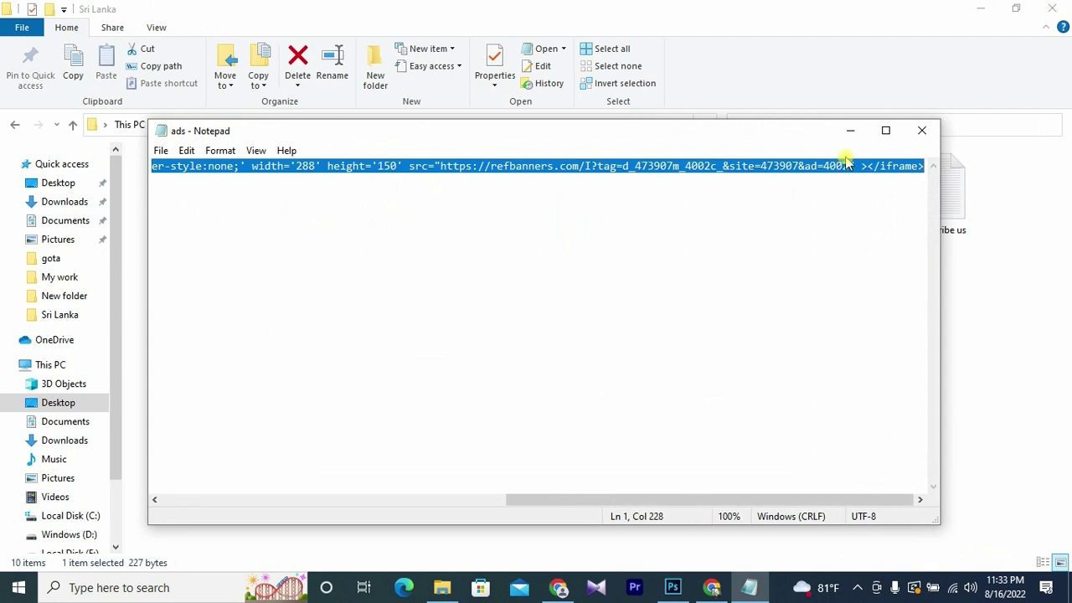
left_click(850, 130)
- Paste the iframe ad code into the Code block and update the widgets
left_click(712, 587)
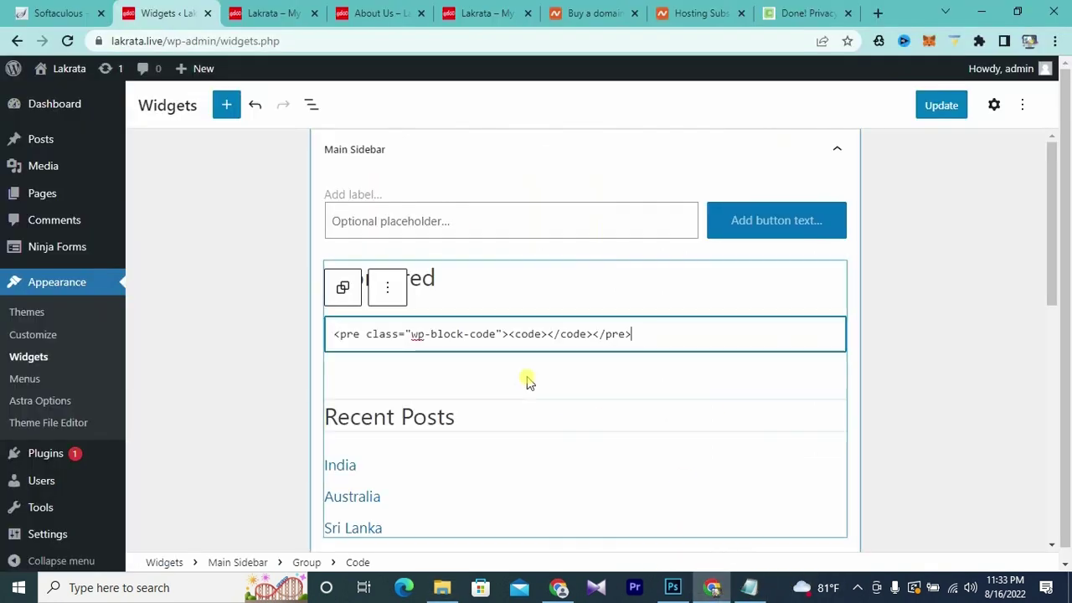
triple_click(383, 332)
key("ctrl+v")
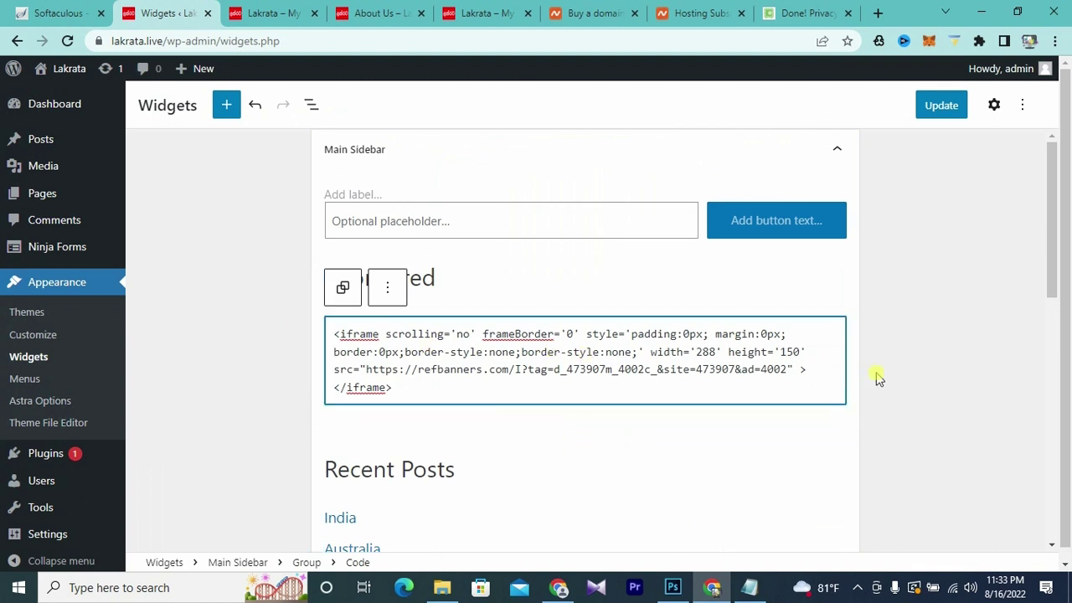
left_click(939, 107)
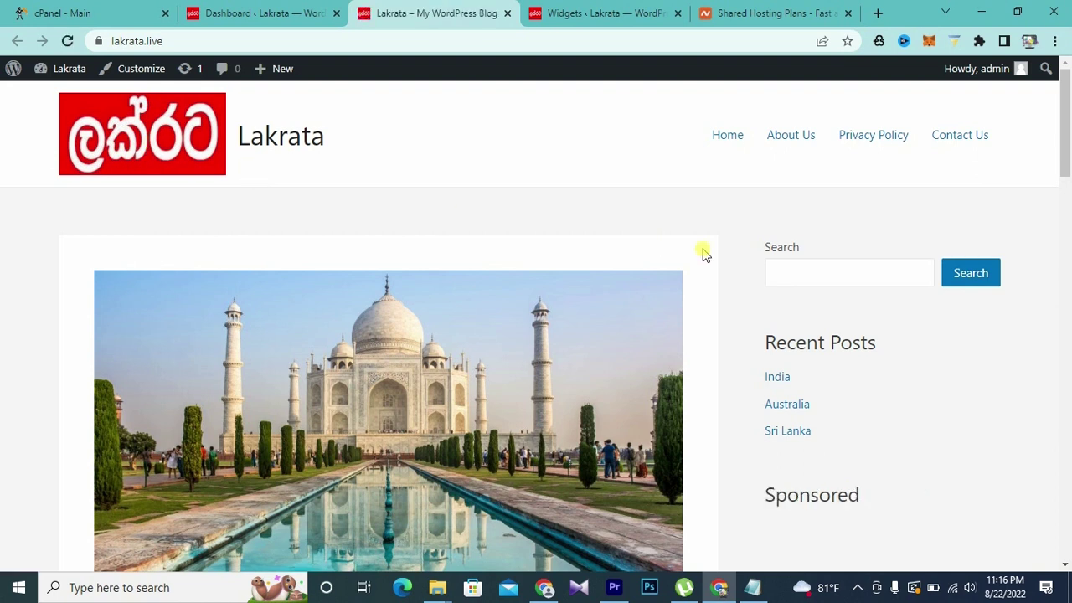
- Reload the live Lakrata site and check that the Namecheap banner appears under Sponsored
scroll(795, 281, "down", 4)
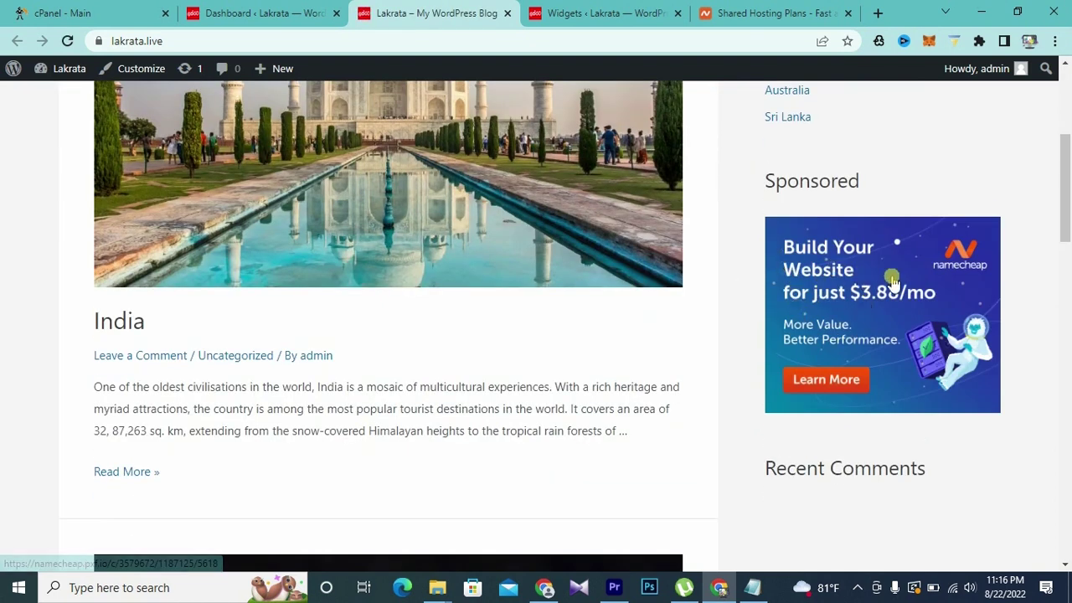
scroll(892, 281, "up", 2)
scroll(892, 283, "down", 1)
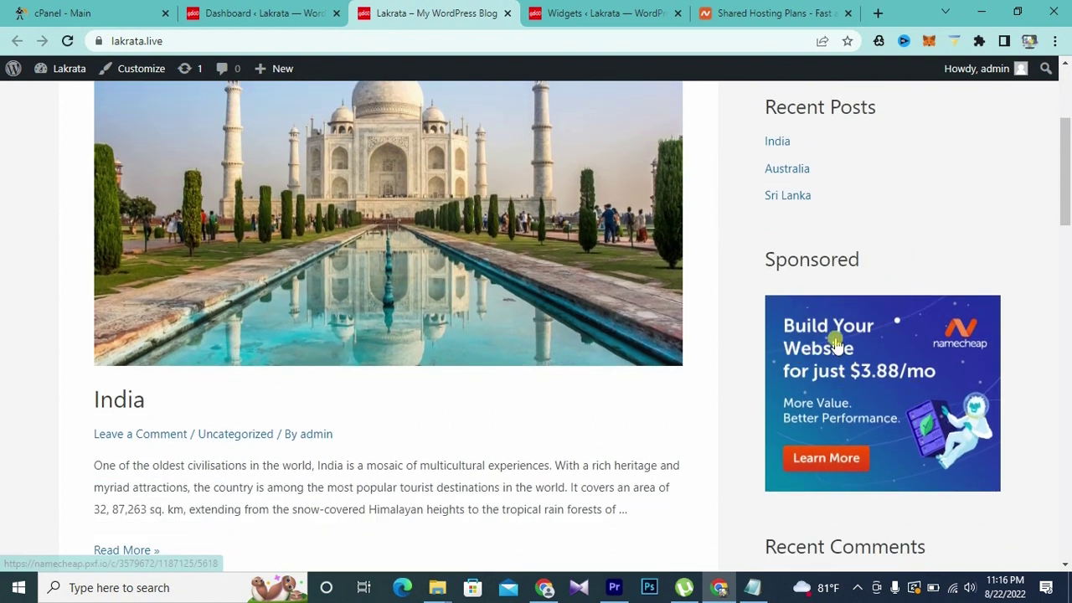
scroll(837, 318, "up", 3)
scroll(855, 337, "down", 2)
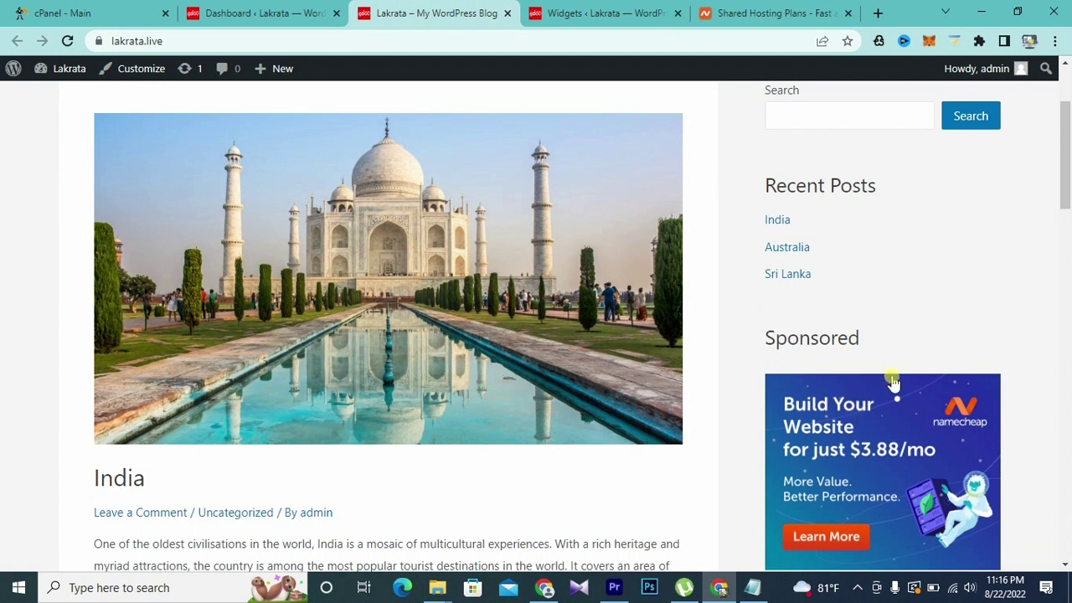
key("F5")
scroll(701, 155, "down", 1)
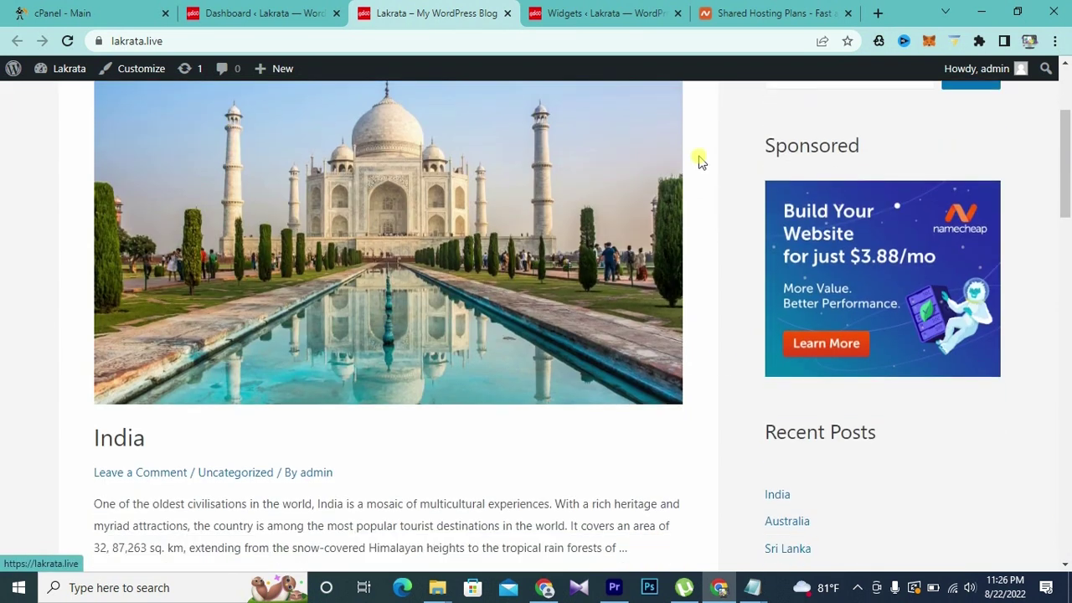
scroll(758, 215, "up", 3)
scroll(768, 243, "down", 5)
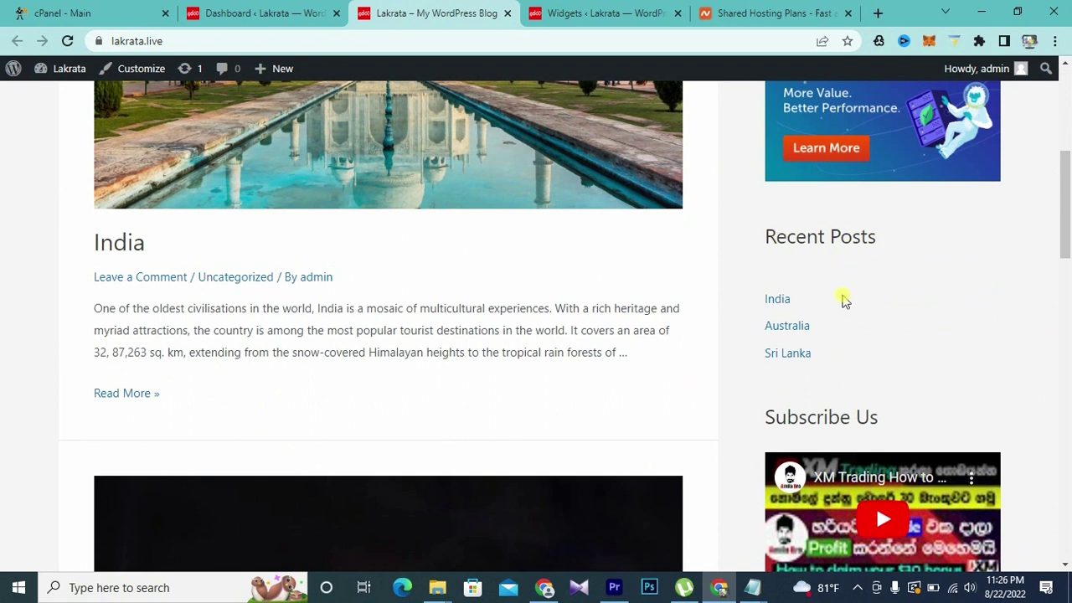
scroll(838, 310, "down", 1)
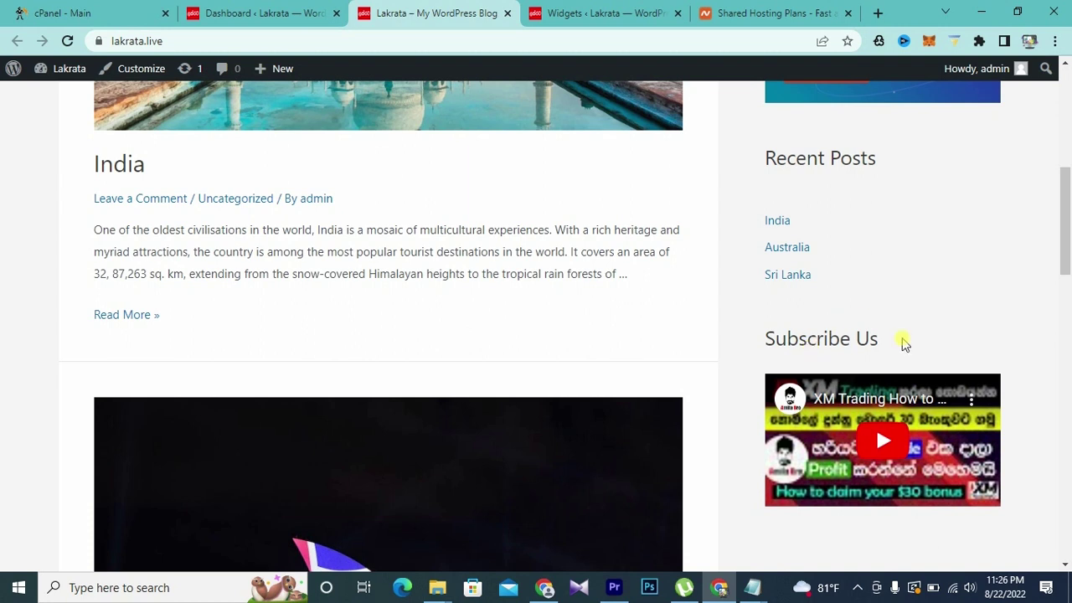
- Remove the Recent Comments, Archives and Categories headings from the Main Sidebar
left_click(503, 307)
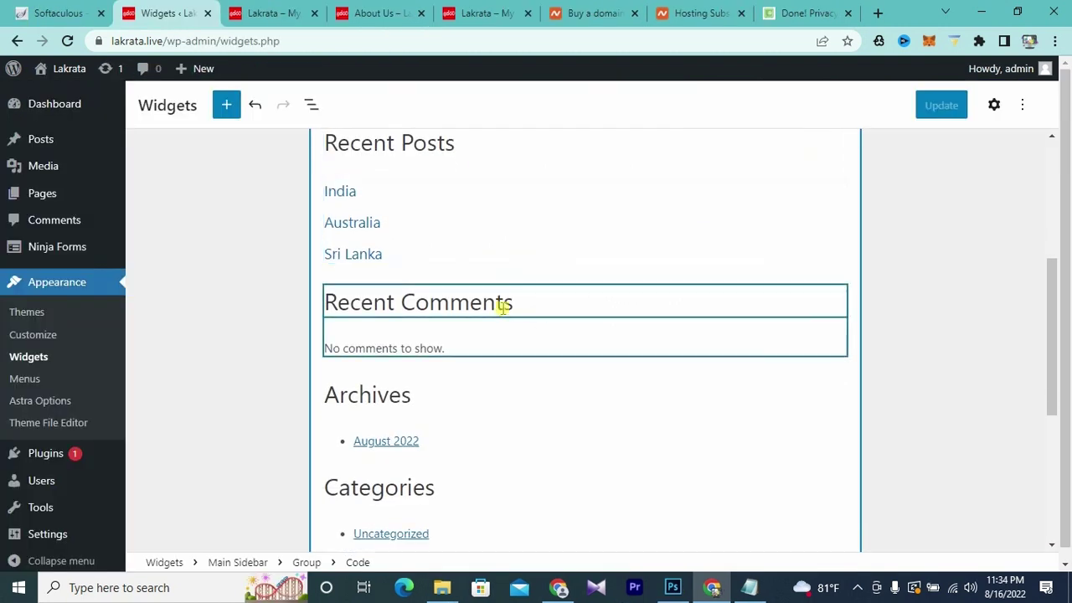
left_click(536, 303)
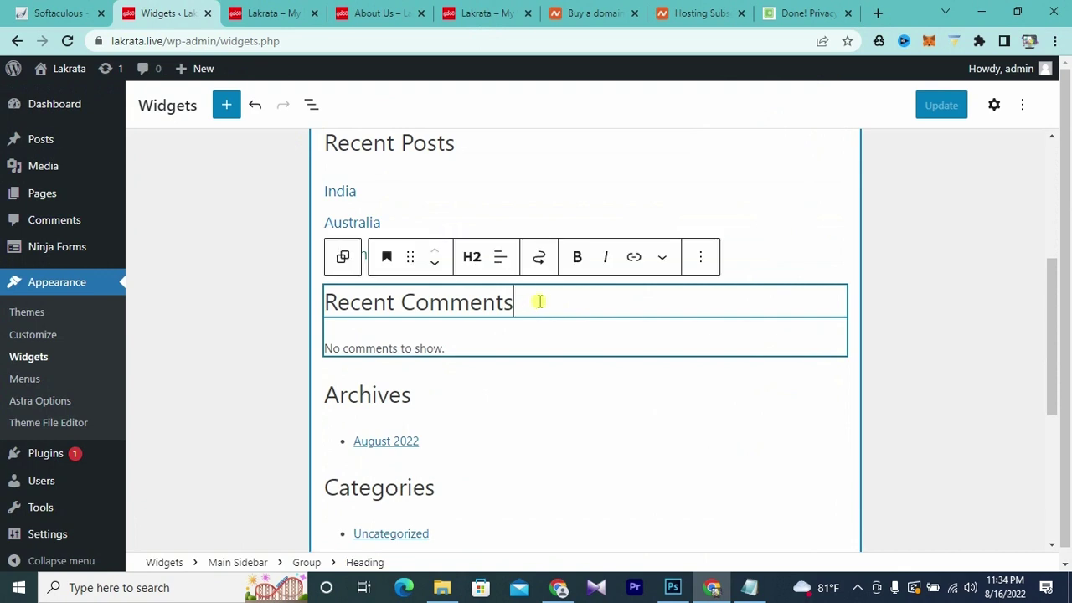
left_click(701, 261)
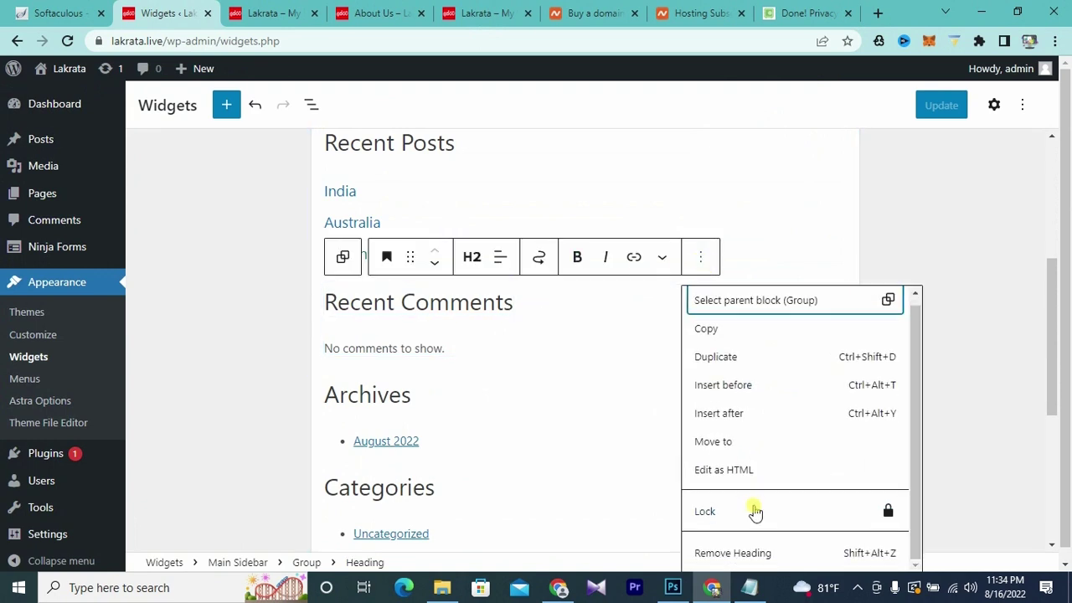
left_click(745, 556)
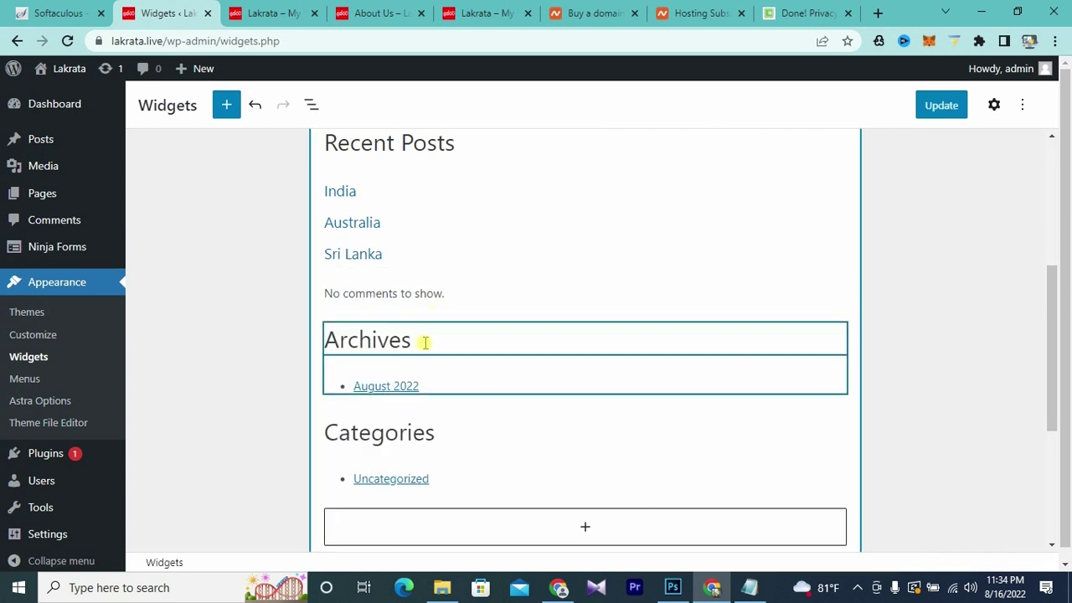
left_click(687, 336)
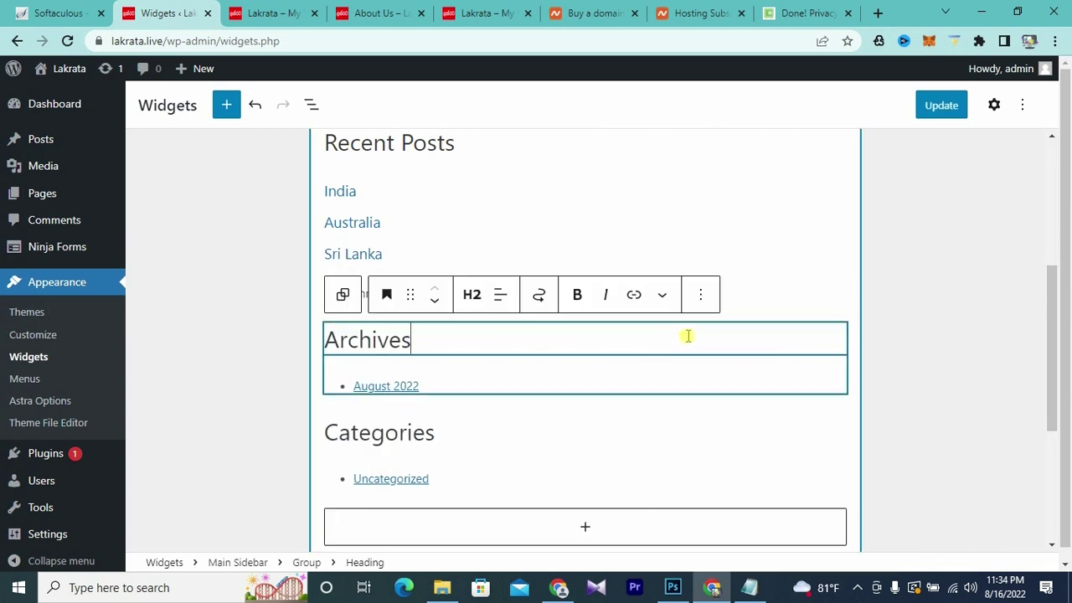
left_click(702, 294)
scroll(729, 524, "down", 1)
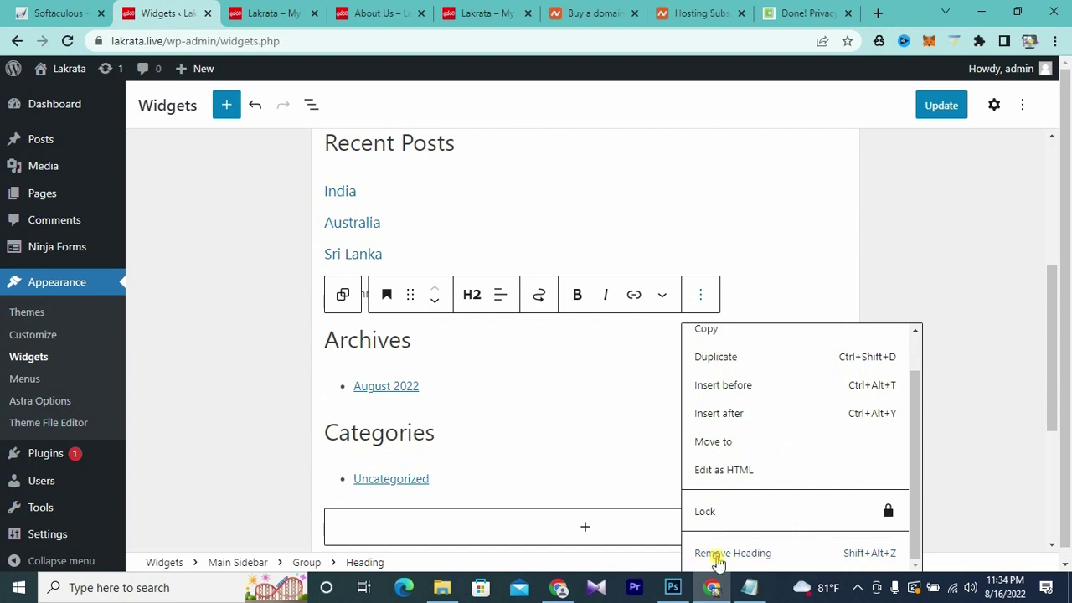
left_click(713, 554)
left_click(461, 377)
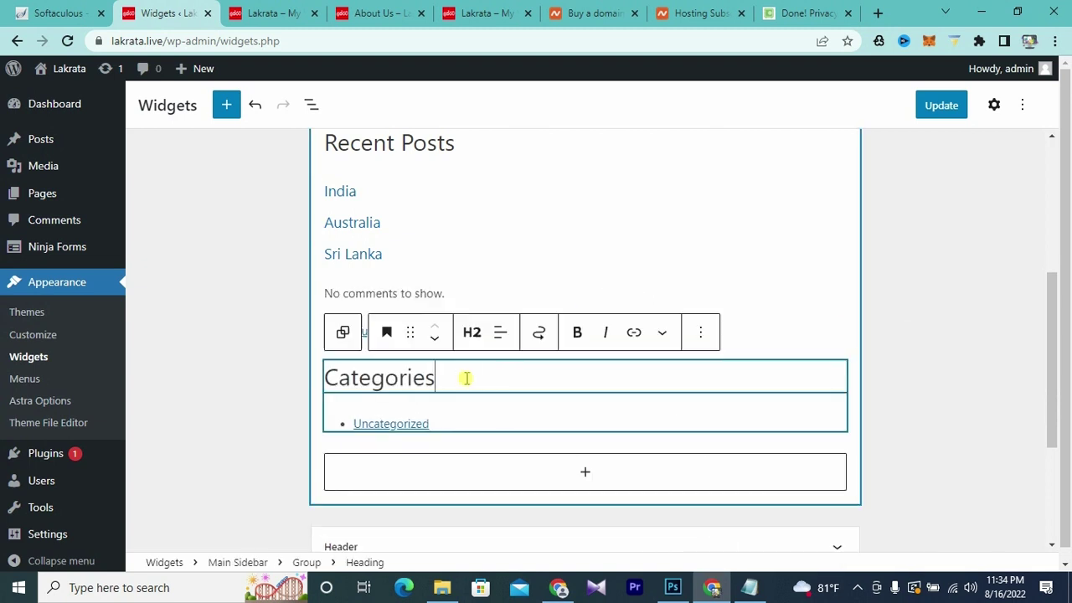
left_click(701, 335)
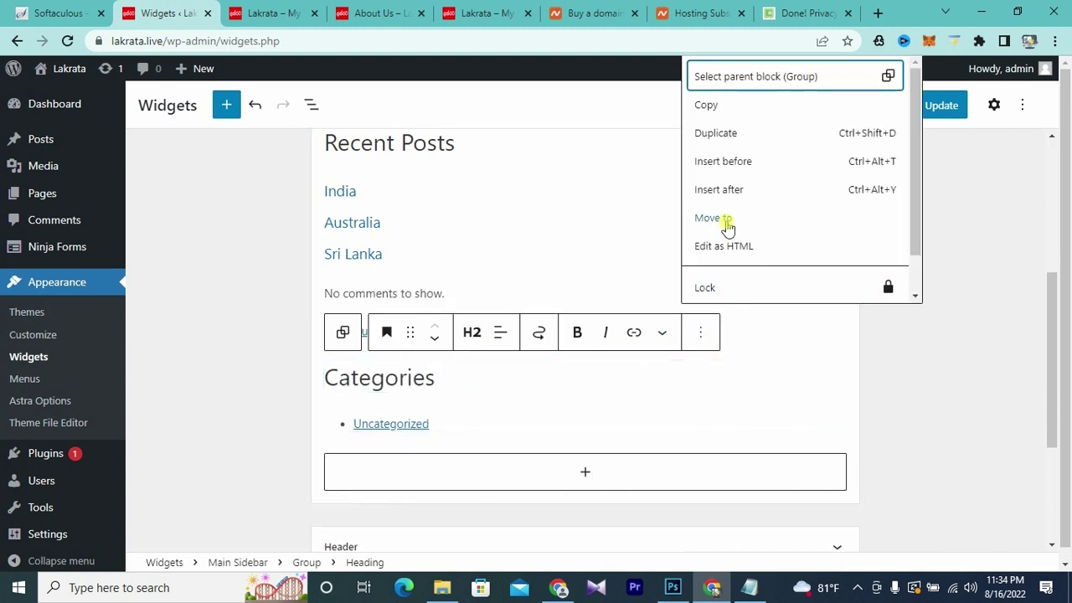
scroll(728, 243, "down", 1)
left_click(727, 282)
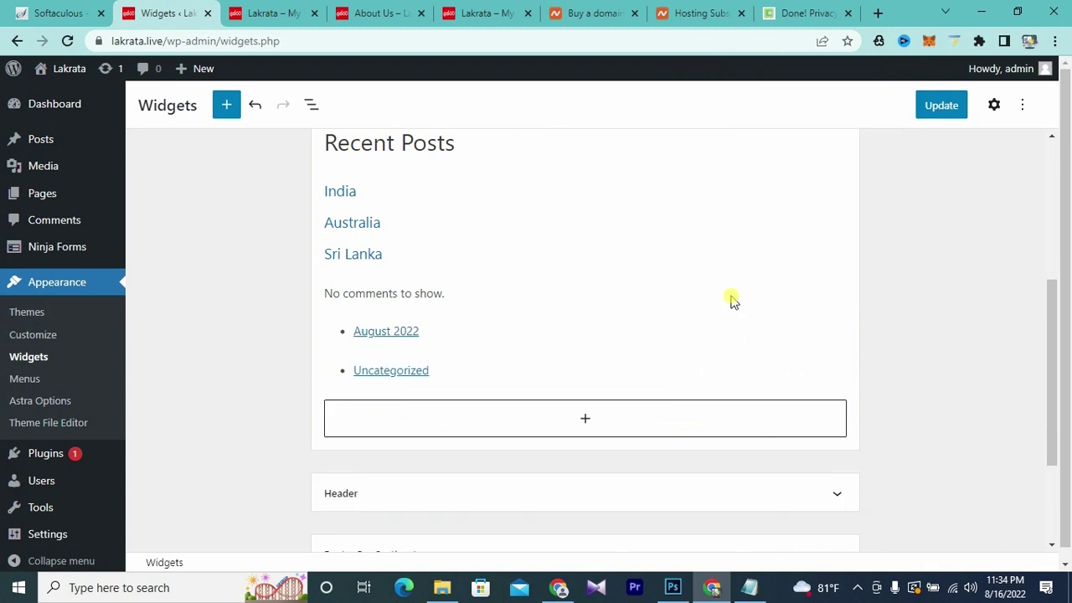
- Remove the Archives and Categories list blocks from the Main Sidebar
left_click(468, 335)
left_click(548, 294)
left_click(578, 551)
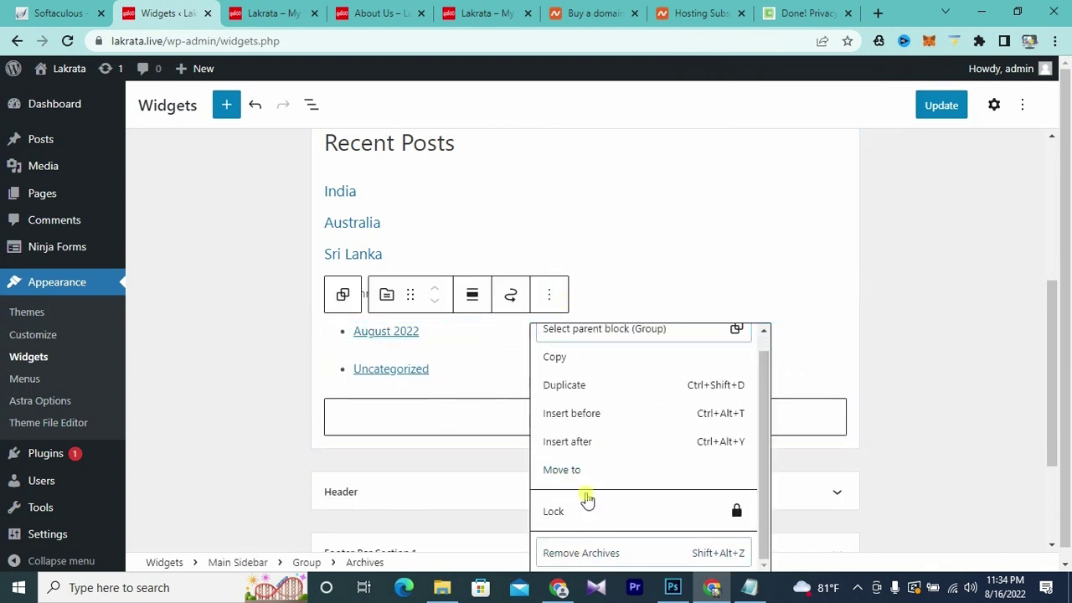
left_click(620, 396)
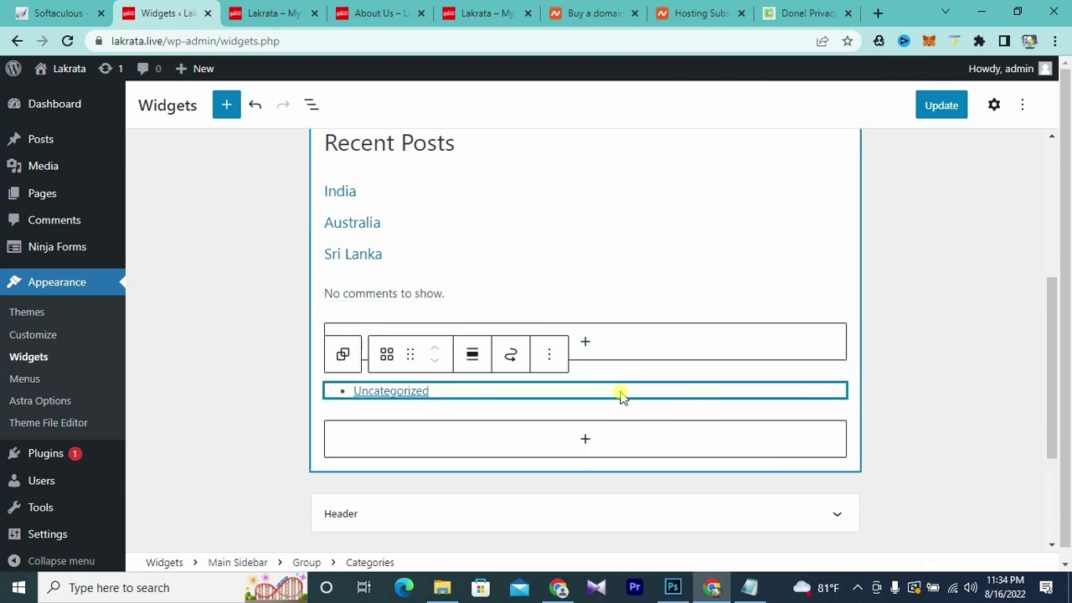
left_click(549, 354)
left_click(585, 306)
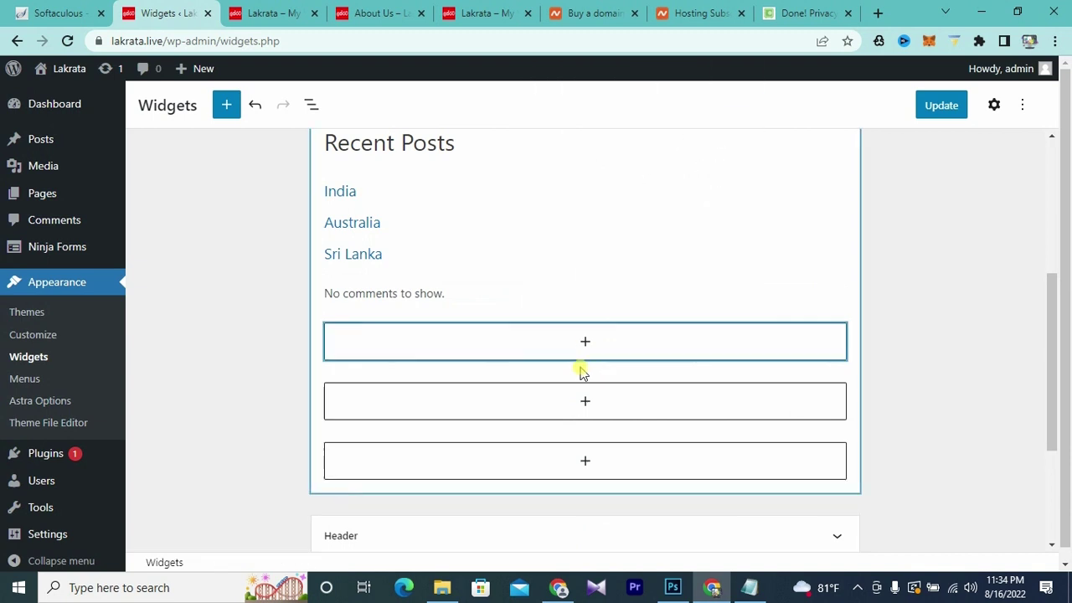
scroll(591, 343, "up", 4)
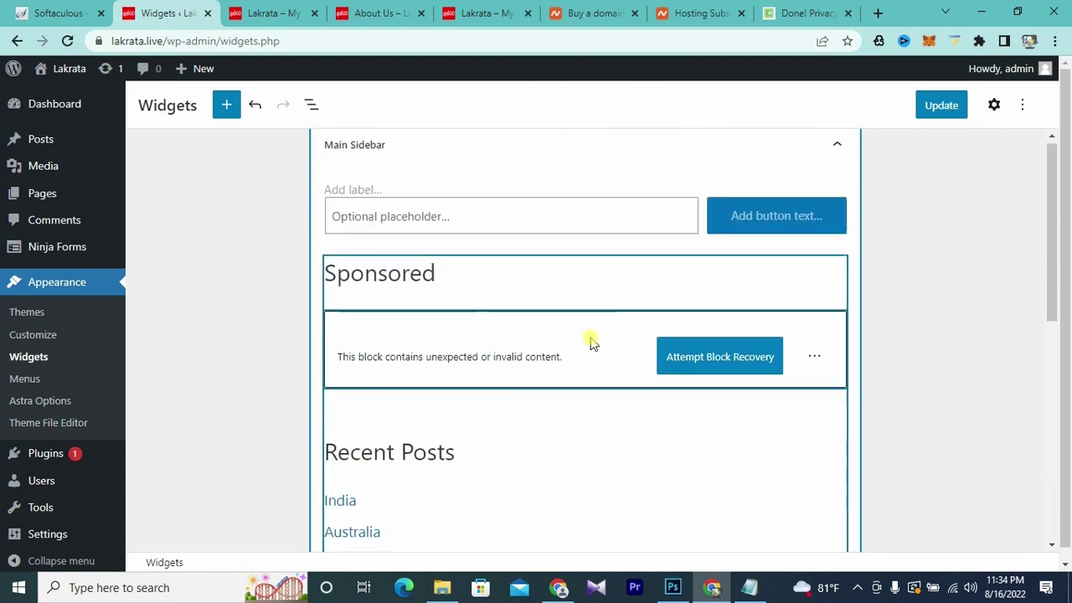
scroll(590, 343, "down", 3)
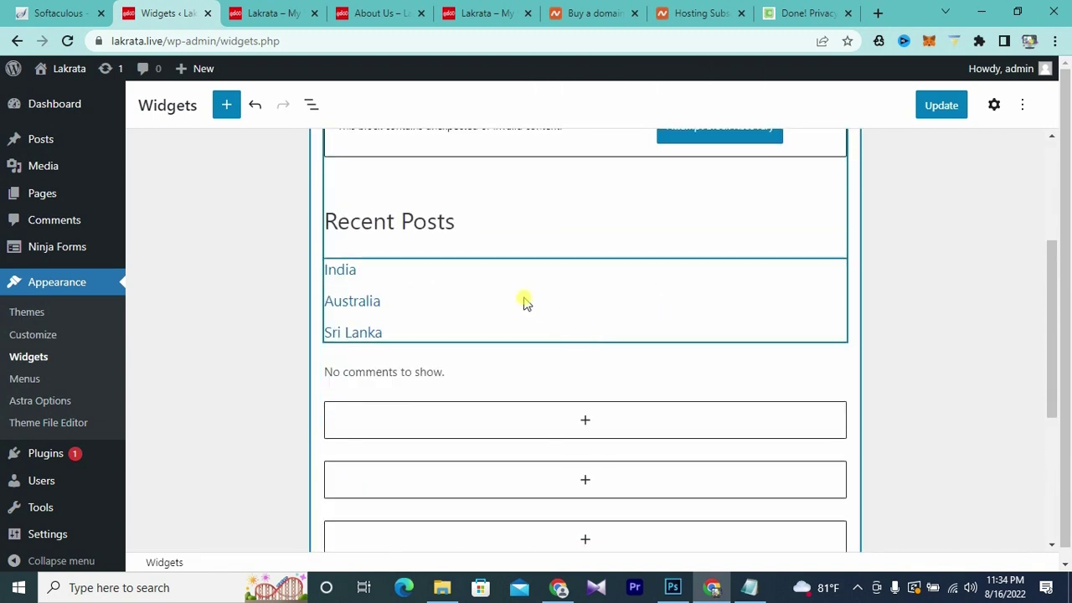
- Add a 'Subscribe Us' heading below Recent Posts and open the block picker beneath it
left_click(585, 423)
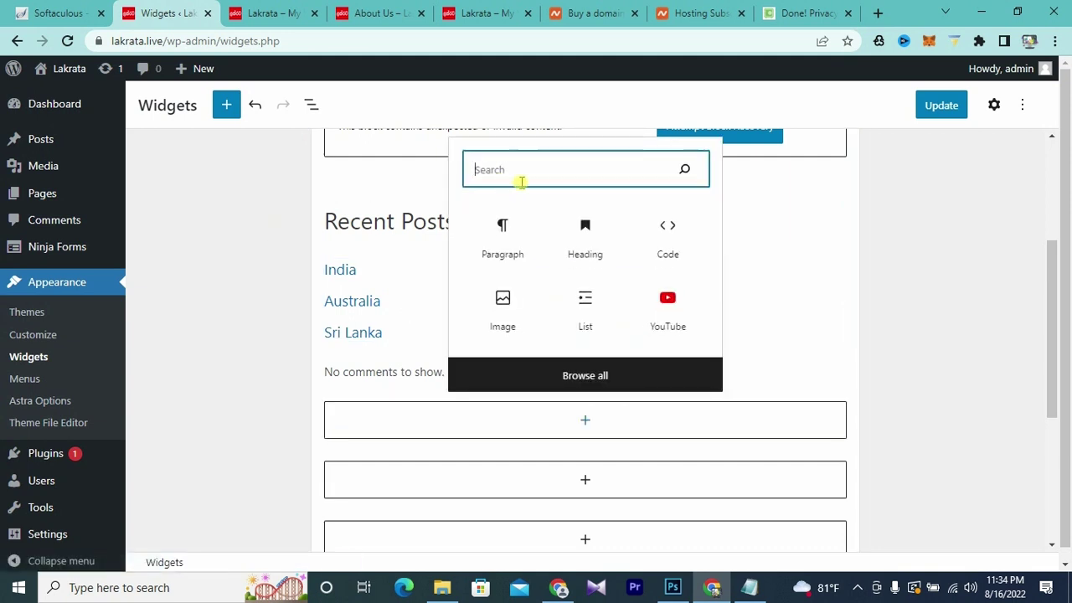
left_click(580, 261)
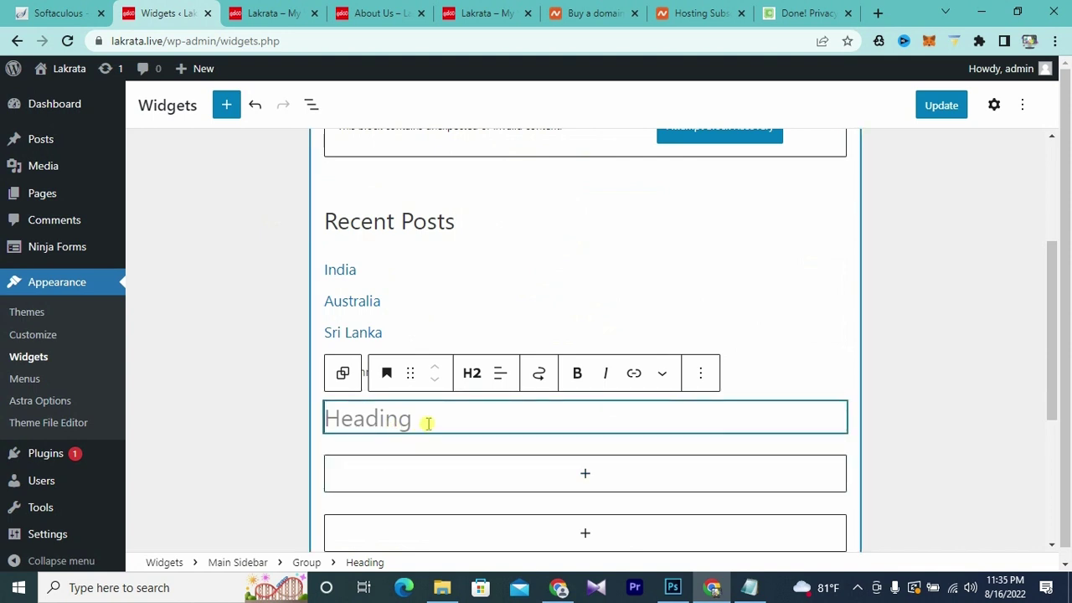
type("Subscribe Us")
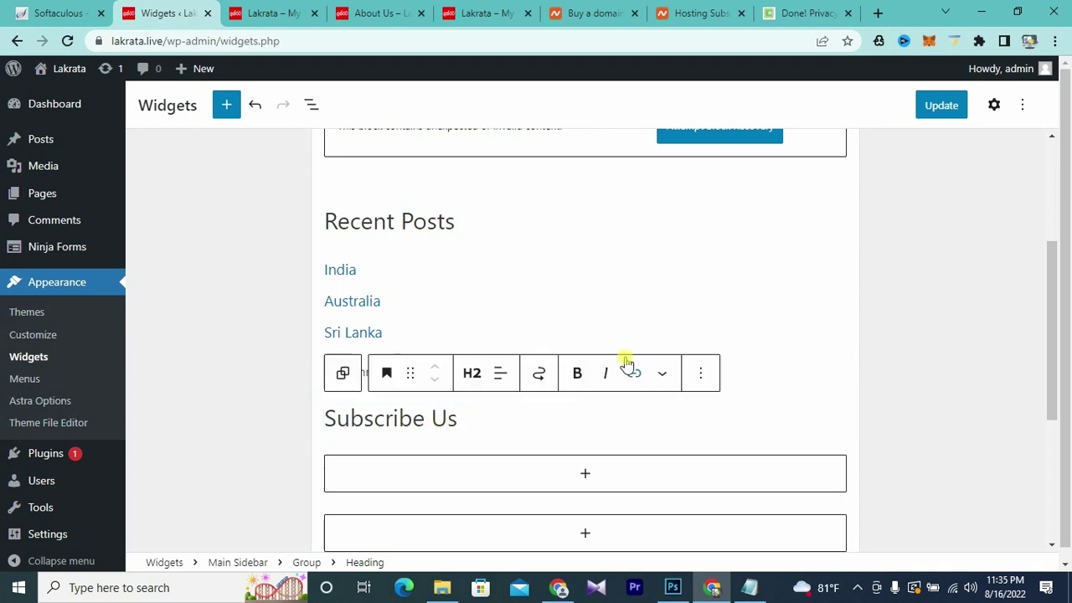
scroll(503, 361, "down", 1)
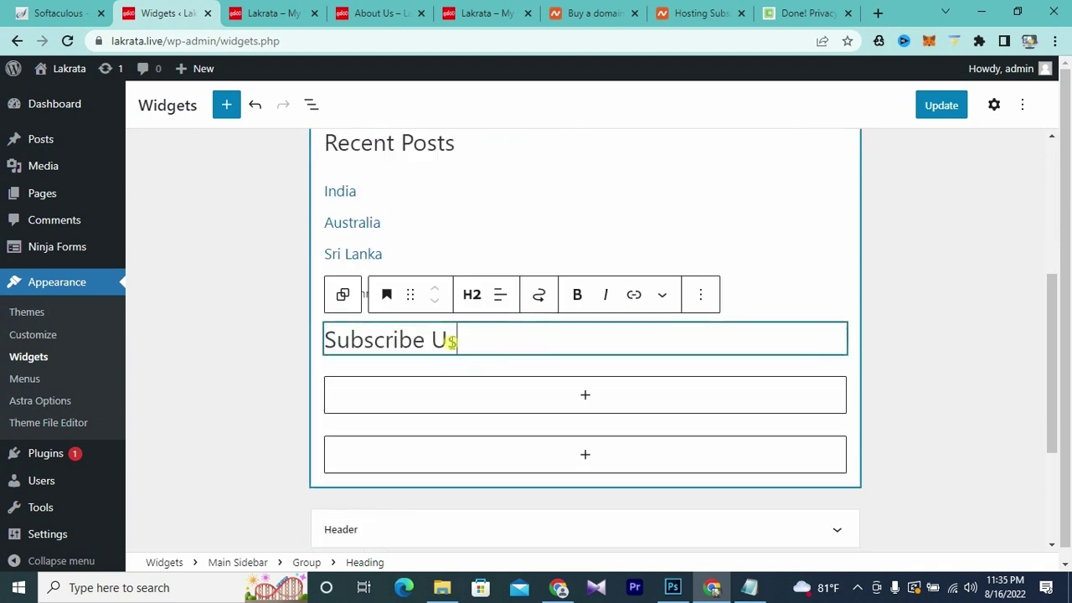
mouse_move(584, 365)
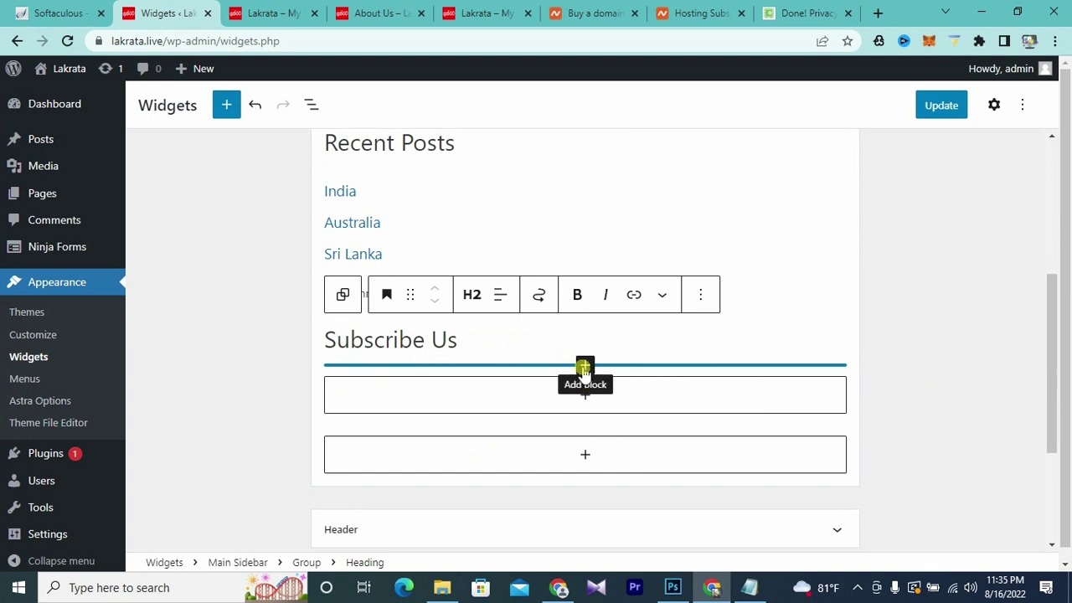
left_click(584, 366)
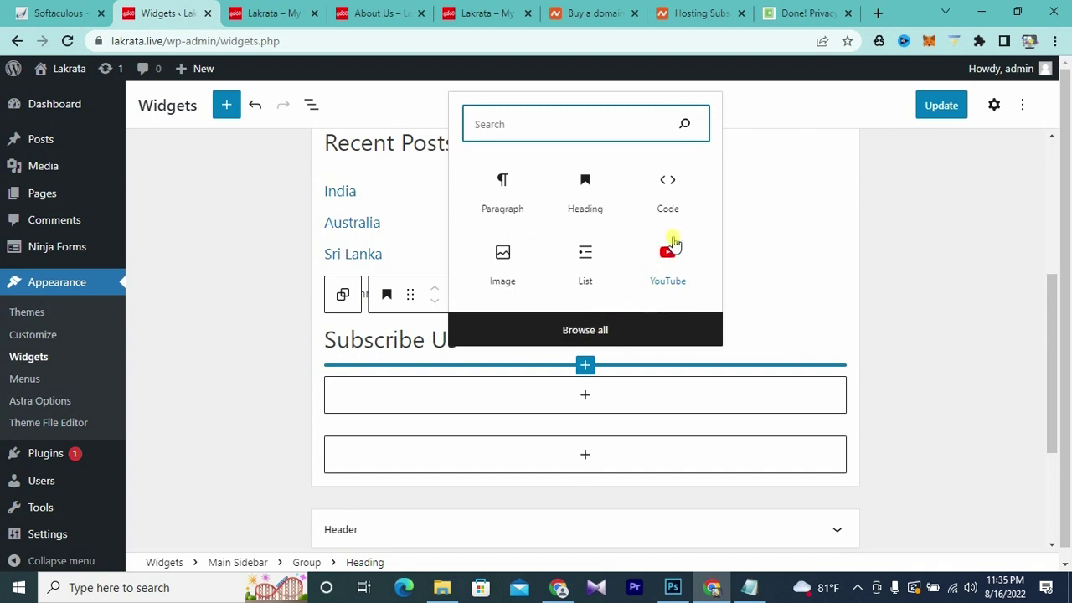
- Insert a YouTube embed block from the Embeds category under Subscribe Us
left_click(602, 330)
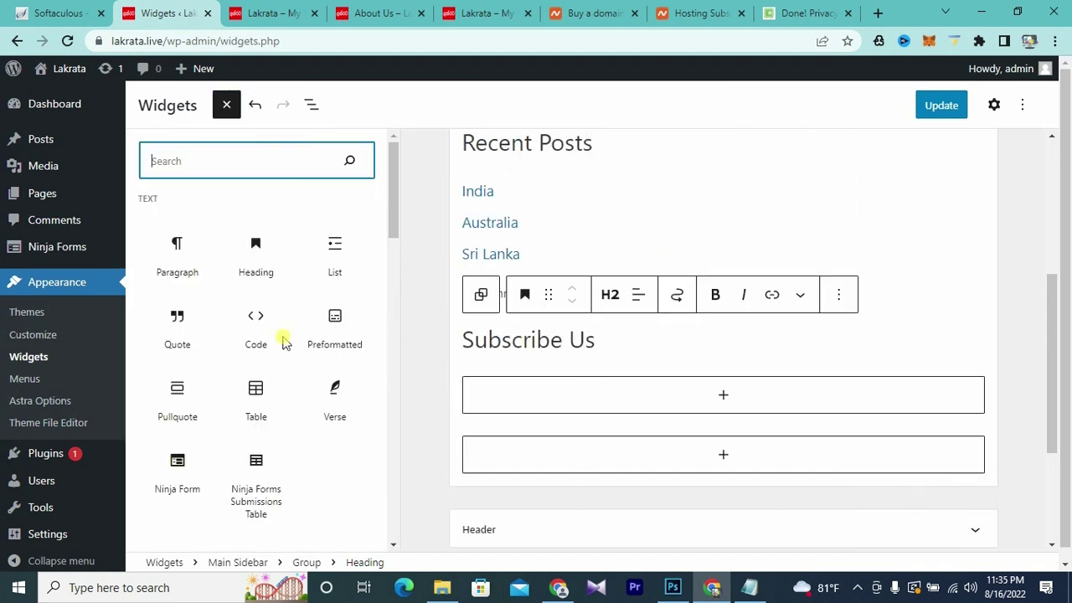
scroll(282, 340, "down", 5)
scroll(283, 341, "down", 10)
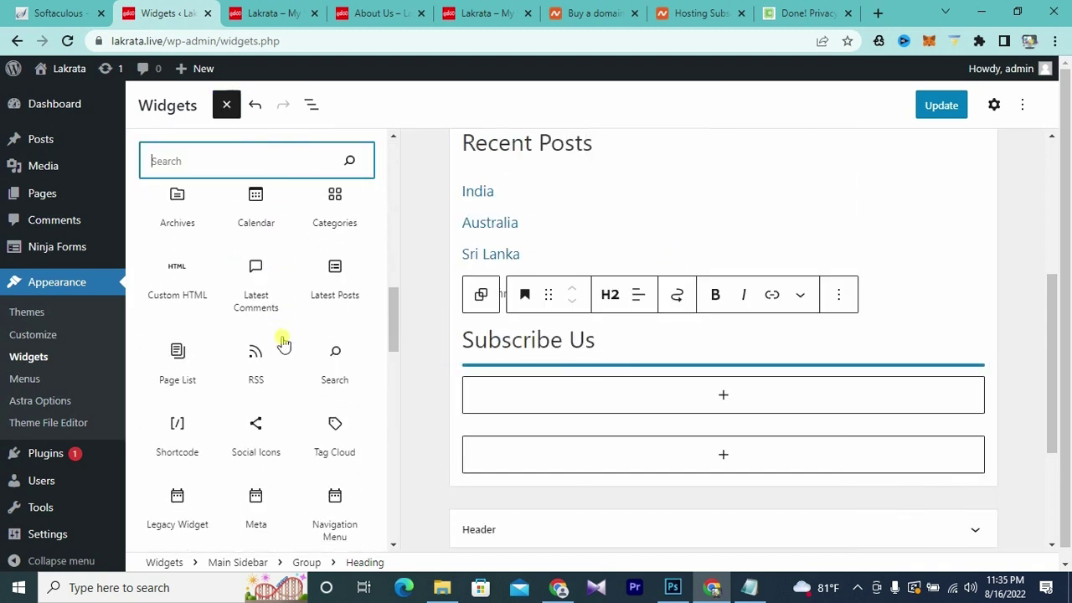
left_click(315, 348)
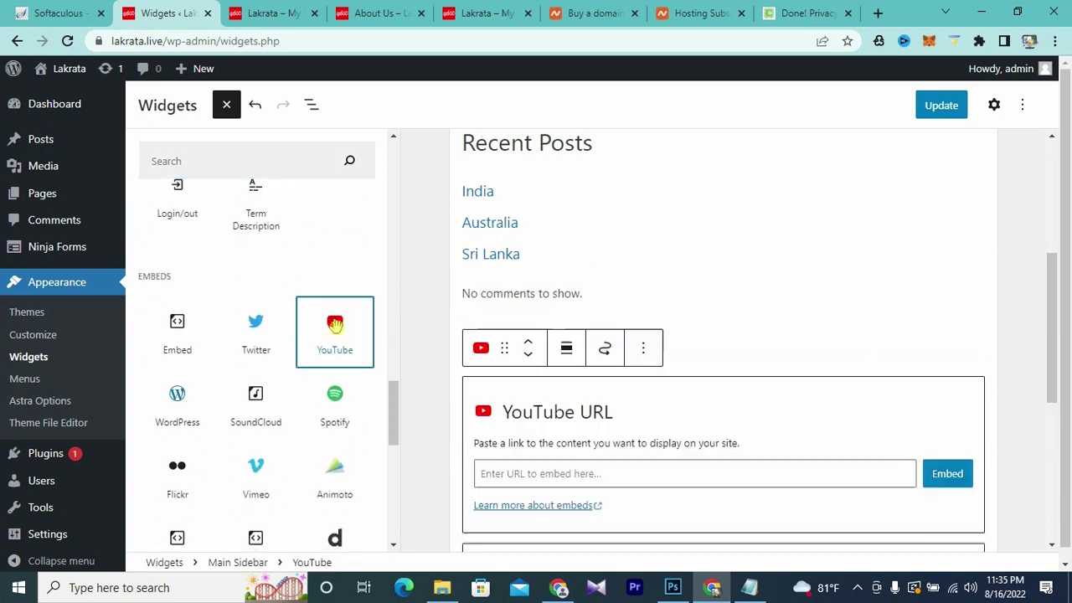
left_click(587, 397)
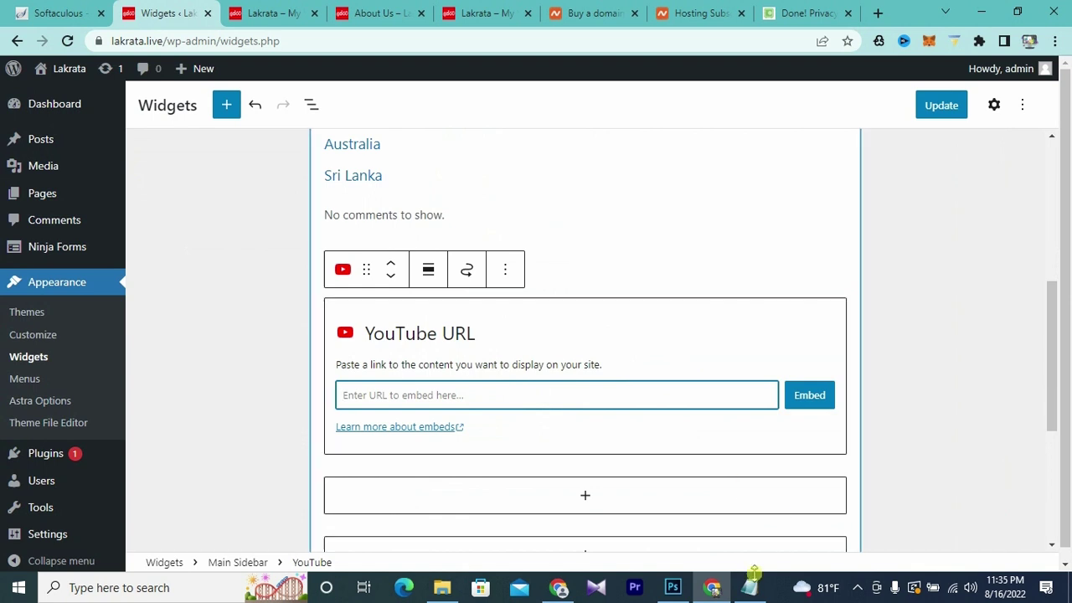
- Copy the youtu.be link from the 'subscribe us' text file
key("alt+Tab")
left_click(919, 131)
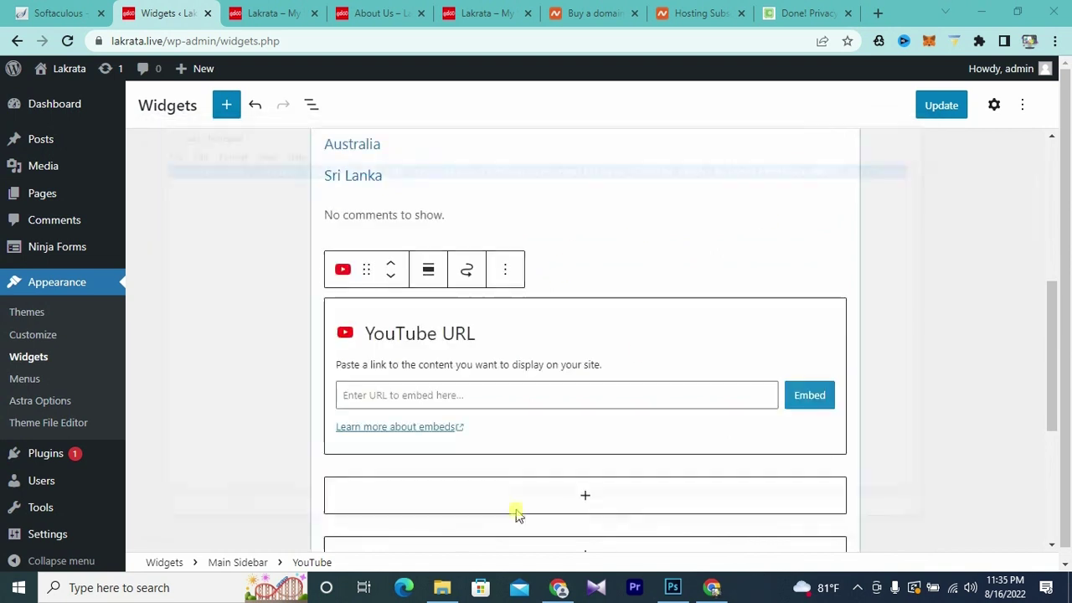
key("alt+Tab")
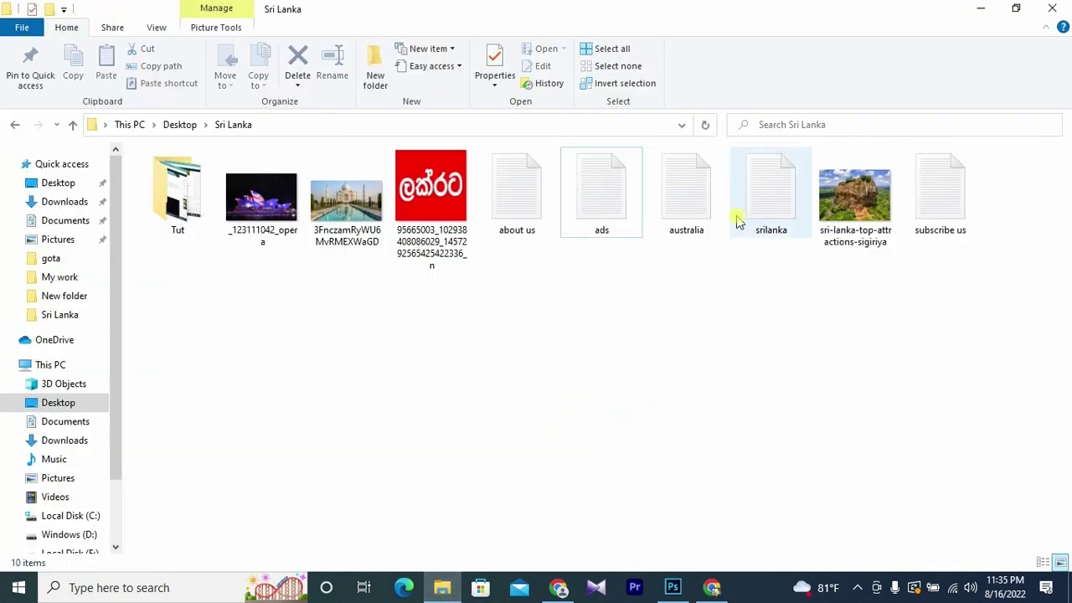
double_click(928, 219)
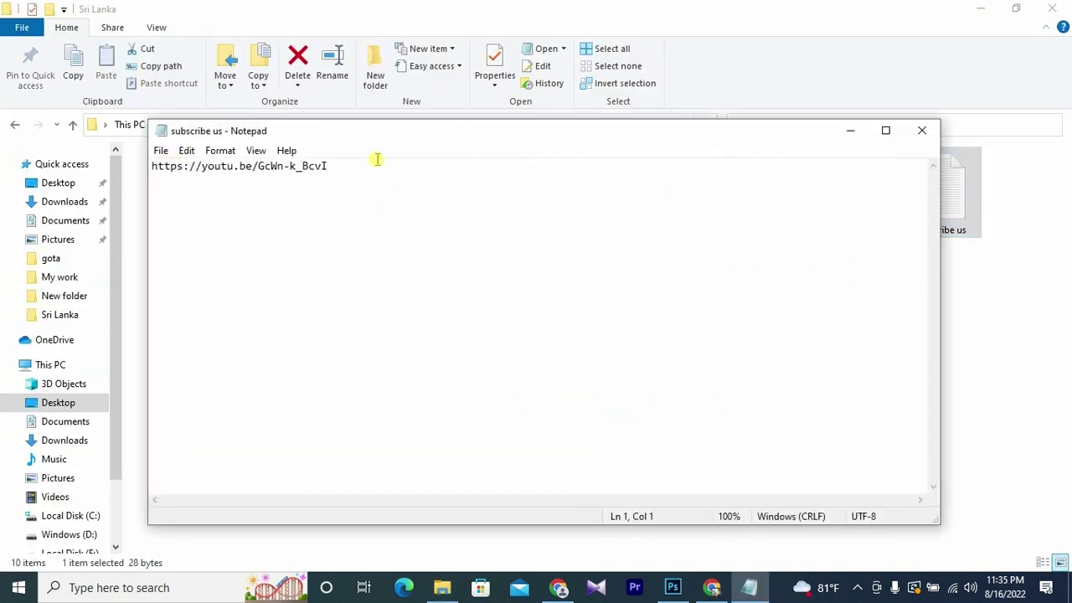
left_click_drag(377, 159, 72, 163)
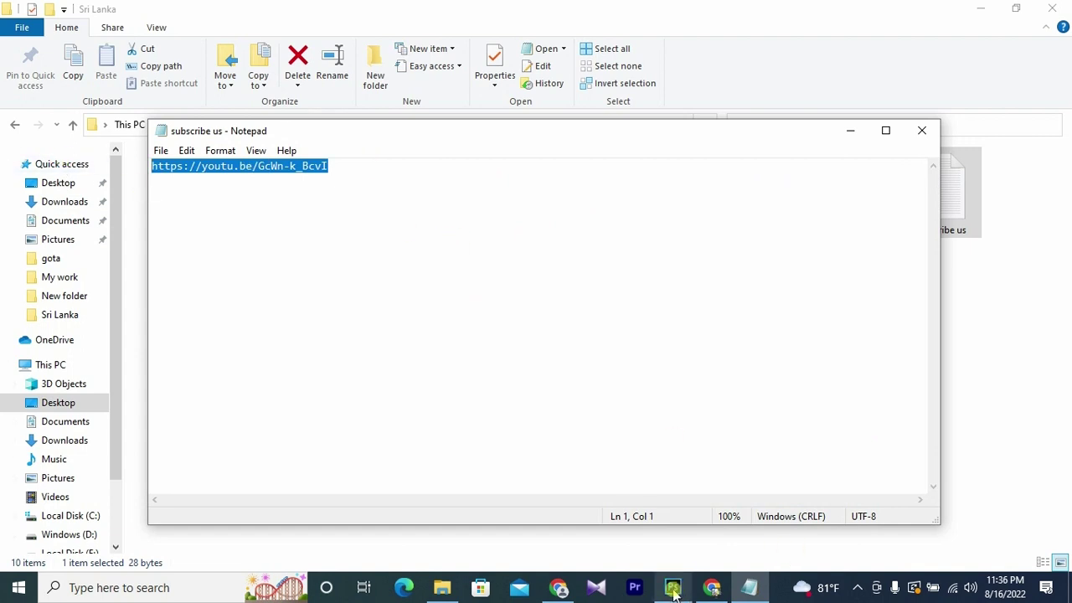
left_click(712, 587)
- Paste the youtu.be link into the YouTube block, embed the video, and update the widgets
left_click(469, 394)
key("ctrl+v")
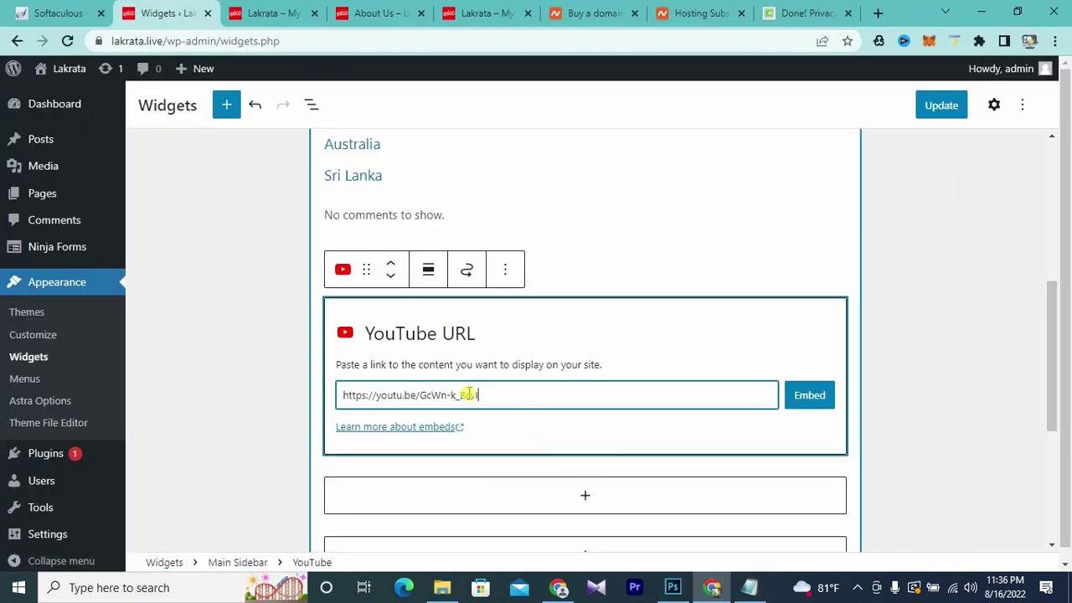
left_click(800, 397)
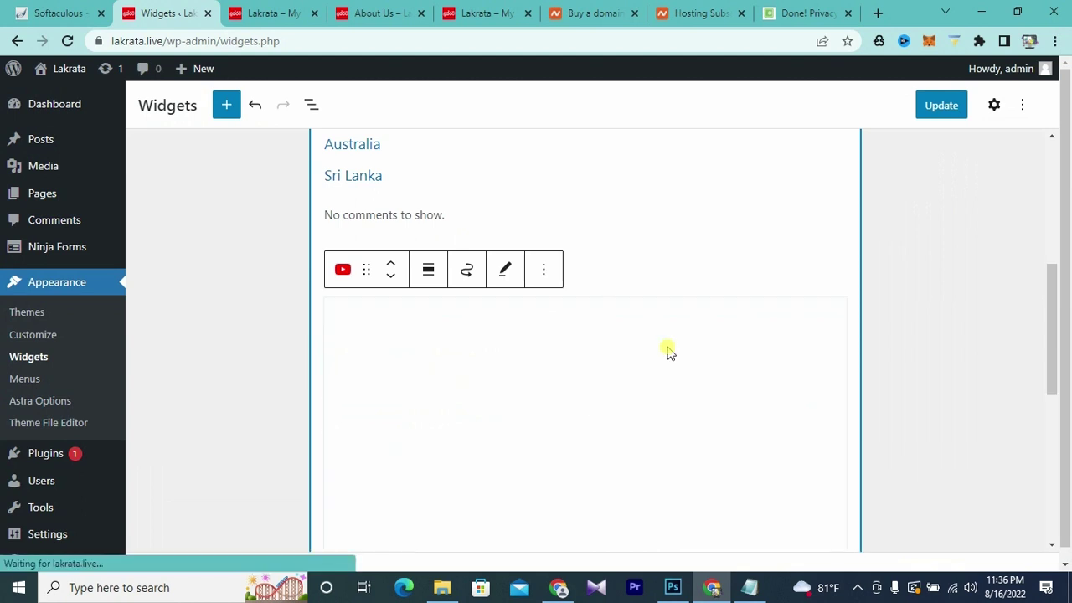
scroll(591, 391, "down", 2)
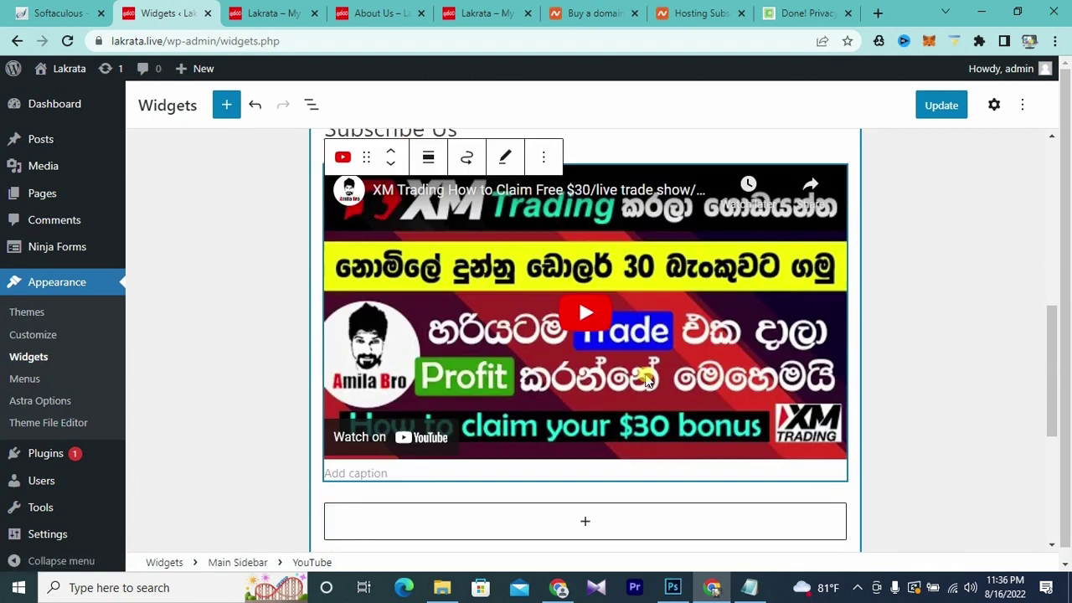
scroll(569, 394, "up", 4)
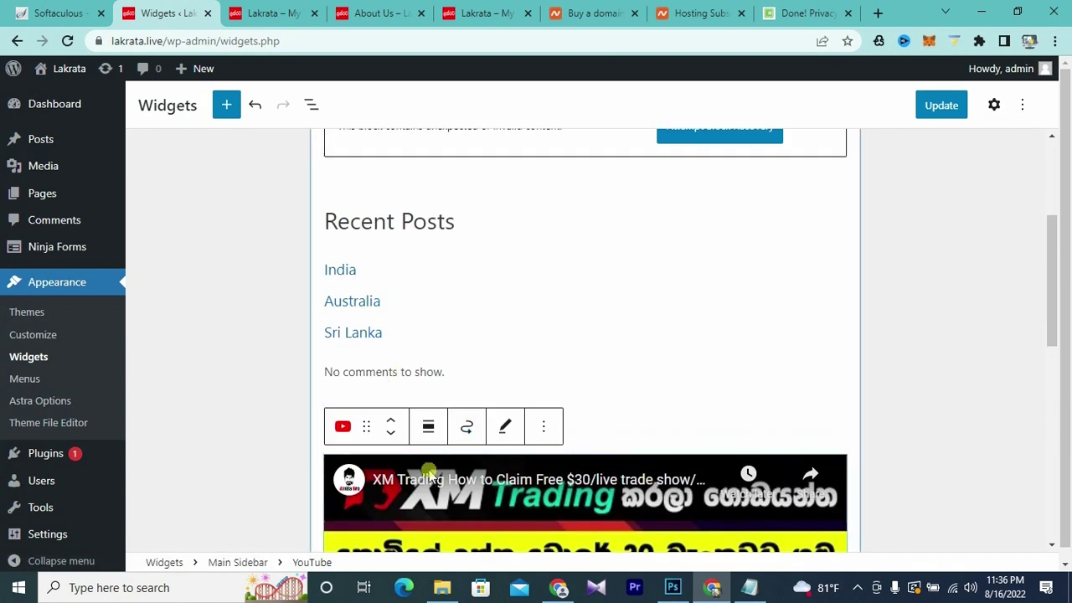
scroll(642, 402, "down", 2)
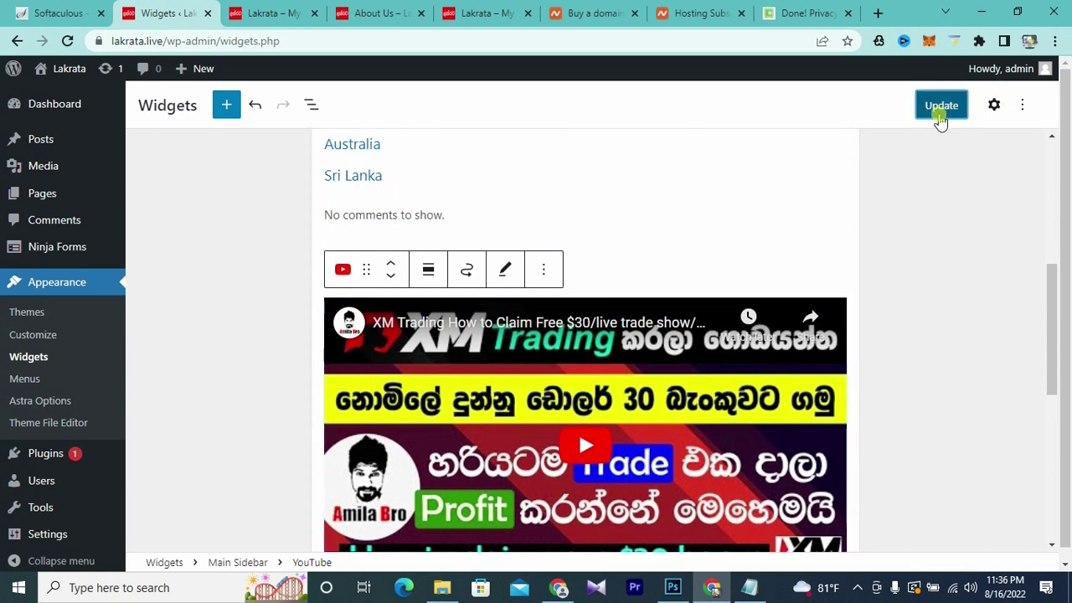
left_click(941, 120)
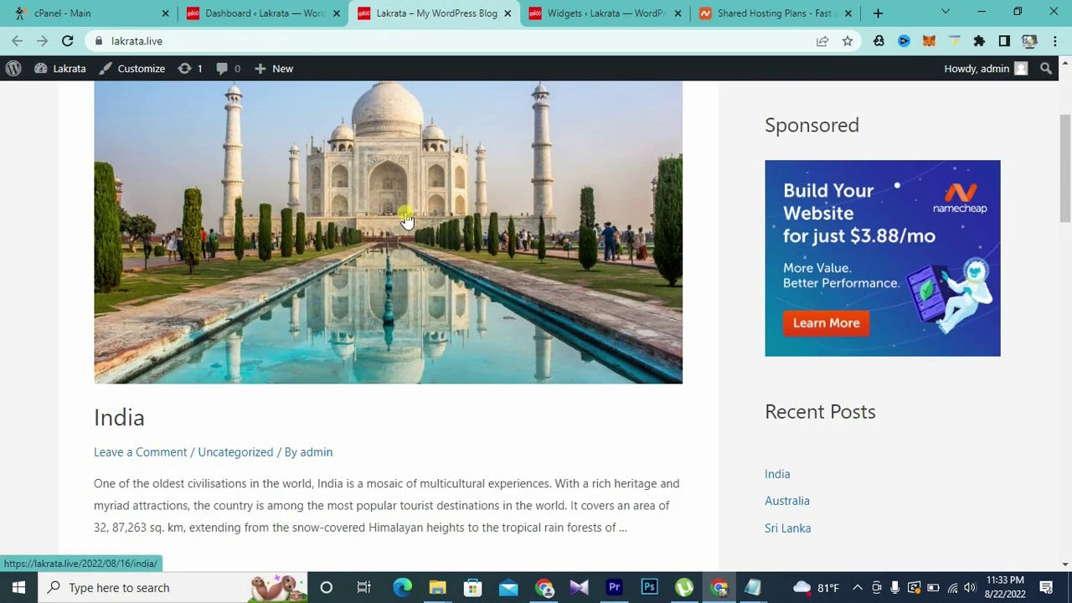
- Check the Subscribe Us video in the live blog's sidebar, then open the site Customizer
scroll(406, 219, "up", 3)
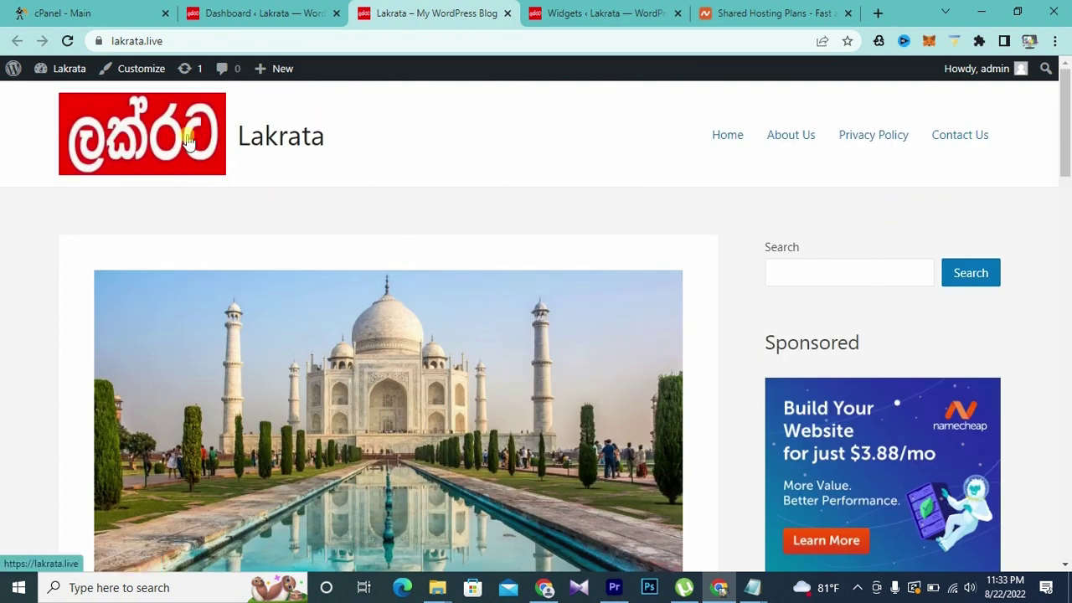
scroll(531, 216, "down", 1)
scroll(531, 216, "down", 5)
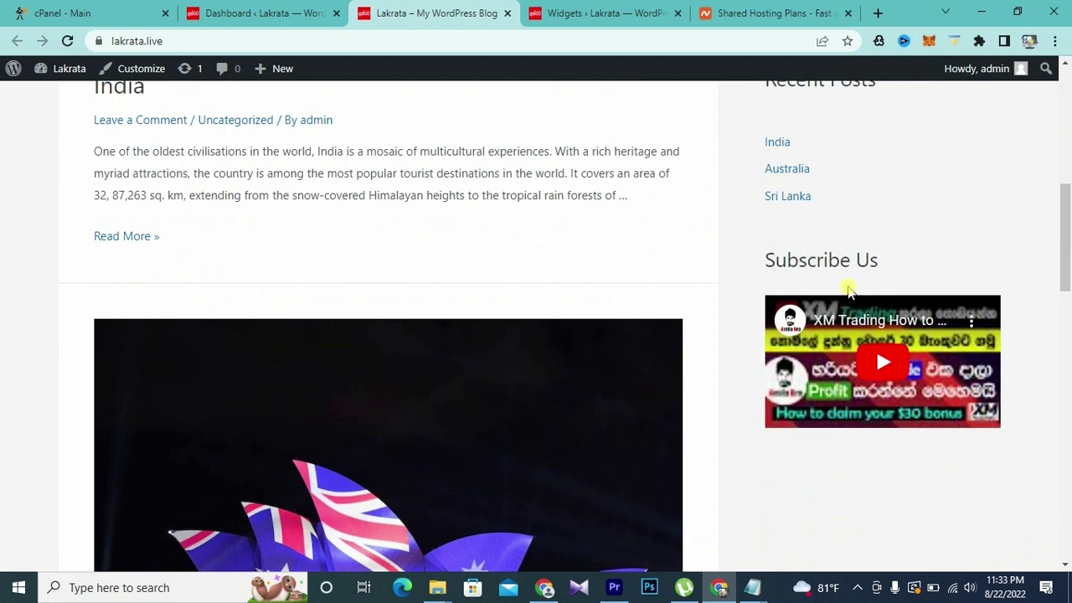
scroll(722, 320, "up", 5)
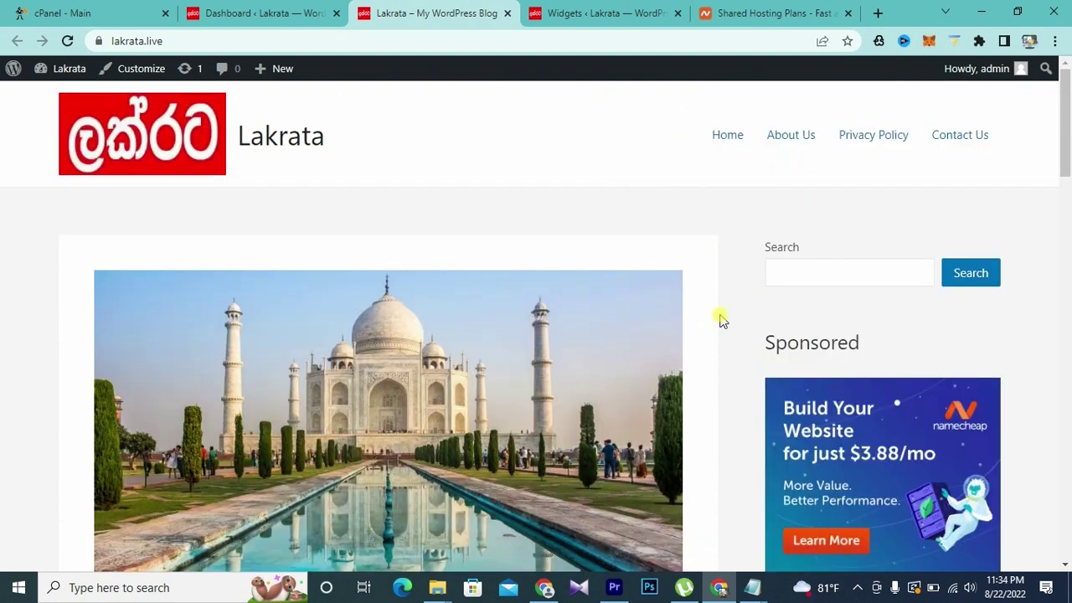
scroll(722, 320, "down", 3)
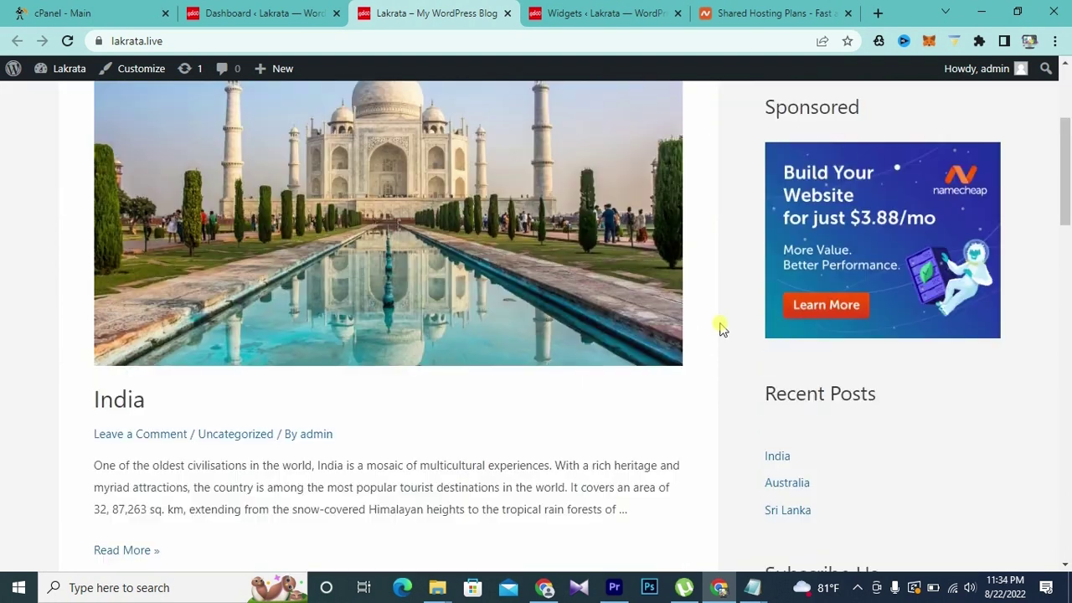
scroll(568, 256, "up", 3)
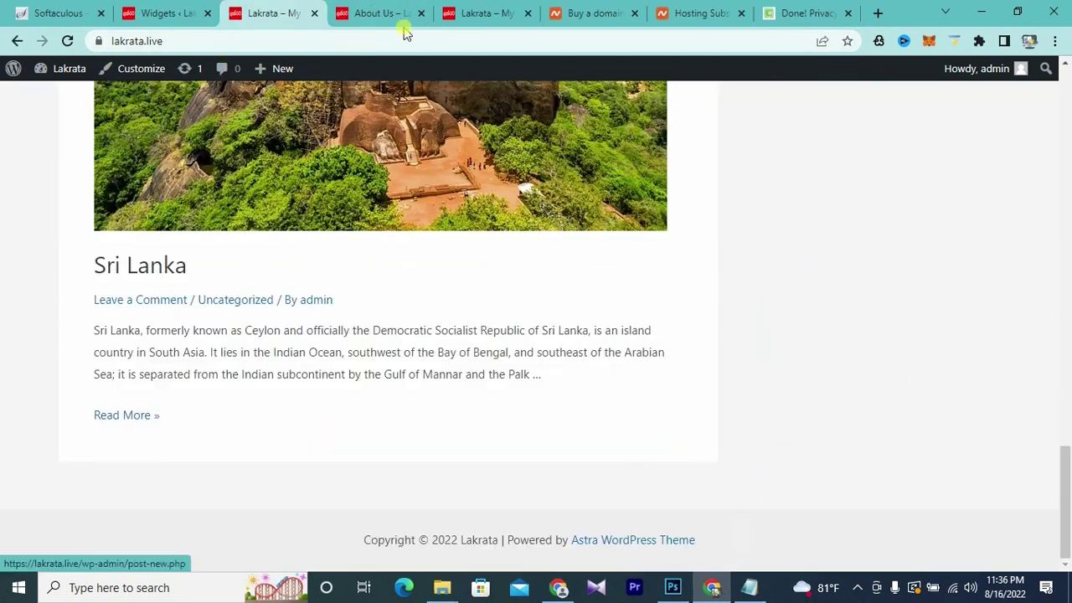
scroll(658, 325, "up", 10)
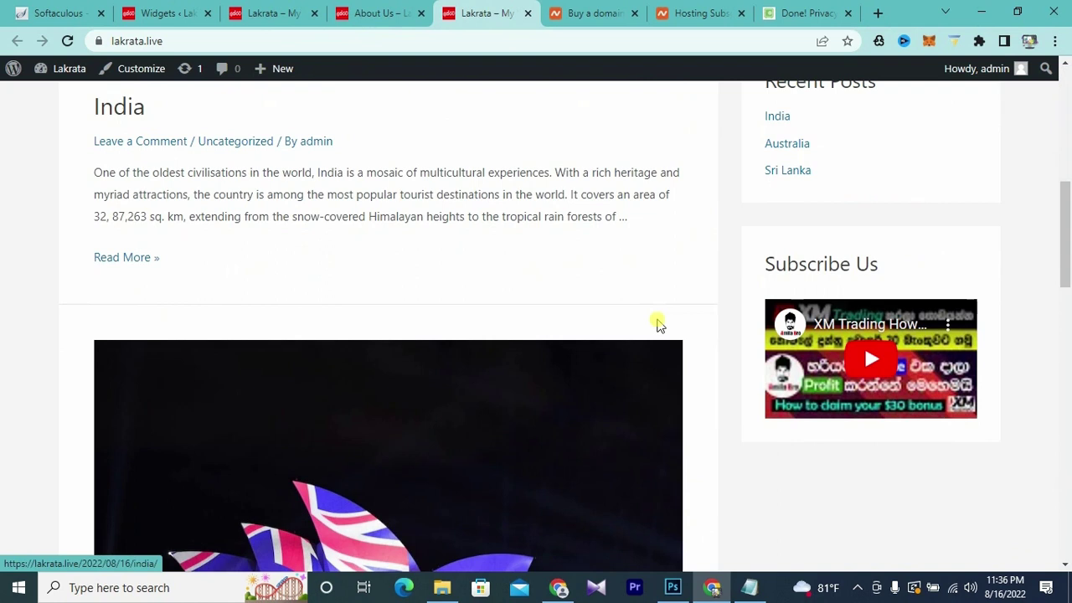
scroll(658, 325, "down", 10)
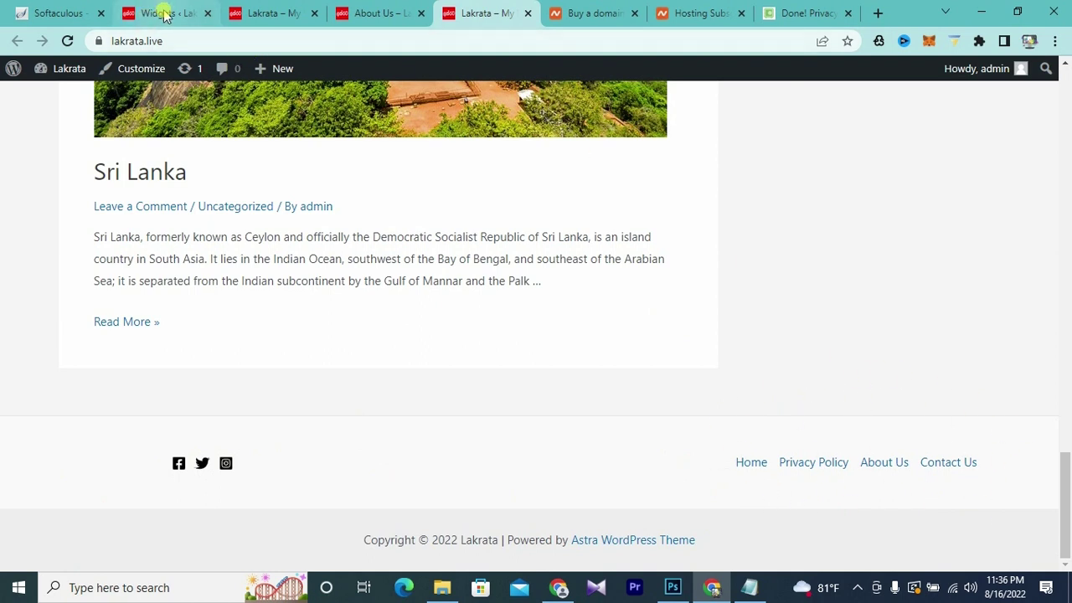
left_click(257, 15)
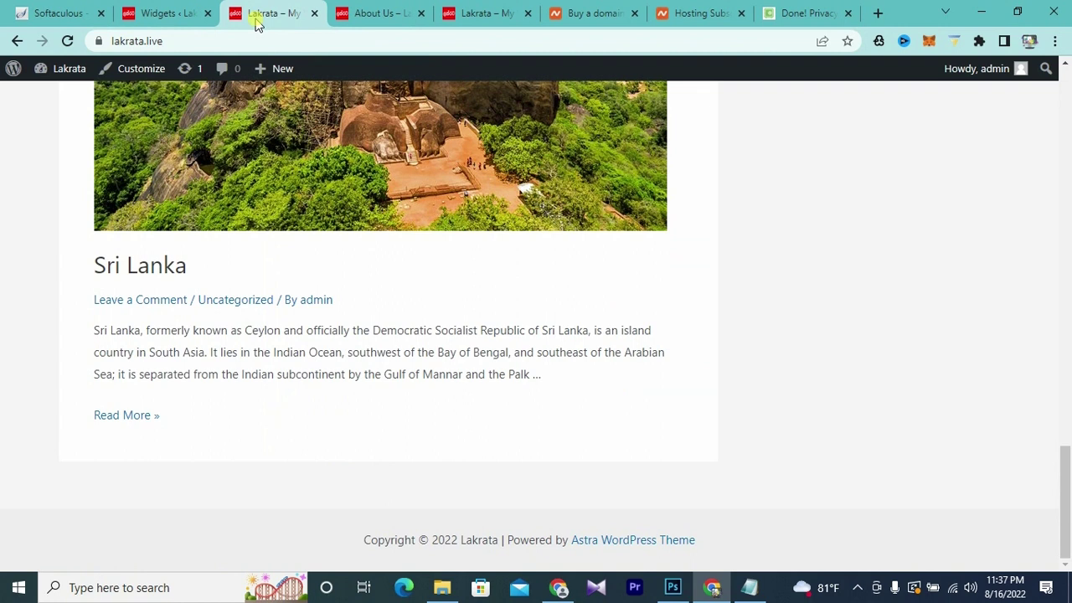
left_click(140, 73)
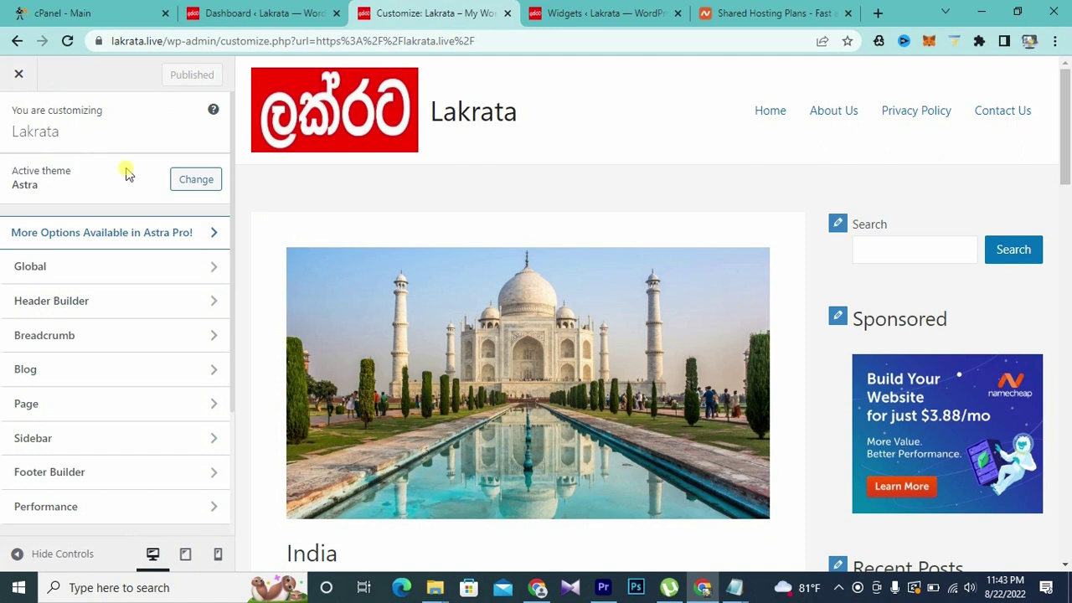
- Scroll the Footer Builder panel showing the Copyright element in the bottom footer row
scroll(137, 201, "down", 1)
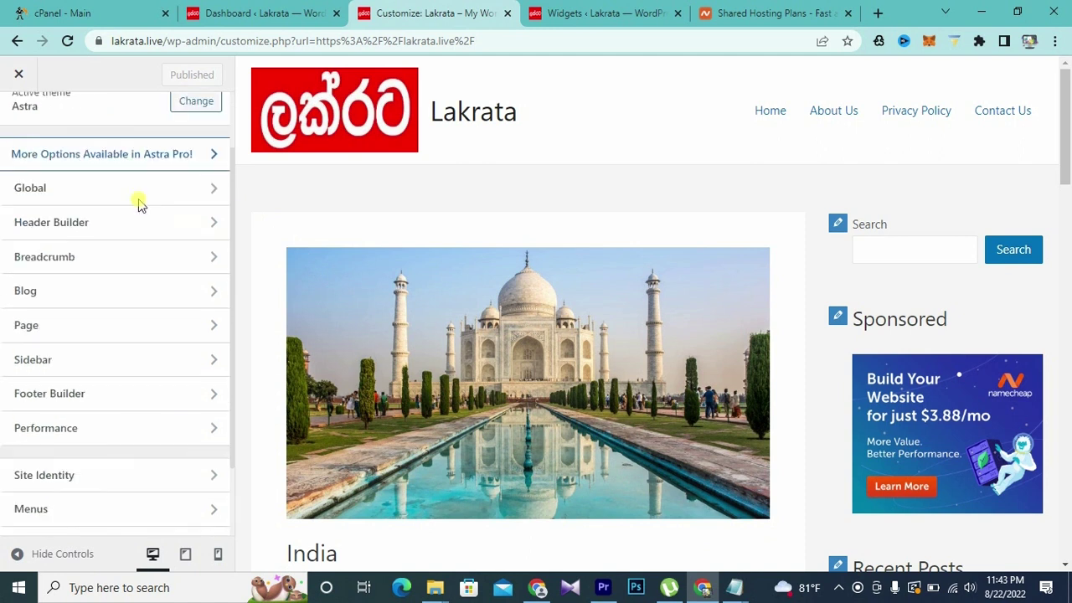
scroll(109, 201, "up", 1)
scroll(103, 279, "down", 1)
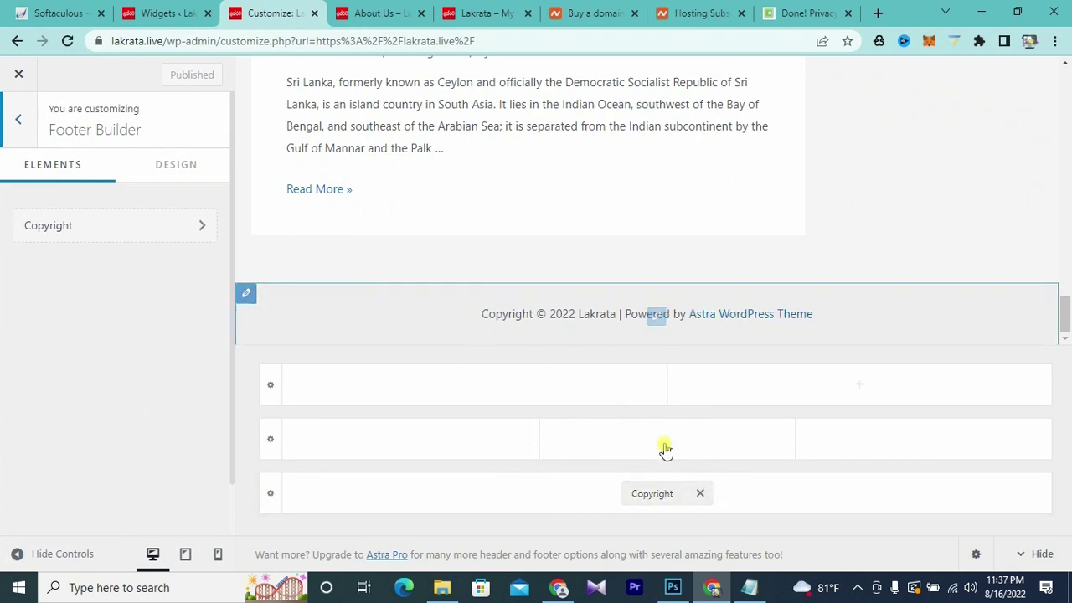
- Add a Social element with Facebook, Twitter and Instagram icons to the middle footer row and open its settings
left_click(414, 445)
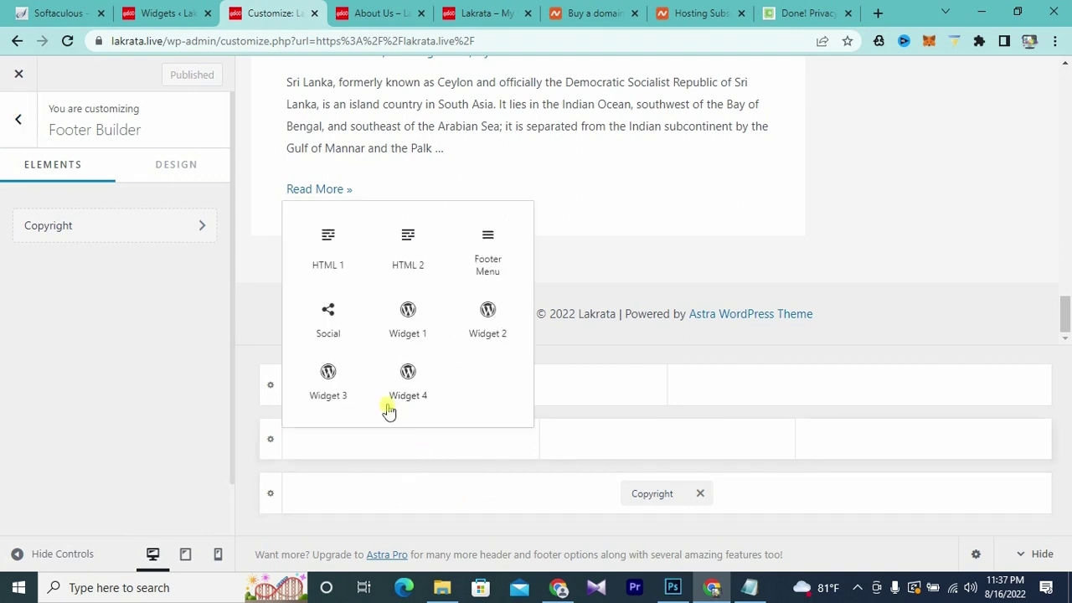
left_click(335, 328)
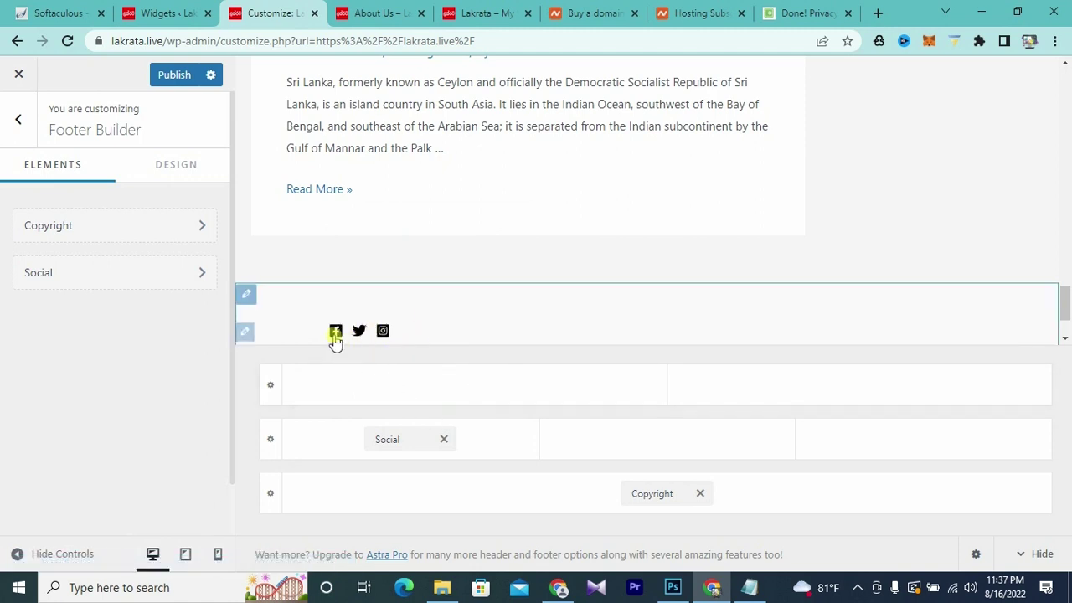
left_click(335, 331)
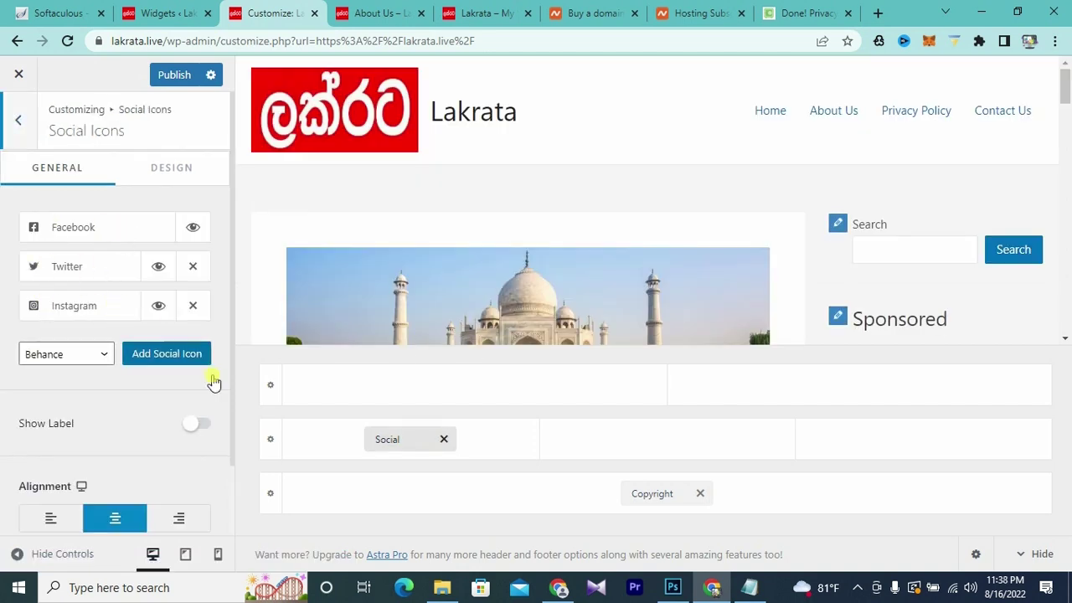
- Open and close the social network dropdown, leaving Behance selected
left_click(172, 358)
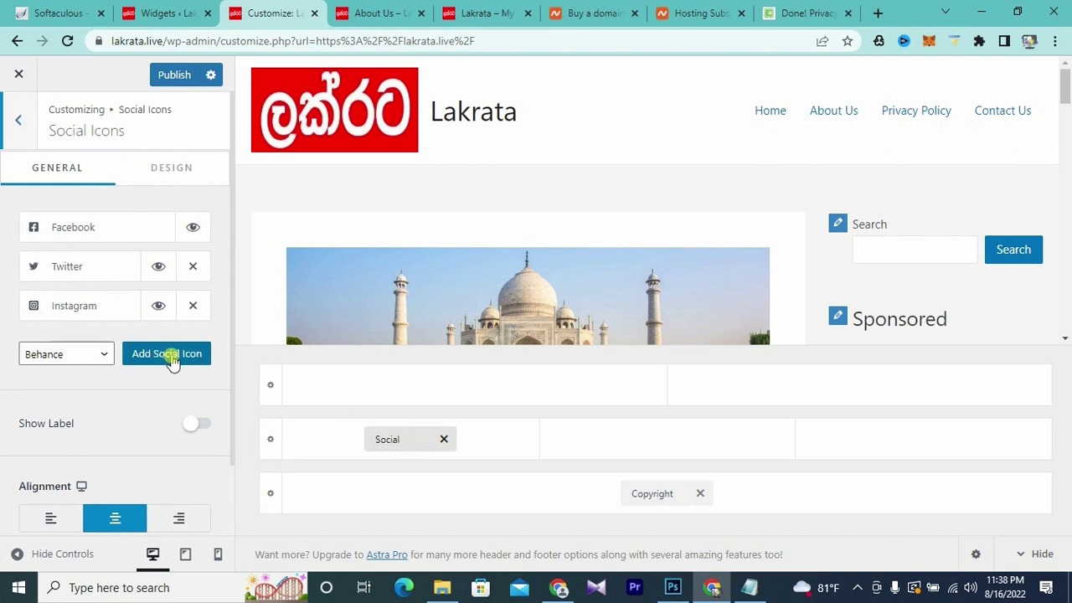
left_click(104, 355)
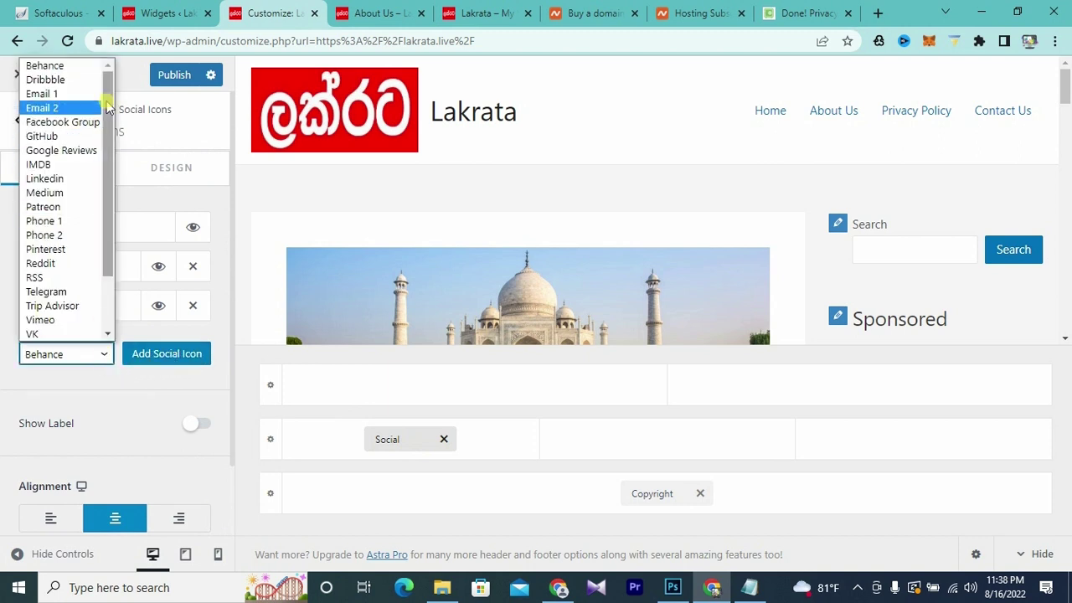
mouse_move(106, 105)
left_mouse_down()
mouse_move(105, 162)
mouse_move(107, 104)
left_mouse_up()
left_click(163, 388)
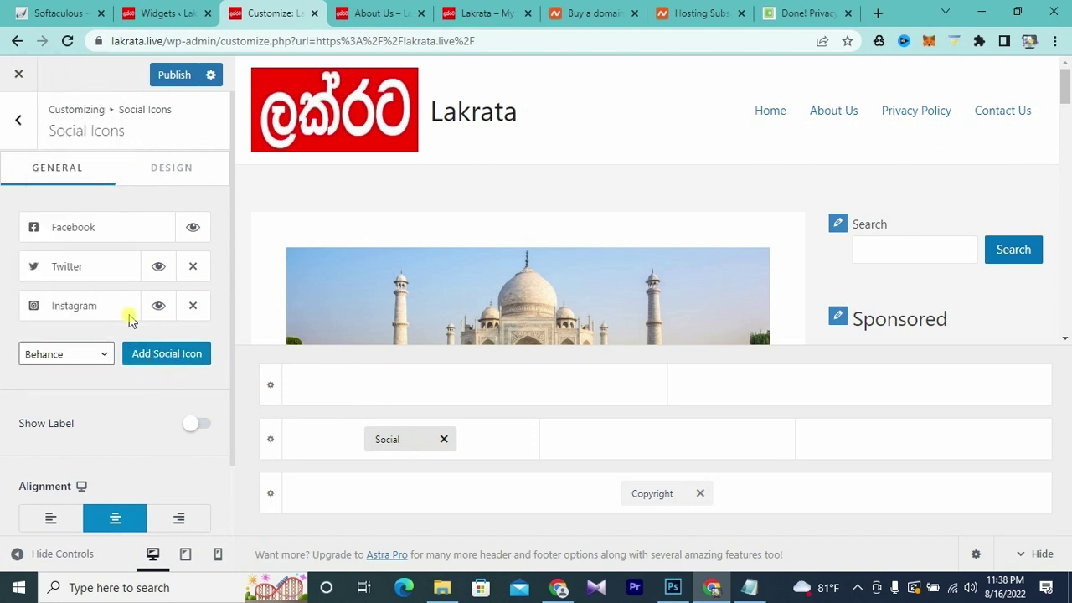
- Expand the Facebook and Twitter icon entries and check their empty URL fields
left_click(108, 236)
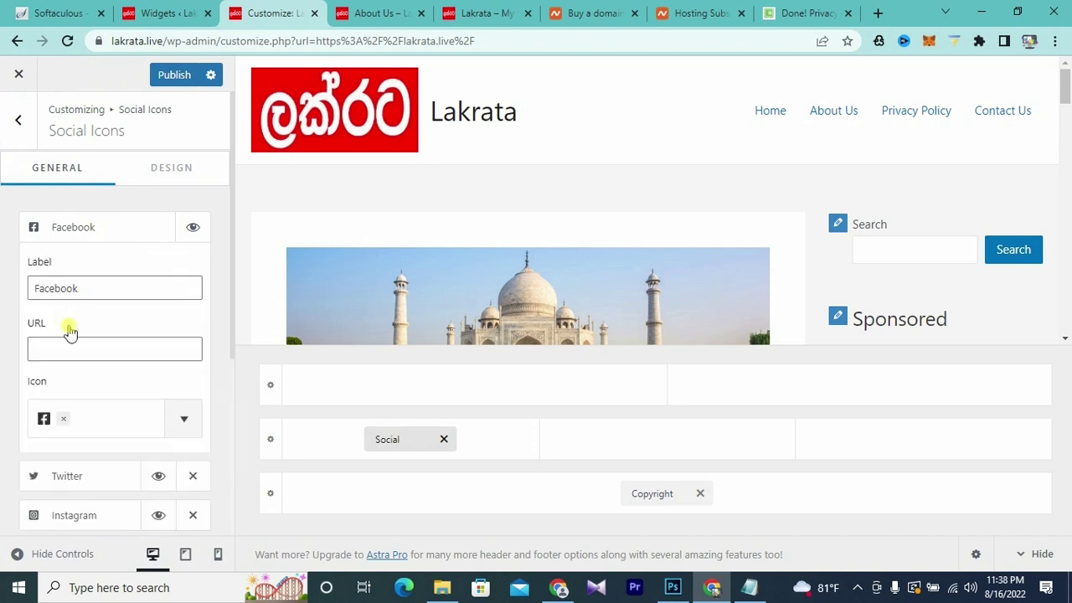
left_click(56, 349)
left_click(220, 286)
scroll(87, 376, "down", 3)
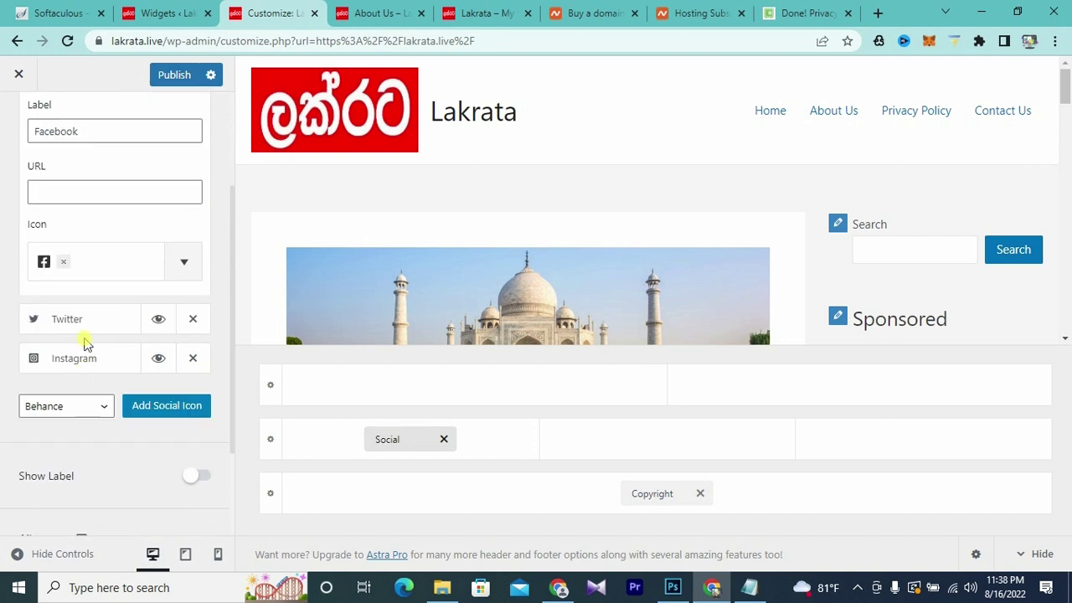
left_click(75, 320)
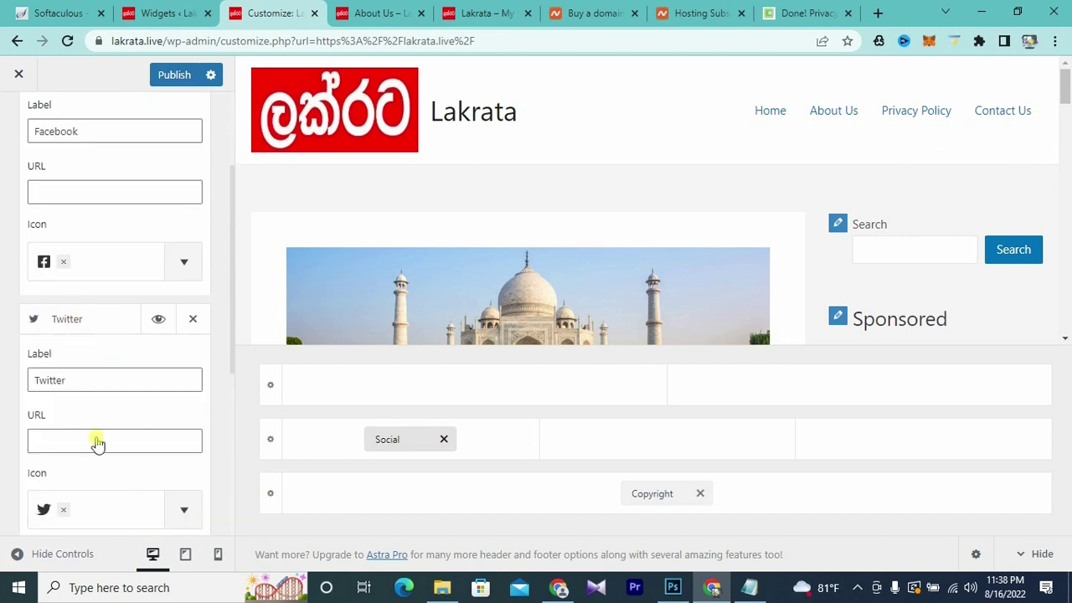
left_click(48, 439)
left_click(232, 397)
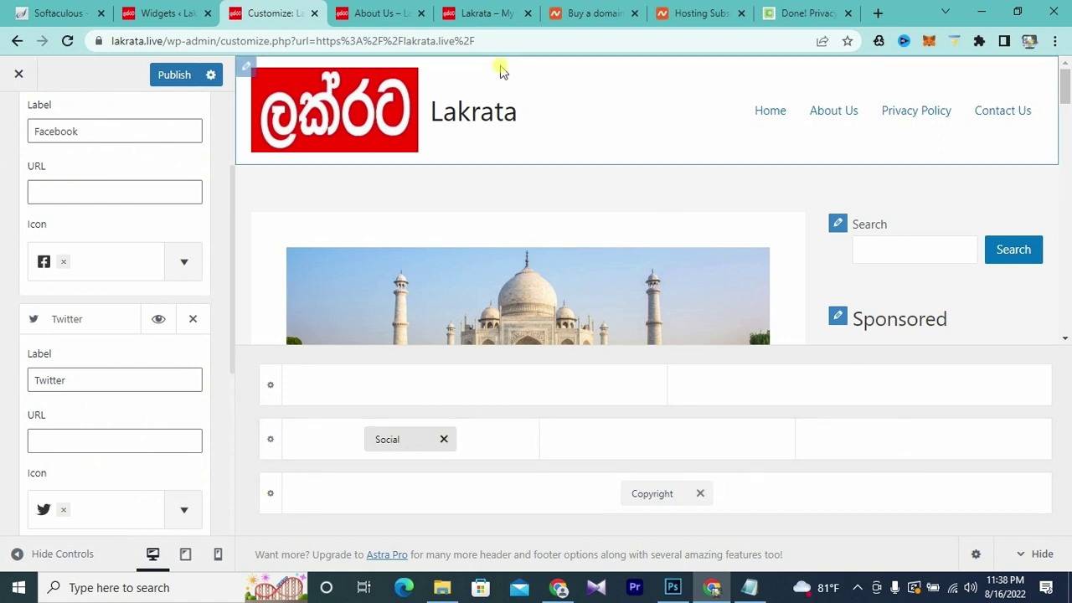
- Look over the About Us, homepage and Widgets tabs, then return to the footer builder
left_click(379, 13)
left_click(498, 17)
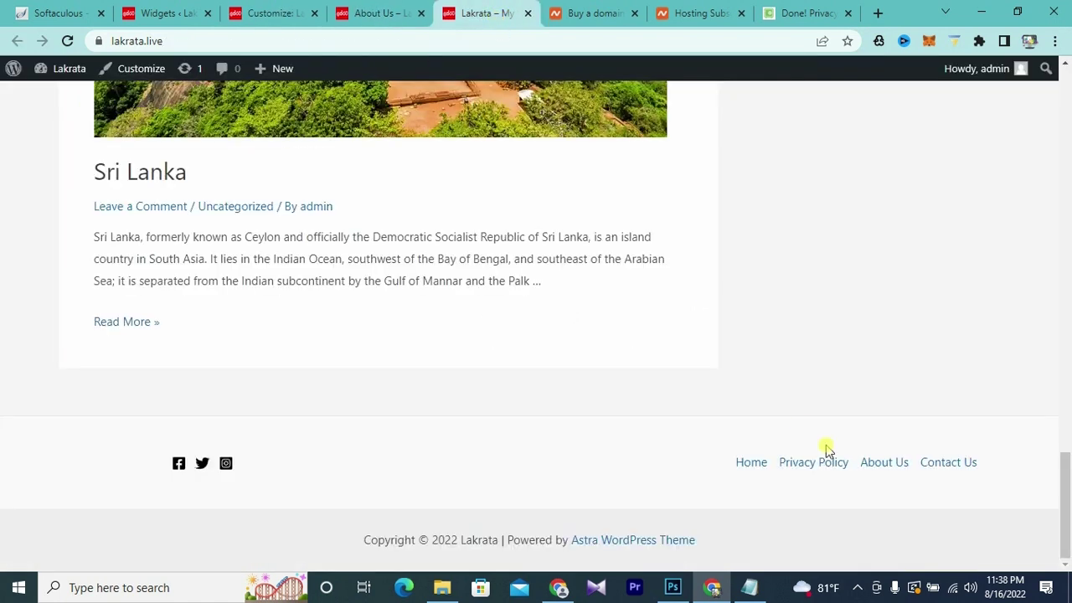
left_click(177, 16)
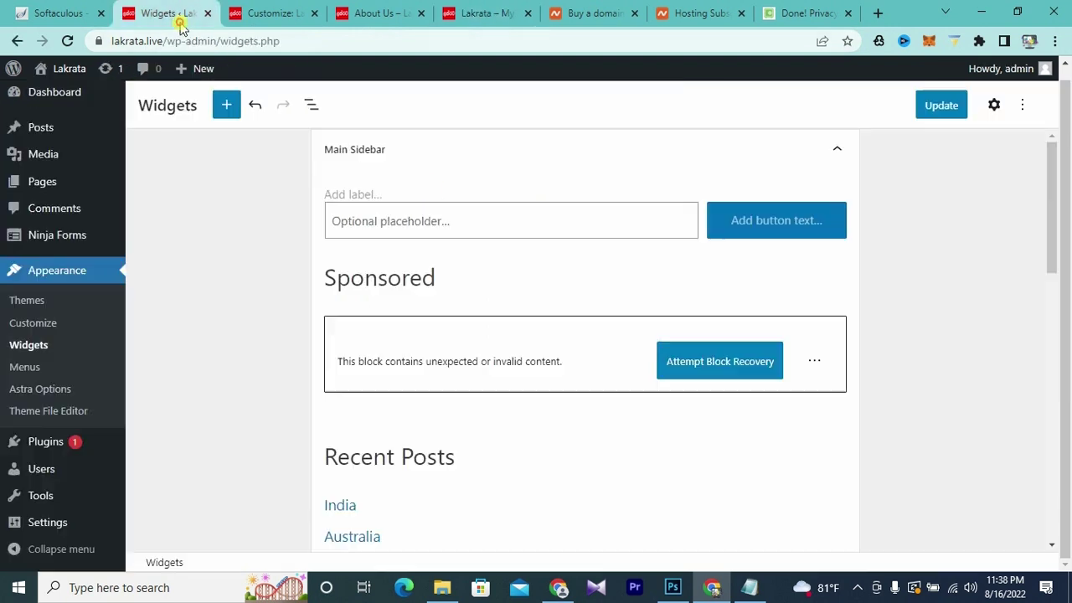
left_click(273, 17)
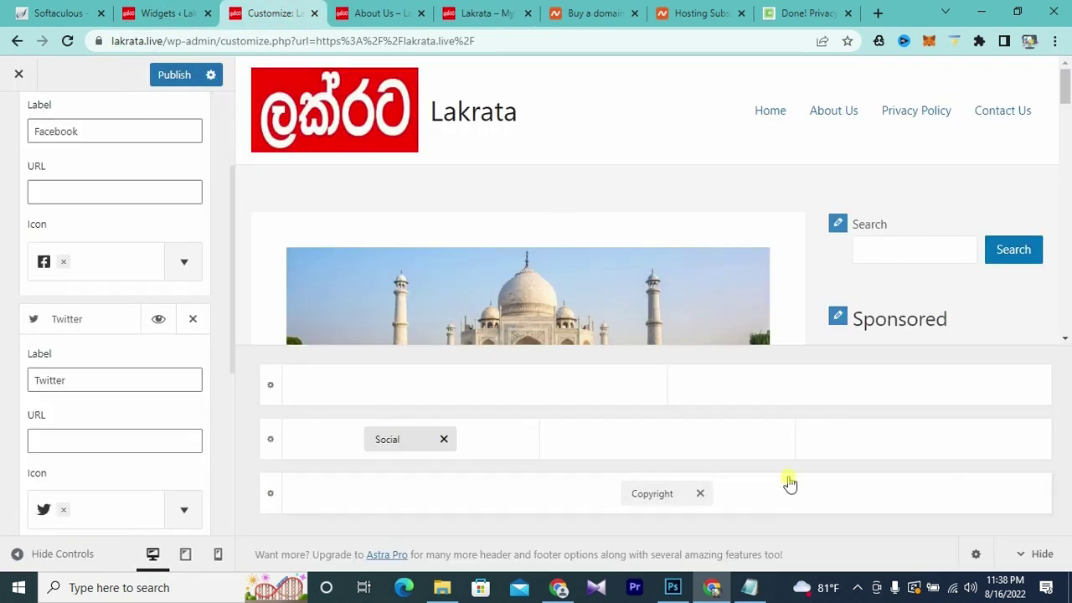
- Add a Footer Menu to the right cell of the middle footer row and publish
left_click(924, 440)
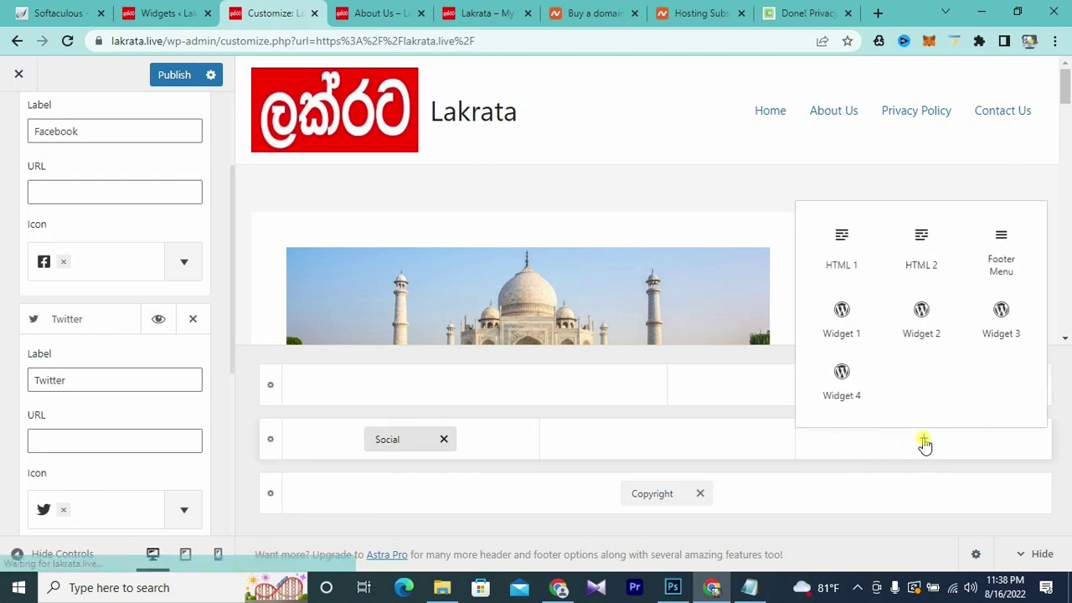
left_click(1014, 266)
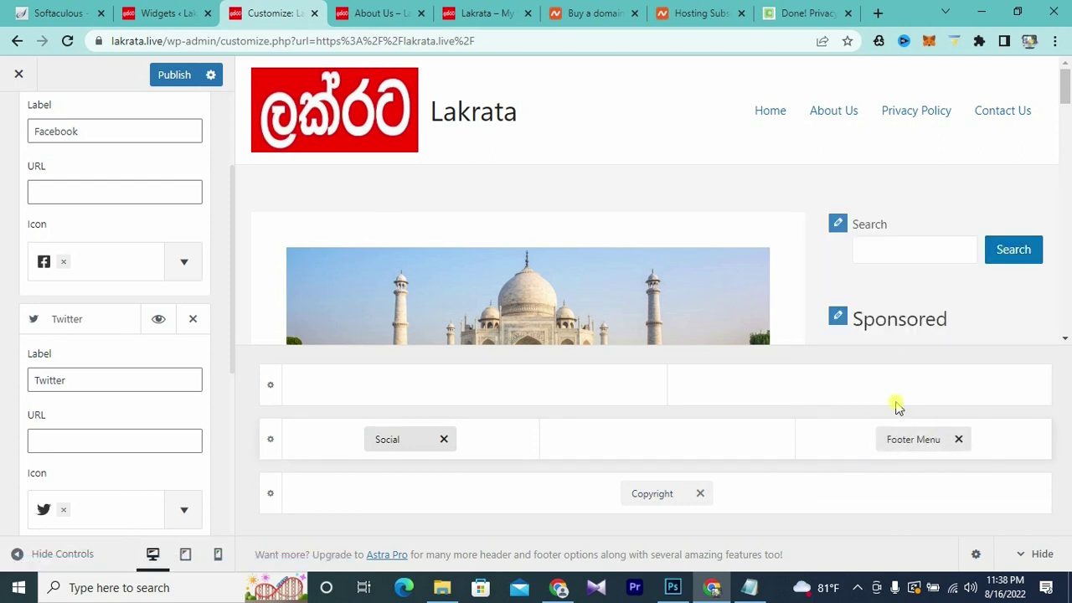
left_click(173, 77)
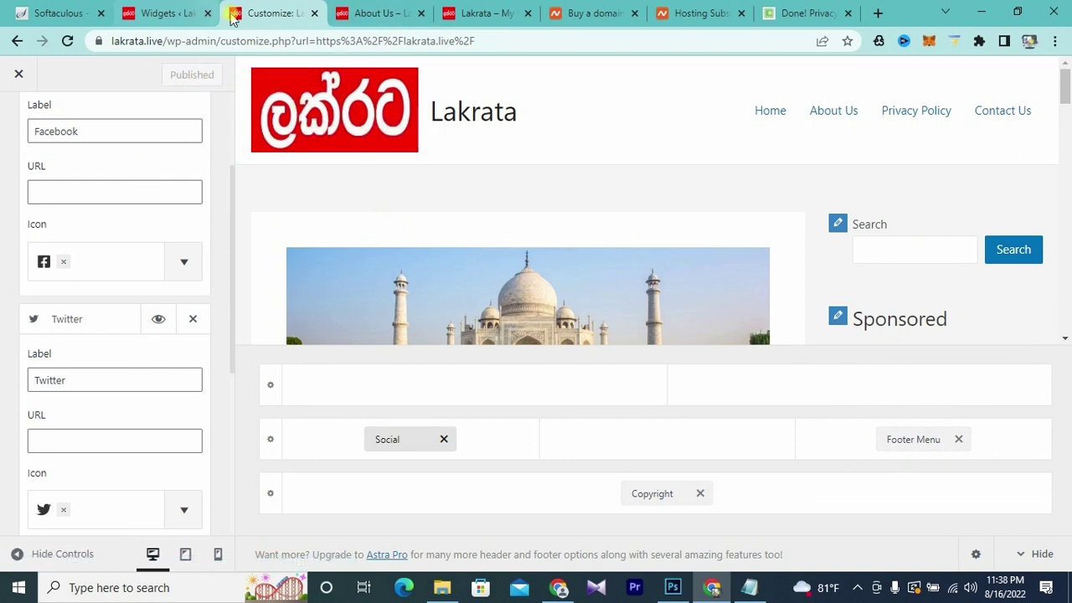
- Scroll through the live About Us page footer, then return to the Widgets editor
left_click(356, 12)
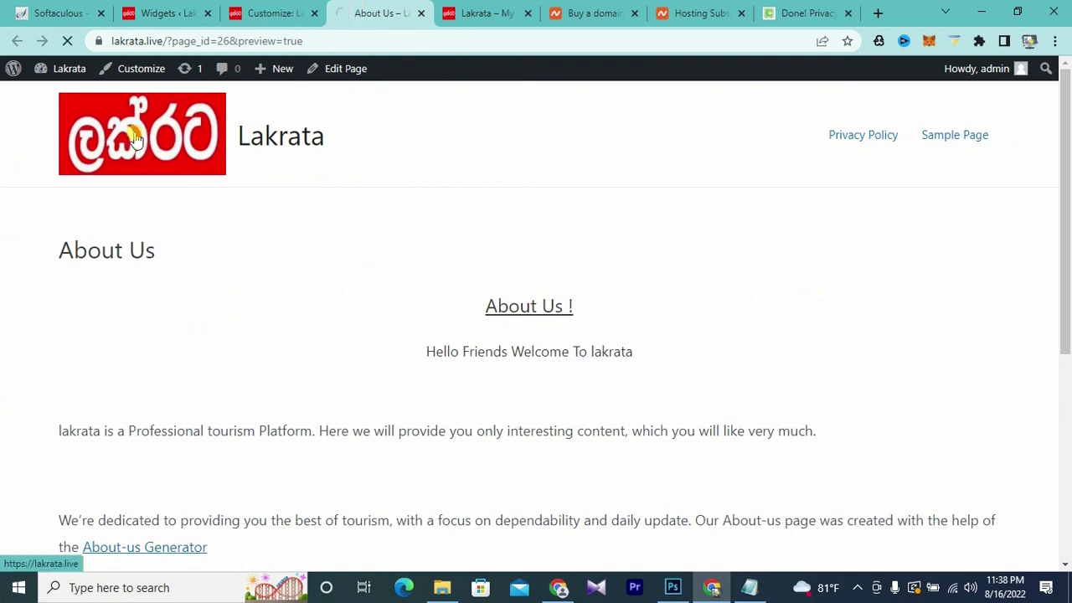
scroll(651, 249, "down", 10)
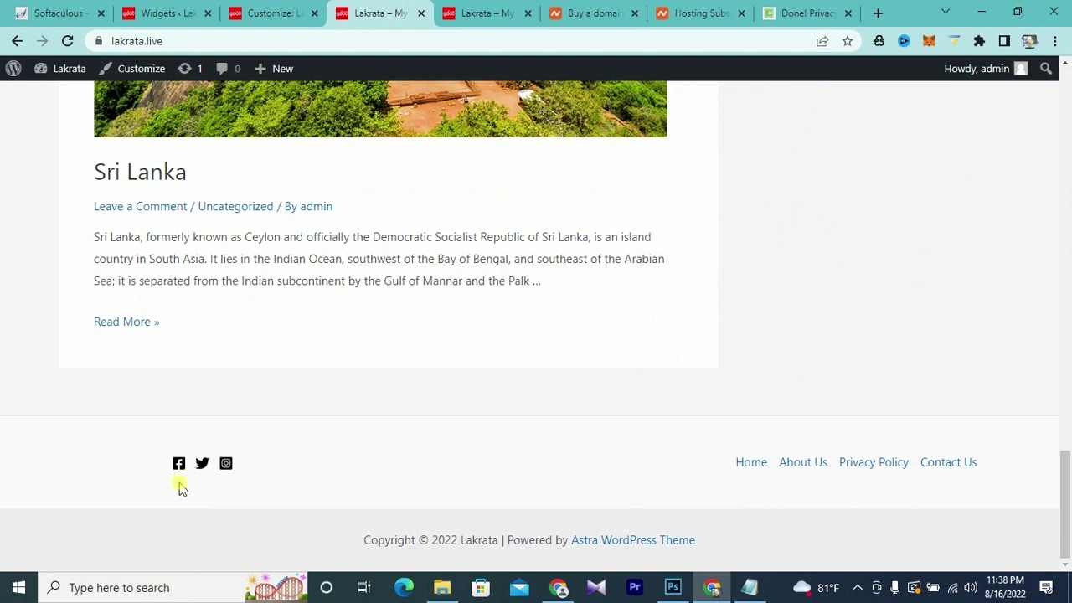
scroll(835, 471, "up", 10)
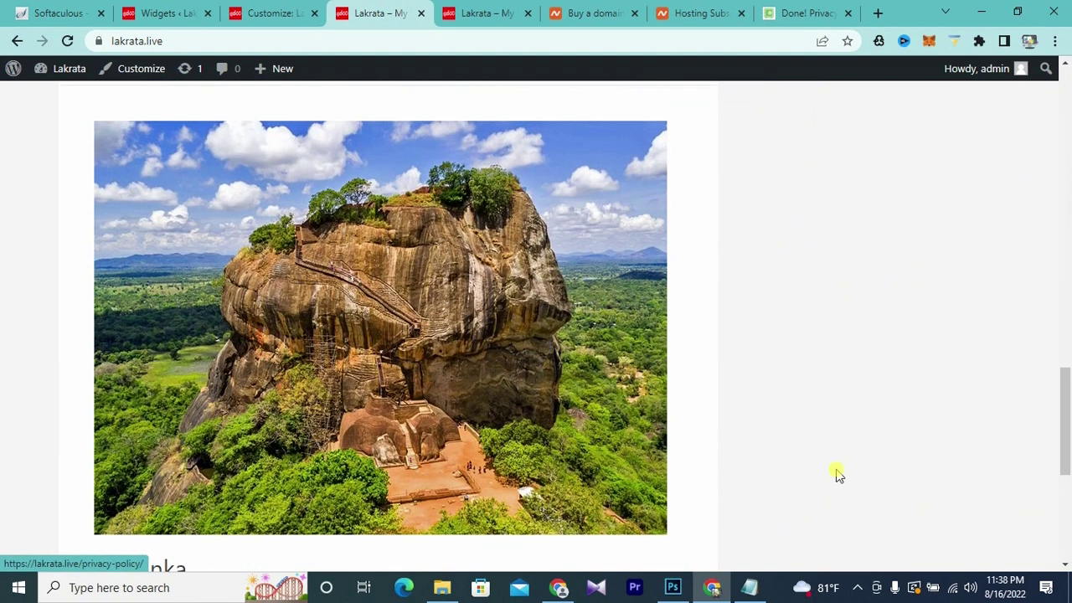
scroll(837, 474, "up", 5)
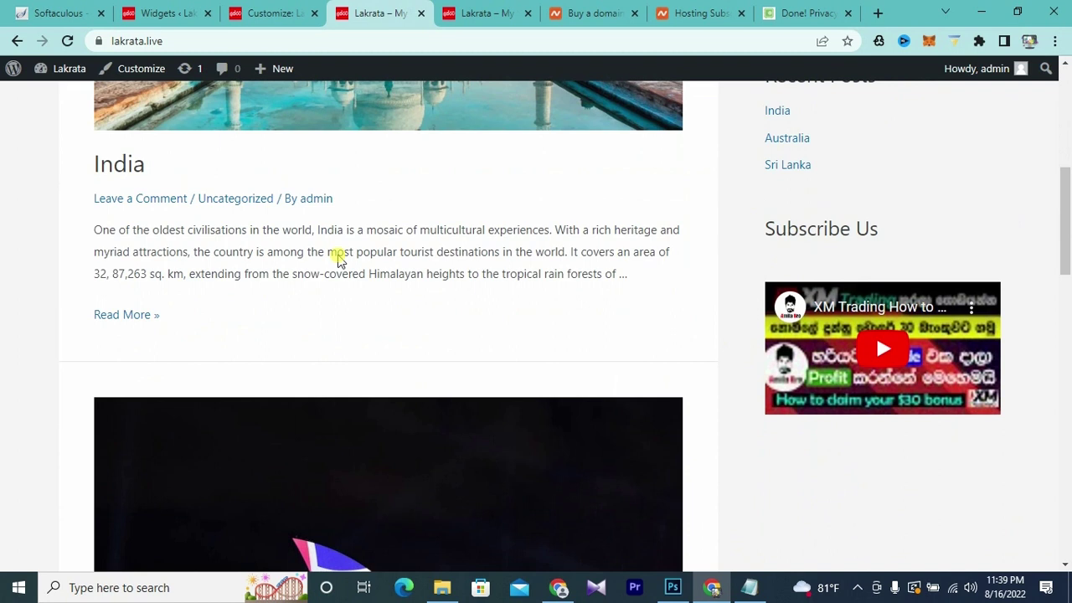
key("ctrl+2")
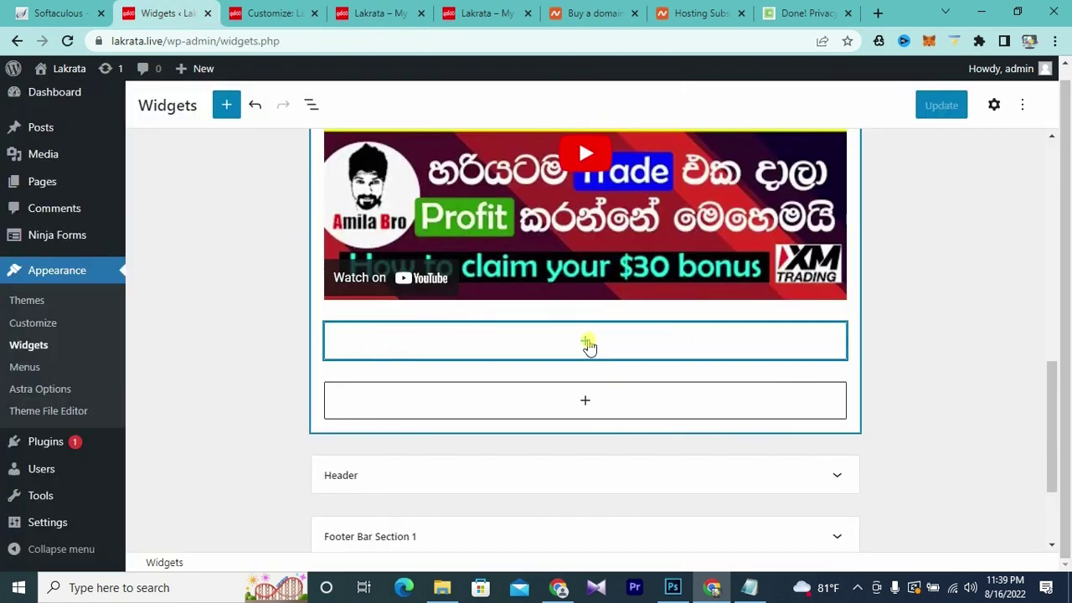
- Insert a 'Follow Us' Heading block below the YouTube video in the Main Sidebar
left_click(586, 344)
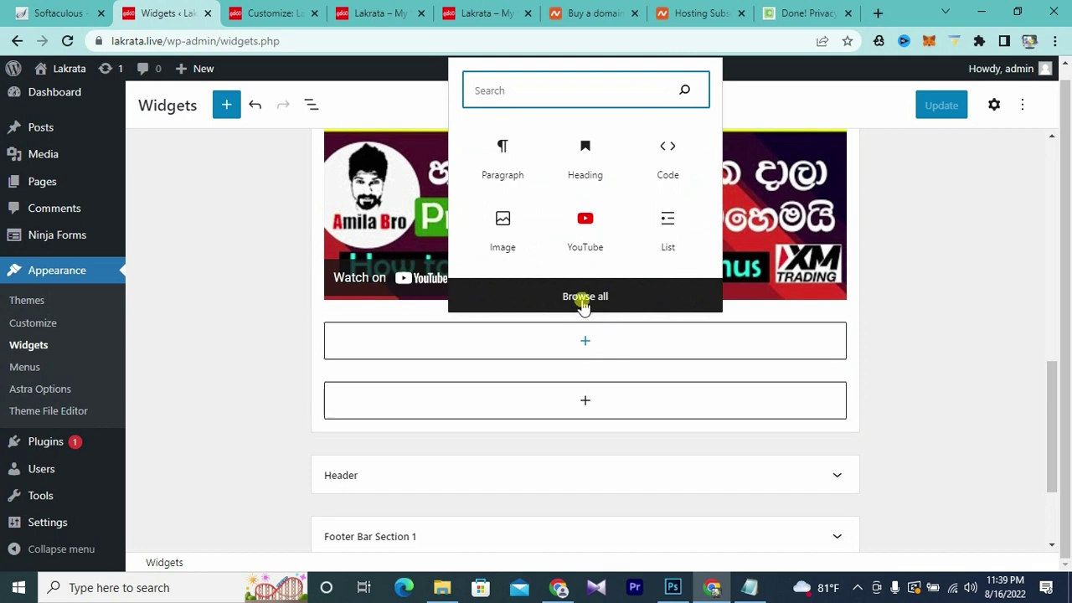
left_click(585, 299)
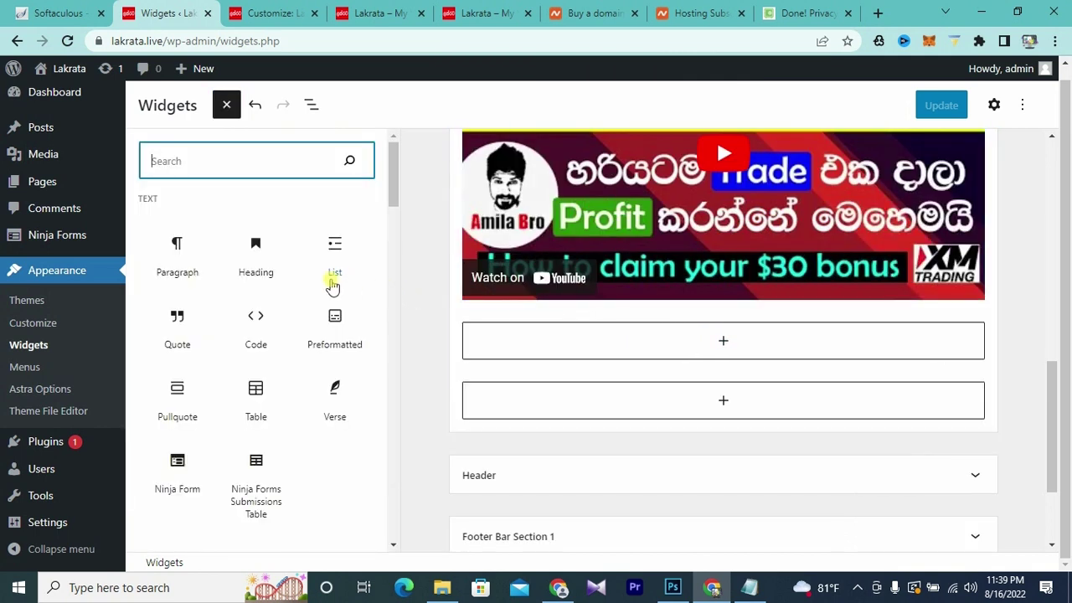
left_click(259, 280)
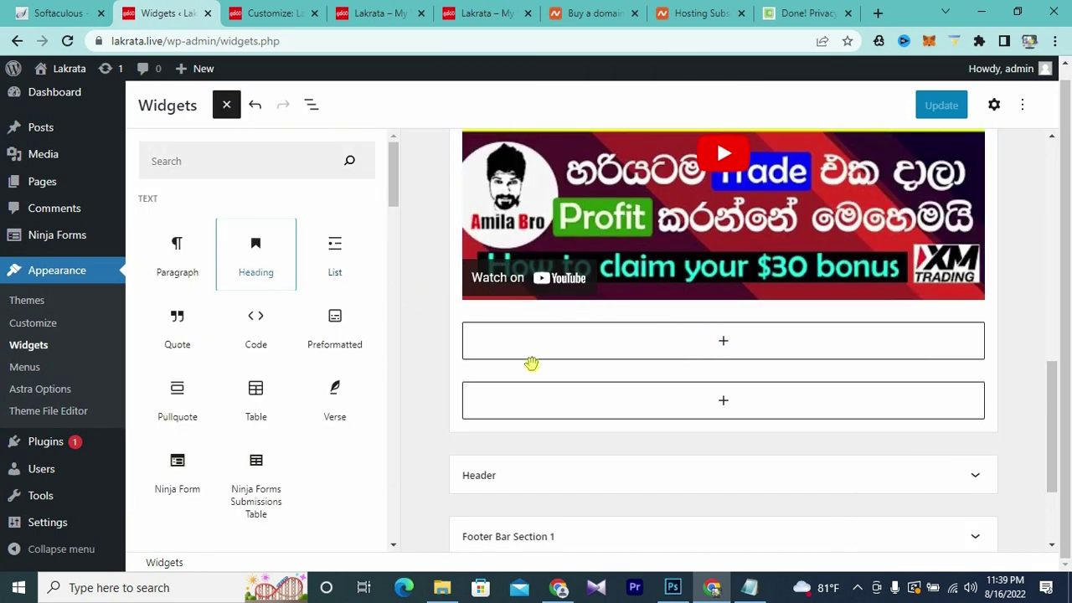
left_click(568, 360)
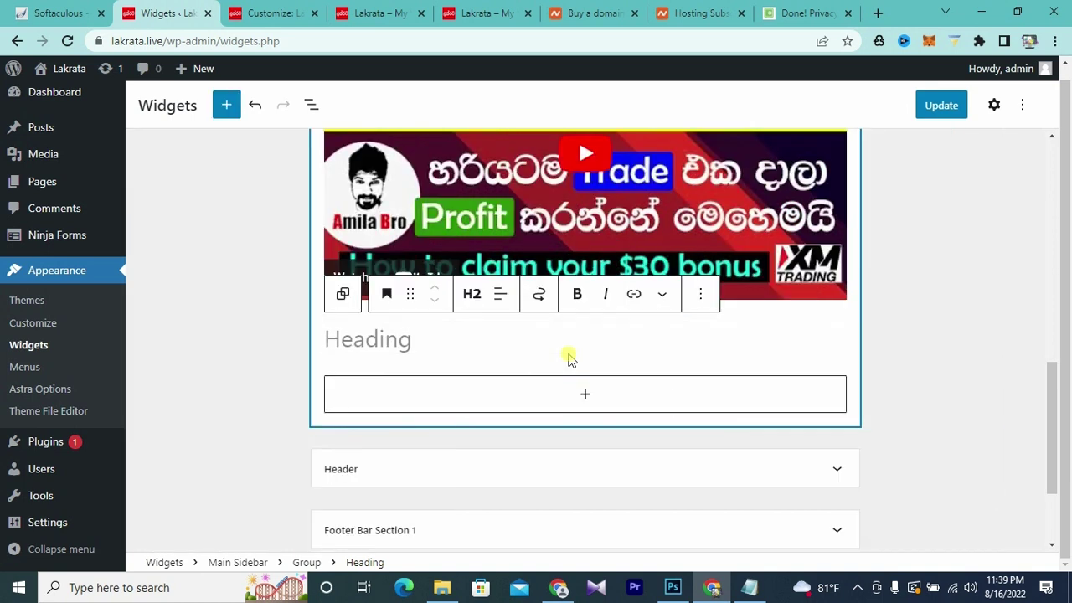
type("Follow Us")
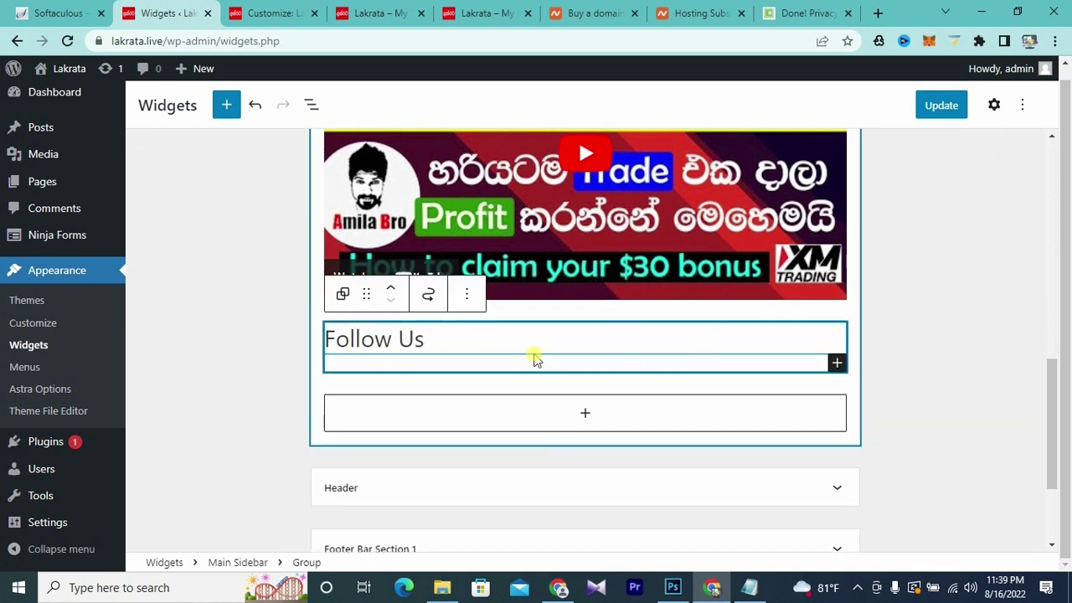
left_click(470, 319)
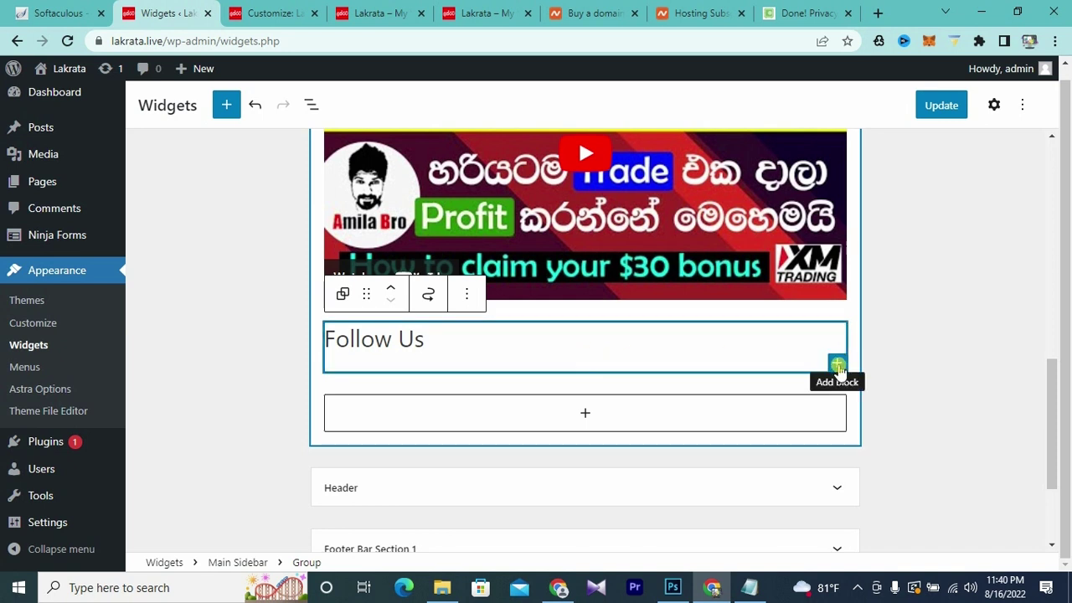
- Add a Social Icons block under the Follow Us heading
left_click(899, 352)
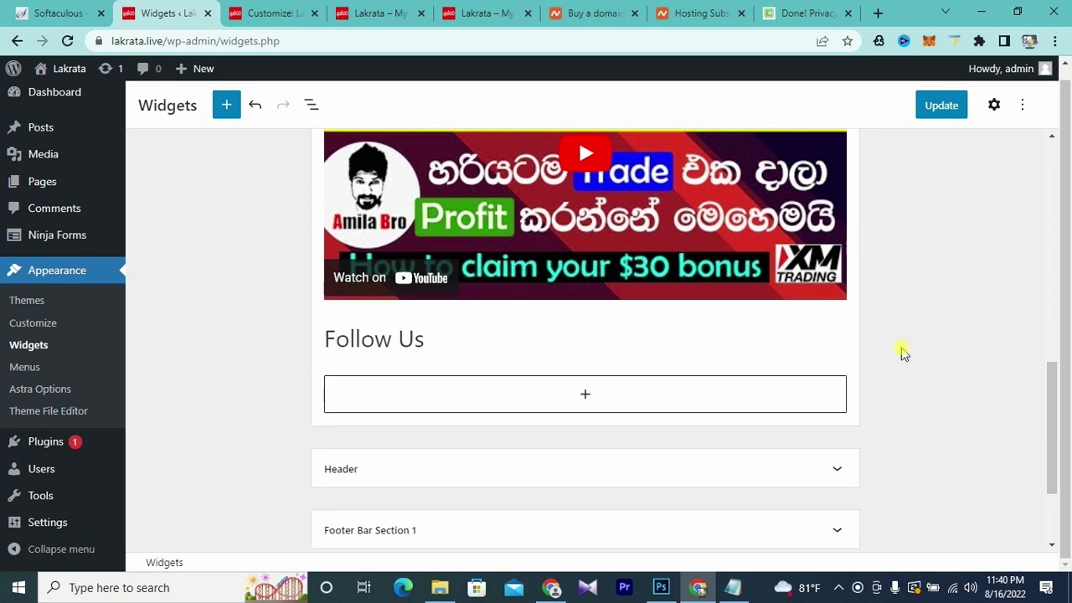
left_click(550, 362)
left_click(836, 361)
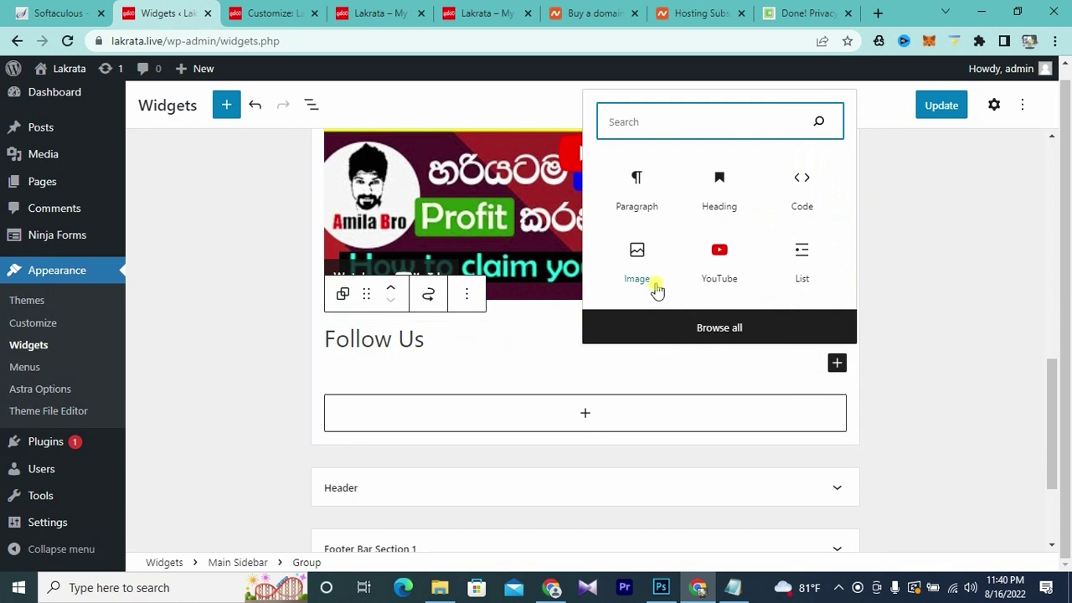
left_click(720, 331)
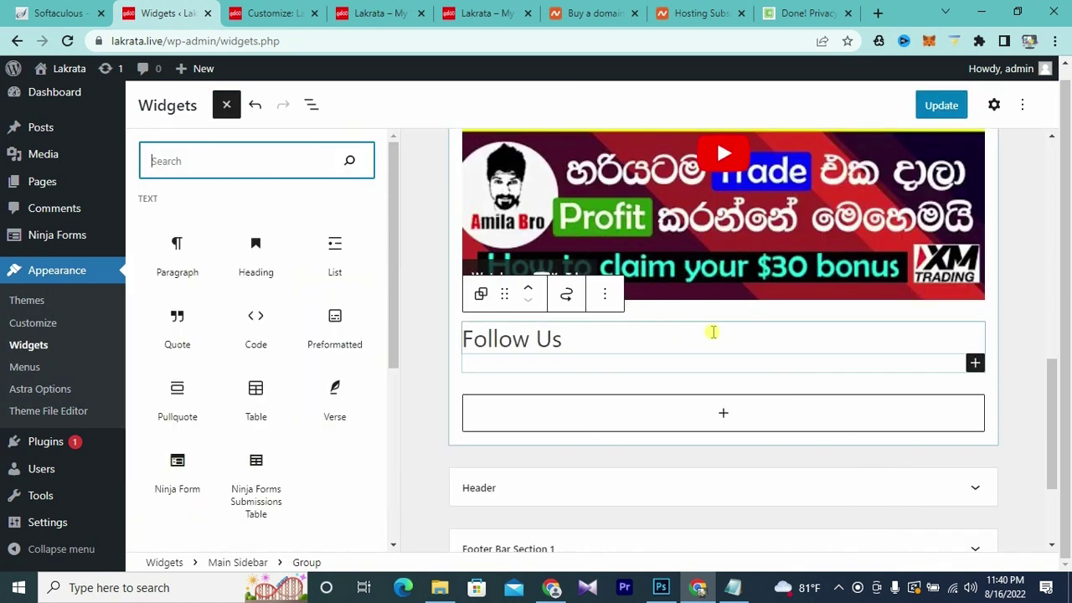
scroll(273, 322, "down", 10)
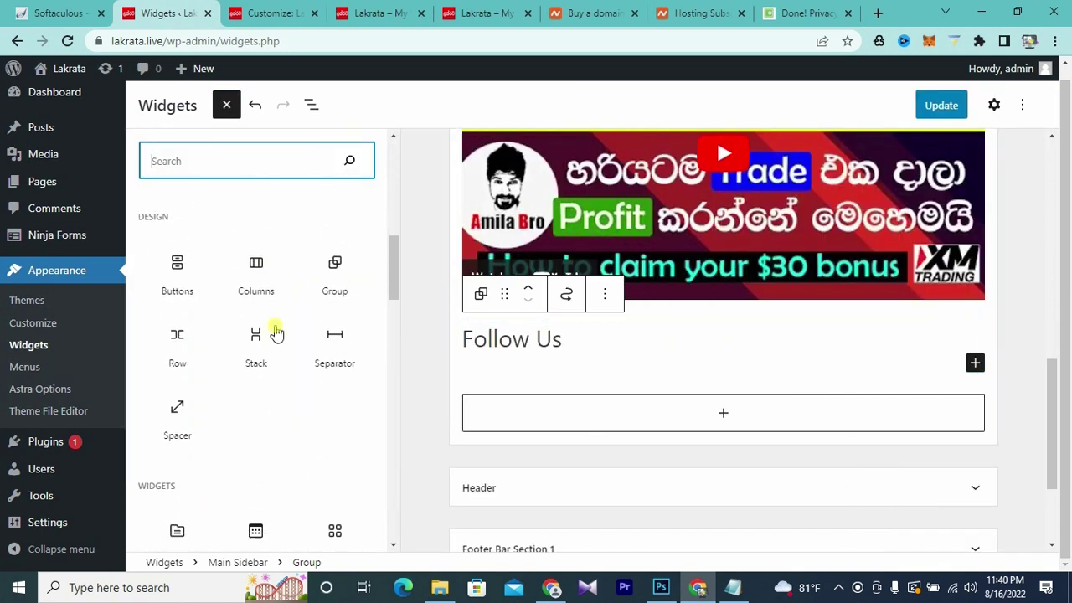
scroll(276, 333, "down", 5)
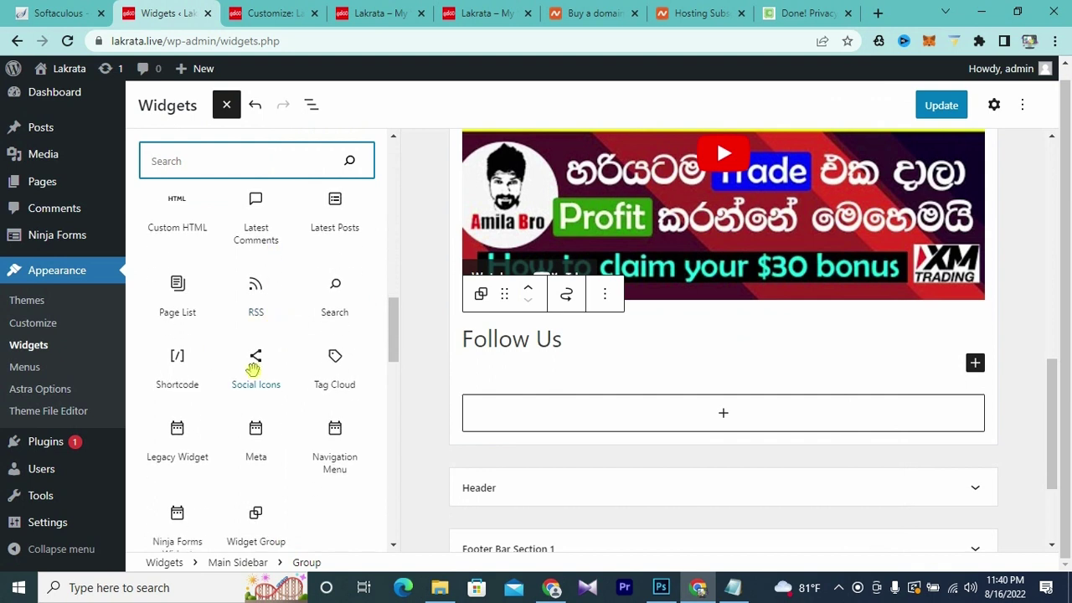
left_click(256, 360)
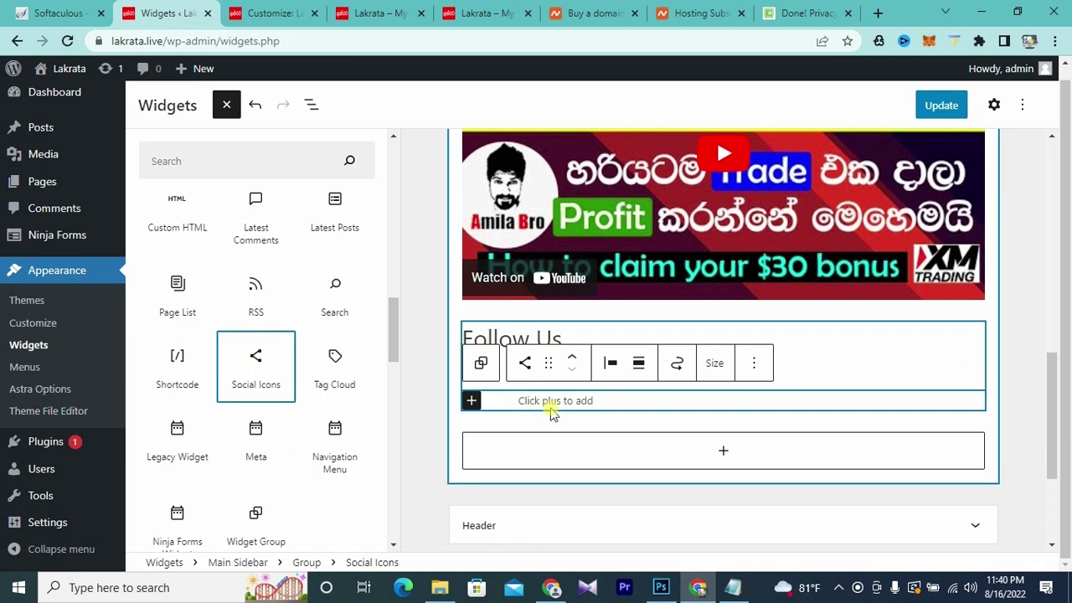
left_click(472, 401)
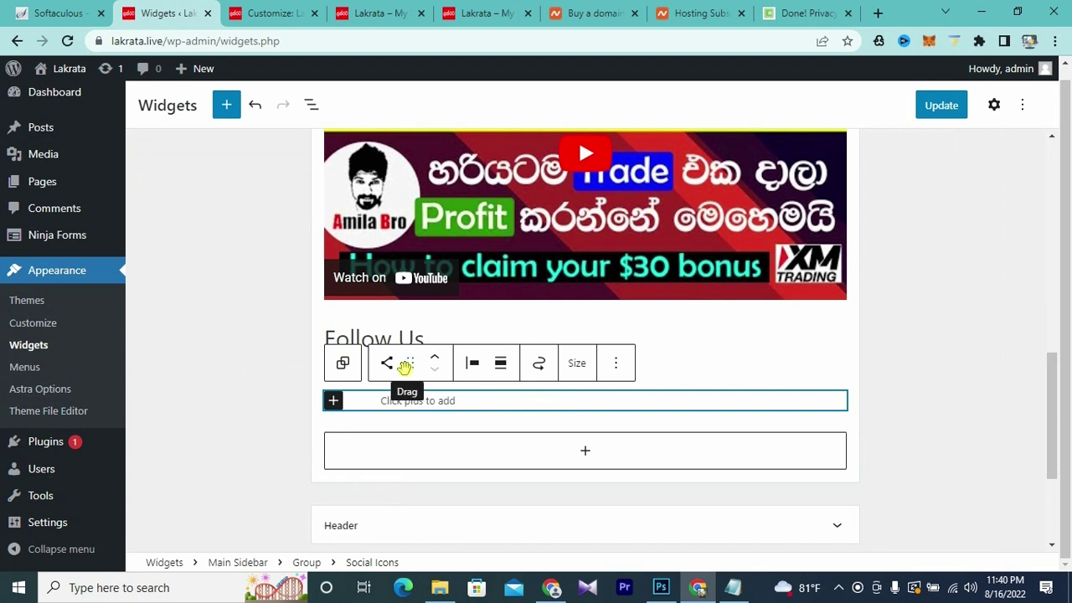
- Add a Facebook icon to the social icons row
left_click(333, 402)
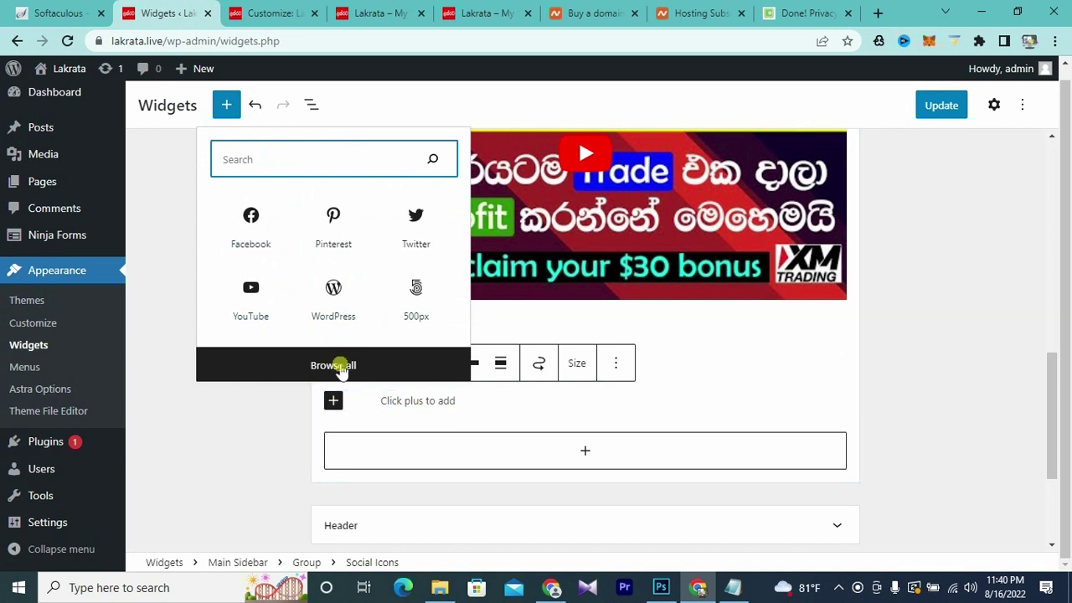
left_click(339, 366)
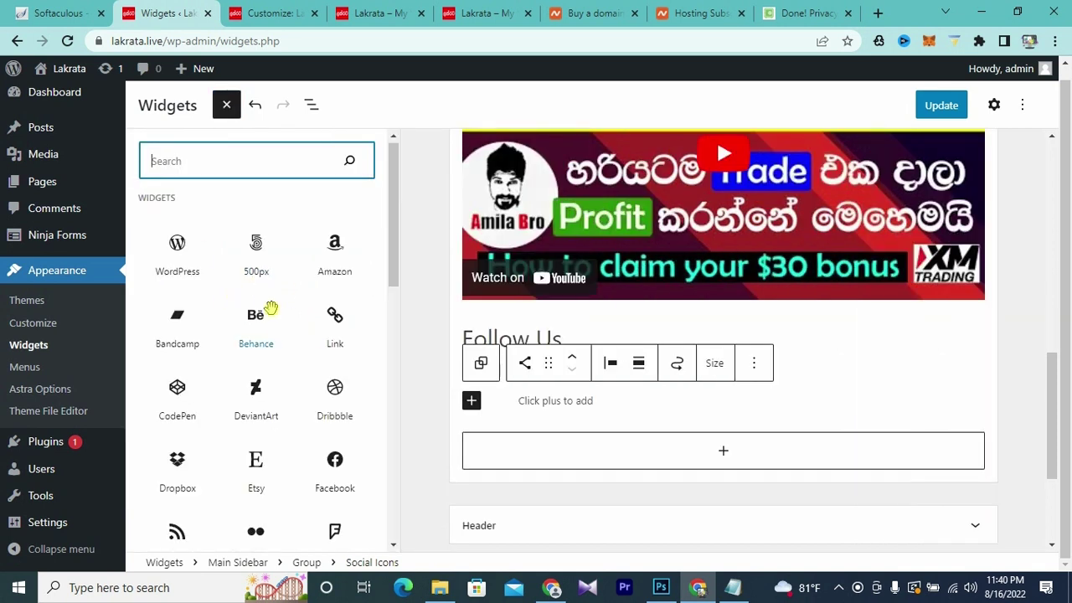
scroll(268, 306, "down", 1)
scroll(270, 309, "down", 1)
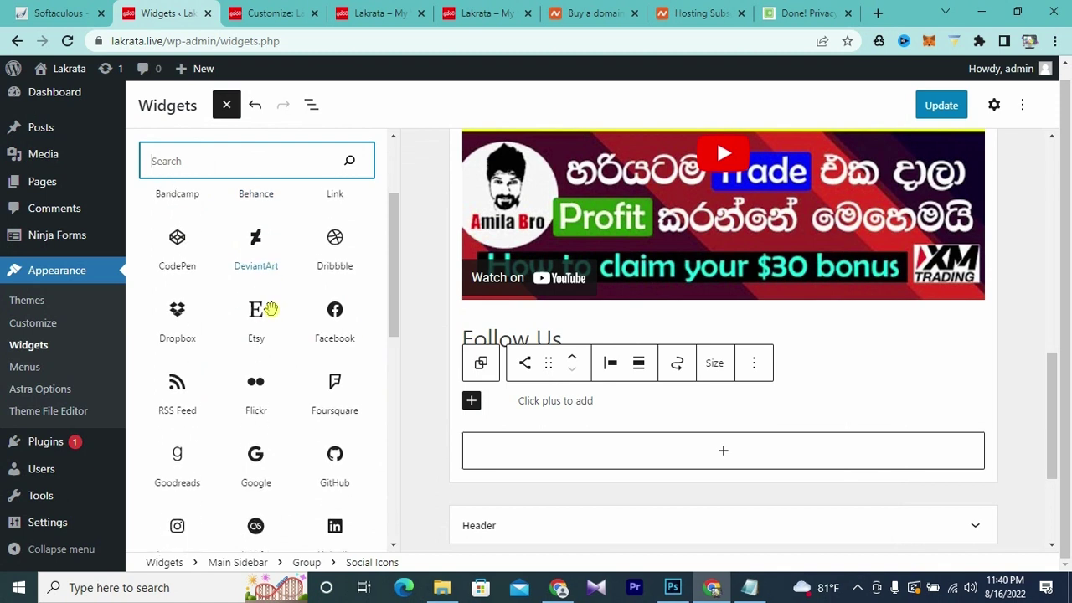
left_click(336, 331)
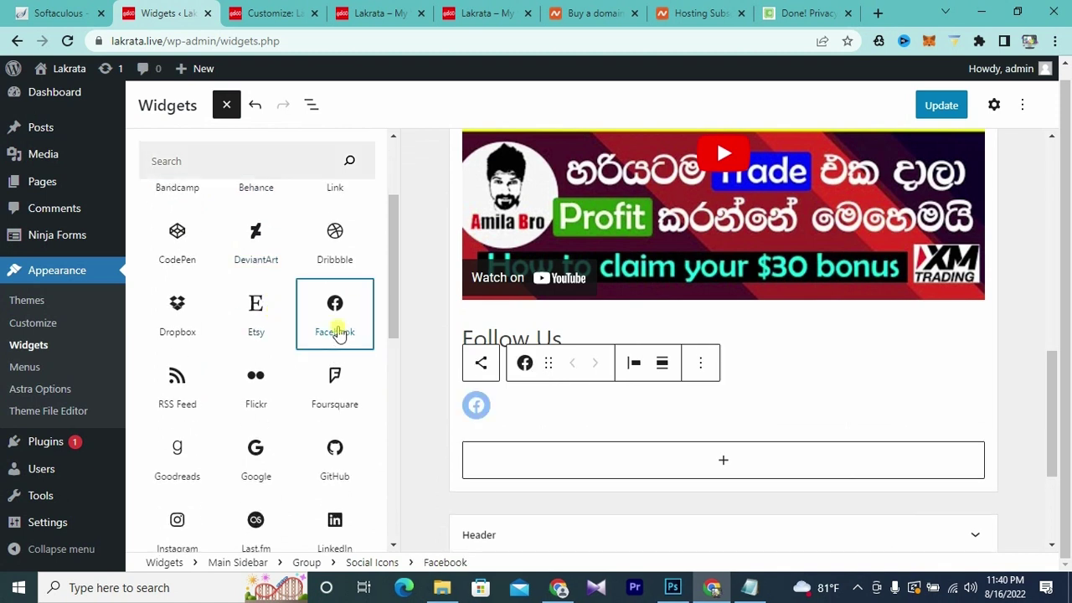
left_click(518, 406)
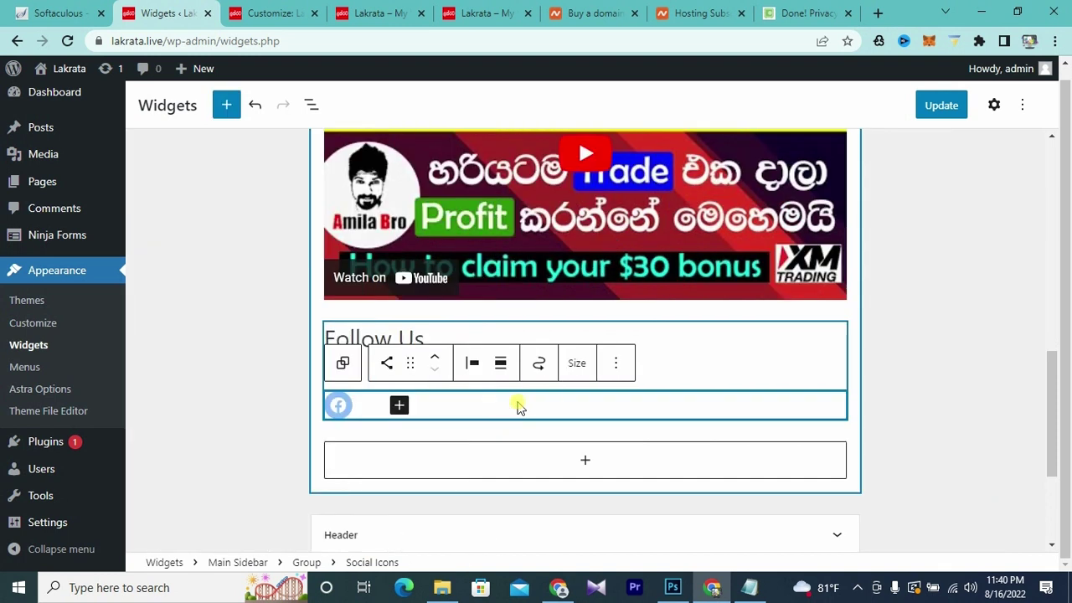
- Add a Twitter icon beside the Facebook icon
left_click(398, 408)
left_click(400, 370)
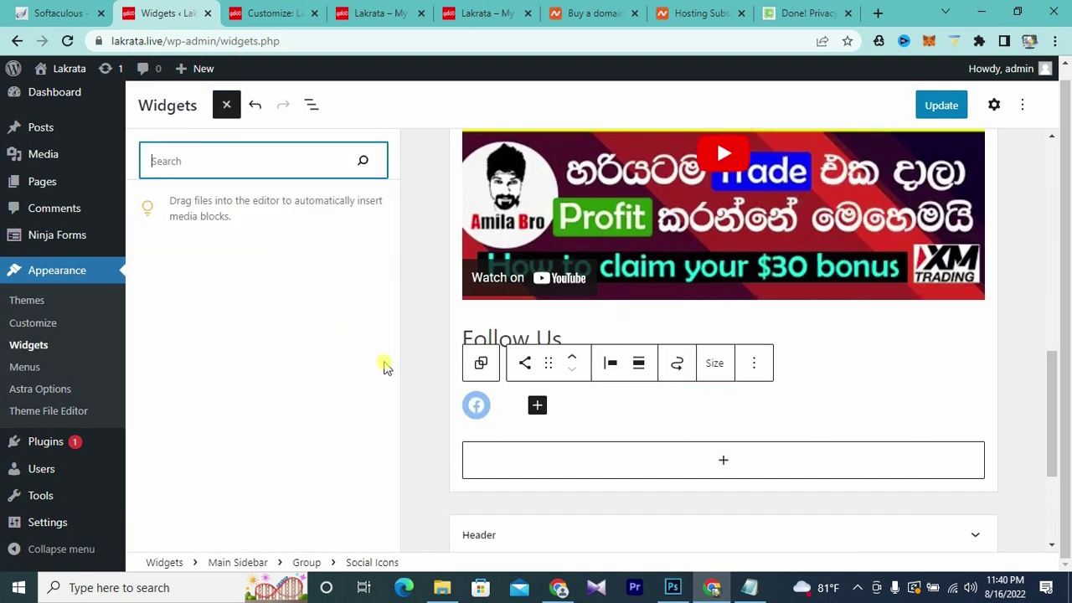
scroll(289, 342, "down", 2)
scroll(293, 345, "down", 3)
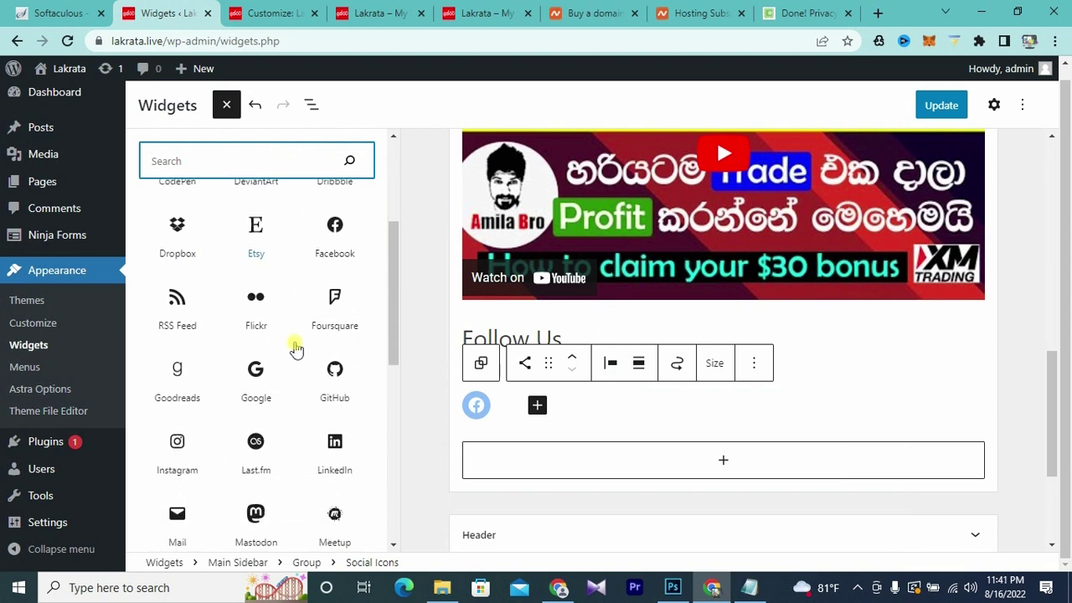
scroll(333, 390, "down", 3)
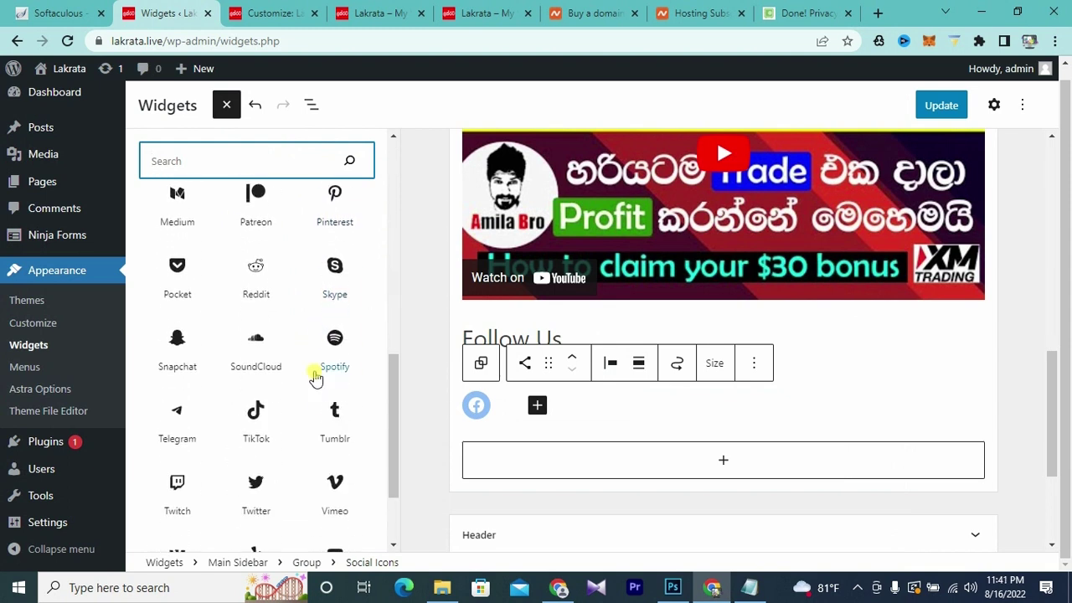
scroll(314, 379, "down", 3)
left_click(256, 402)
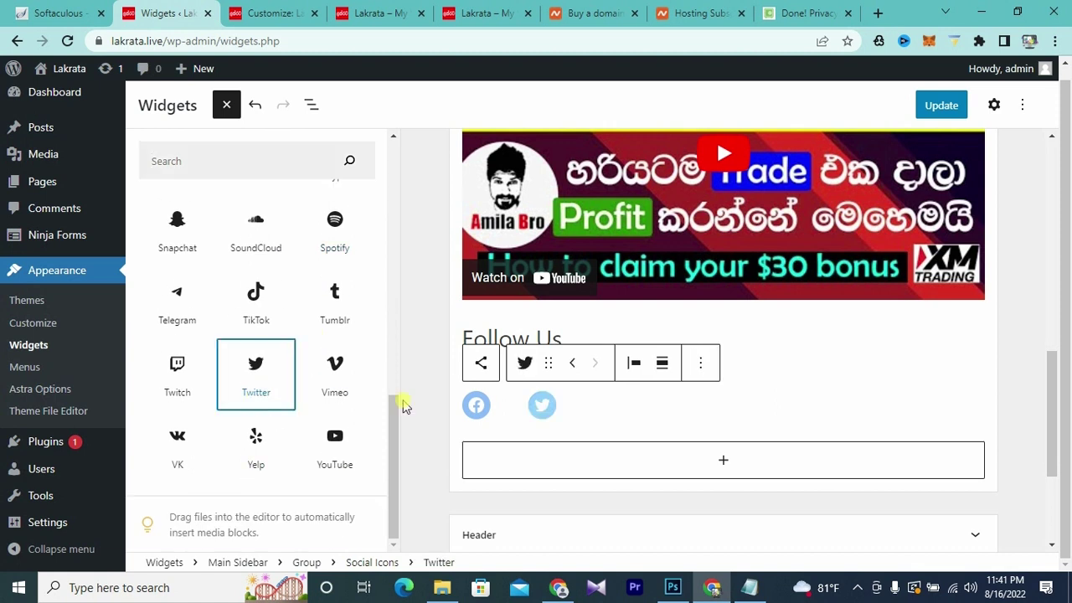
left_click(595, 404)
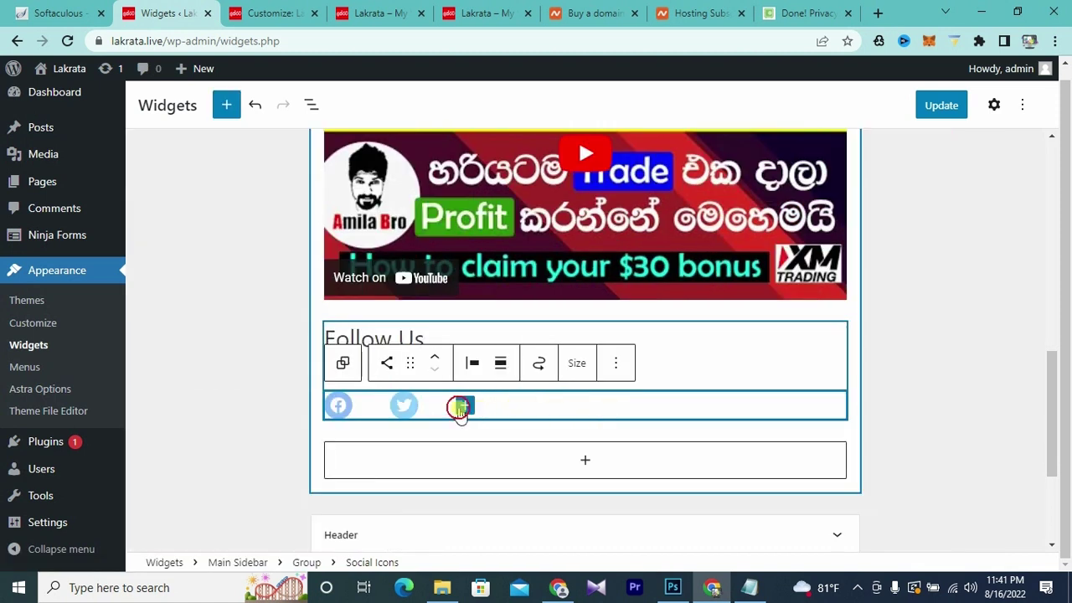
- Add a YouTube icon after the Twitter icon
left_click(461, 407)
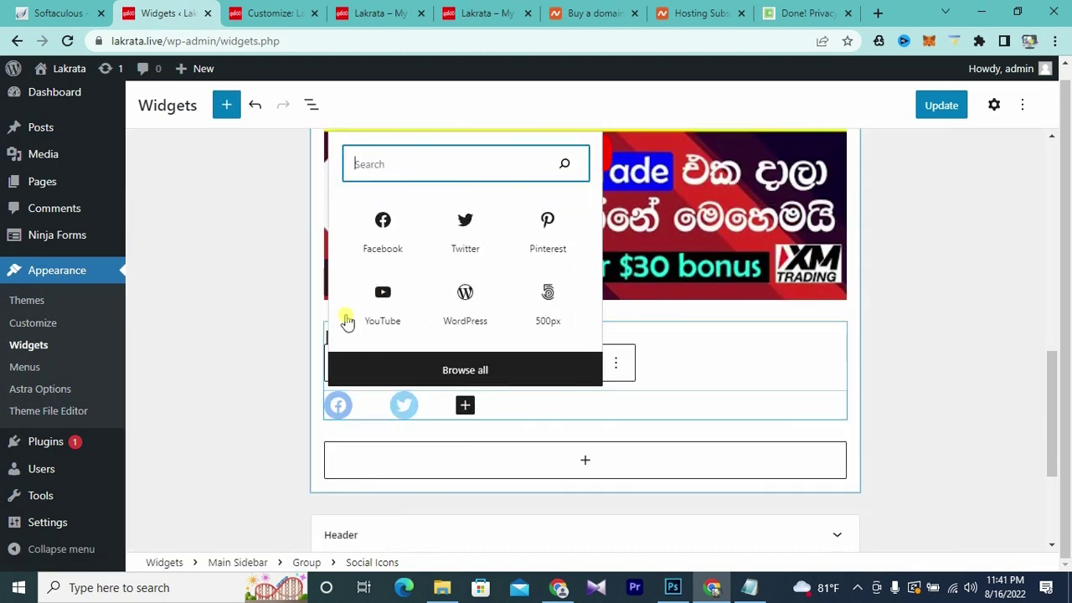
left_click(482, 381)
scroll(326, 321, "down", 3)
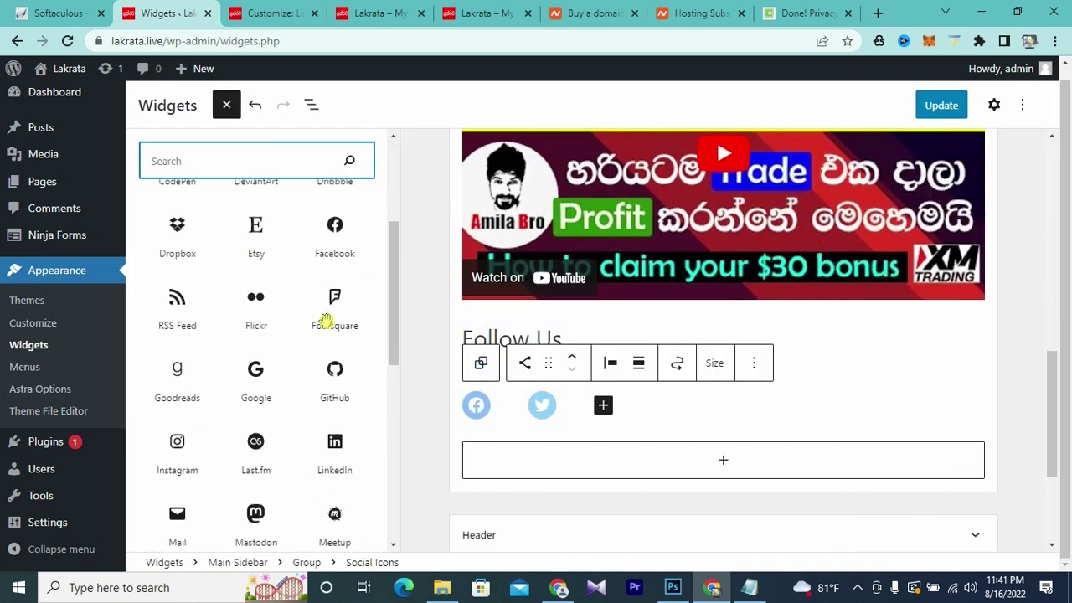
scroll(326, 321, "down", 4)
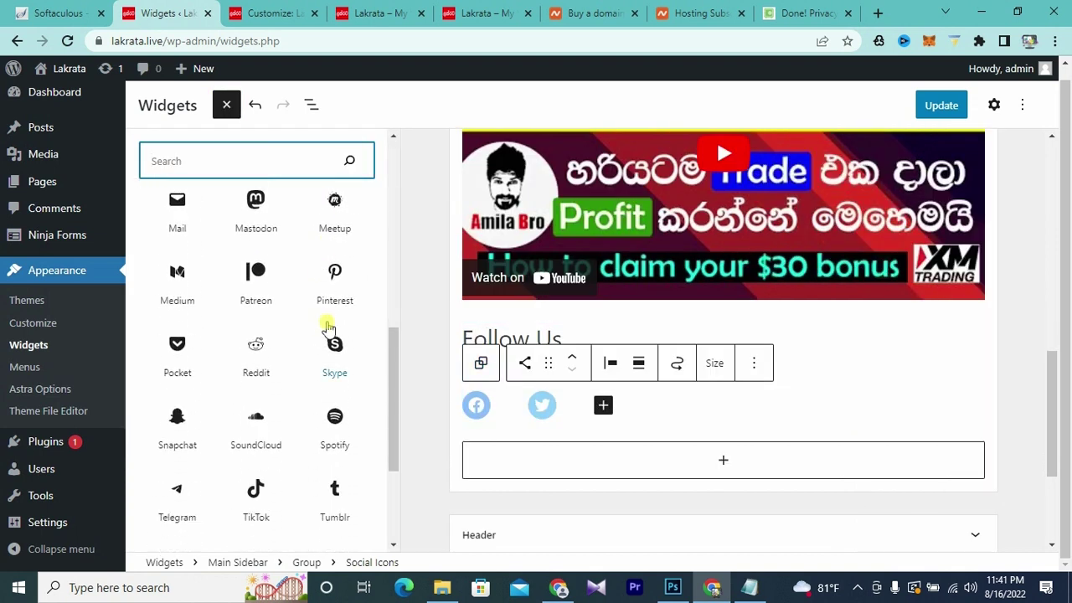
scroll(327, 328, "down", 5)
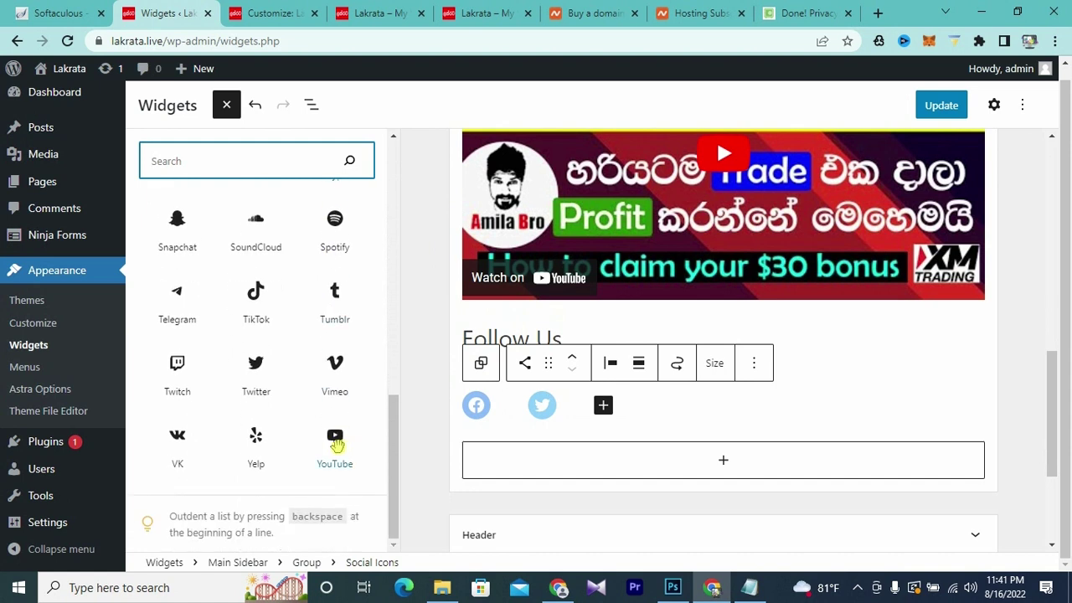
left_click(335, 444)
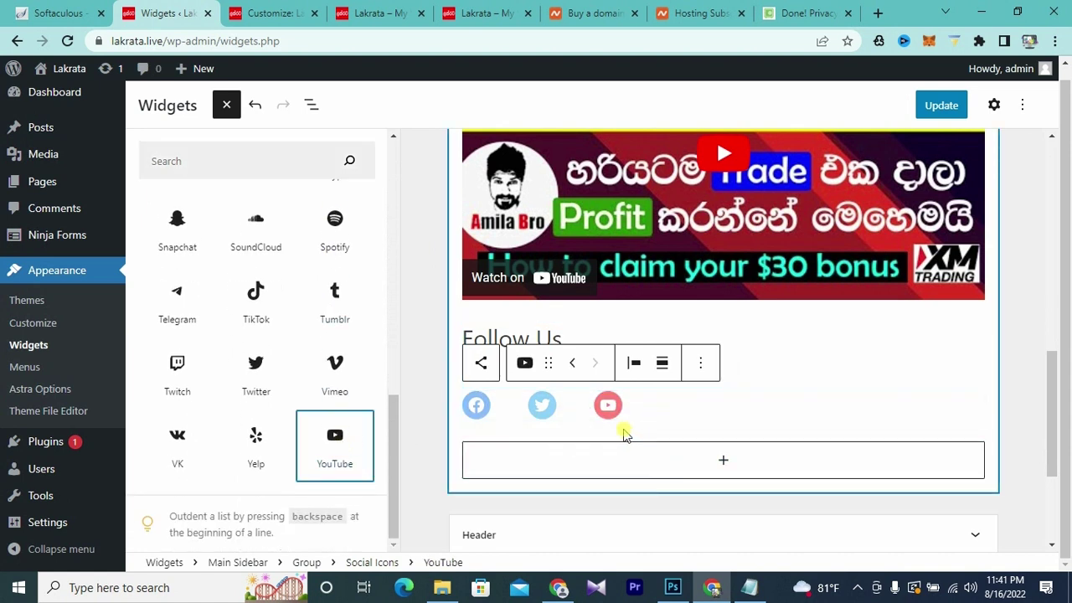
- Link the Facebook icon to the Facebook page address copied from the other tab
left_click(477, 407)
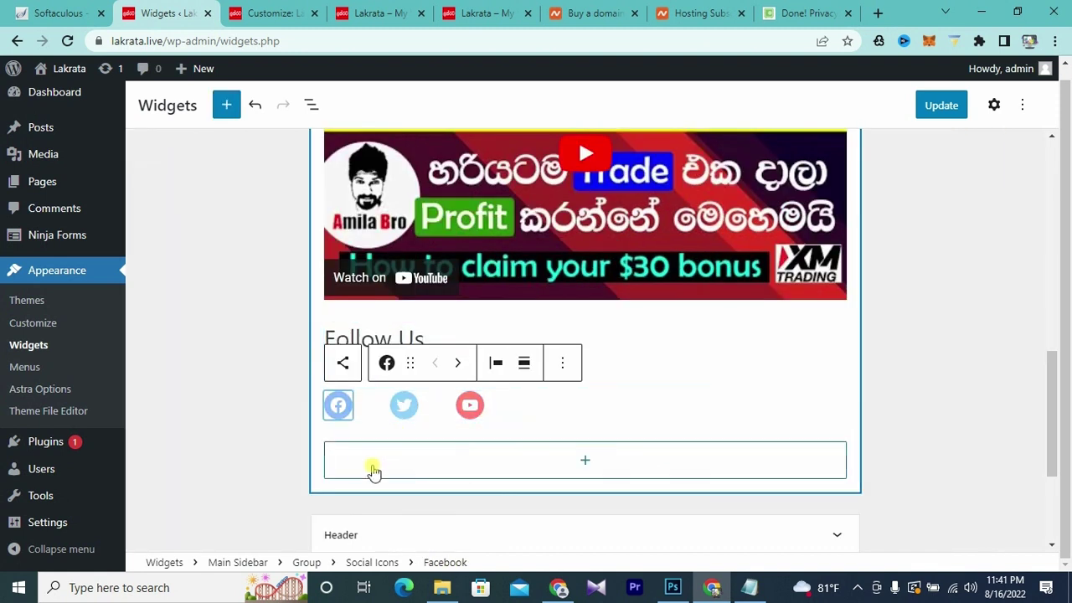
left_click(338, 407)
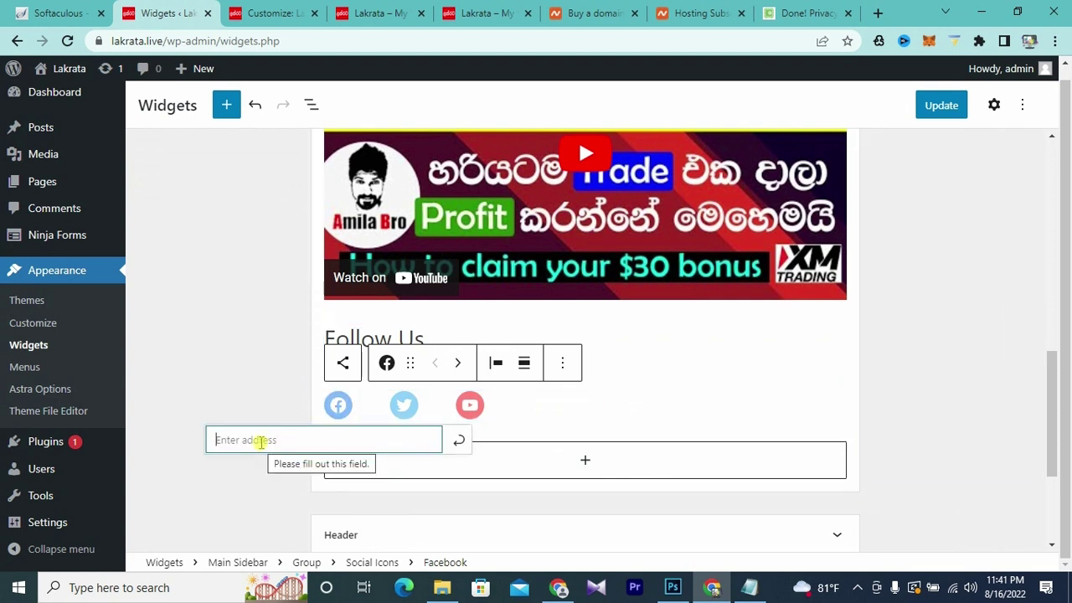
type("w2w")
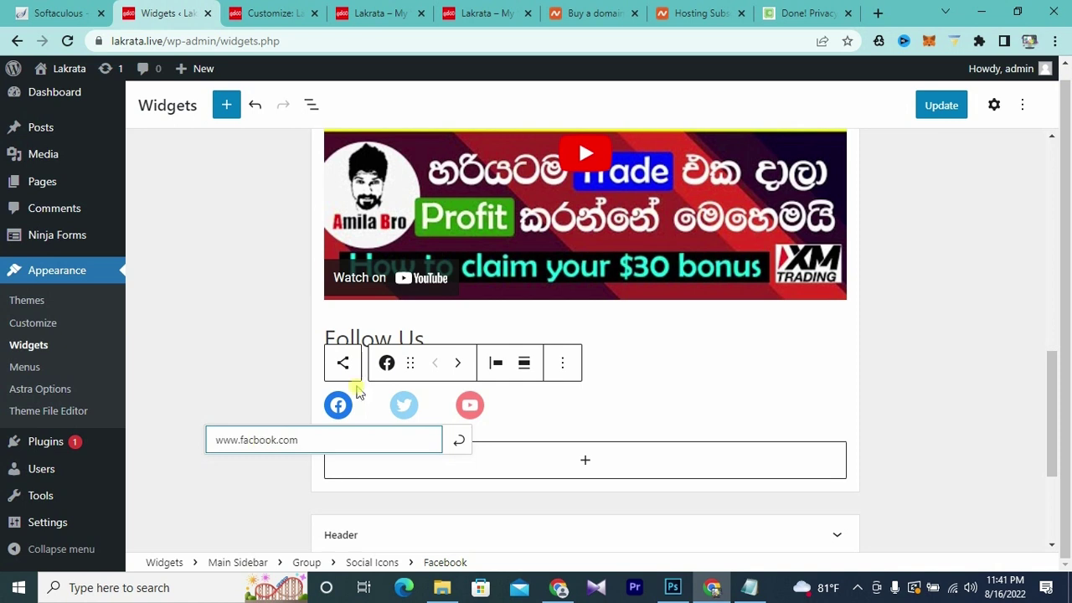
left_click(808, 13)
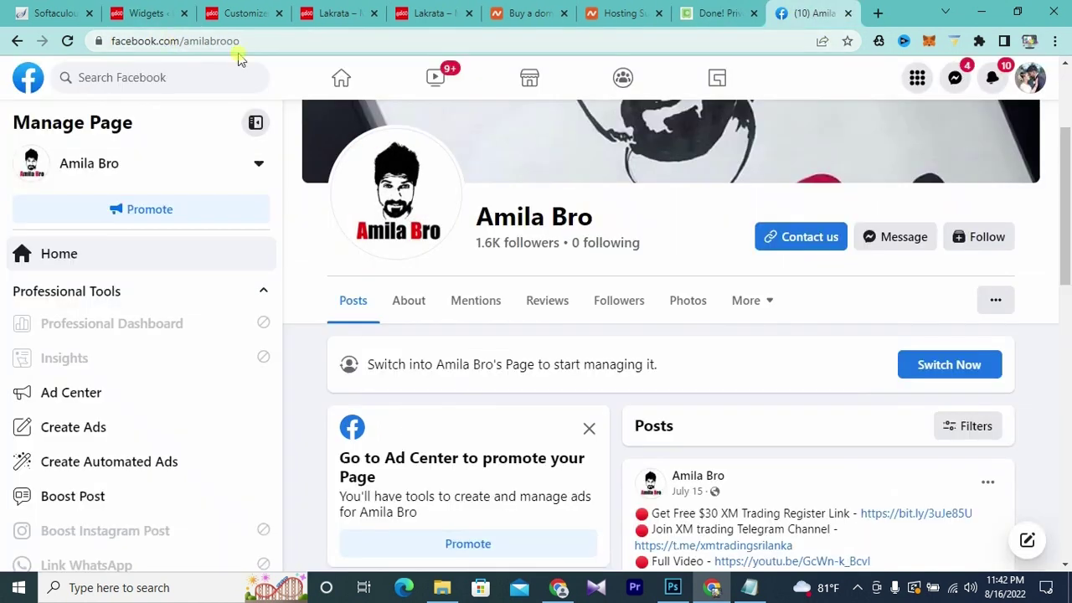
left_click(307, 44)
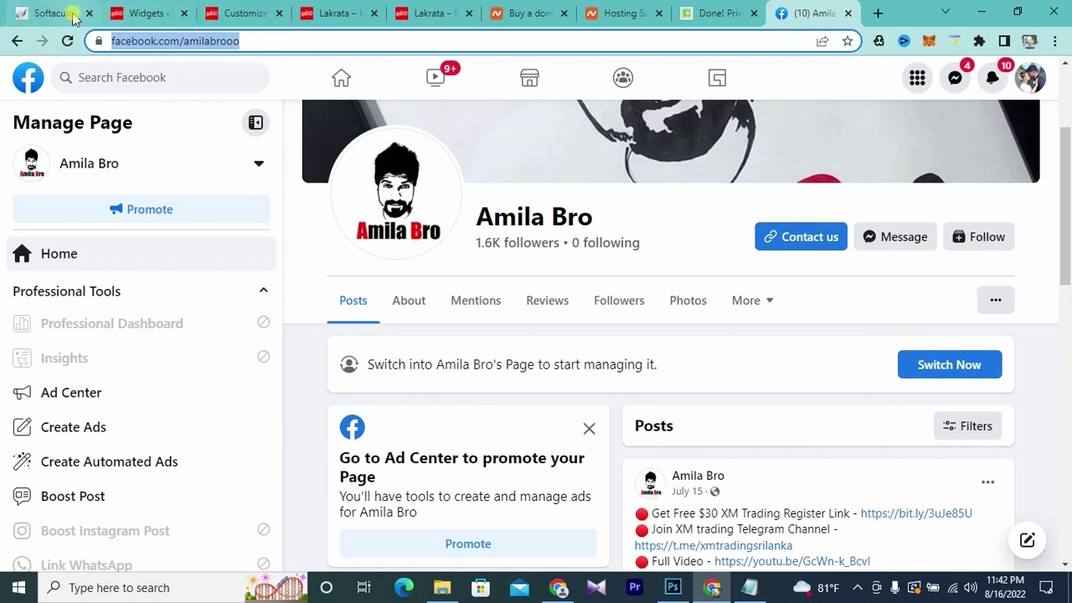
left_click(144, 12)
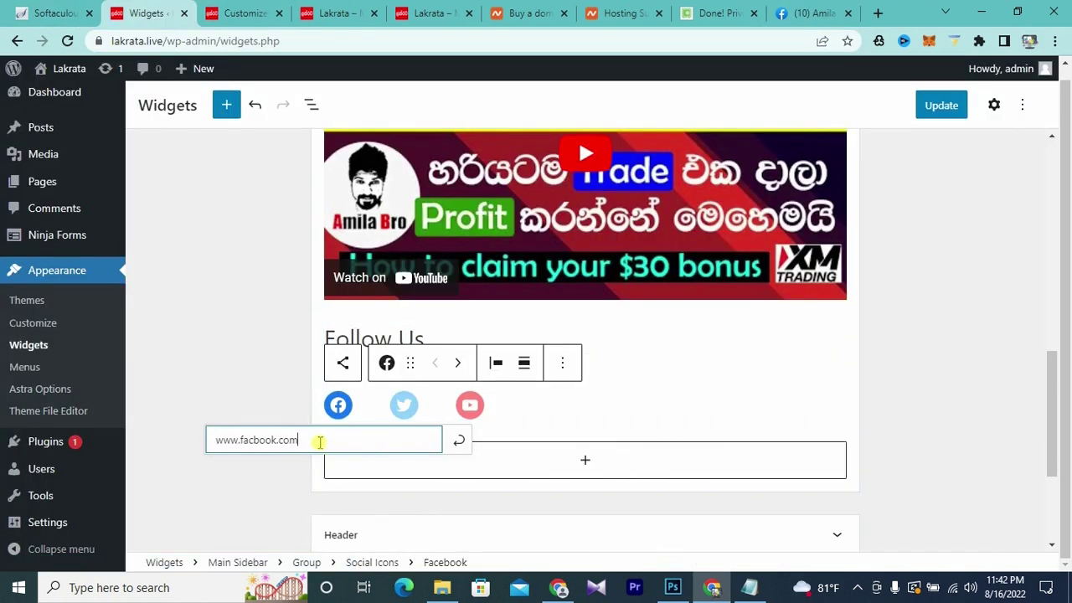
left_click_drag(318, 441, 154, 438)
type("https://www.facebook.com/amilabroo")
key("Return")
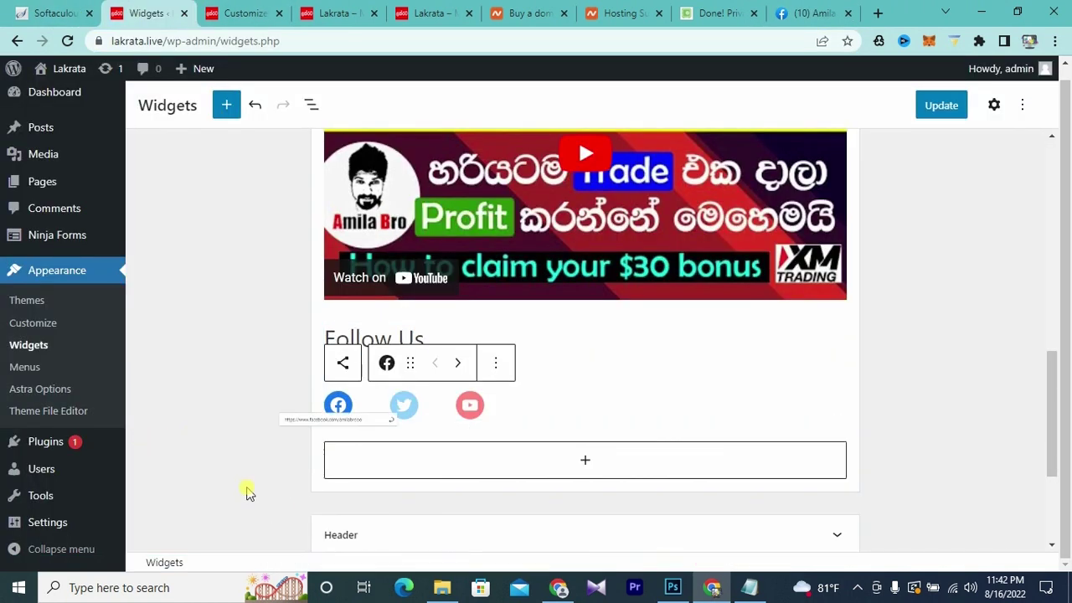
left_click(406, 408)
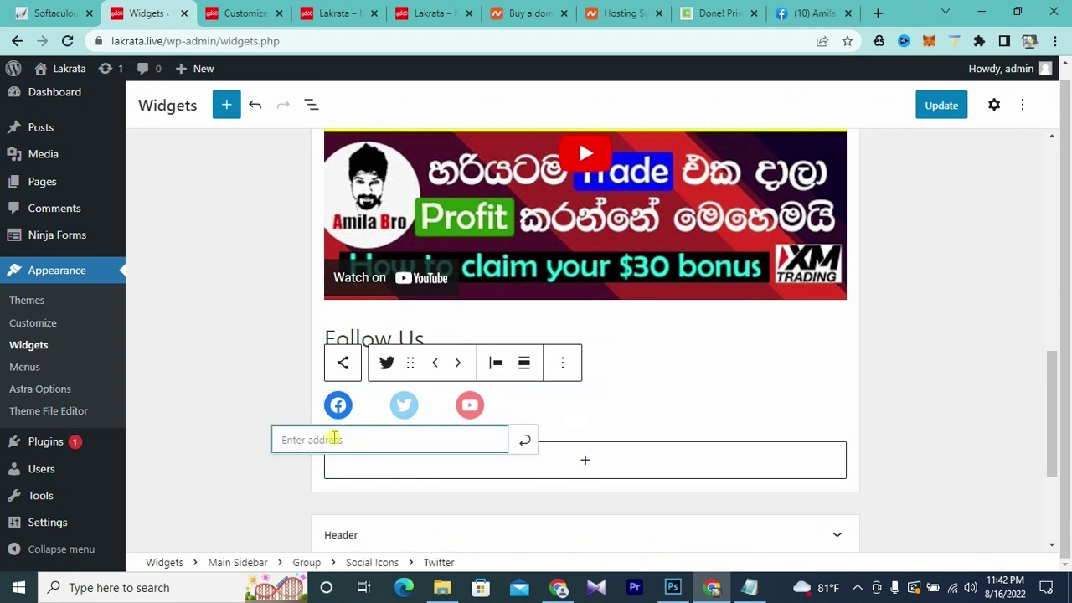
type("ww")
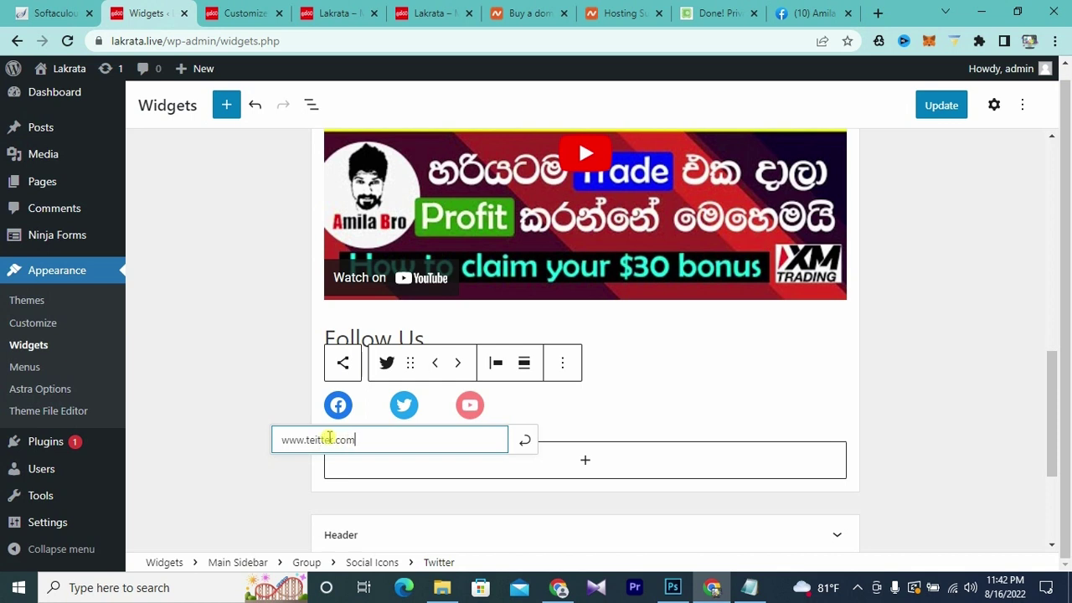
type("w.twitter.com")
key("Return")
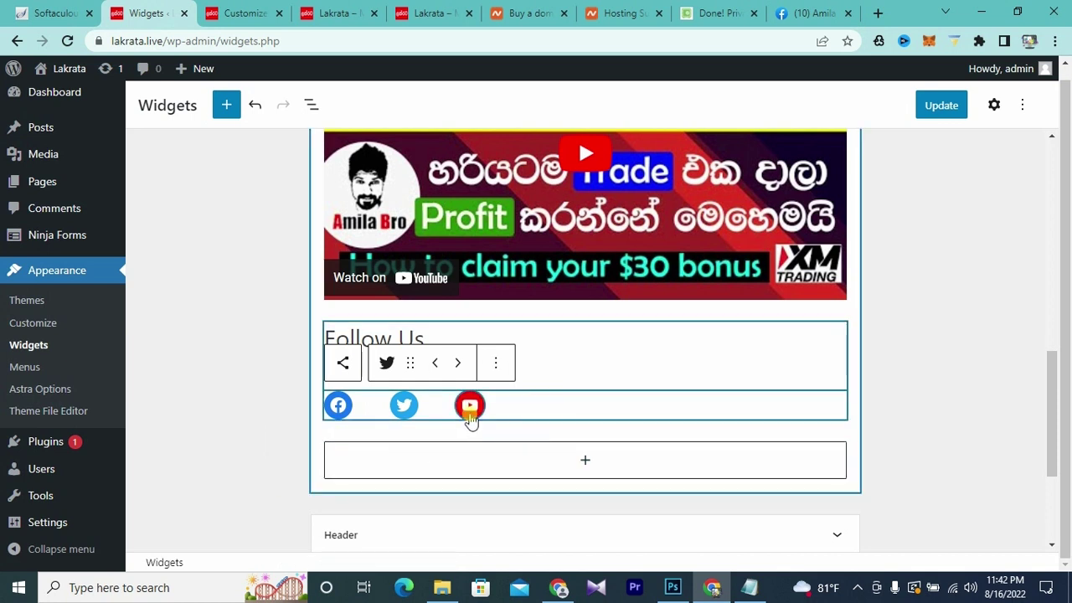
left_click(469, 415)
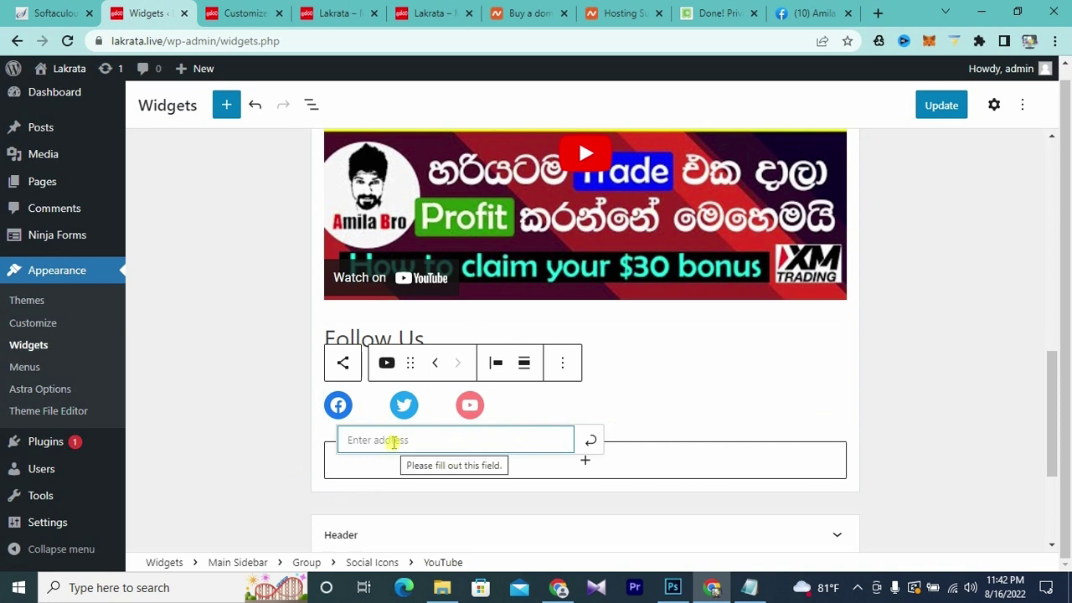
type("www.youtube.com")
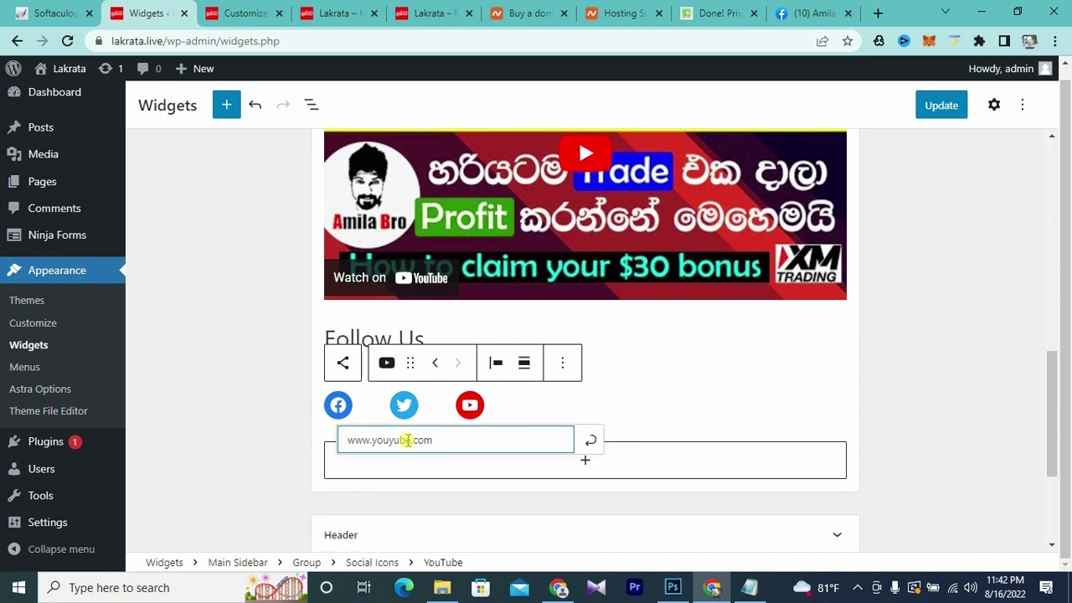
left_click(276, 456)
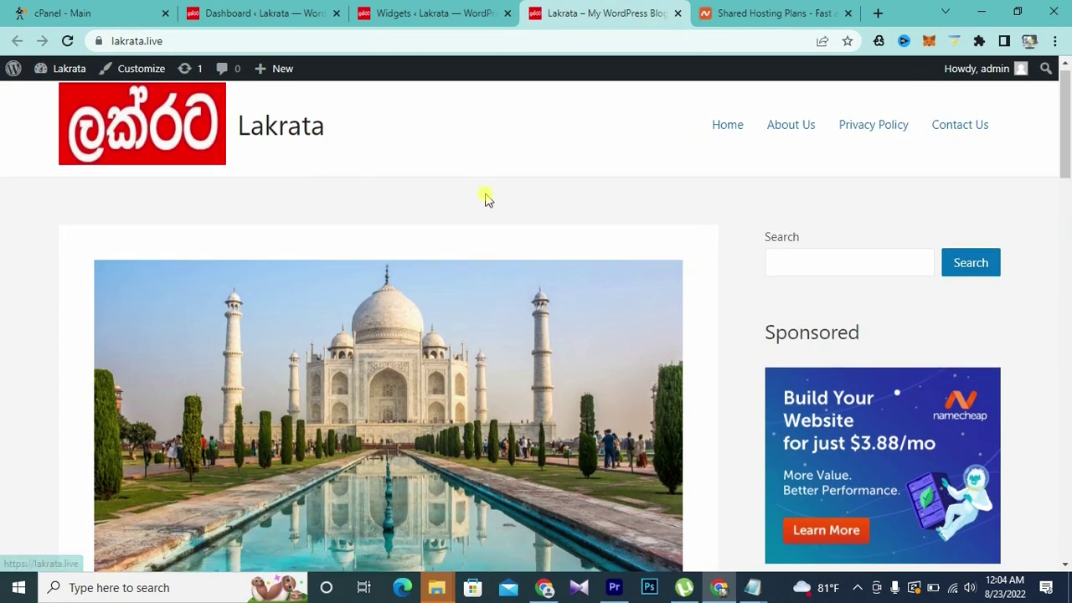
scroll(486, 201, "down", 3)
scroll(227, 151, "up", 3)
scroll(685, 243, "down", 3)
scroll(686, 243, "down", 5)
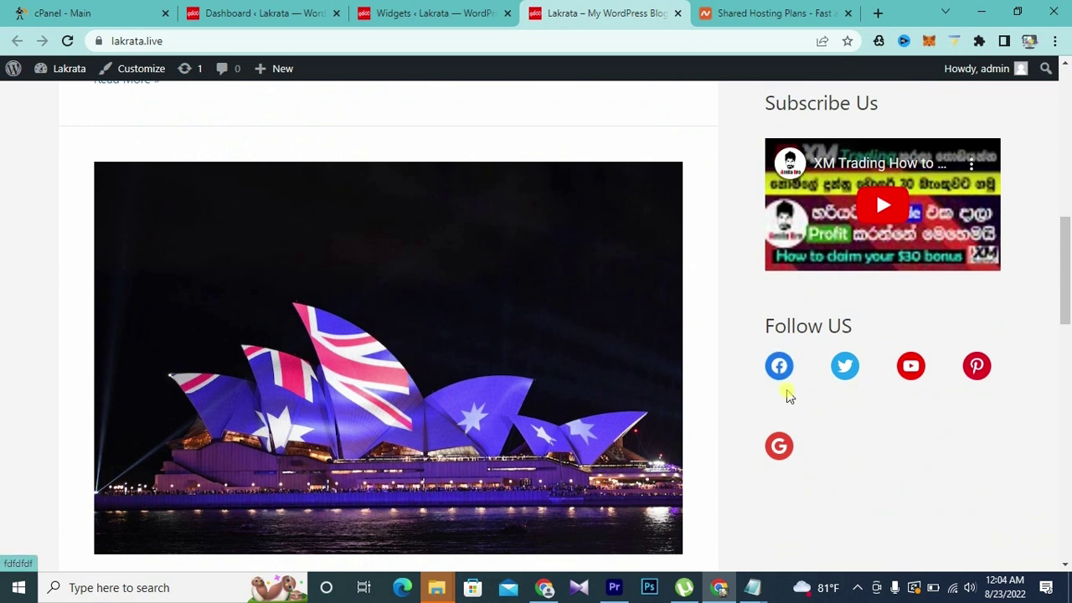
scroll(947, 485, "up", 10)
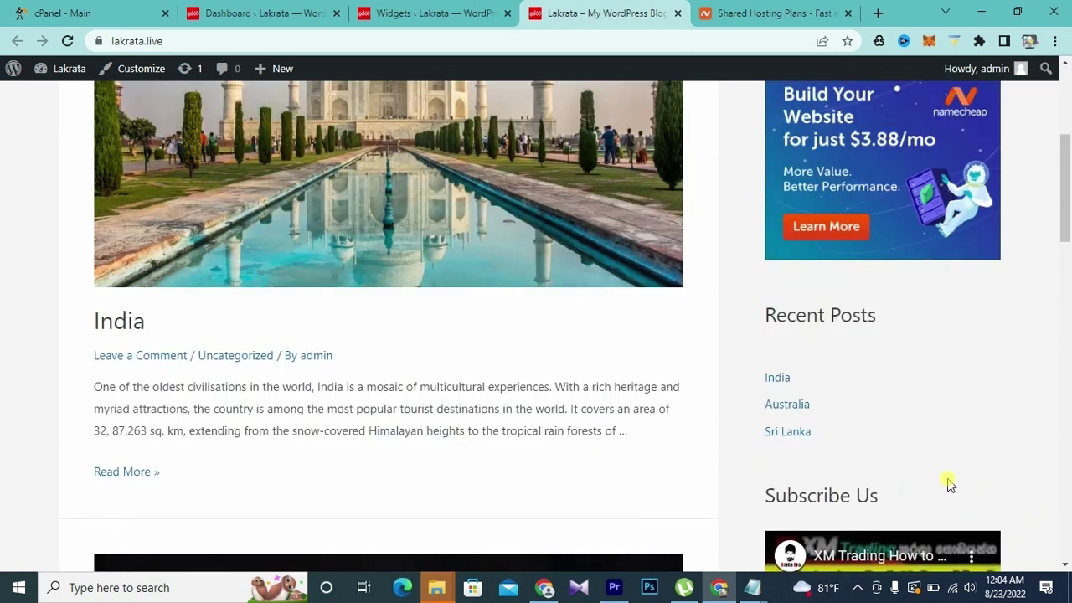
scroll(874, 186, "down", 15)
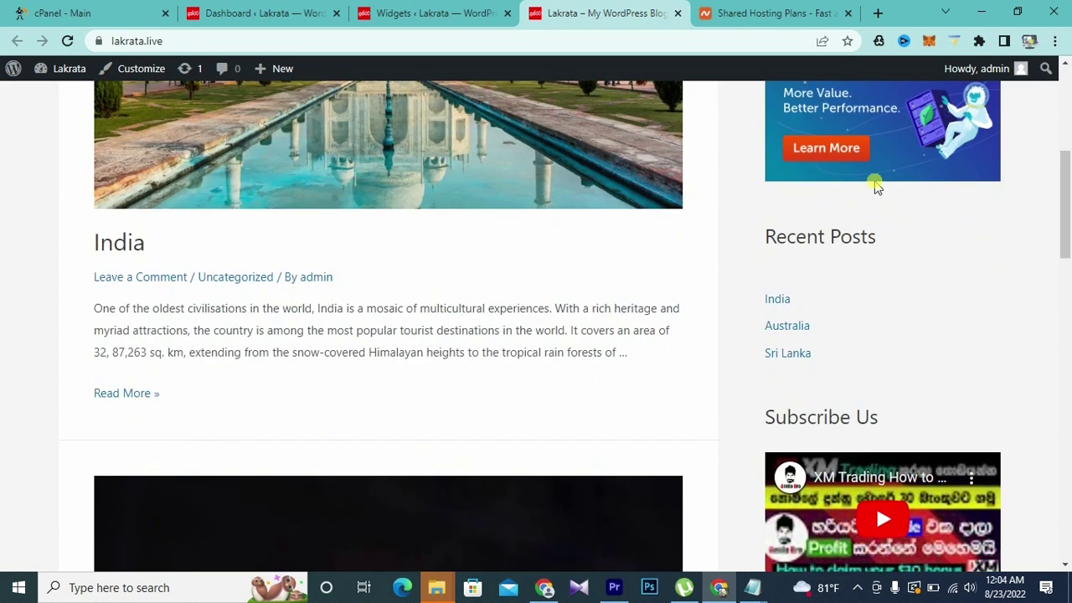
scroll(804, 392, "up", 15)
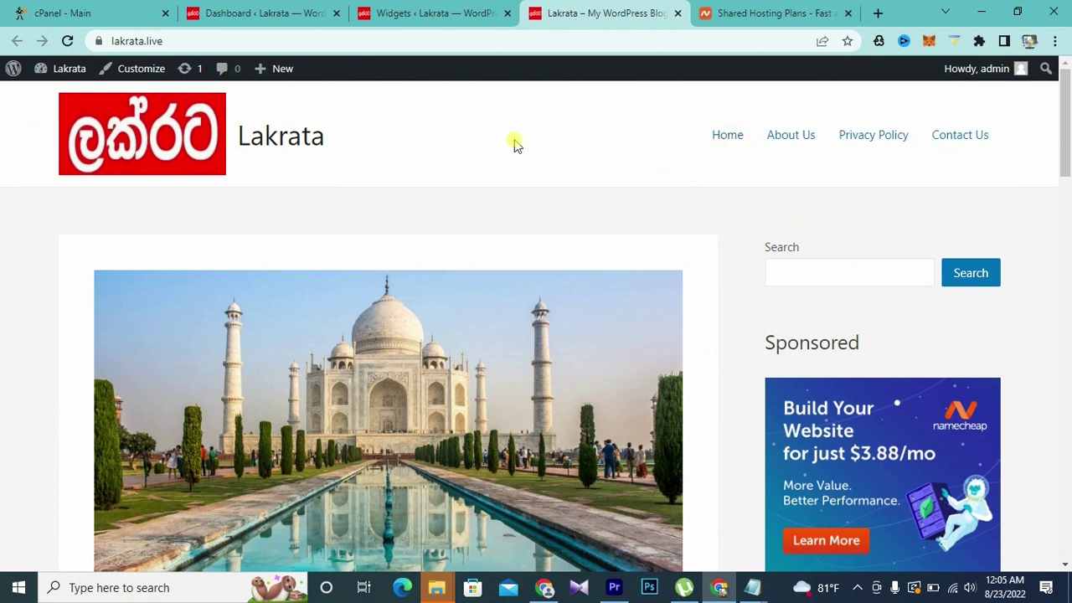
- Move the Primary Menu from the middle header row to the bottom row's left and publish
left_click(138, 76)
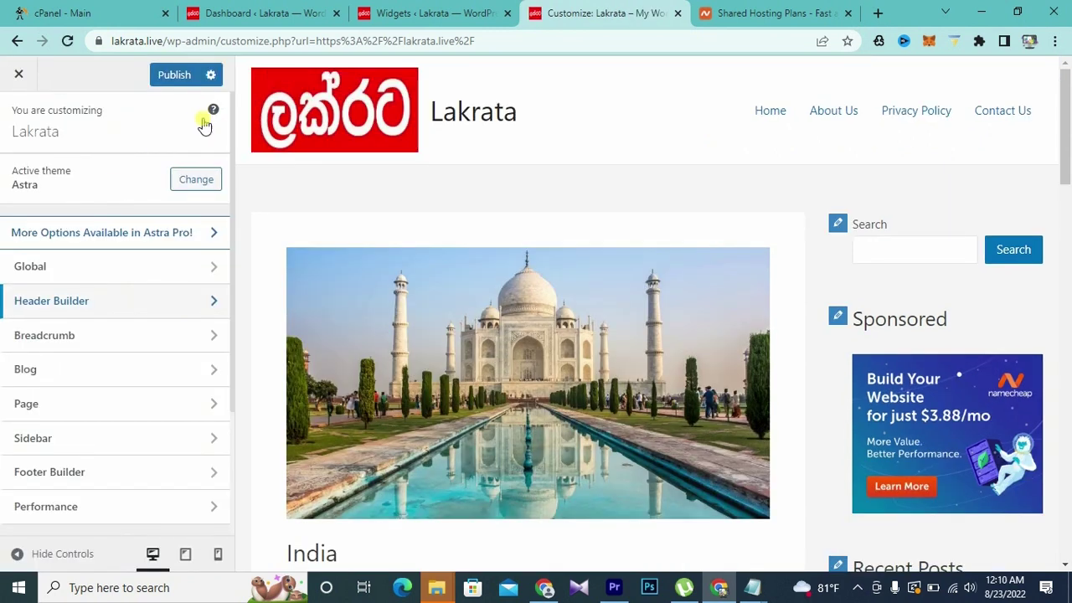
left_click(98, 304)
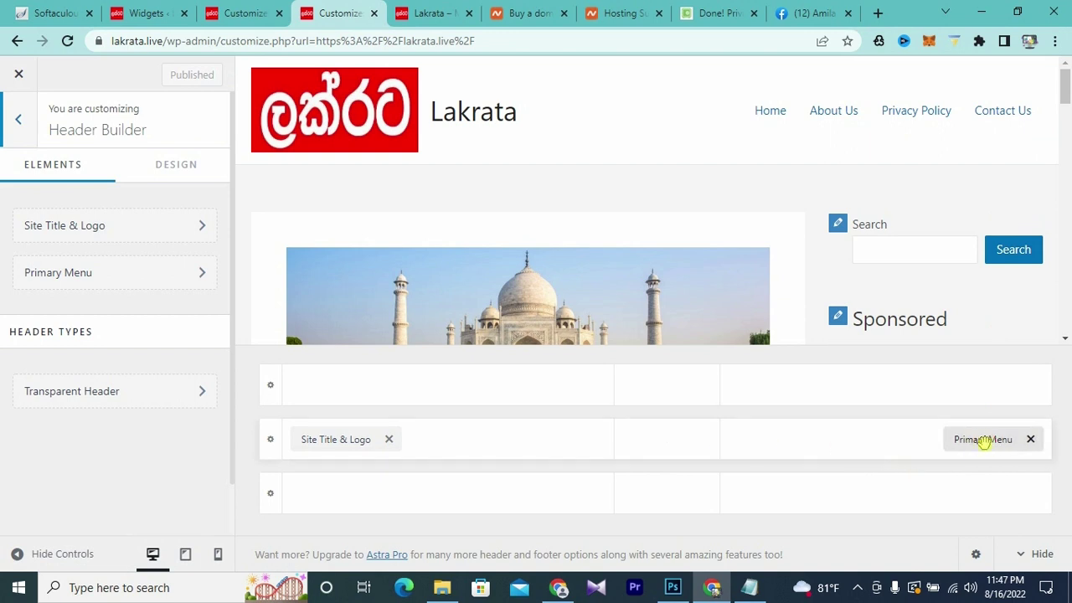
left_click_drag(984, 442, 340, 503)
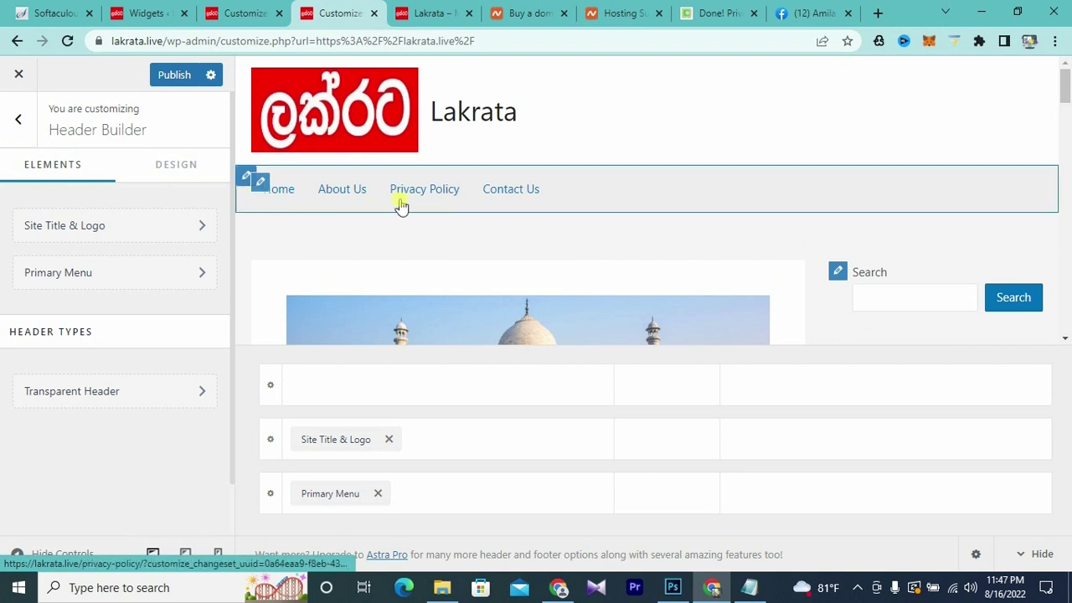
left_click(168, 79)
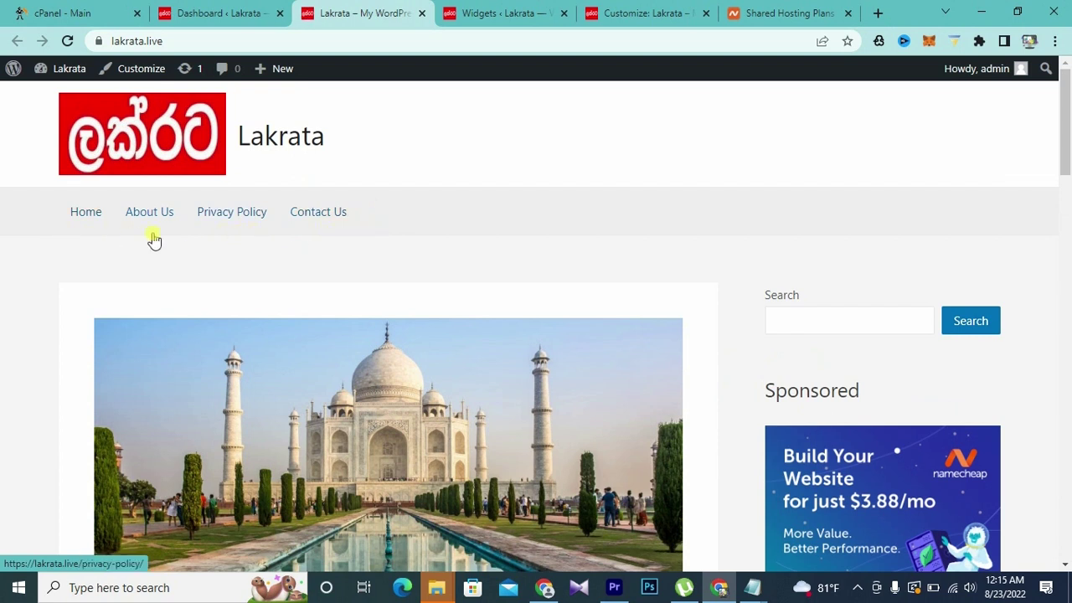
- Drag the Primary Menu back to the middle header row's right section and publish
scroll(567, 220, "down", 2)
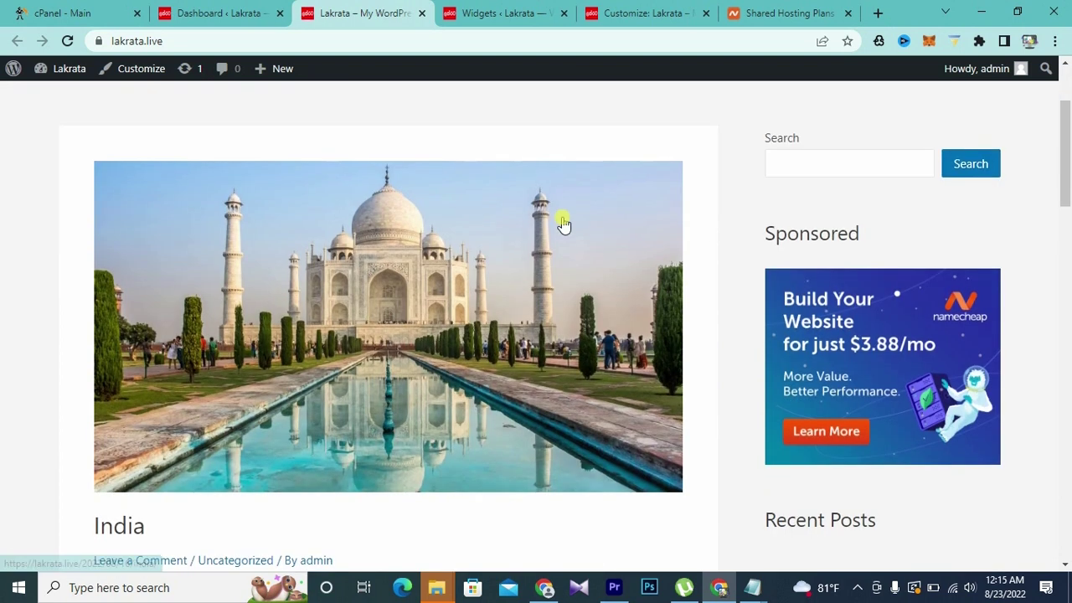
scroll(560, 223, "up", 2)
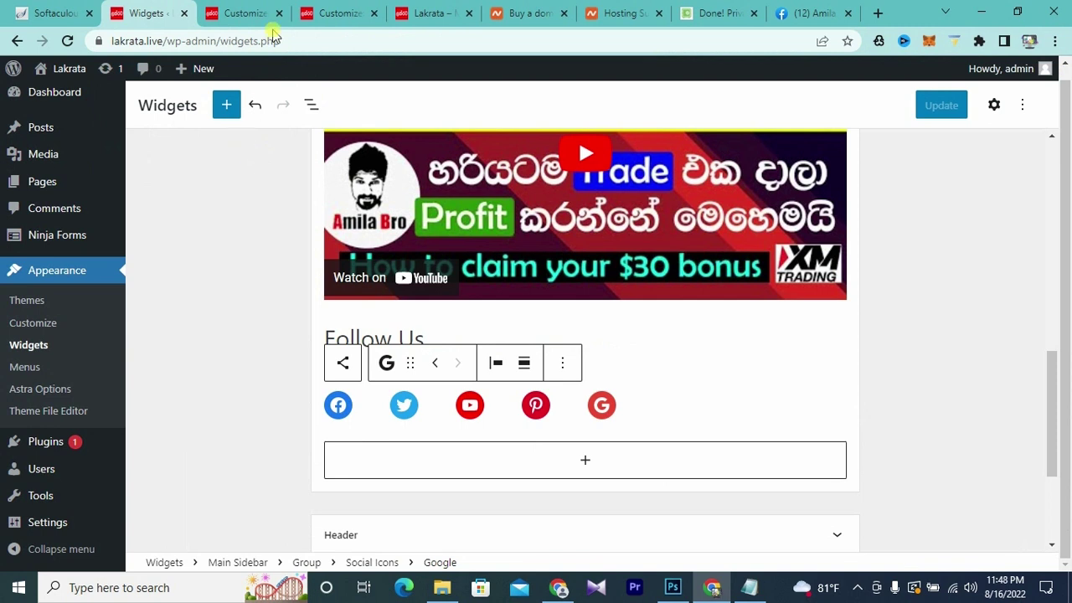
left_click(352, 14)
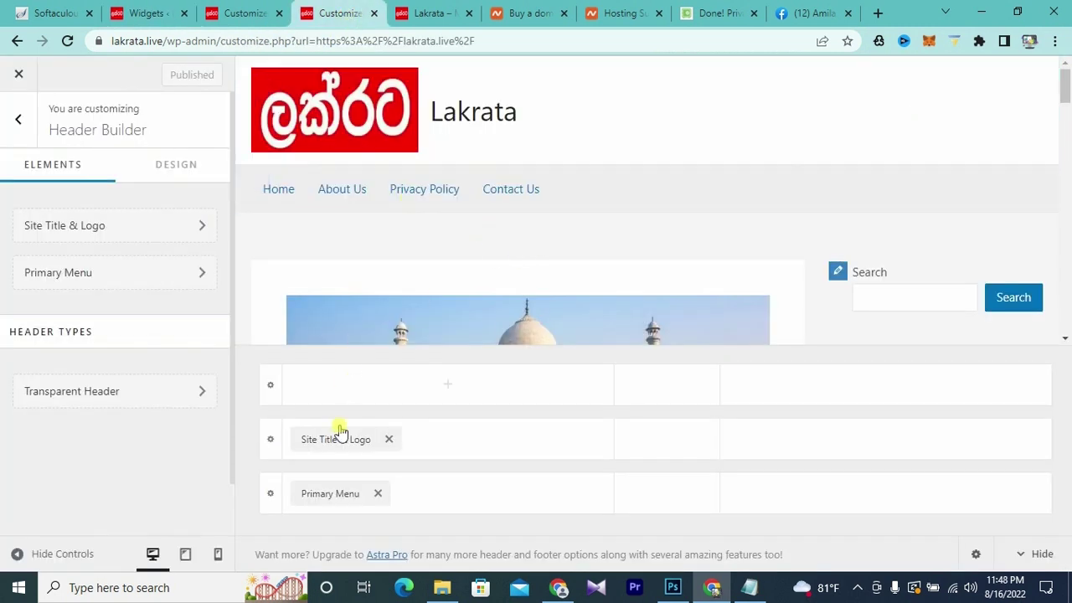
left_click_drag(330, 490, 976, 445)
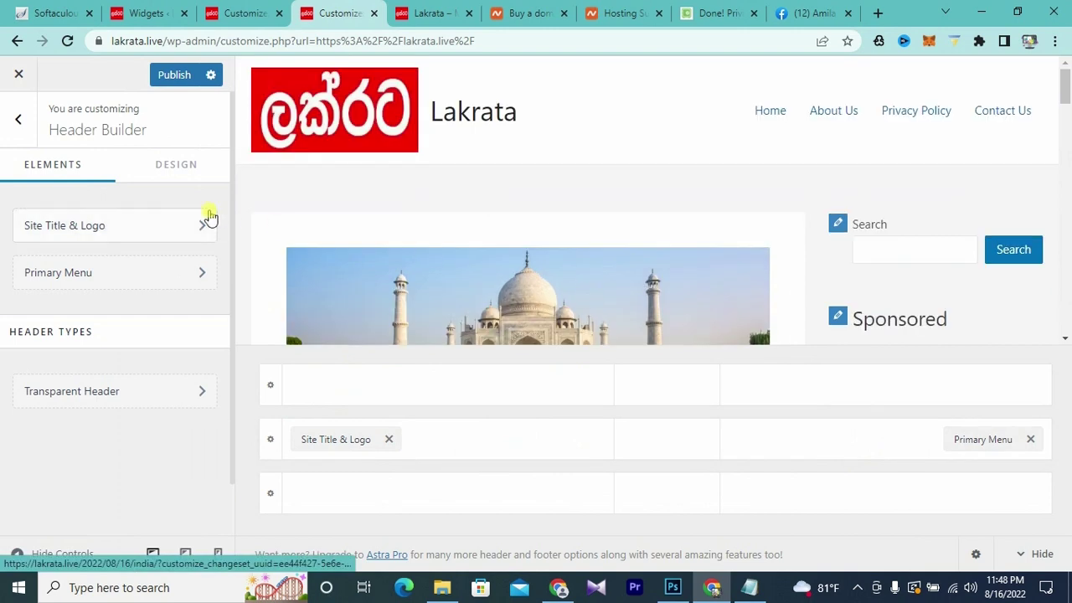
left_click(174, 74)
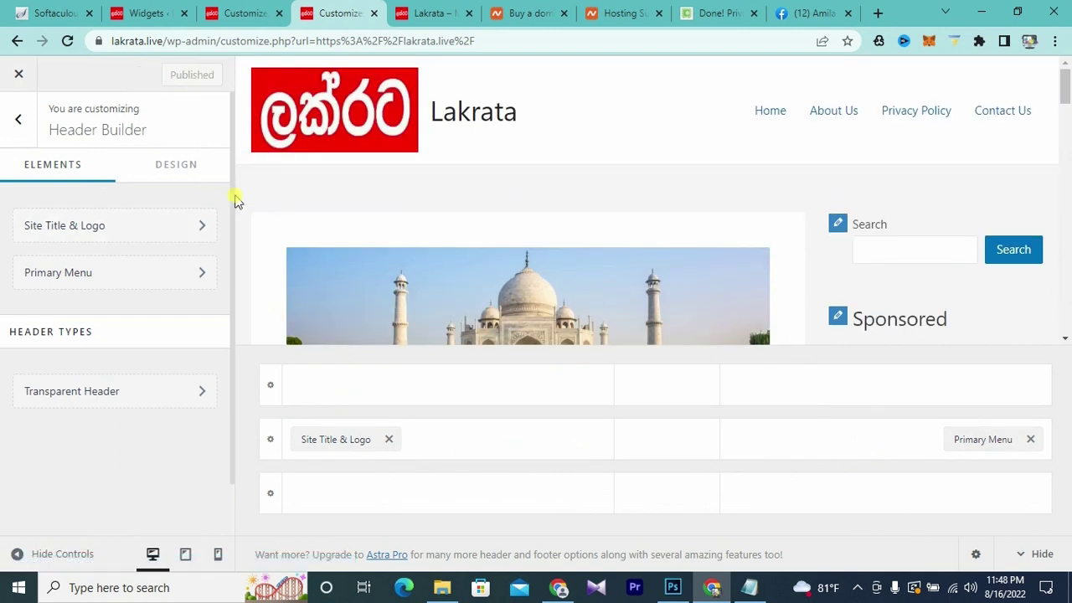
- Reload the live site to confirm the restored header layout
left_click(159, 12)
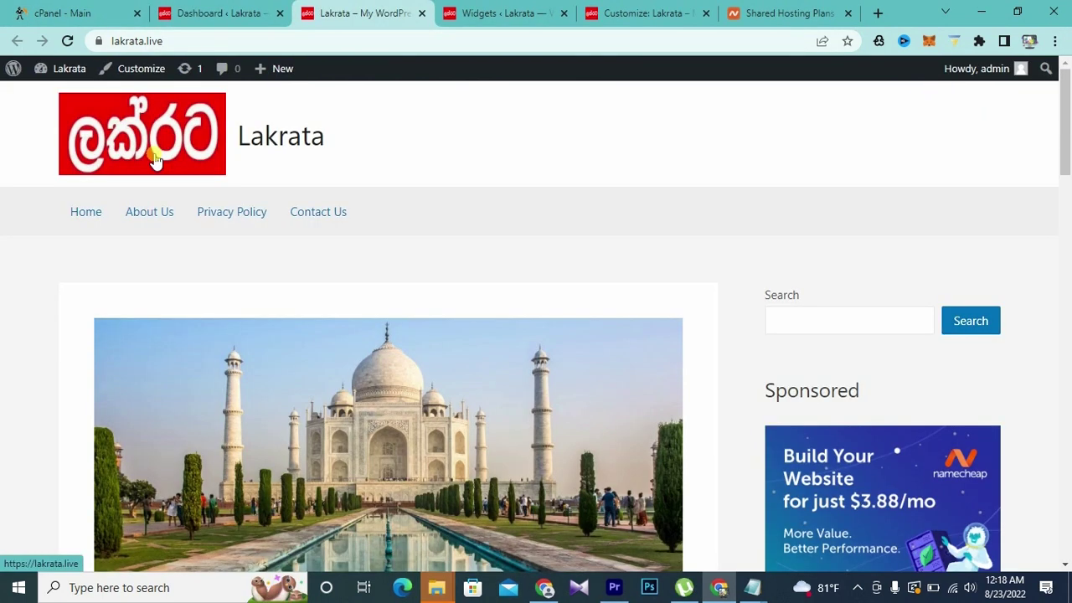
left_click(144, 160)
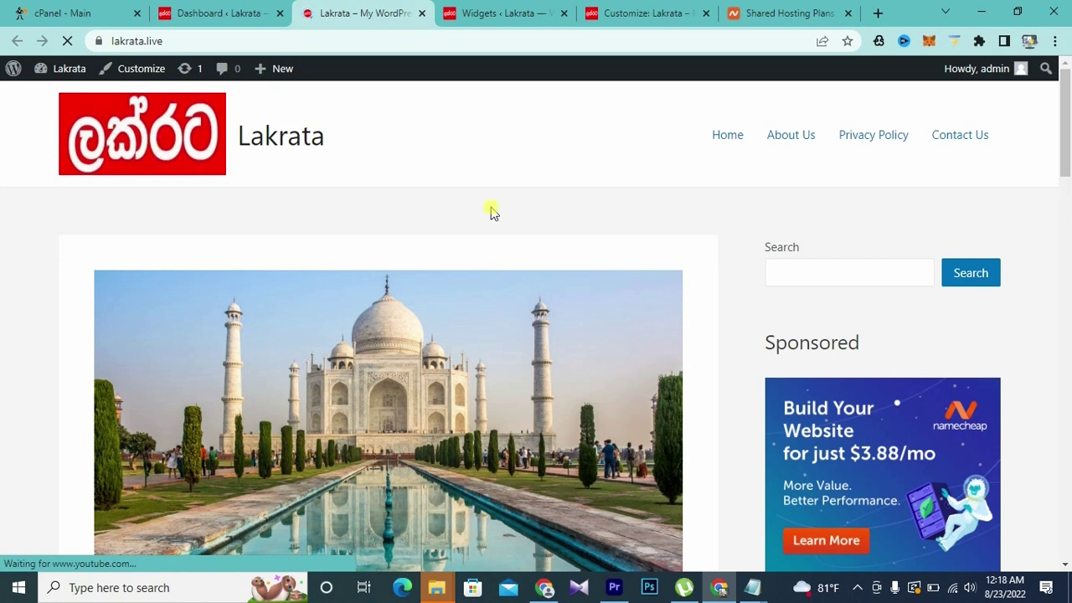
scroll(859, 191, "down", 1)
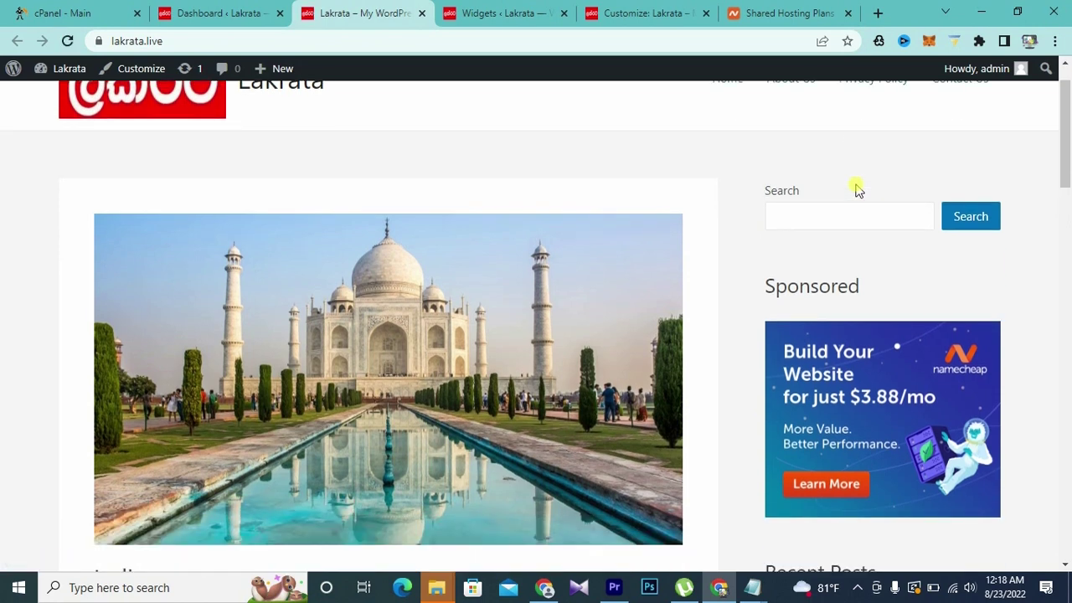